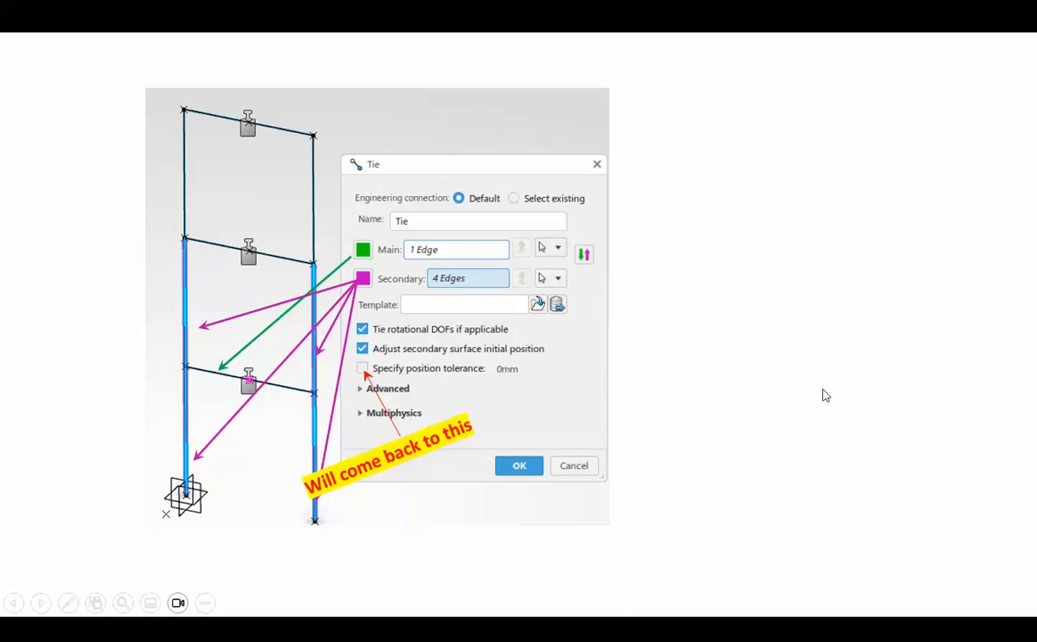
Exit the slide show and return to editing slide 3, the Tie connection slide
{"action": "key", "text": "Escape"}
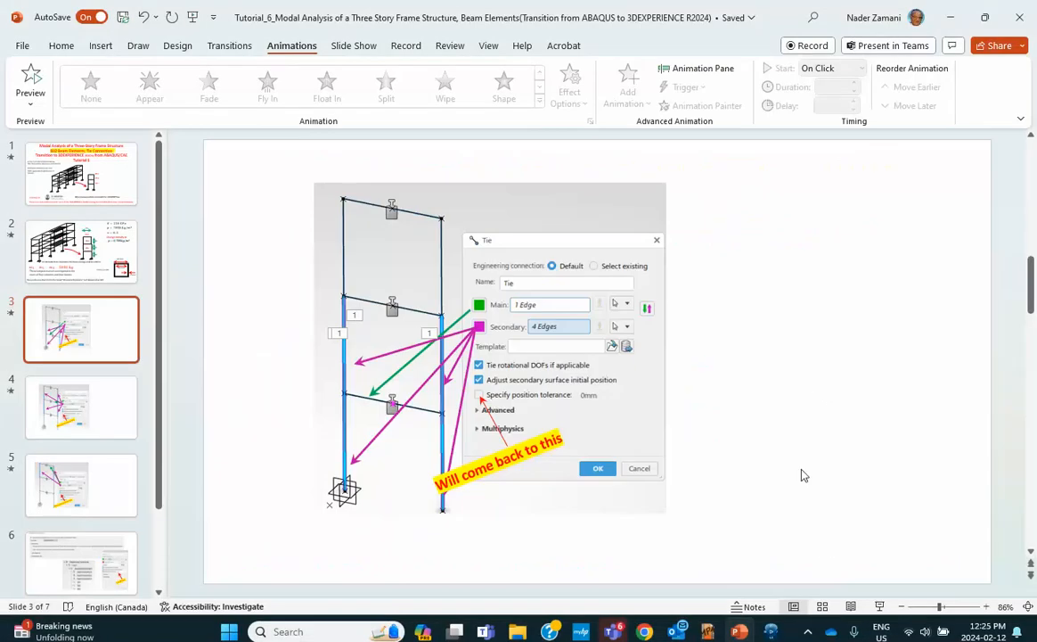
{"action": "left_click", "coordinate": [770, 633]}
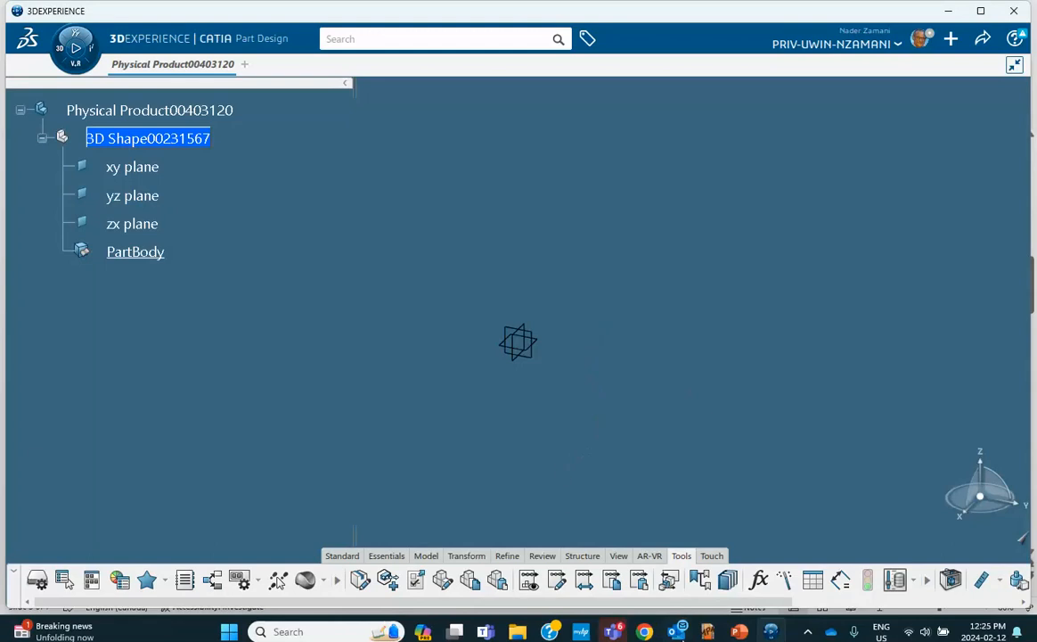
{"action": "left_click", "coordinate": [736, 631]}
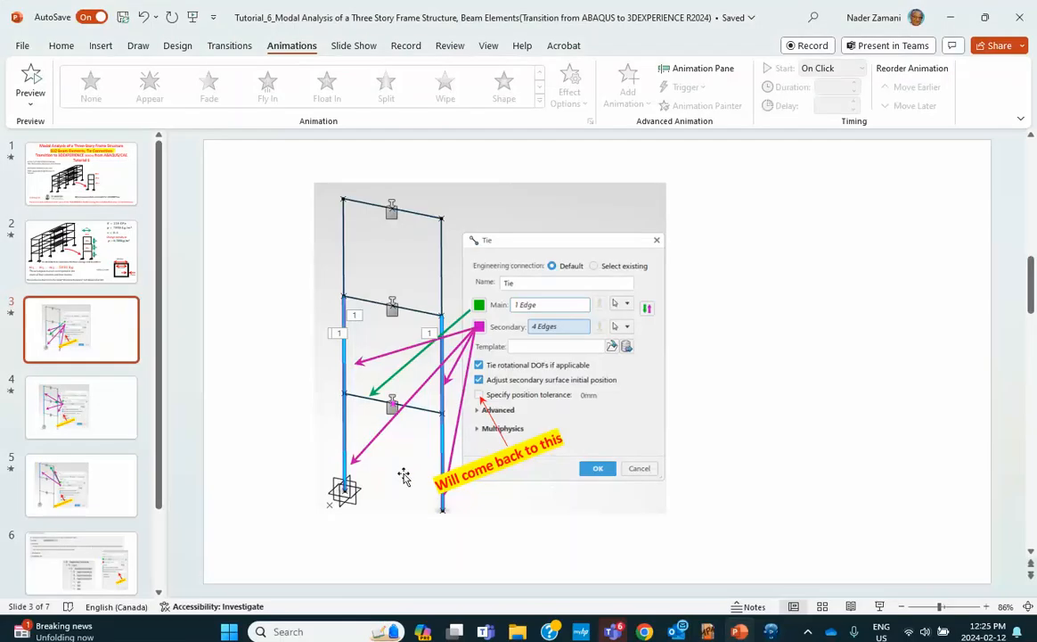
Review slide 2's frame dimensions and 5181 kg floor masses, then return to 3DEXPERIENCE CATIA
{"action": "left_click", "coordinate": [111, 245]}
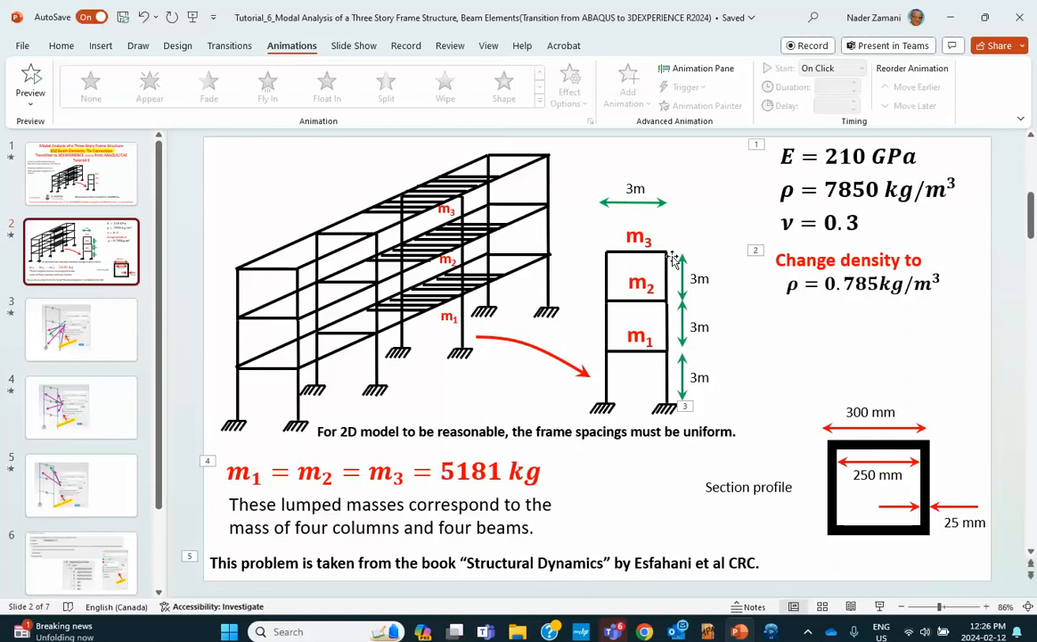
{"action": "mouse_move", "coordinate": [771, 631]}
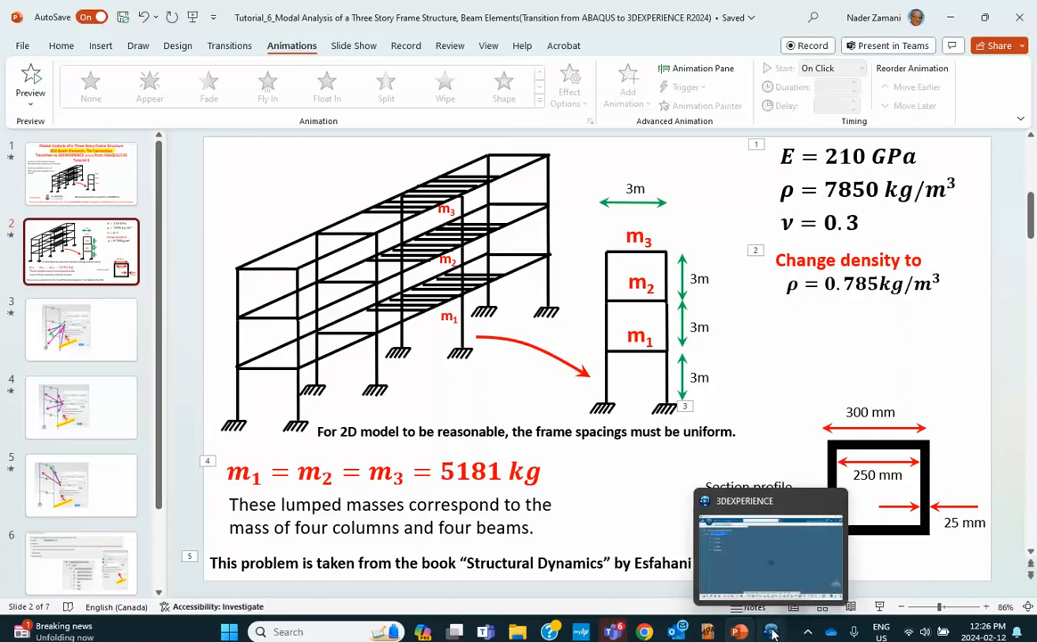
{"action": "left_click", "coordinate": [771, 611]}
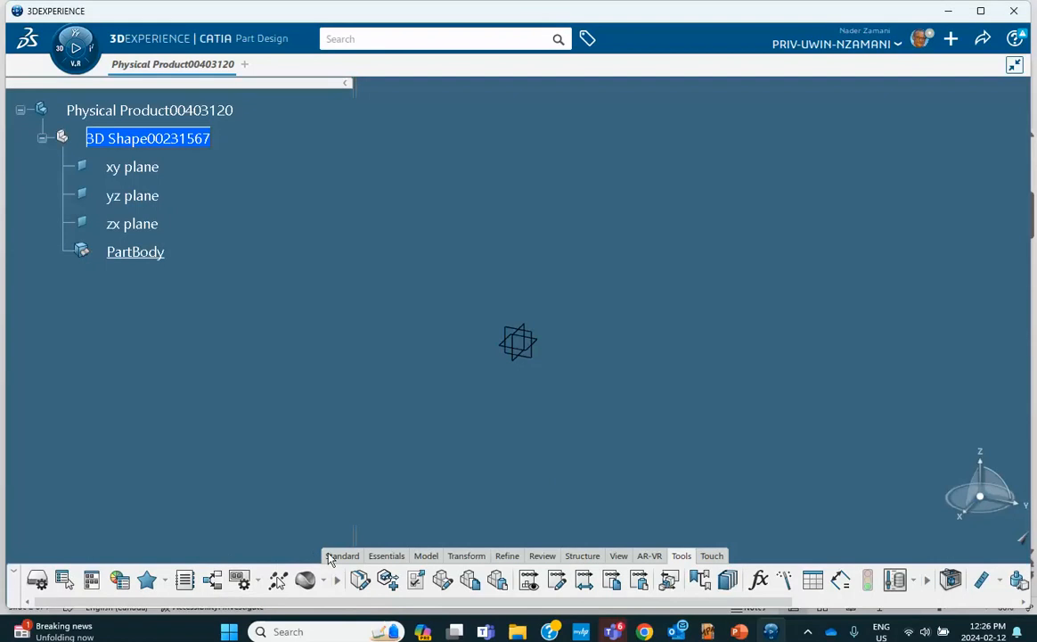
Start the Point tool from the Essentials commands and create a point at the origin (0,0,0)
{"action": "left_click", "coordinate": [338, 556]}
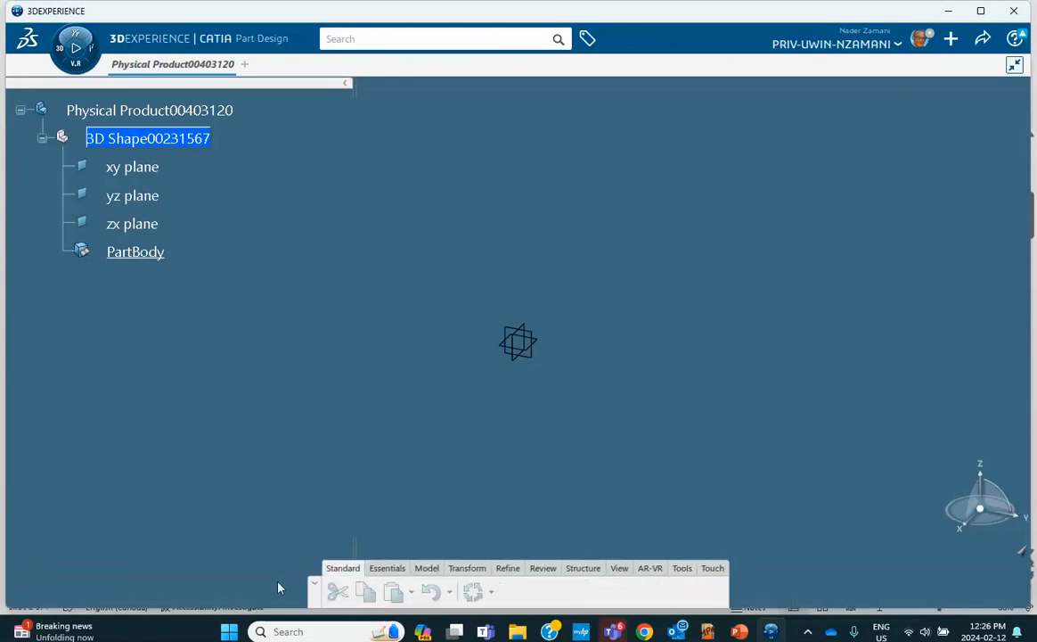
{"action": "left_click", "coordinate": [378, 570]}
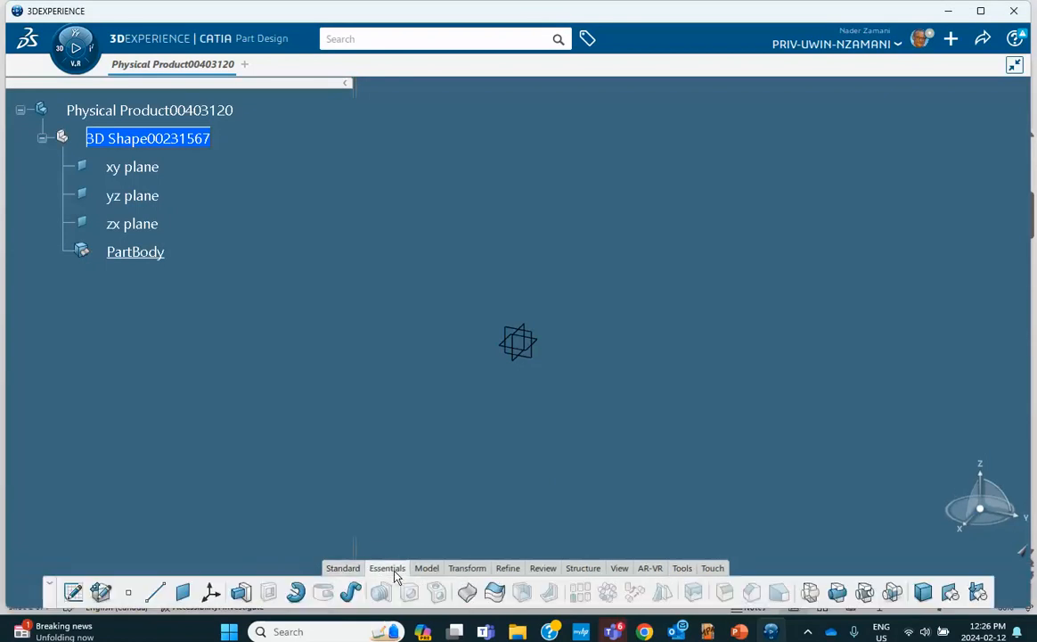
{"action": "left_click", "coordinate": [127, 598]}
{"action": "left_click", "coordinate": [131, 598]}
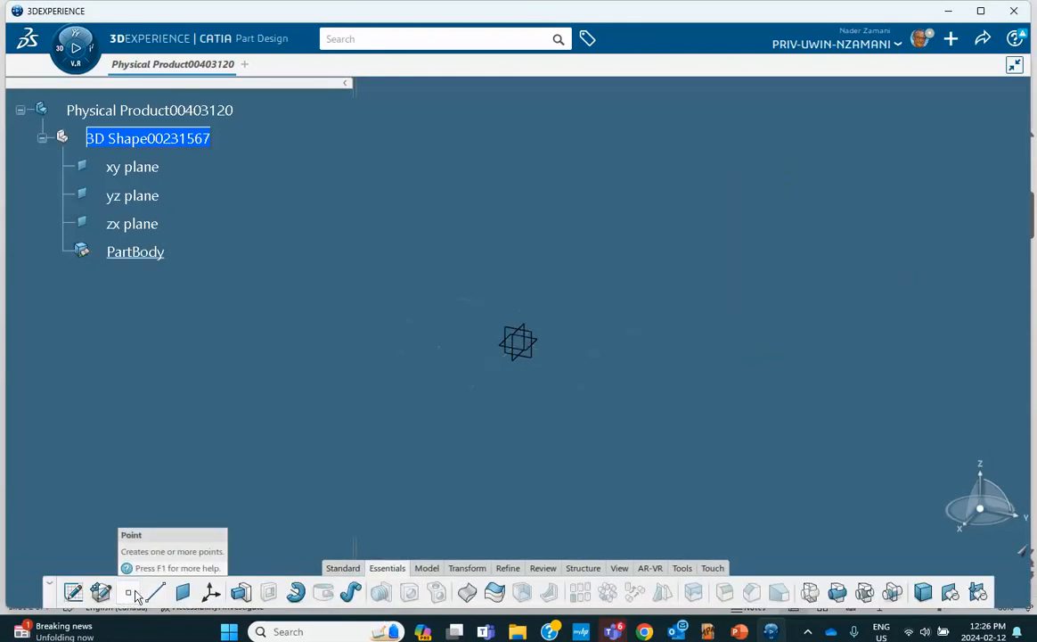
{"action": "left_click", "coordinate": [129, 595]}
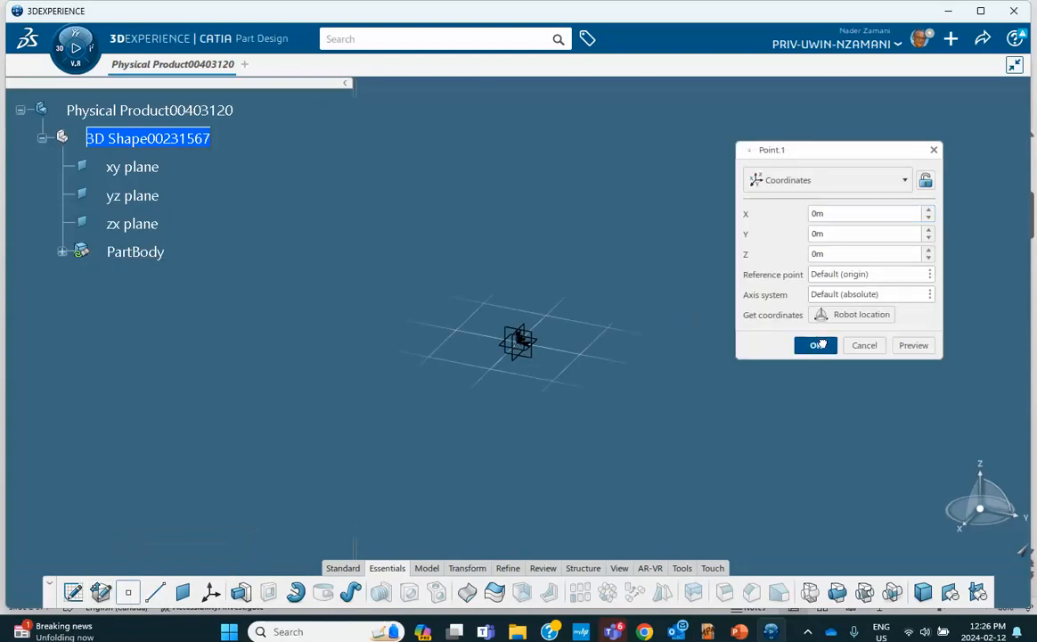
{"action": "left_click", "coordinate": [818, 347]}
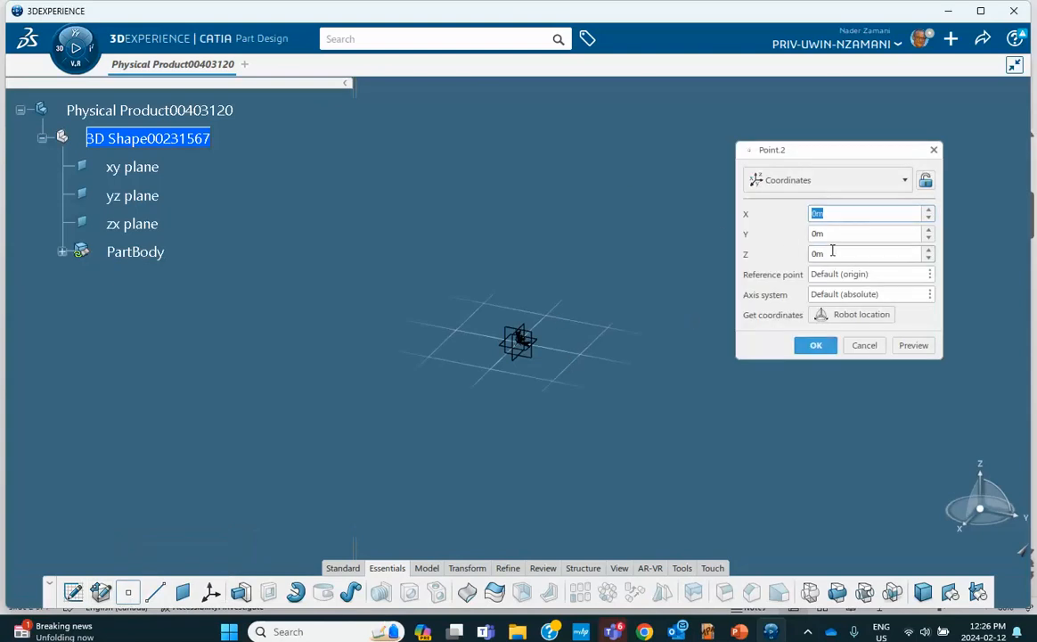
Create points up the Z axis at Z = 3 m, 6 m and 9 m
{"action": "double_click", "coordinate": [833, 253]}
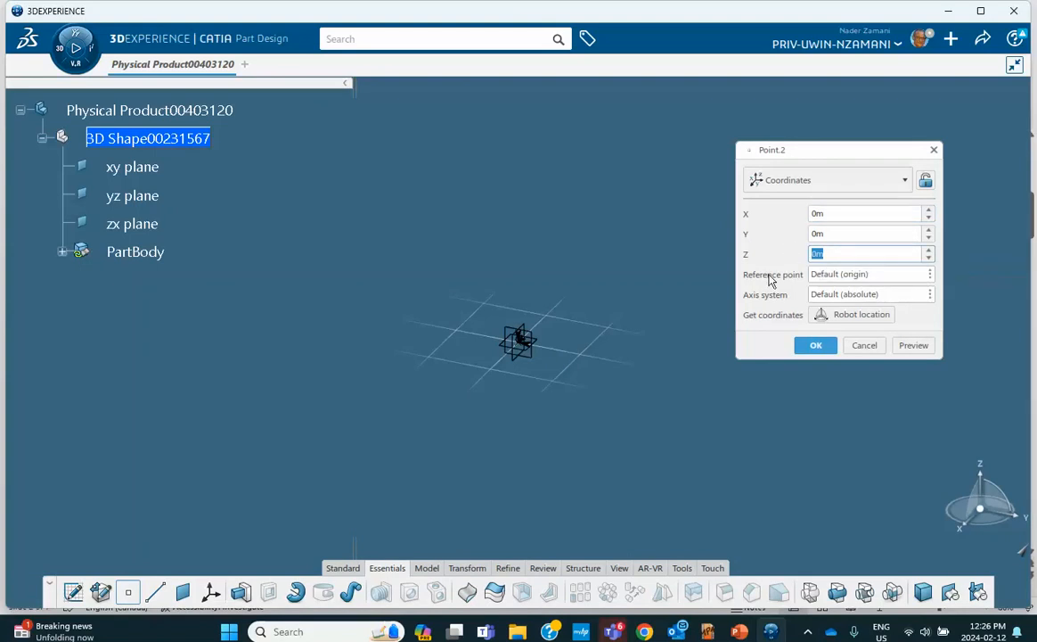
{"action": "type", "text": "3"}
{"action": "left_click", "coordinate": [816, 345]}
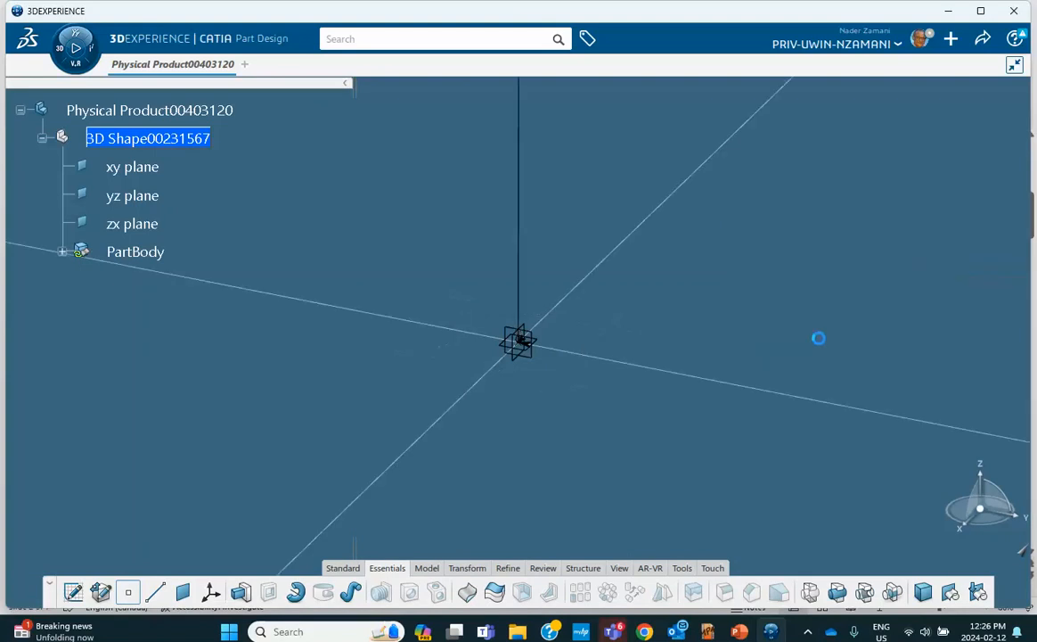
{"action": "middle_click_drag", "start_coordinate": [634, 258], "coordinate": [624, 453]}
{"action": "middle_click_drag", "start_coordinate": [615, 250], "coordinate": [600, 389]}
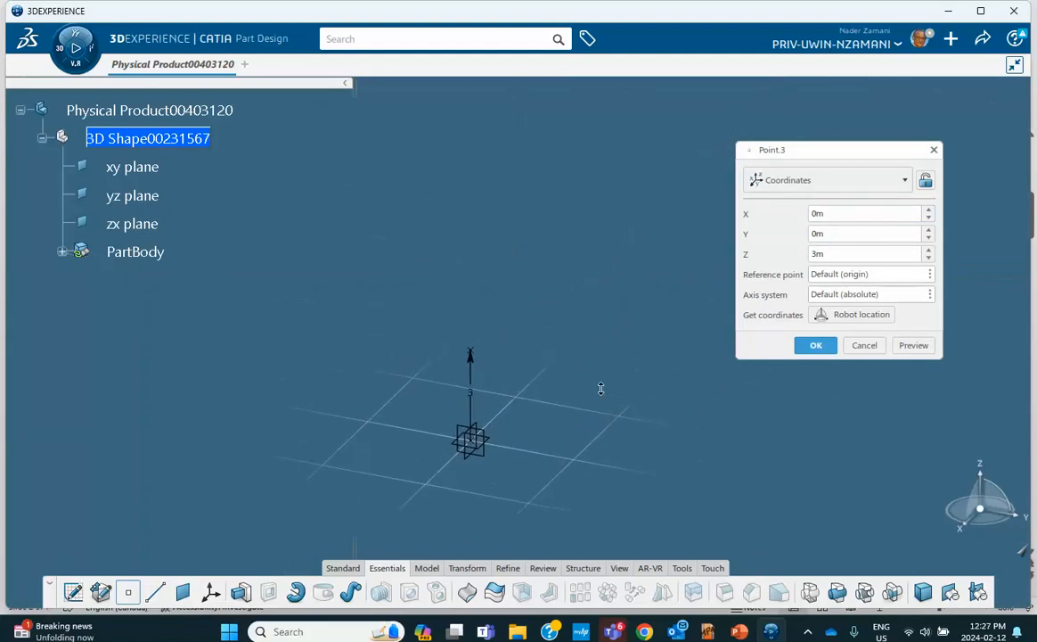
{"action": "double_click", "coordinate": [835, 254]}
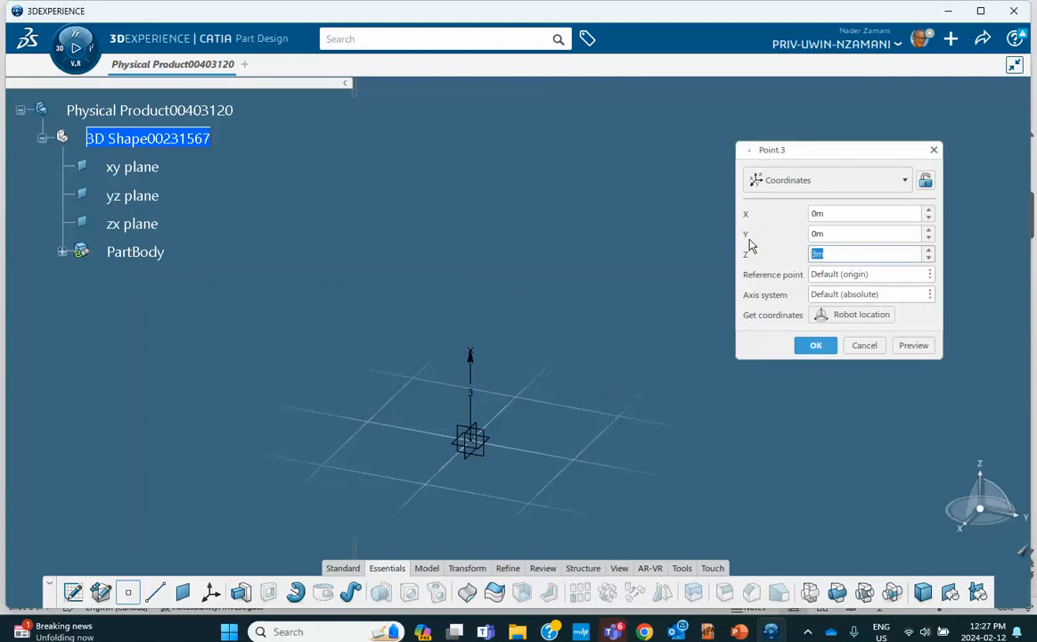
{"action": "type", "text": "6"}
{"action": "left_click", "coordinate": [816, 345]}
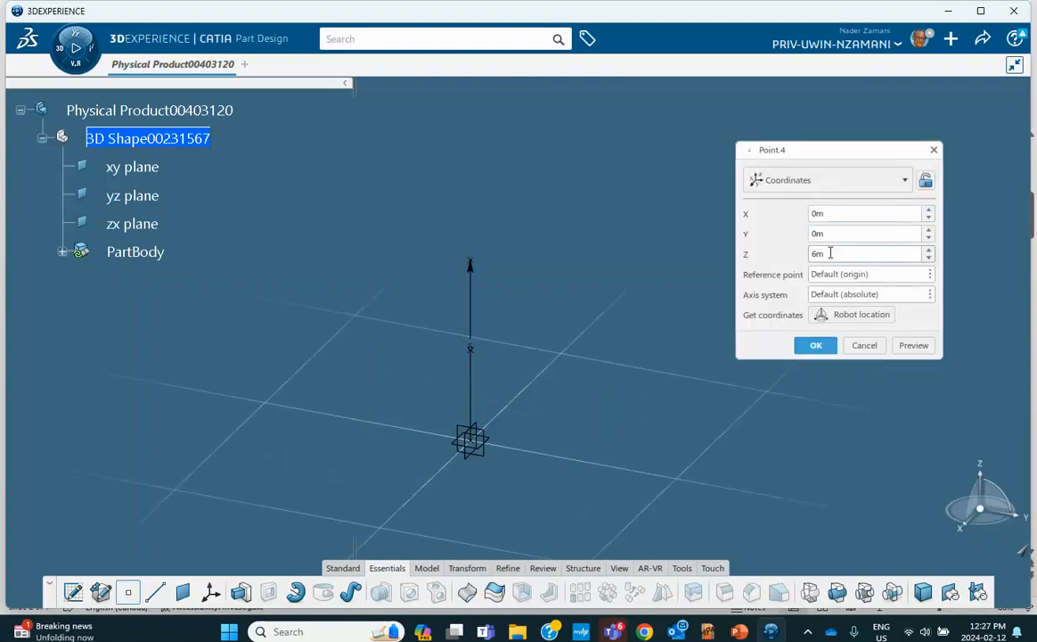
{"action": "double_click", "coordinate": [837, 254]}
{"action": "type", "text": "9"}
{"action": "left_click", "coordinate": [814, 345]}
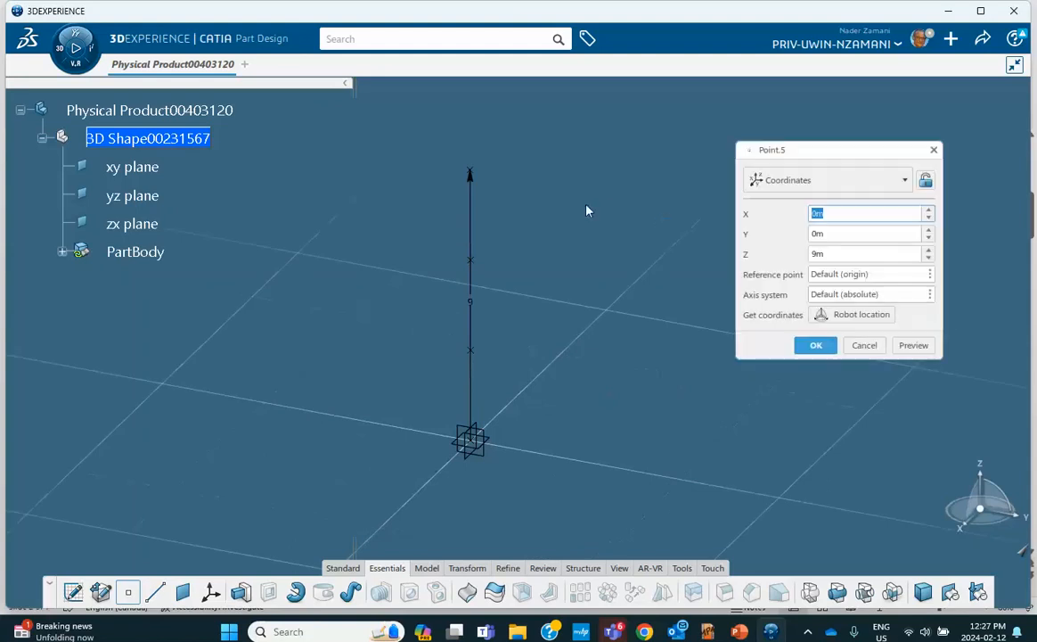
{"action": "double_click", "coordinate": [827, 233]}
Create a second column of points at Y 3 m with Z = 9, 6, 3 and 0 m
{"action": "type", "text": "3"}
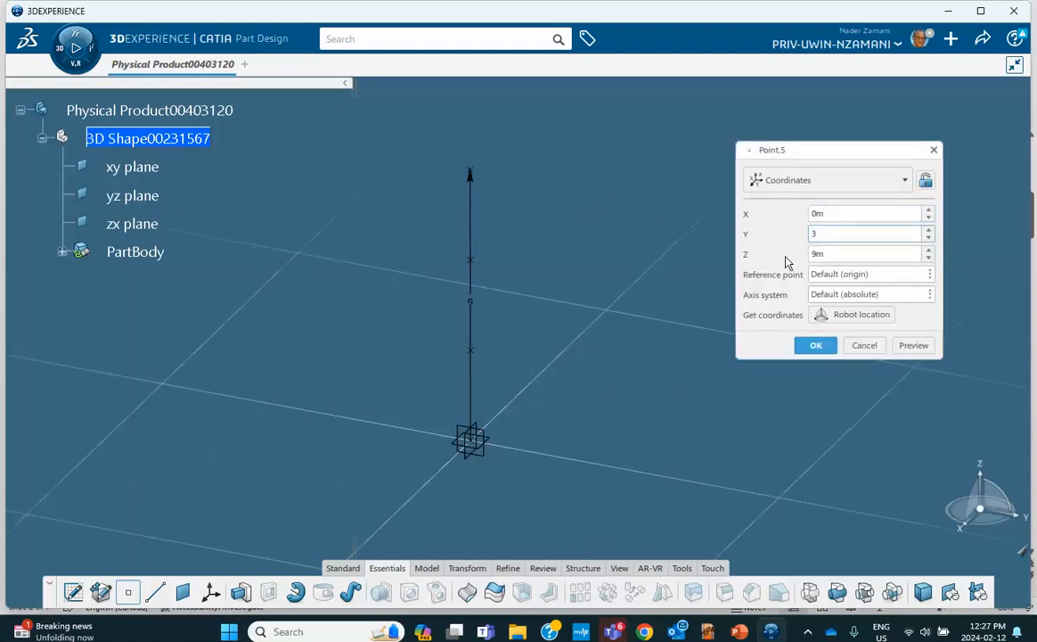
{"action": "left_click", "coordinate": [817, 346]}
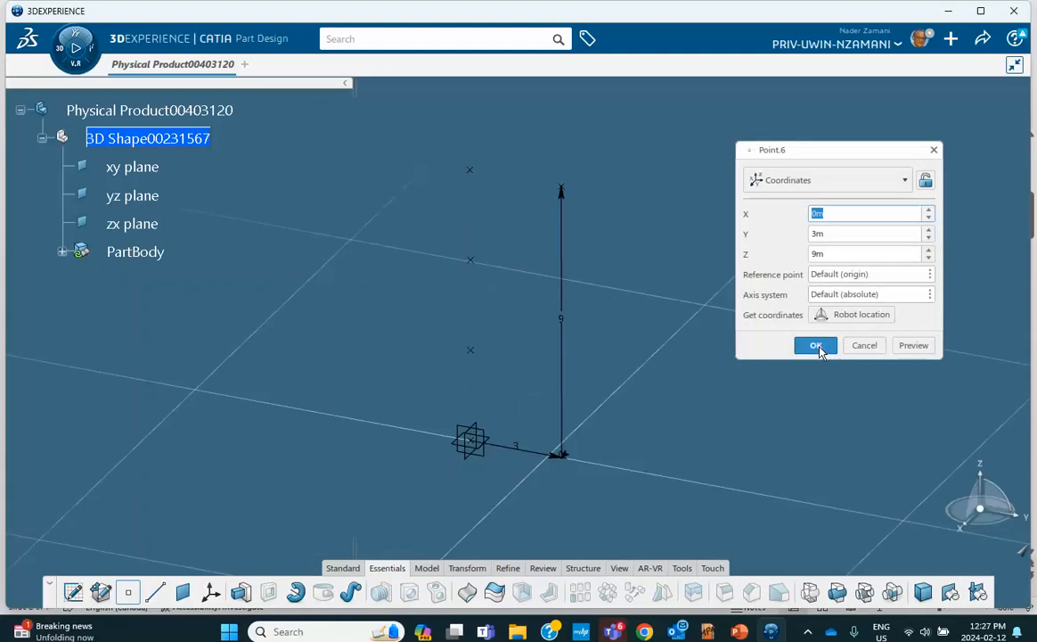
{"action": "double_click", "coordinate": [829, 255]}
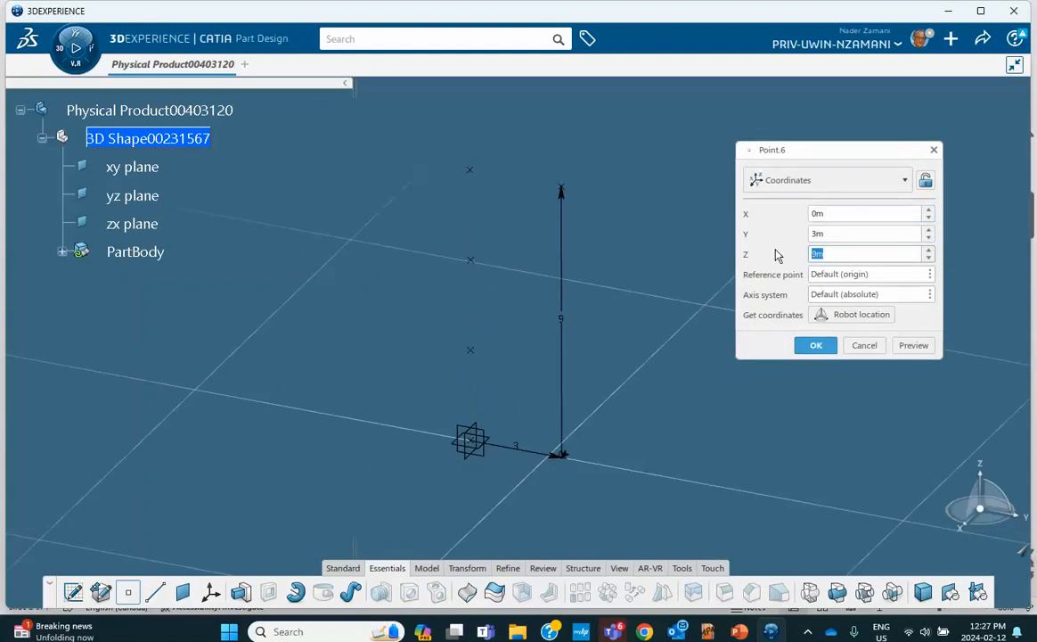
{"action": "type", "text": "6"}
{"action": "left_click", "coordinate": [817, 345]}
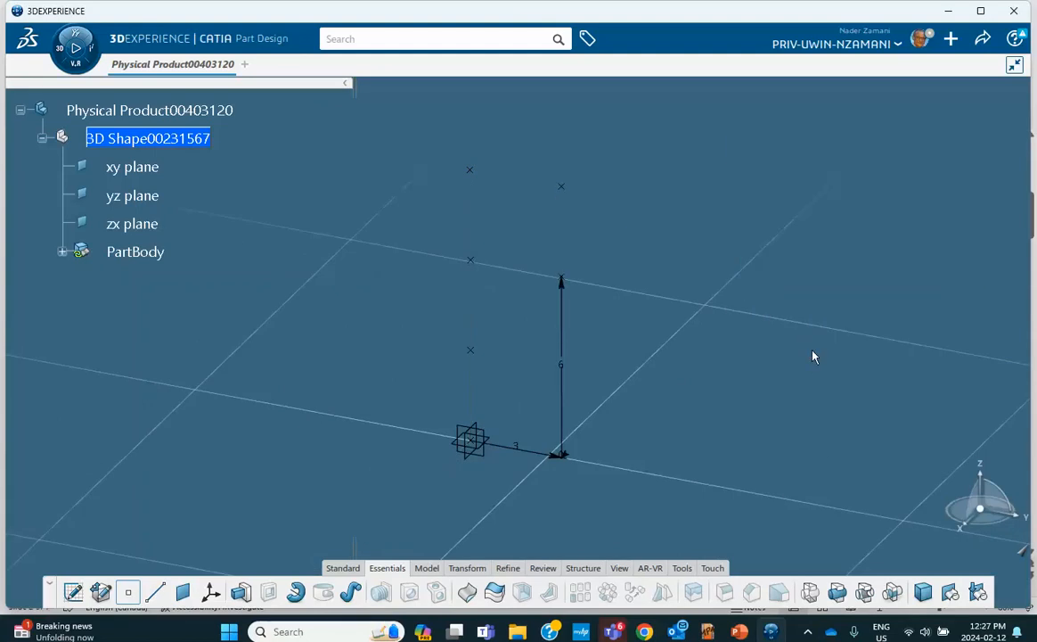
{"action": "left_click", "coordinate": [834, 257]}
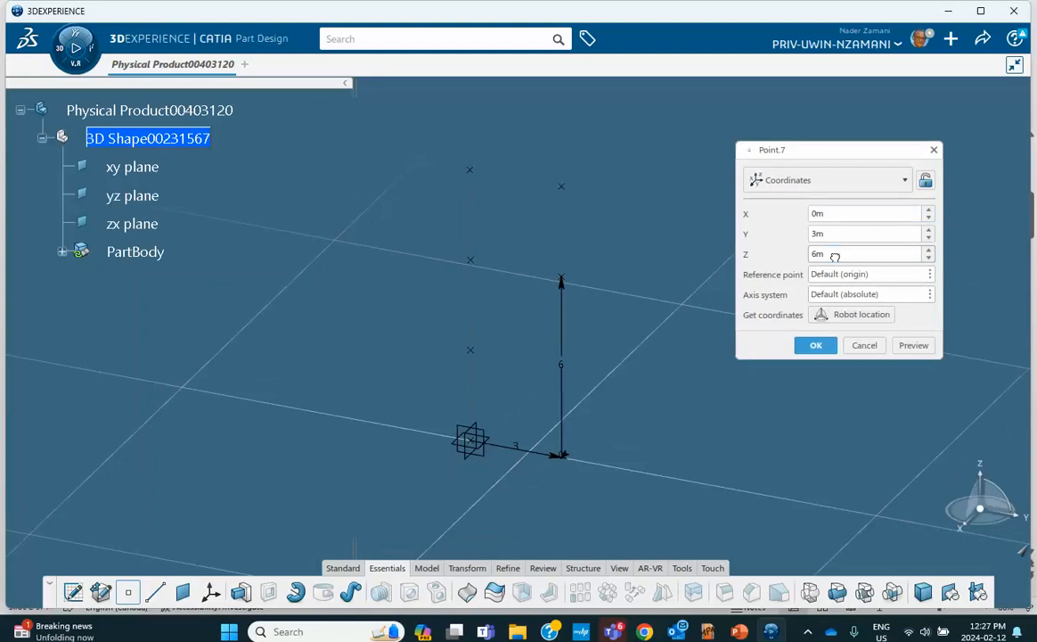
{"action": "double_click", "coordinate": [835, 257]}
{"action": "type", "text": "3"}
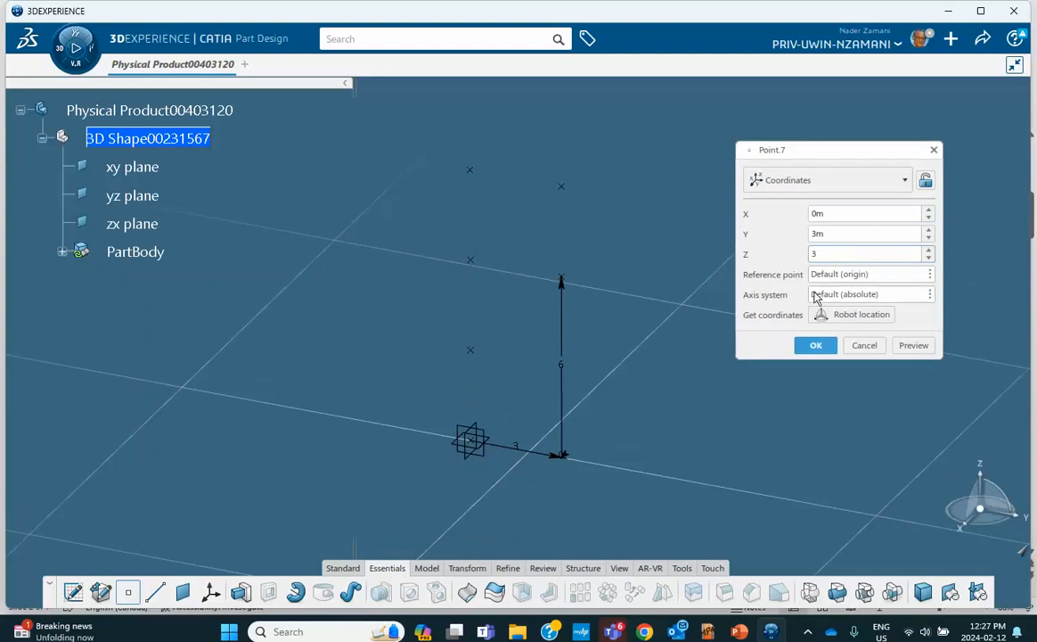
{"action": "left_click", "coordinate": [817, 345]}
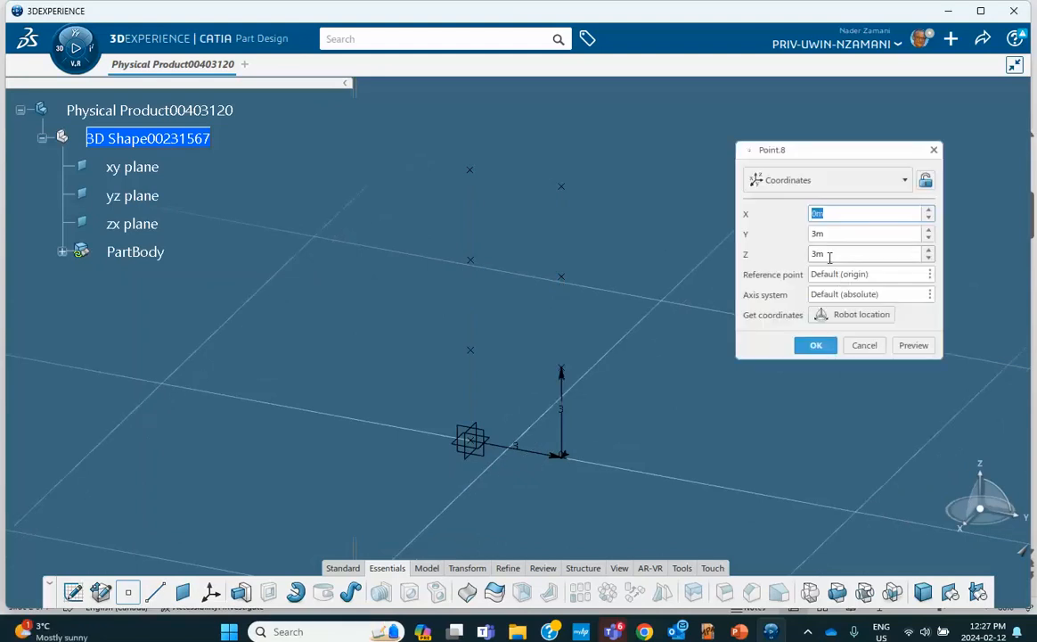
{"action": "left_click_drag", "start_coordinate": [830, 255], "coordinate": [788, 253]}
{"action": "type", "text": "0"}
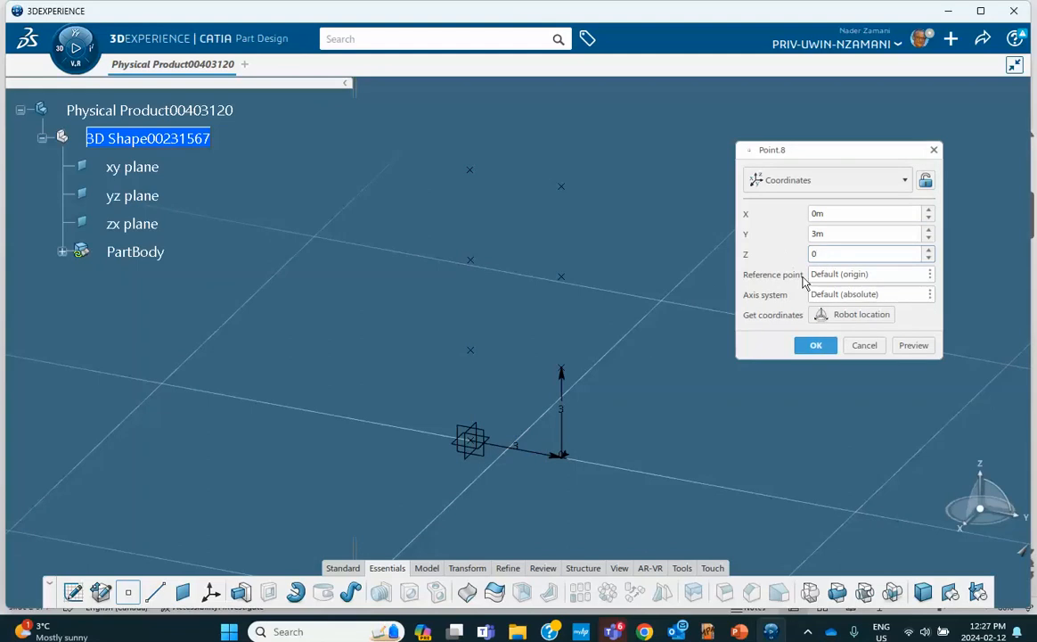
{"action": "left_click", "coordinate": [816, 345]}
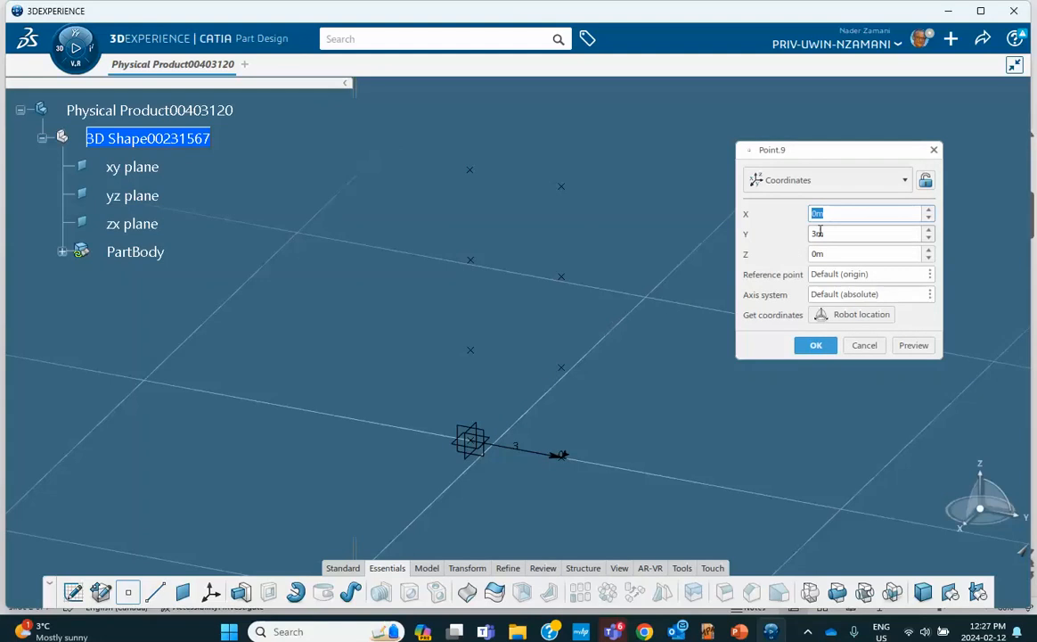
Add a ground point at X 3 m, Y 0, Z 0 and finish creating points
{"action": "key", "text": "Tab"}
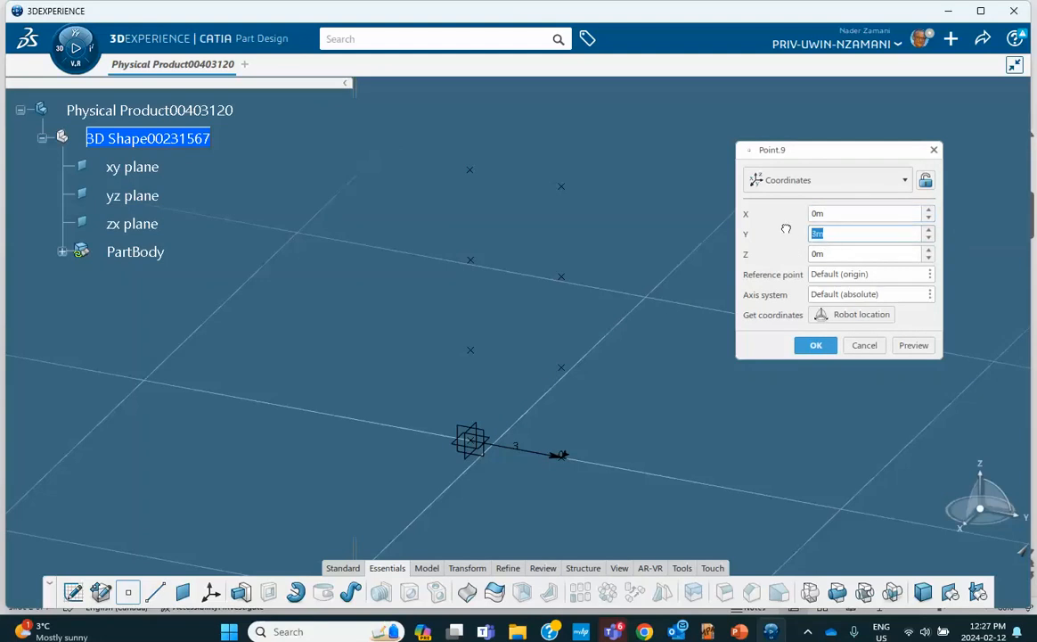
{"action": "type", "text": "0"}
{"action": "left_click_drag", "start_coordinate": [837, 213], "coordinate": [797, 215]}
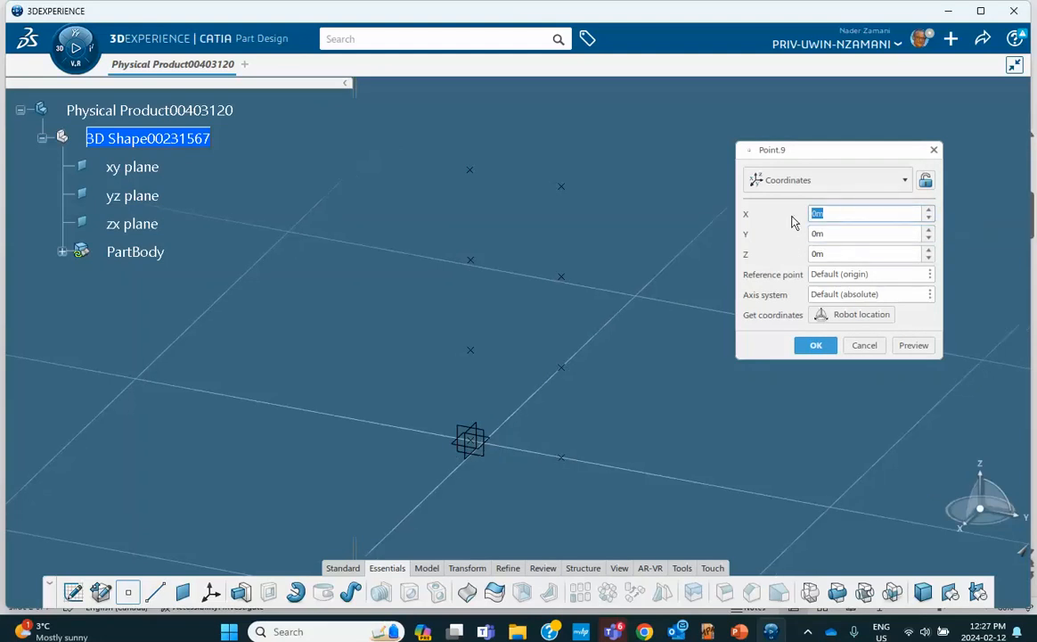
{"action": "type", "text": "3"}
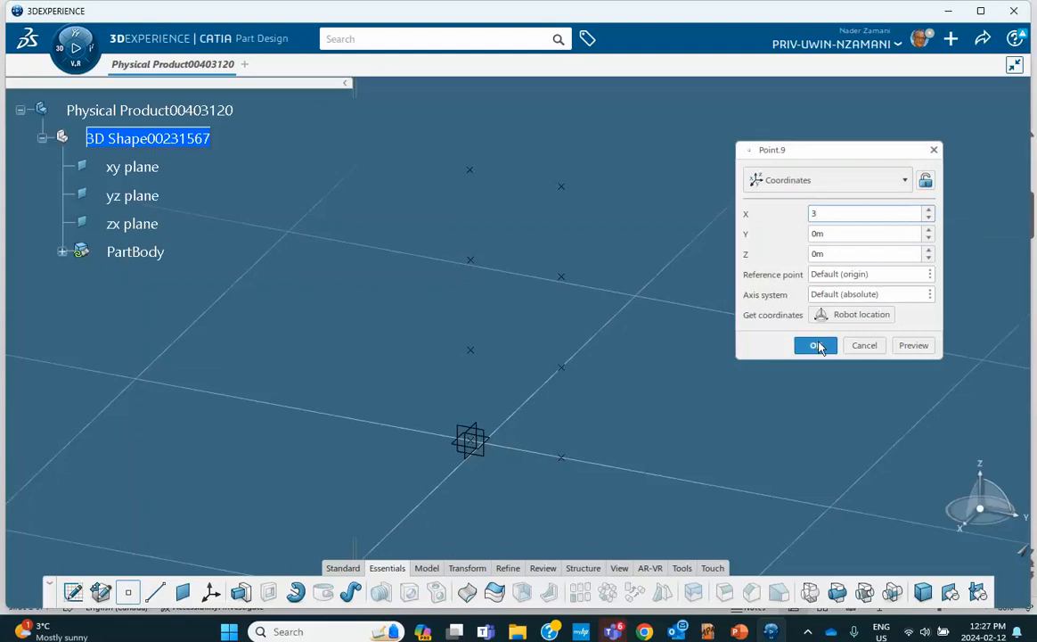
{"action": "left_click", "coordinate": [816, 344]}
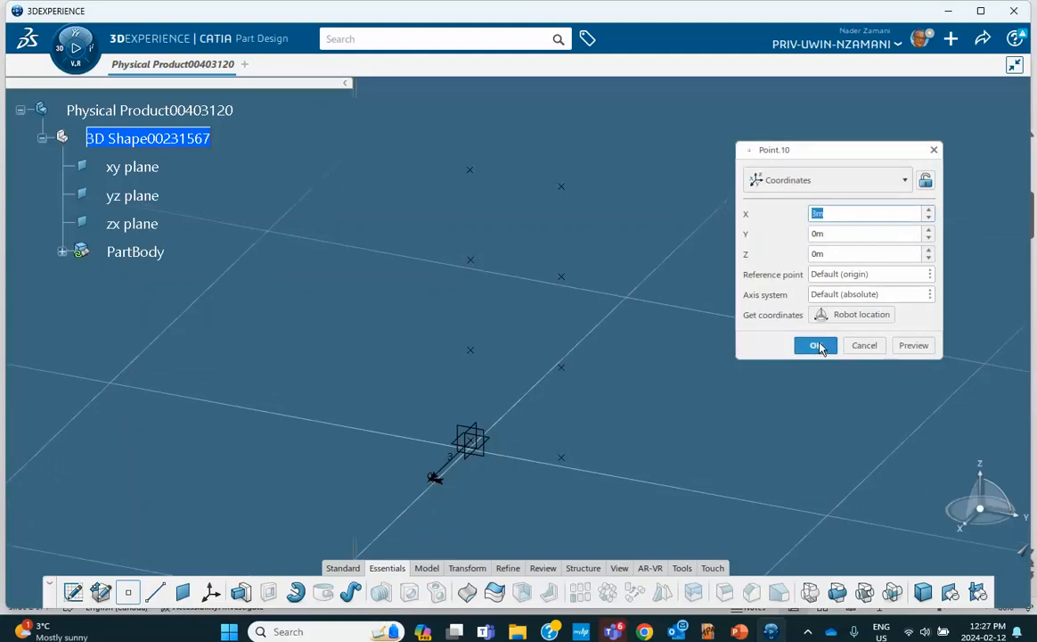
{"action": "left_click", "coordinate": [817, 346]}
{"action": "left_click", "coordinate": [862, 344]}
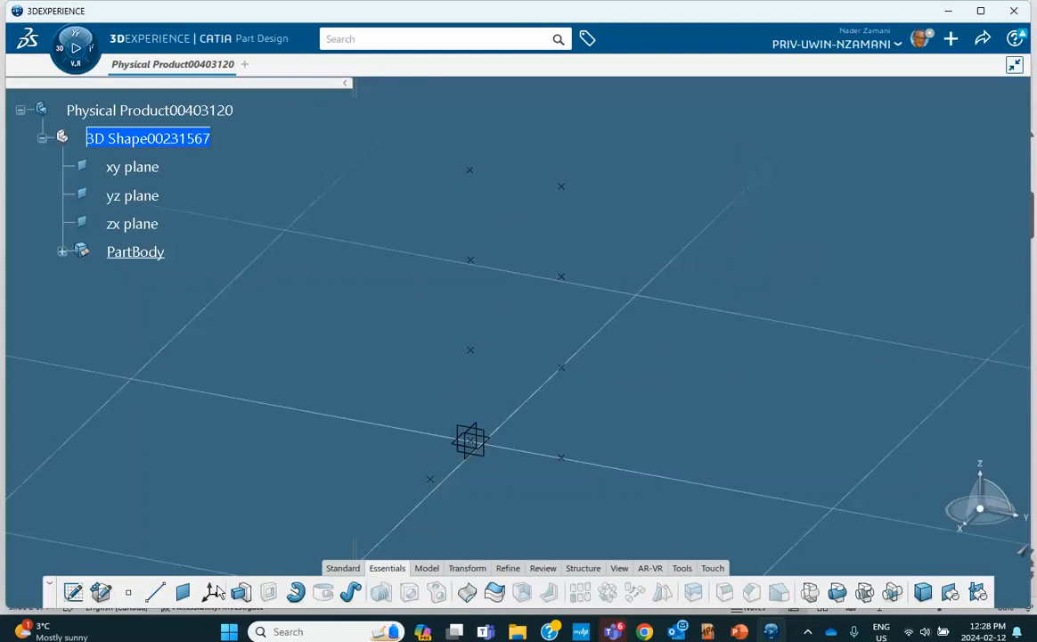
Draw the left column as three point-to-point line segments from the origin to the top
{"action": "left_click", "coordinate": [155, 592]}
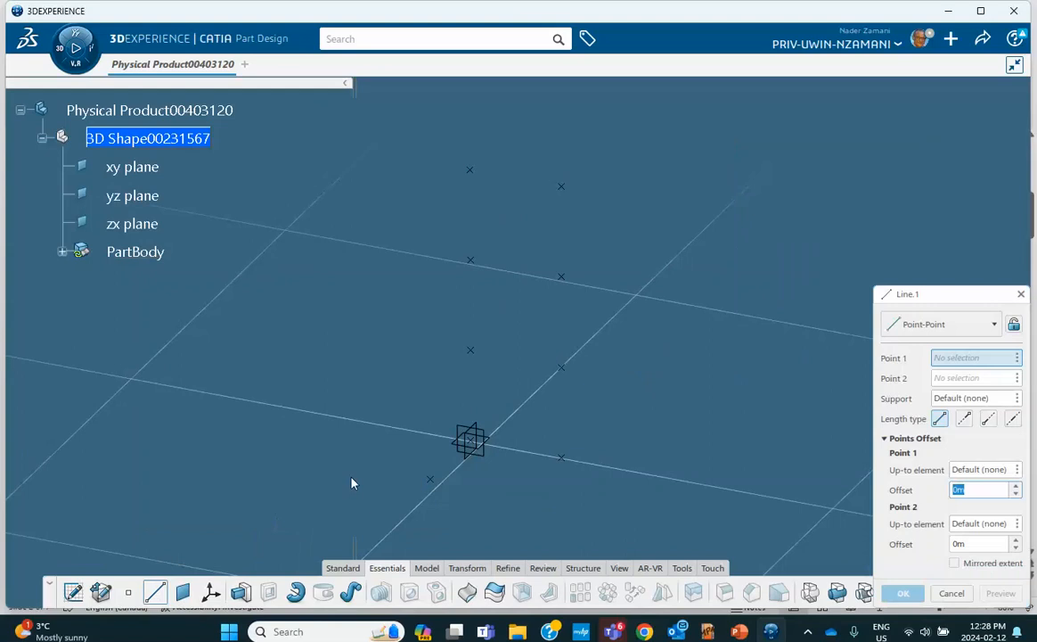
{"action": "left_click", "coordinate": [470, 438]}
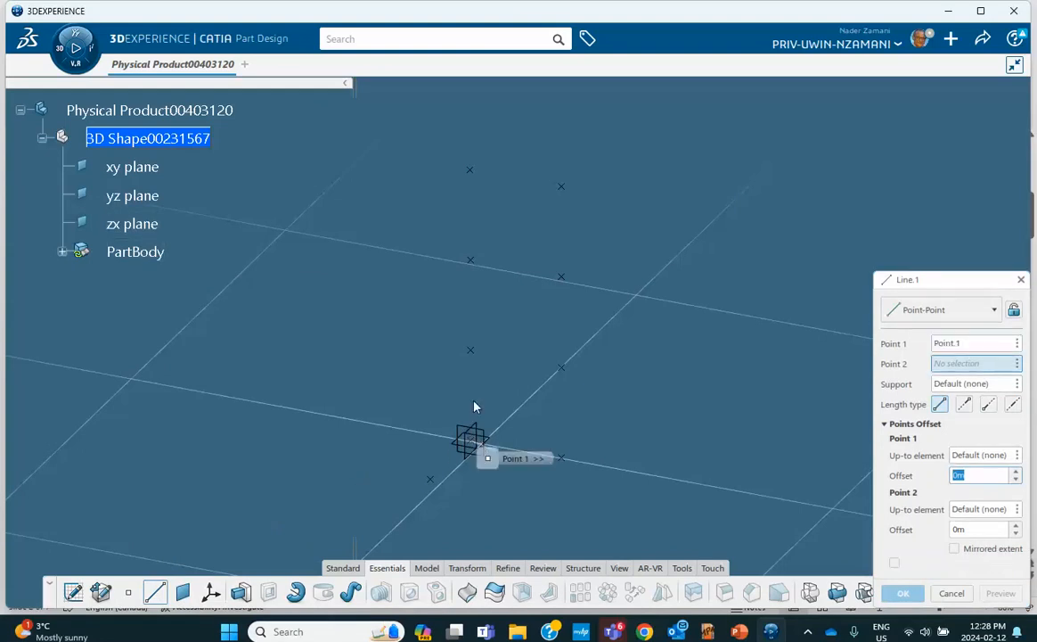
{"action": "left_click", "coordinate": [471, 351]}
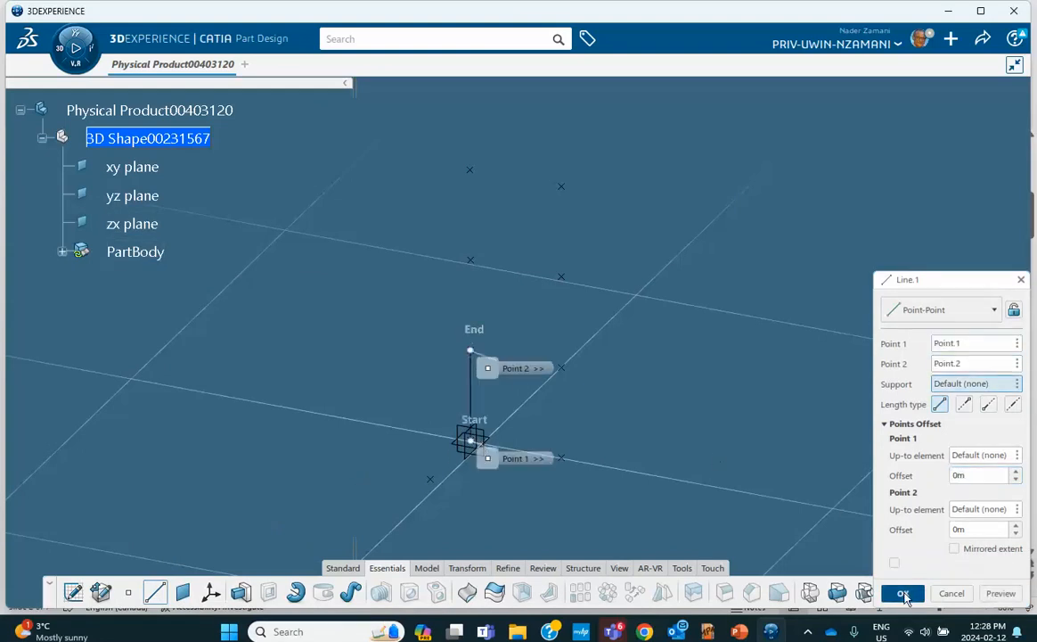
{"action": "left_click", "coordinate": [903, 594]}
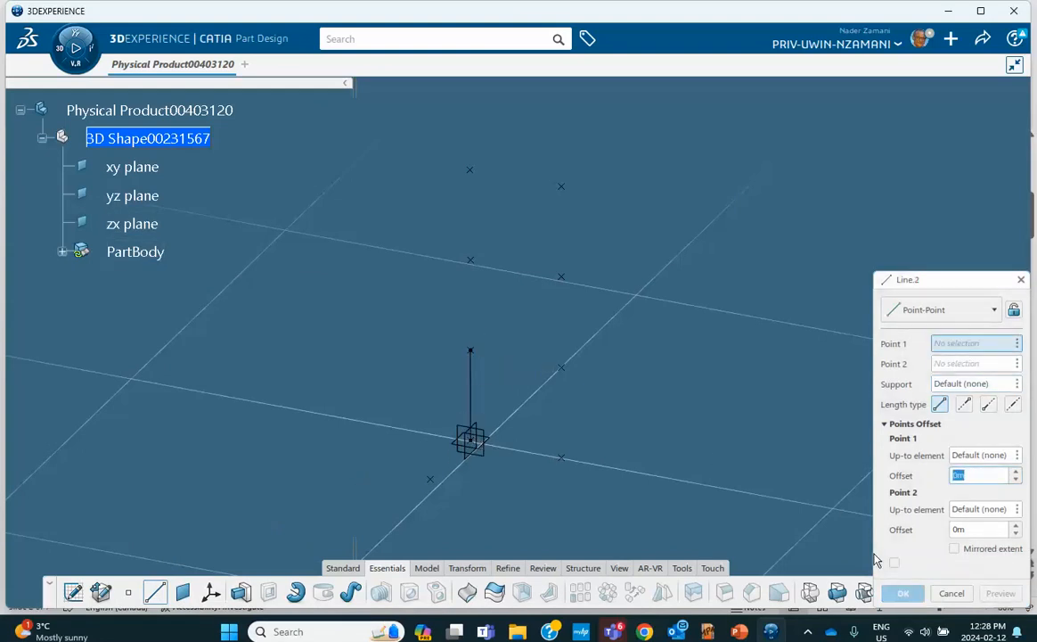
{"action": "left_click", "coordinate": [473, 352]}
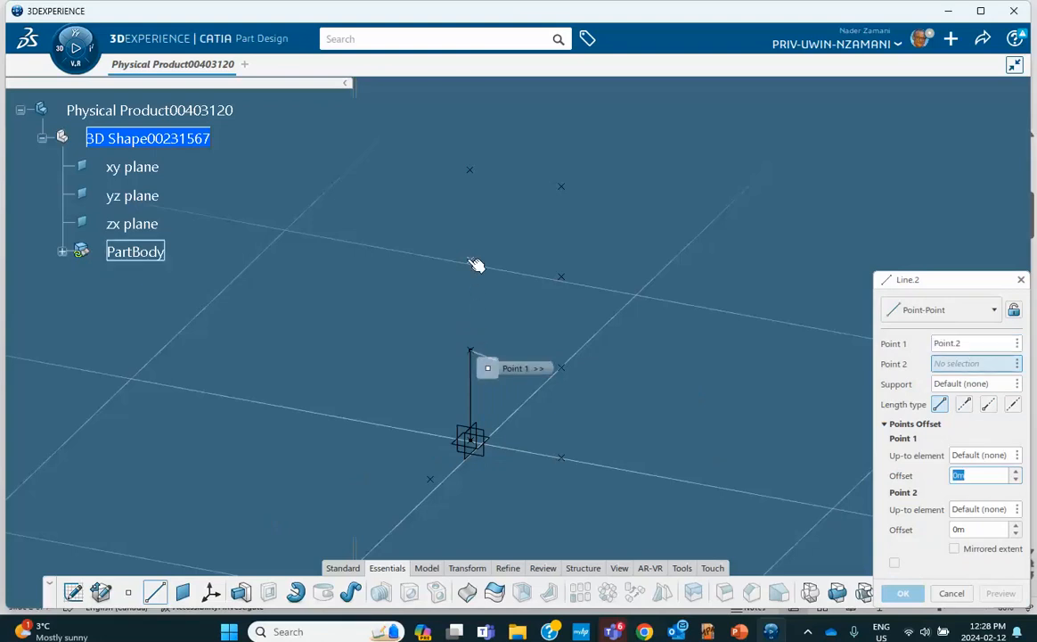
{"action": "left_click", "coordinate": [472, 261]}
{"action": "left_click", "coordinate": [902, 593]}
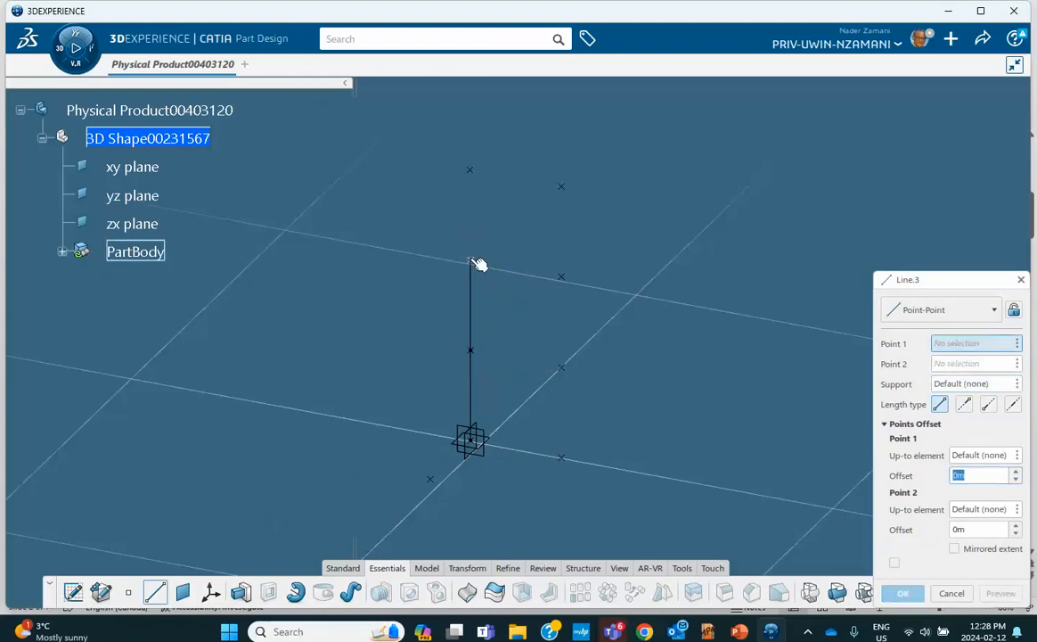
{"action": "left_click", "coordinate": [473, 262]}
{"action": "left_click", "coordinate": [470, 172]}
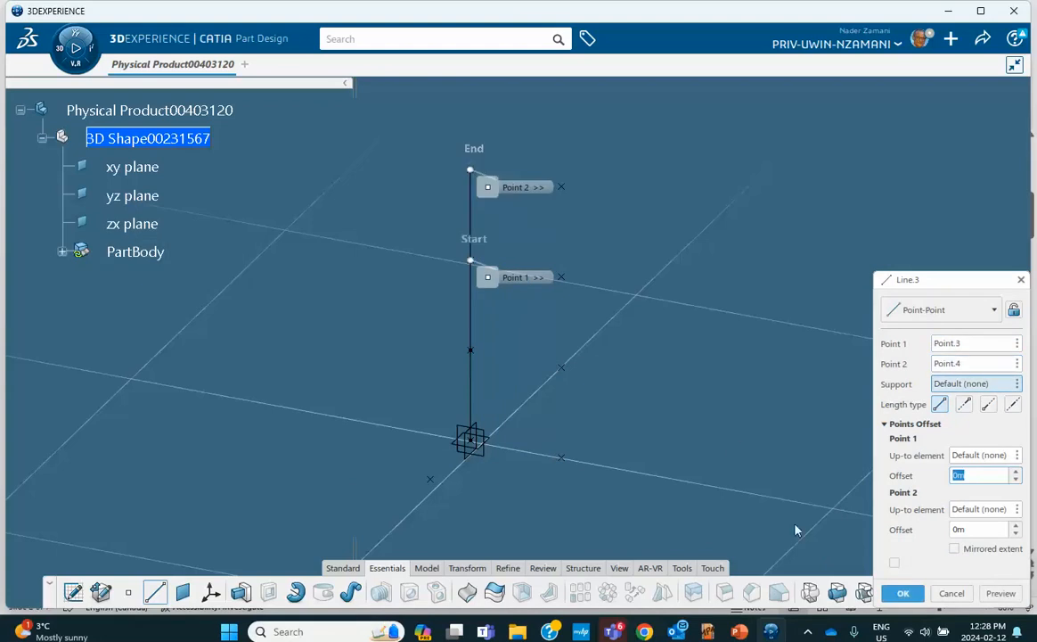
{"action": "left_click", "coordinate": [903, 592]}
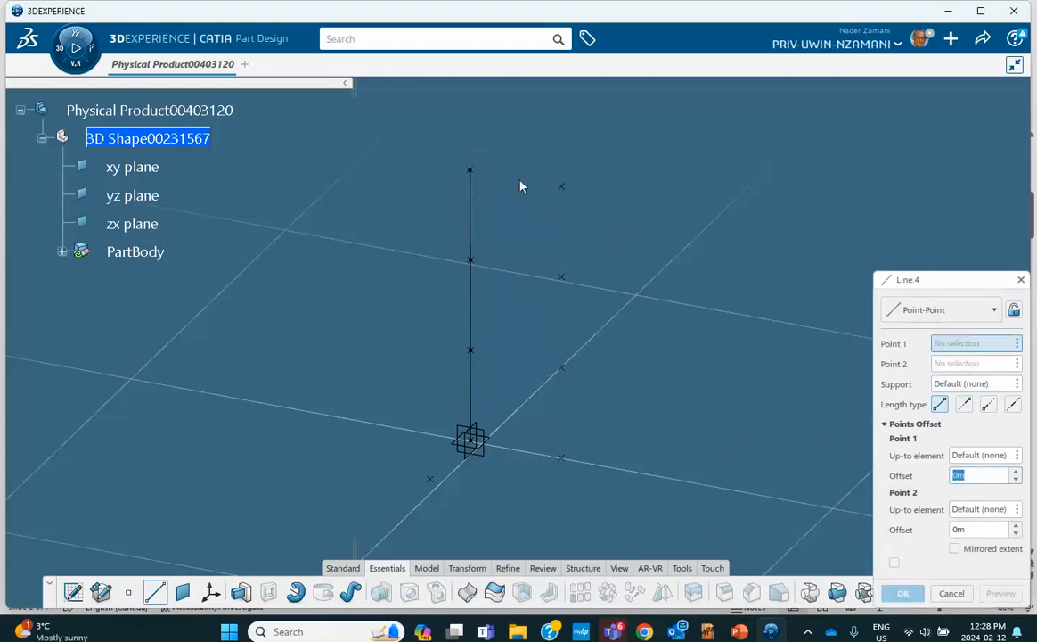
Draw the right column as three line segments from its top point down to its base
{"action": "left_click", "coordinate": [562, 188]}
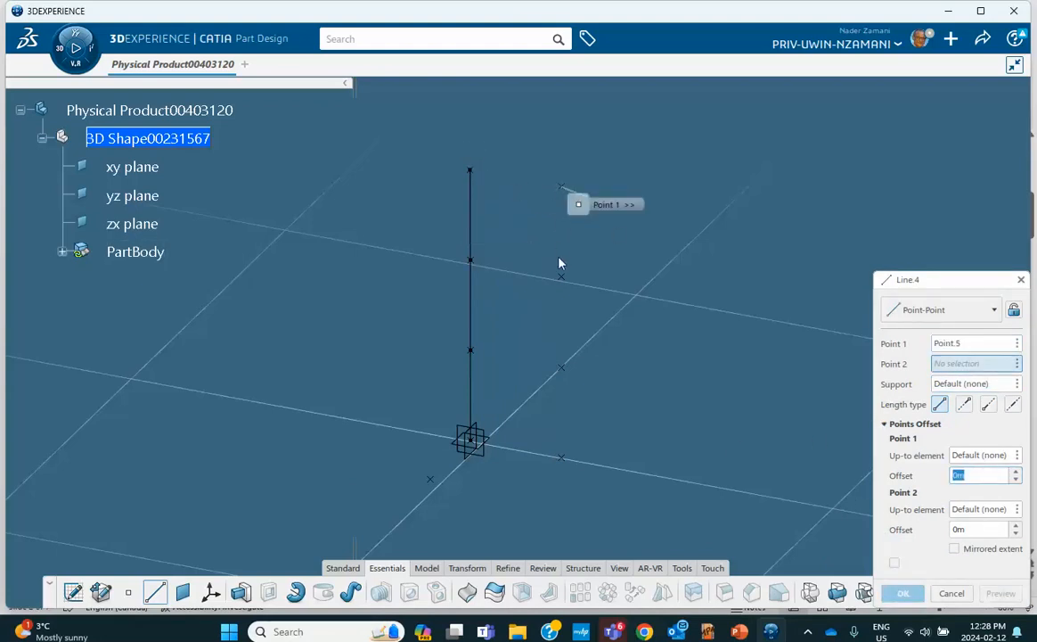
{"action": "left_click", "coordinate": [561, 279]}
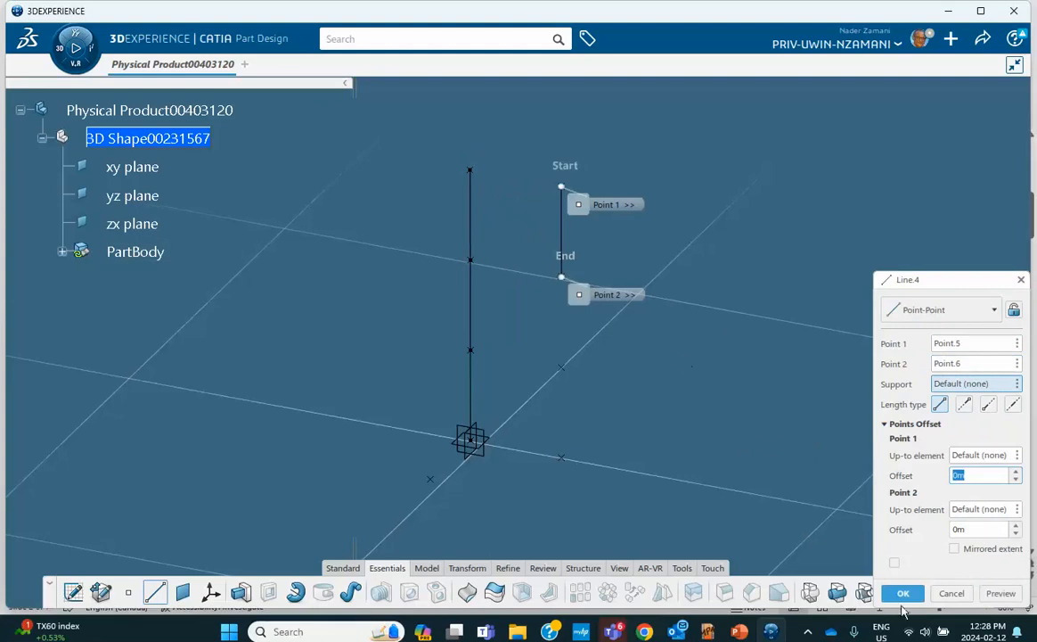
{"action": "left_click", "coordinate": [903, 593]}
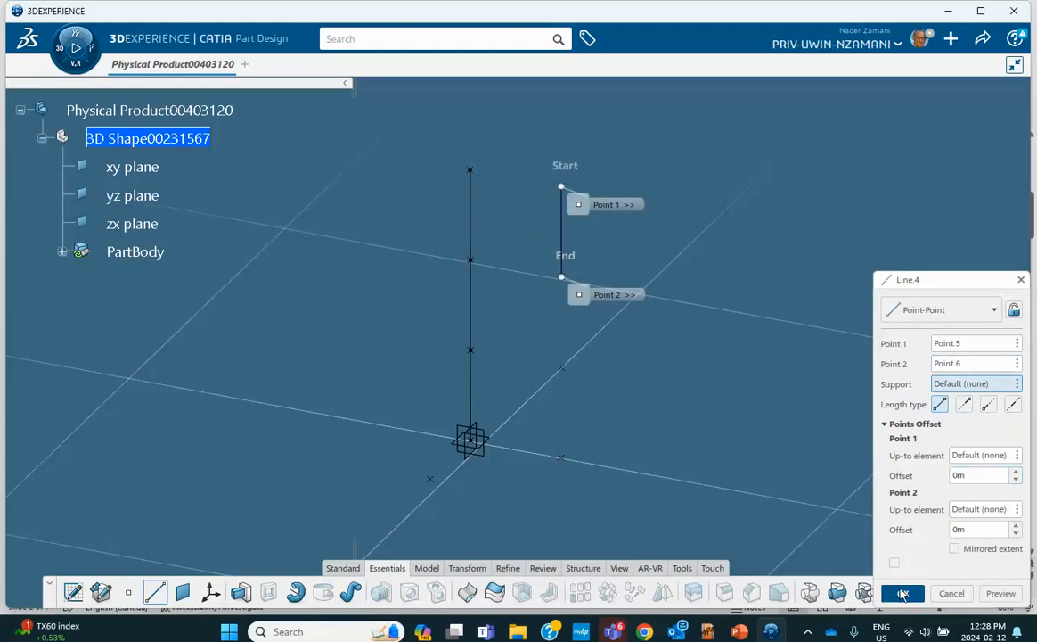
{"action": "left_click", "coordinate": [564, 281]}
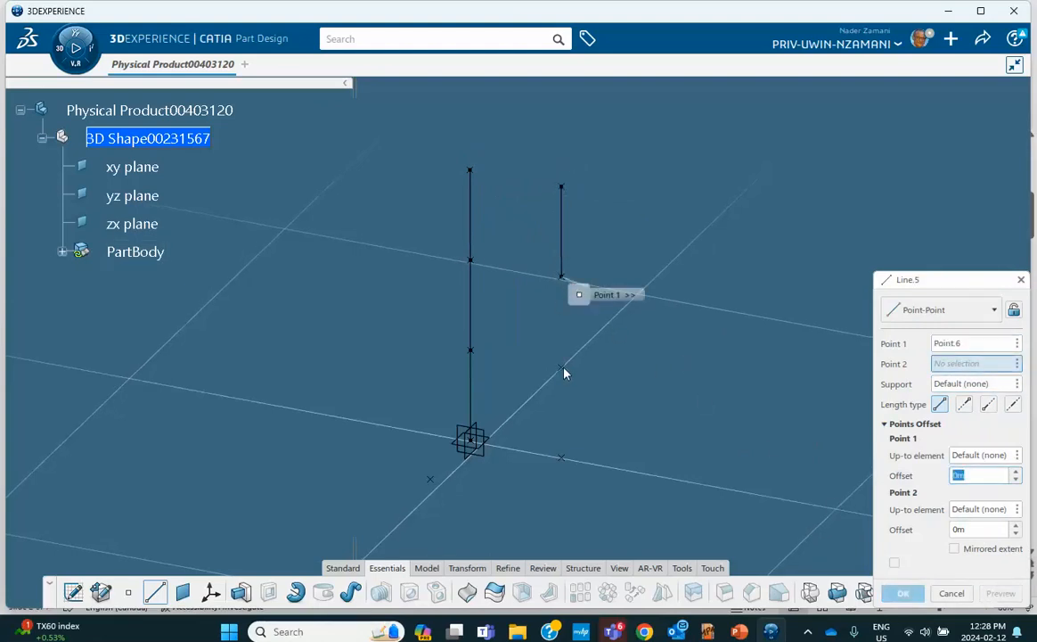
{"action": "left_click", "coordinate": [564, 370]}
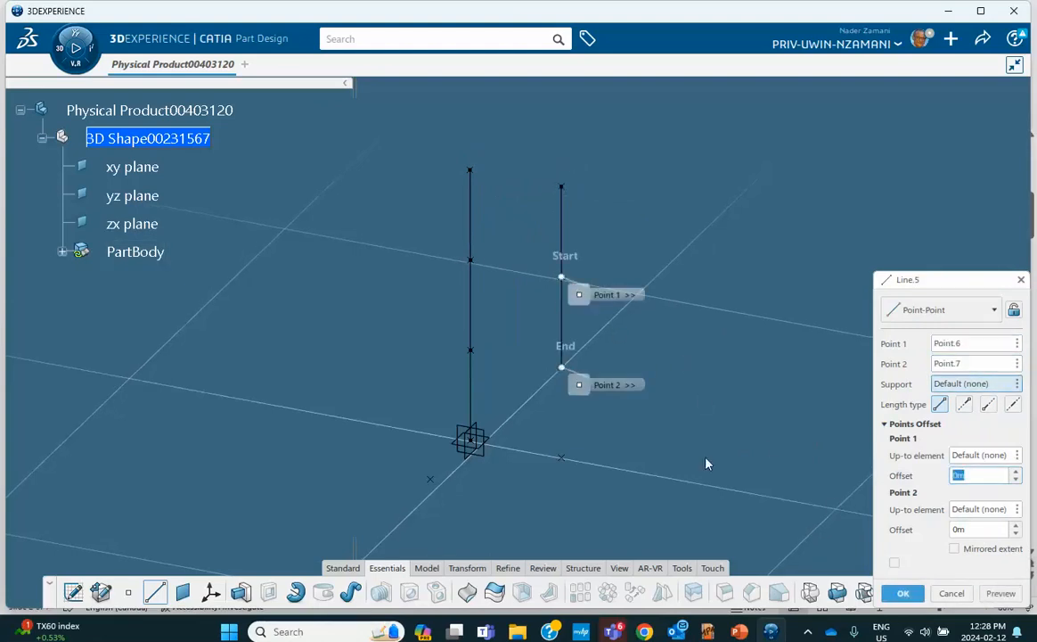
{"action": "left_click", "coordinate": [902, 594]}
{"action": "left_click", "coordinate": [564, 369]}
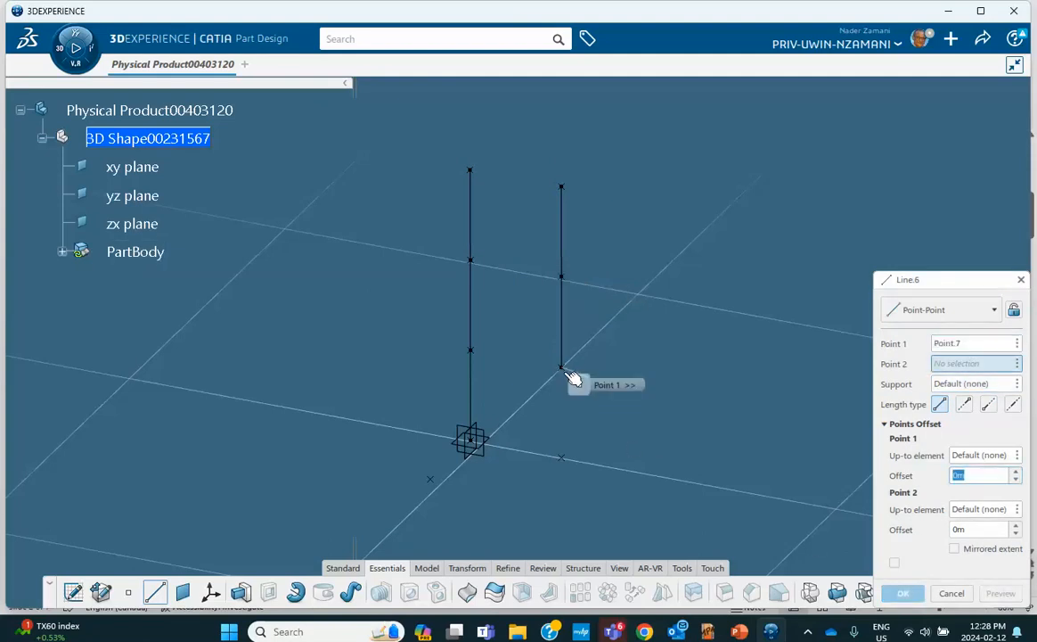
{"action": "left_click", "coordinate": [565, 460]}
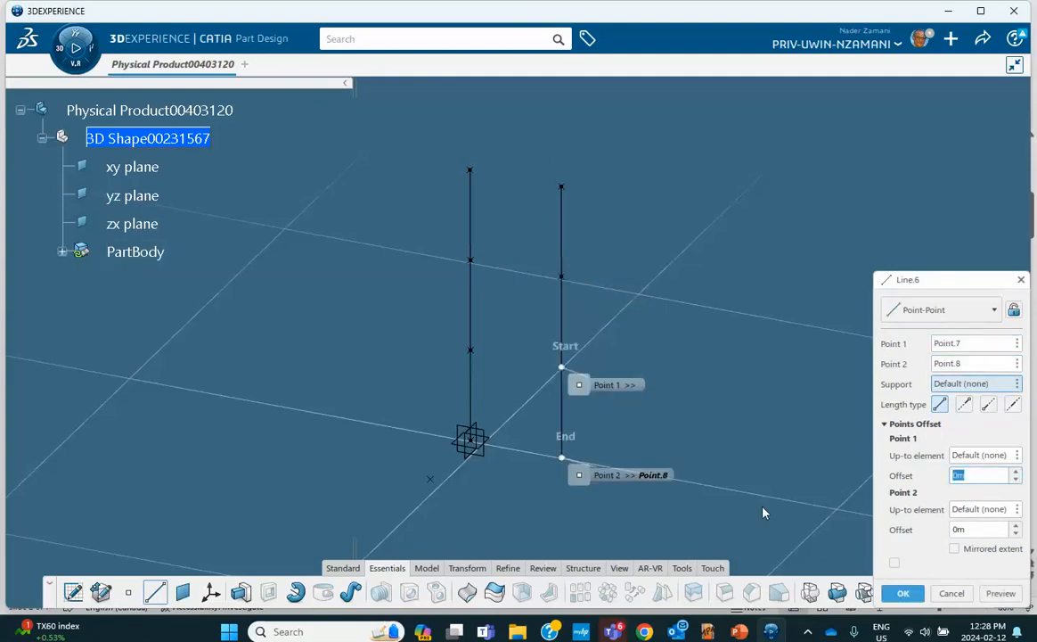
{"action": "left_click", "coordinate": [900, 591]}
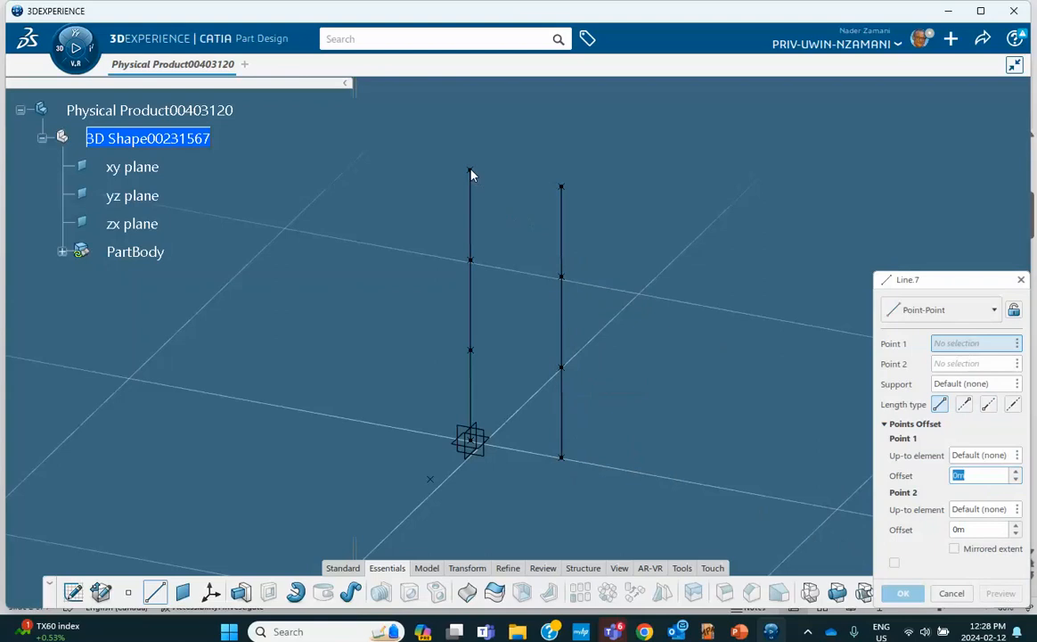
Connect the left and right columns with horizontal beams at the top, second and first floors
{"action": "left_click", "coordinate": [471, 170]}
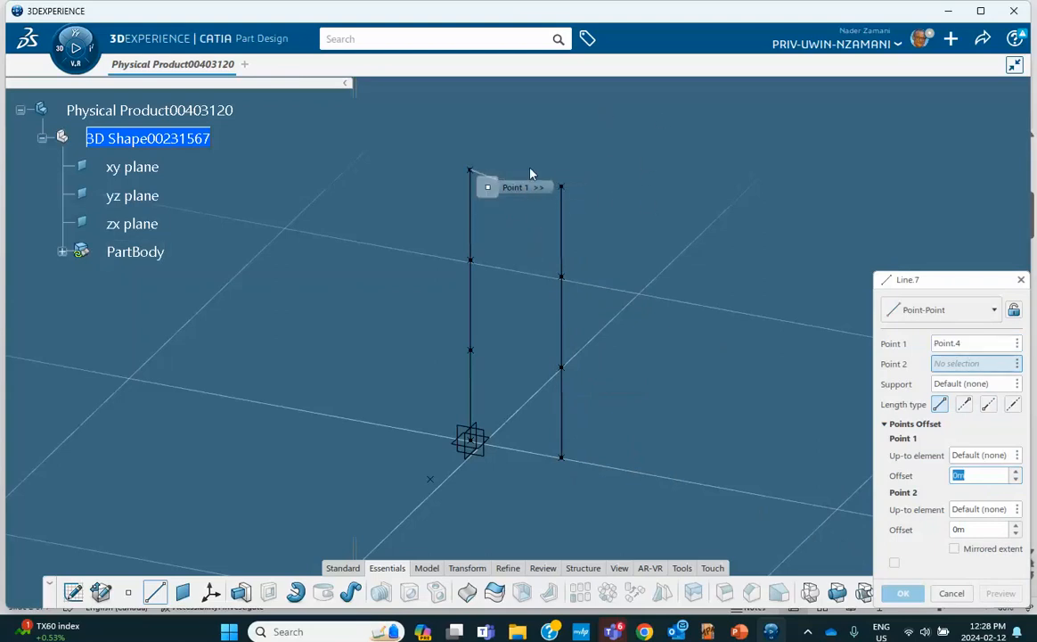
{"action": "left_click", "coordinate": [566, 190]}
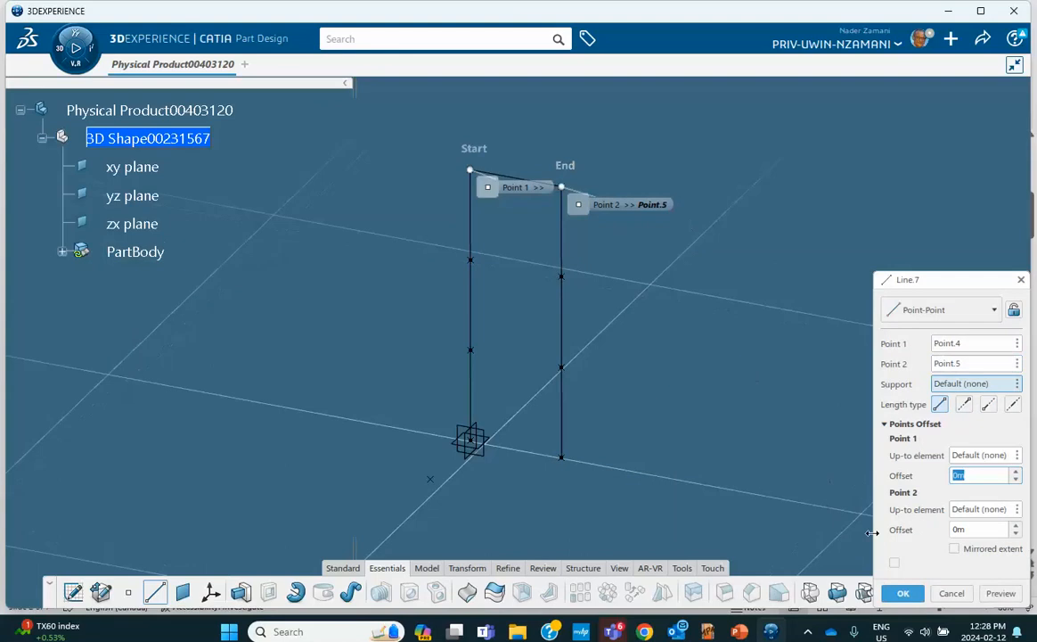
{"action": "left_click", "coordinate": [906, 593]}
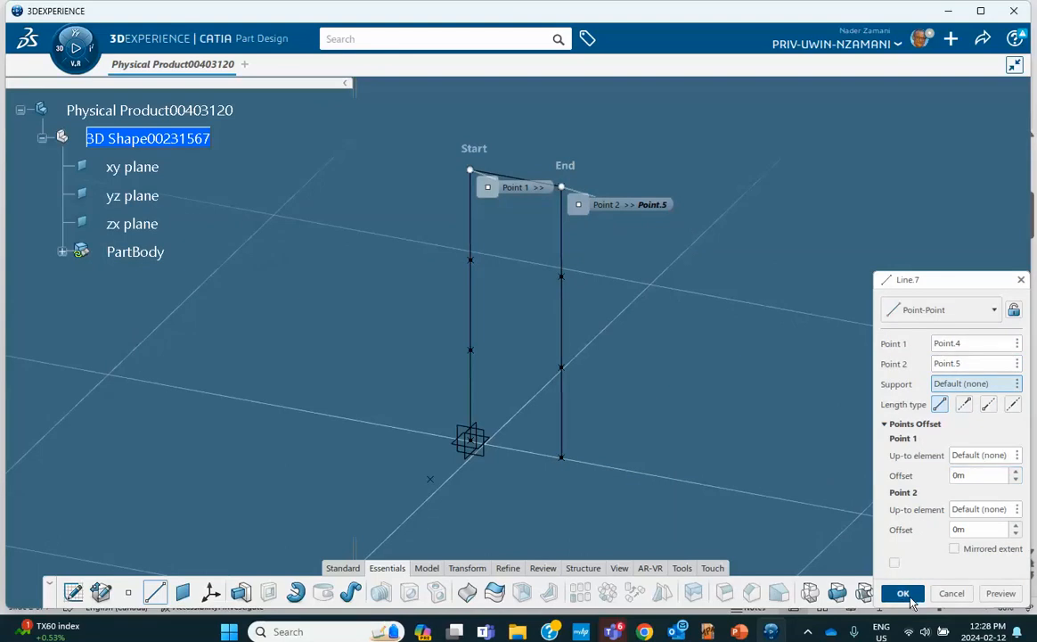
{"action": "left_click", "coordinate": [471, 260]}
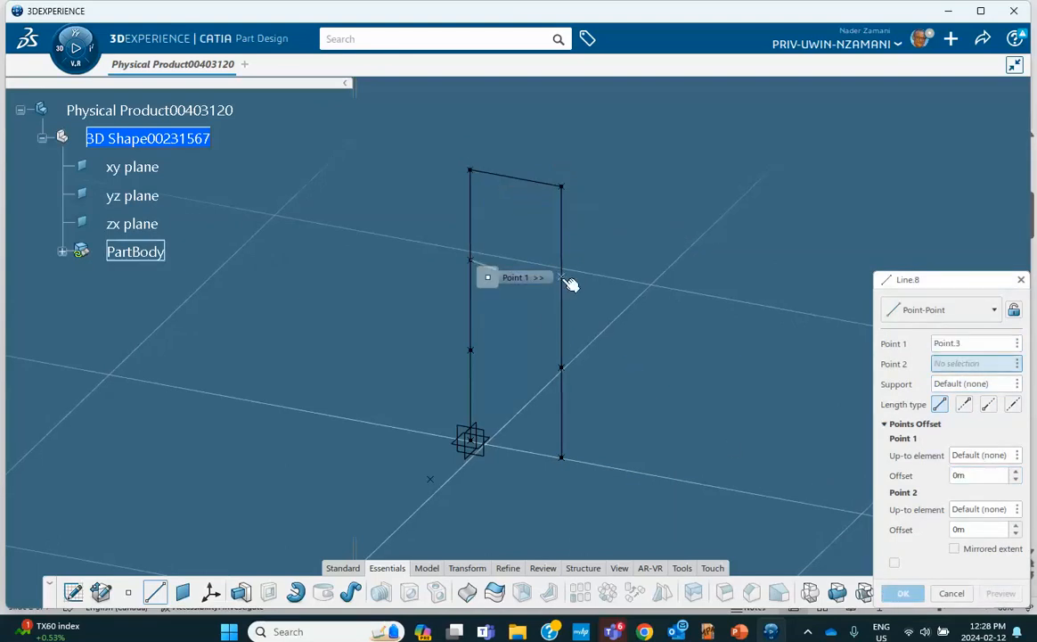
{"action": "left_click", "coordinate": [560, 277]}
{"action": "left_click", "coordinate": [904, 593]}
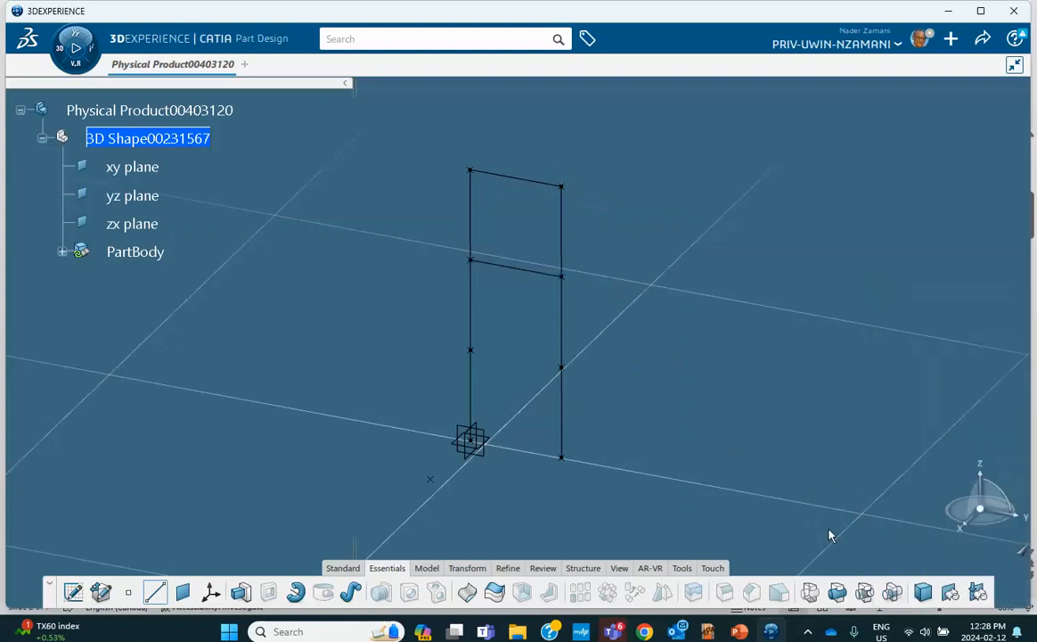
{"action": "left_click", "coordinate": [473, 352]}
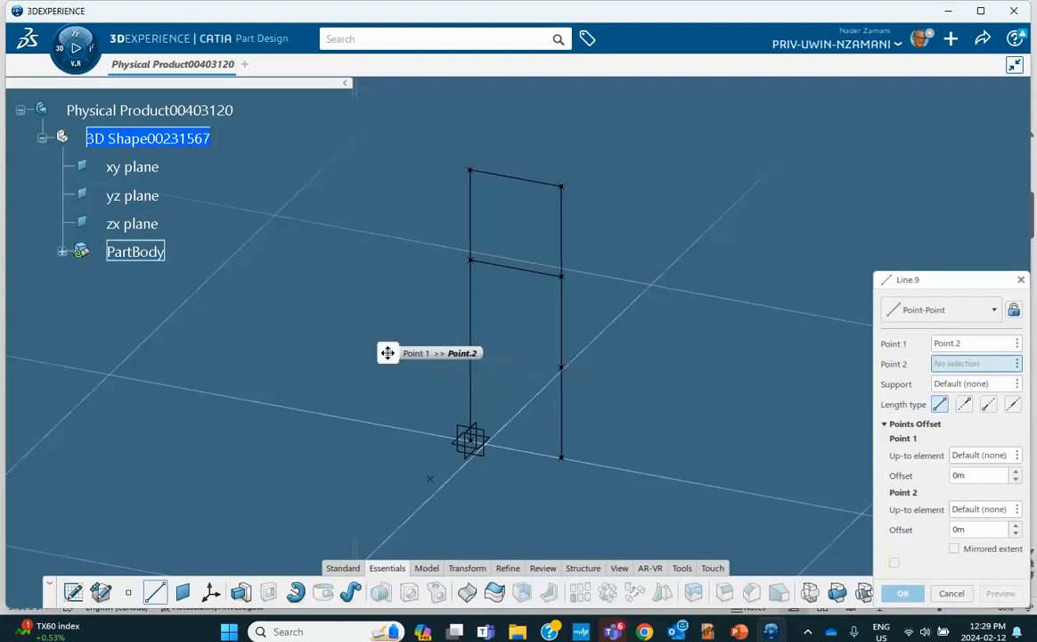
{"action": "left_click", "coordinate": [561, 367]}
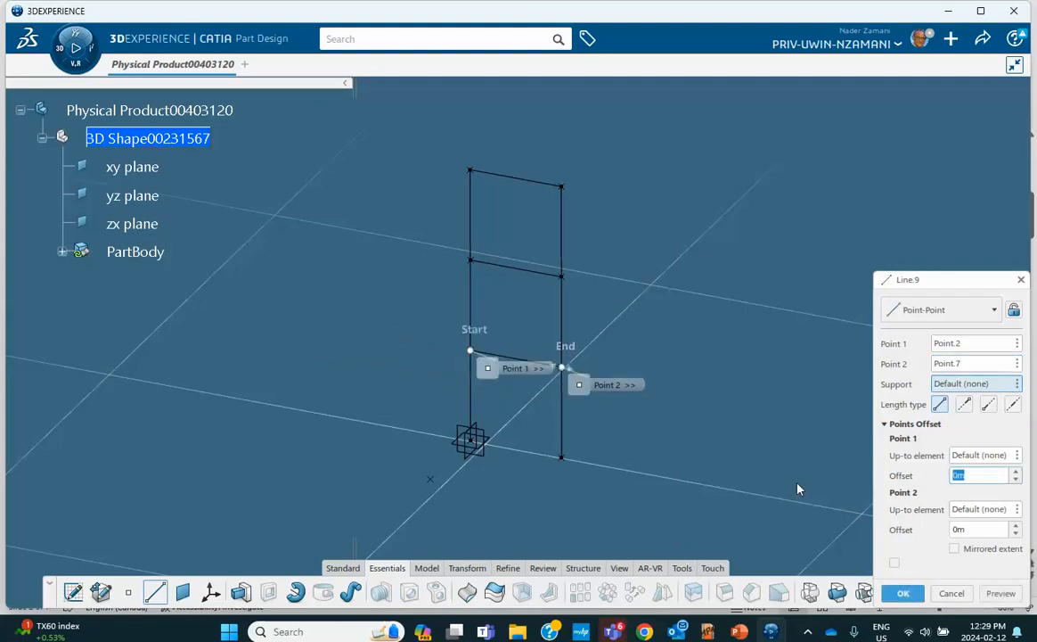
{"action": "left_click", "coordinate": [905, 595]}
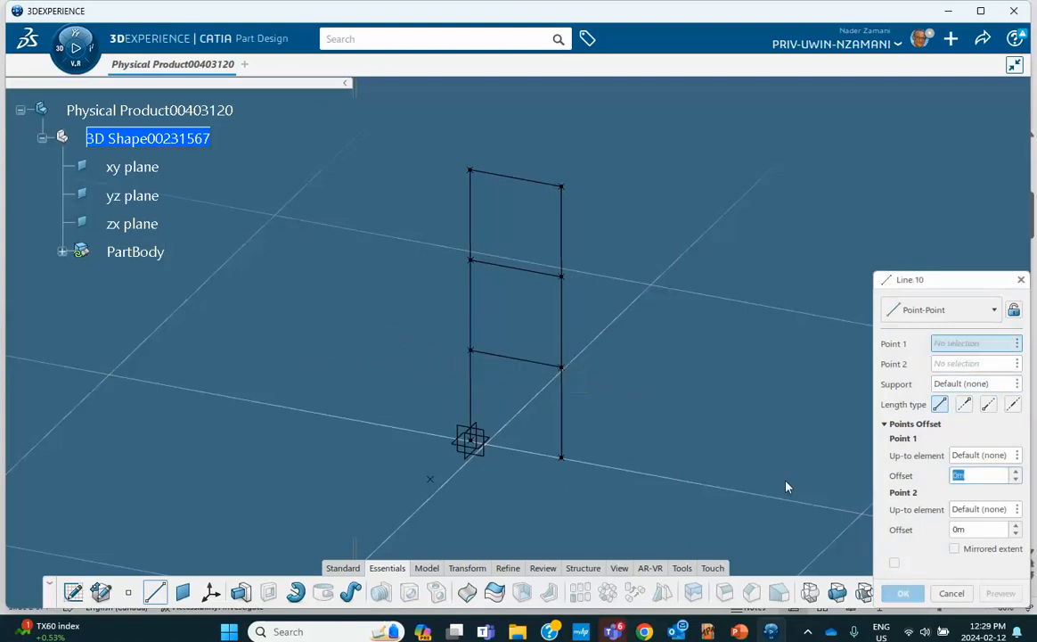
Create a new material named Steel Frame
{"action": "left_click", "coordinate": [952, 593]}
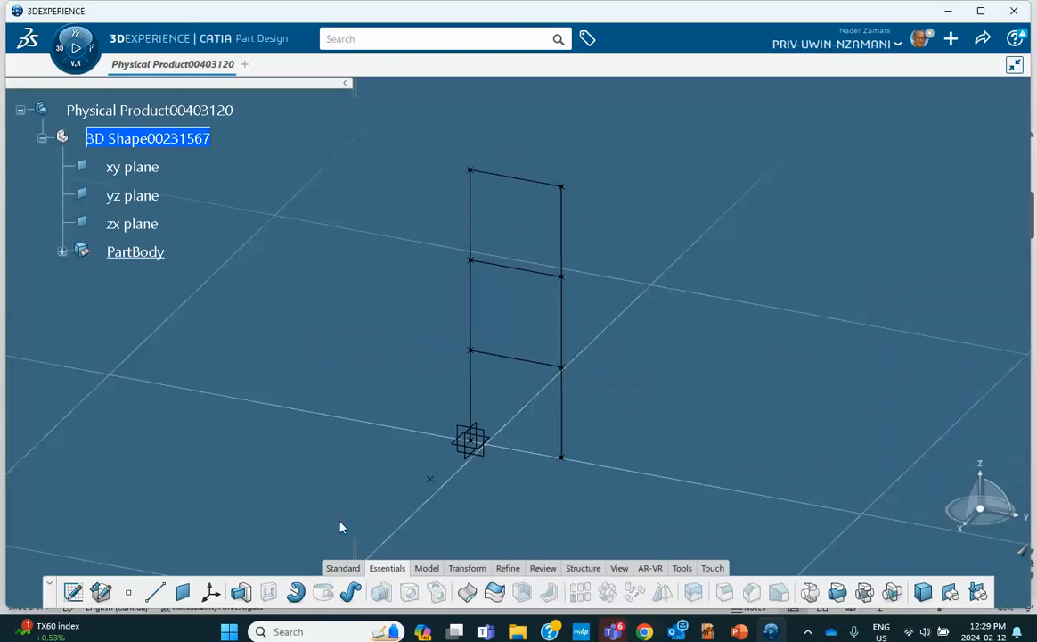
{"action": "left_click", "coordinate": [680, 569]}
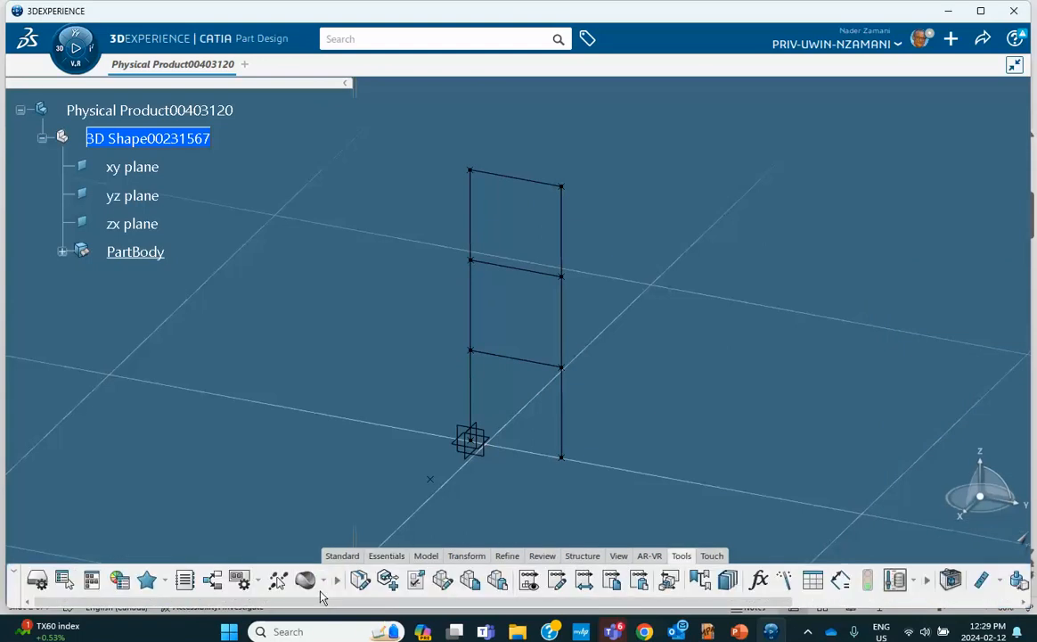
{"action": "left_click", "coordinate": [325, 580]}
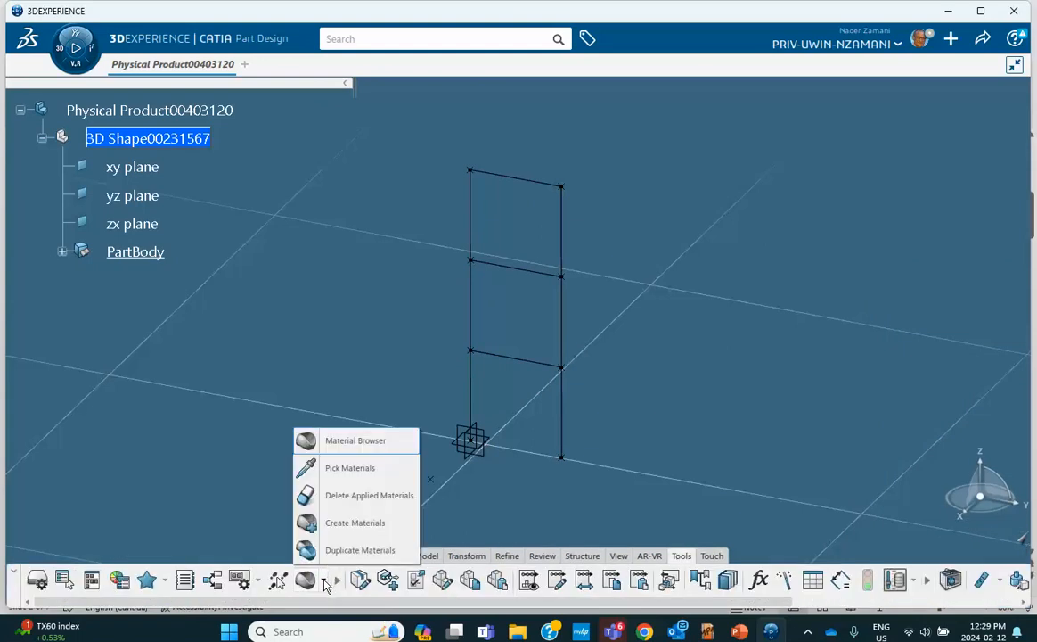
{"action": "left_click", "coordinate": [342, 524]}
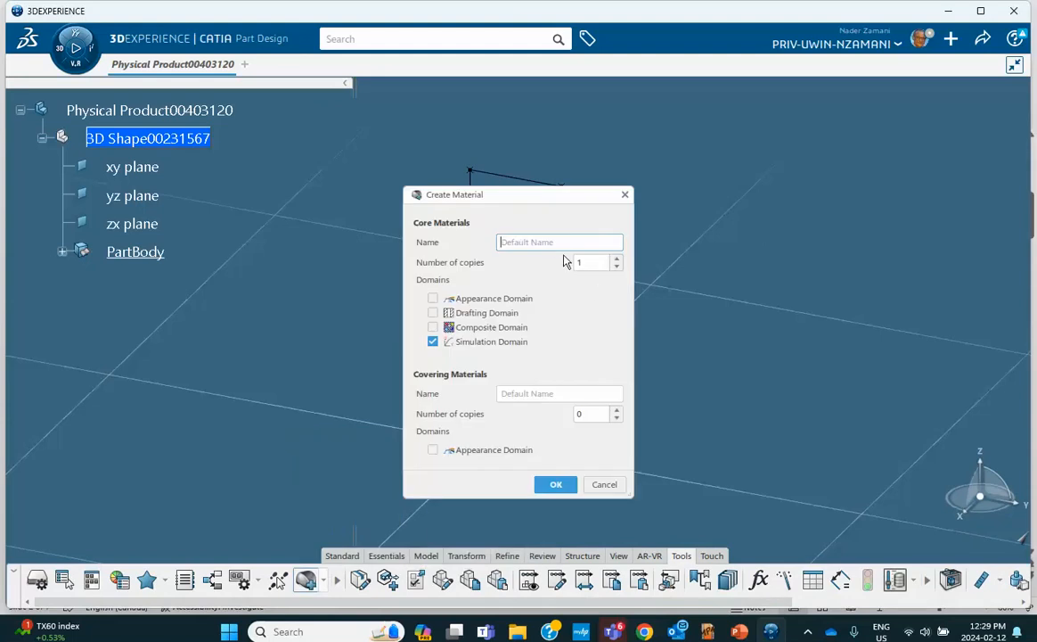
{"action": "type", "text": "Steel Frame Feb 12, 2024"}
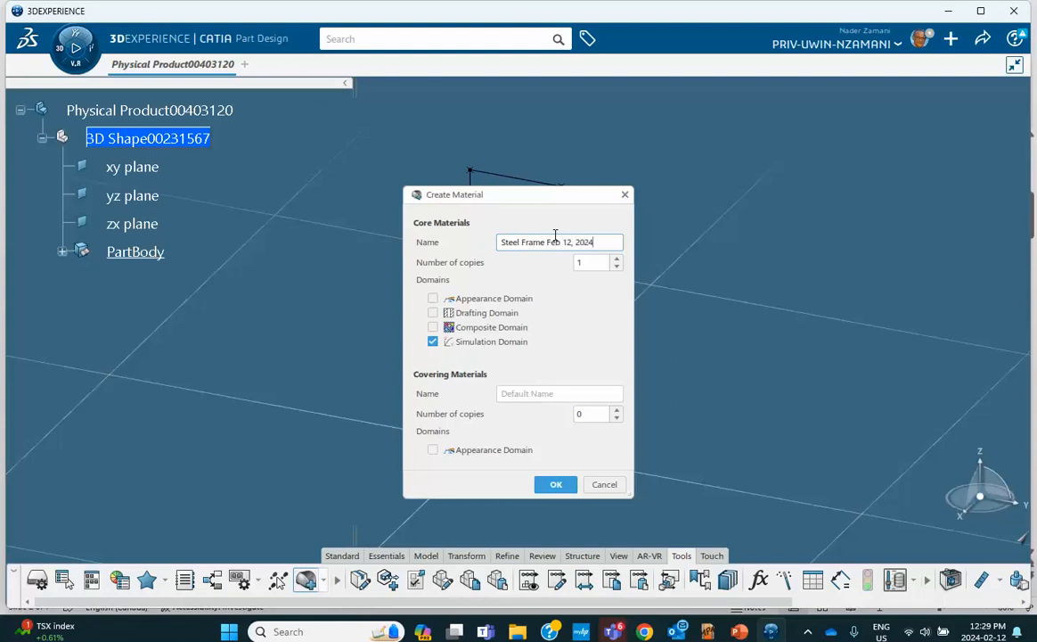
{"action": "left_click", "coordinate": [564, 488]}
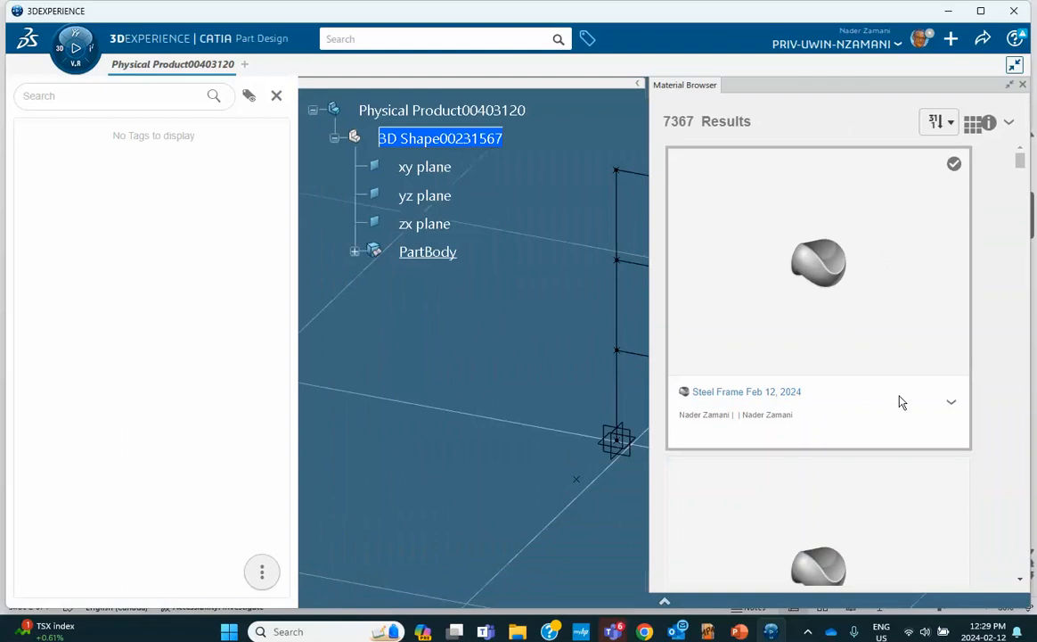
Apply Steel Frame to Physical Product00403120 and expand its Materials to select the simulation domain
{"action": "left_click", "coordinate": [950, 403]}
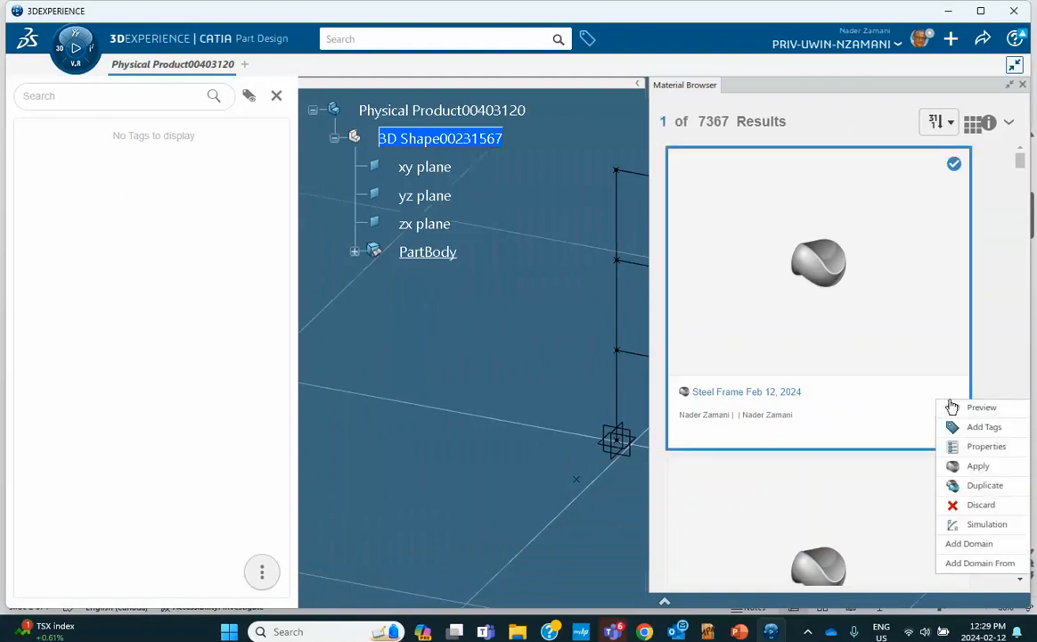
{"action": "left_click", "coordinate": [961, 466]}
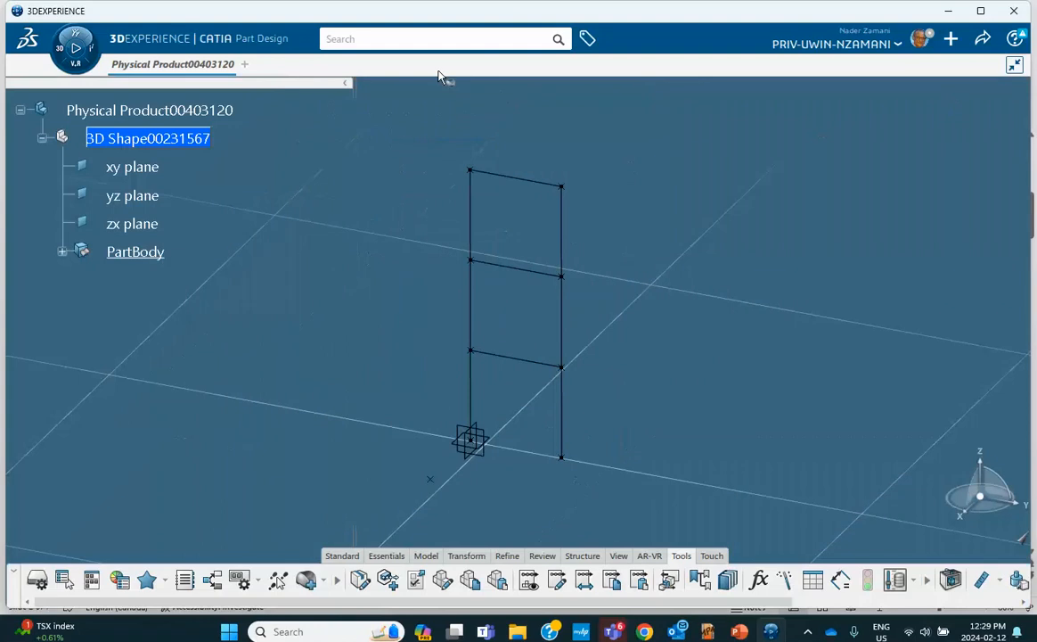
{"action": "left_click", "coordinate": [178, 110]}
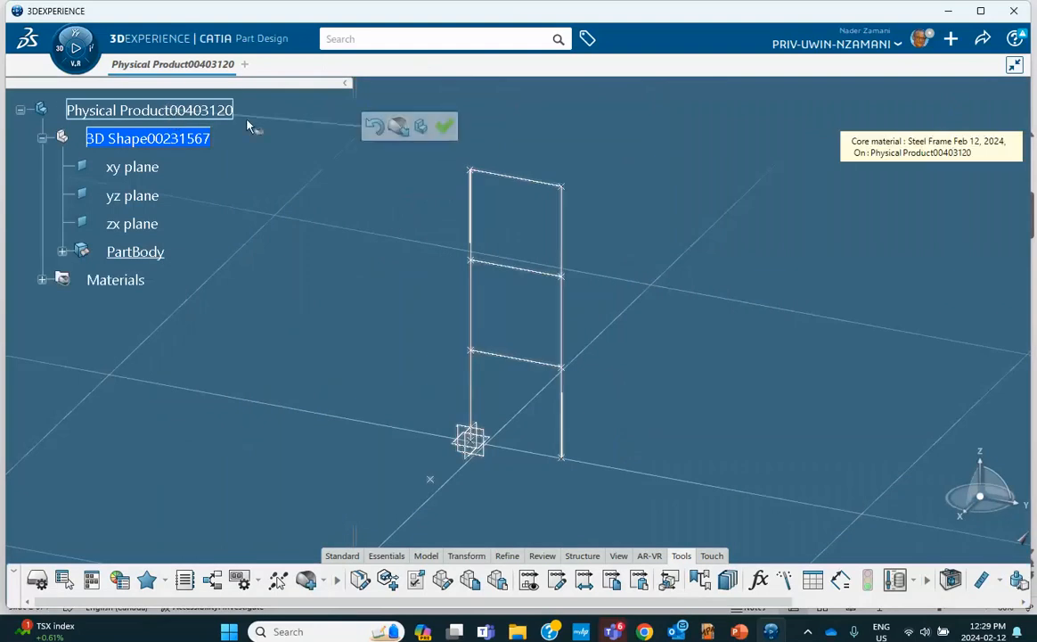
{"action": "left_click", "coordinate": [444, 126]}
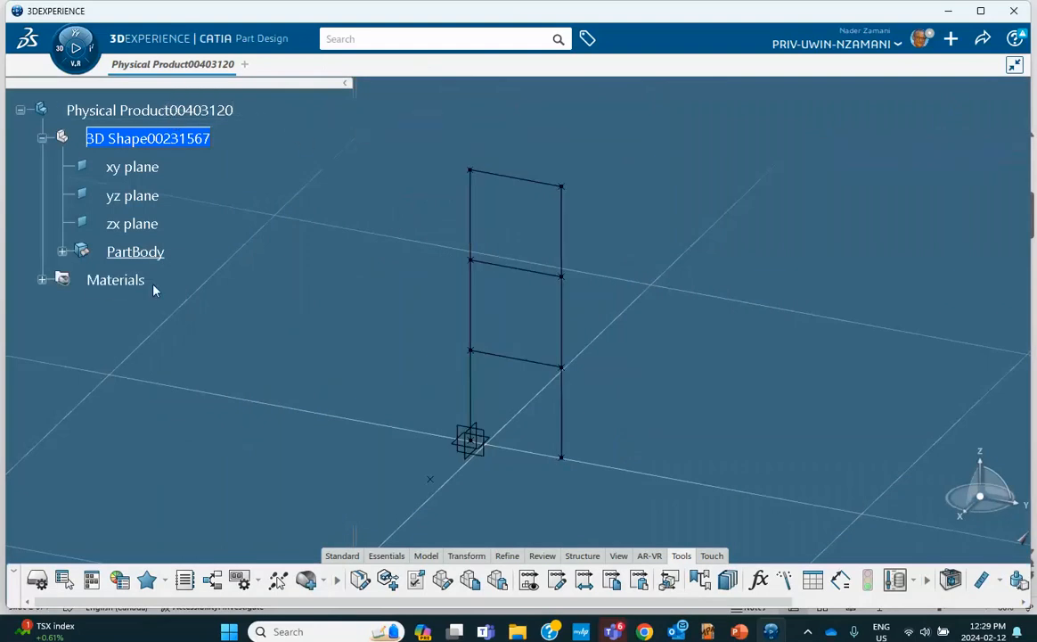
{"action": "left_click", "coordinate": [41, 280]}
{"action": "left_click", "coordinate": [62, 307]}
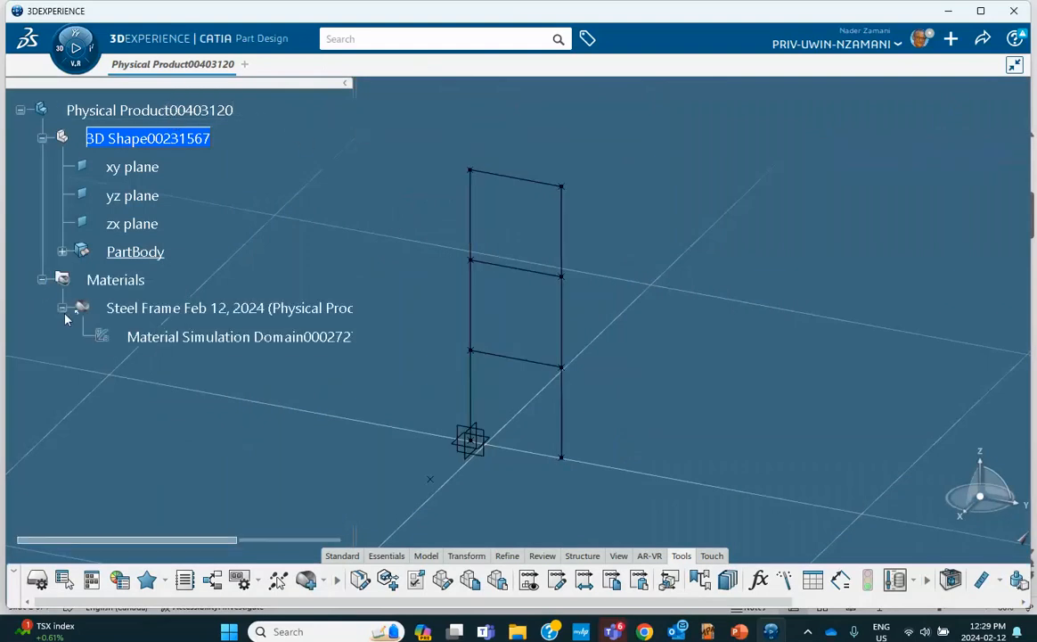
{"action": "left_click", "coordinate": [169, 337]}
Add a Structures Density property of 0.785 to the Steel Frame simulation domain
{"action": "double_click", "coordinate": [174, 339]}
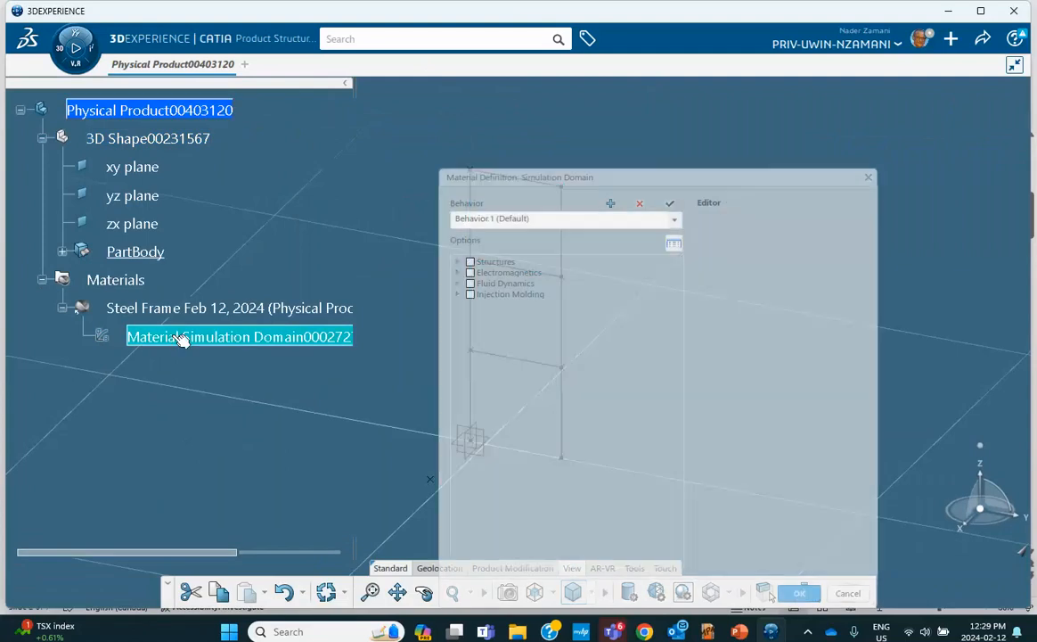
{"action": "left_click", "coordinate": [457, 261]}
{"action": "left_click", "coordinate": [467, 273]}
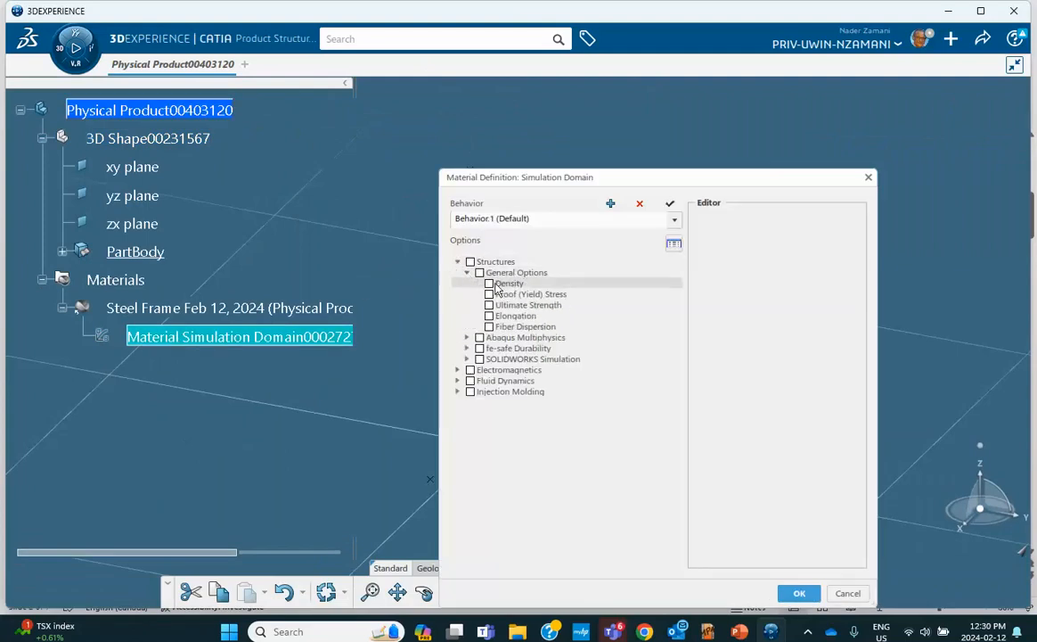
{"action": "left_click", "coordinate": [489, 284]}
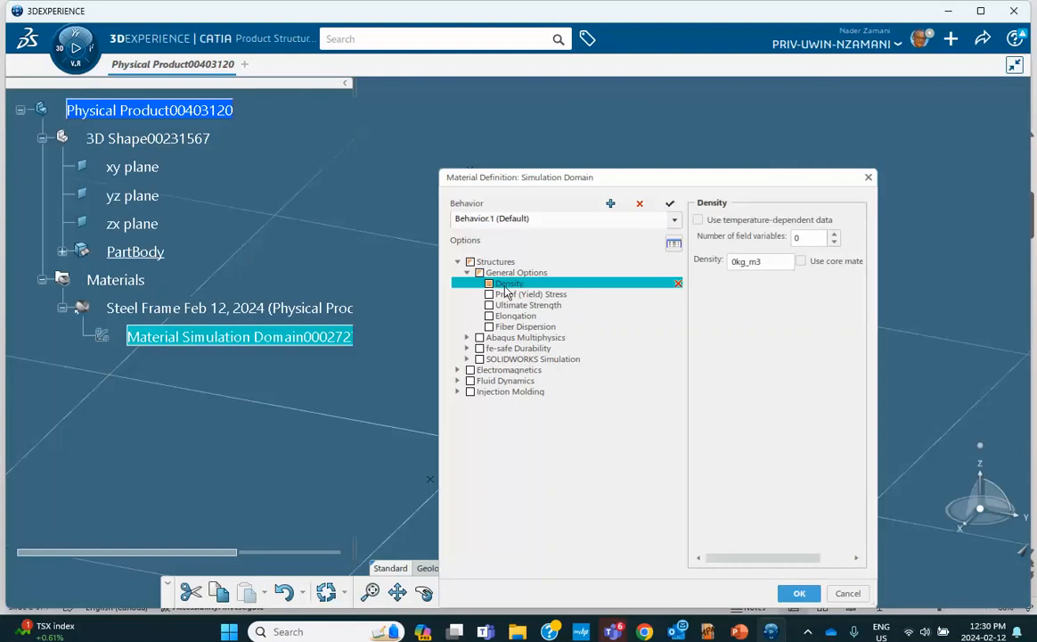
{"action": "double_click", "coordinate": [737, 261]}
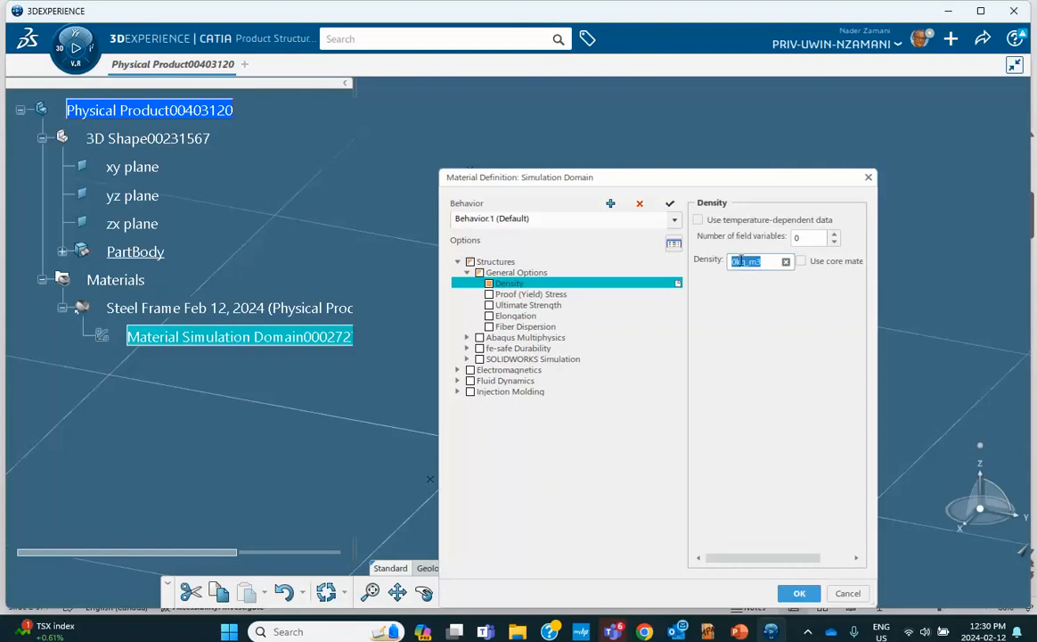
{"action": "left_click", "coordinate": [738, 261]}
{"action": "type", "text": ".785"}
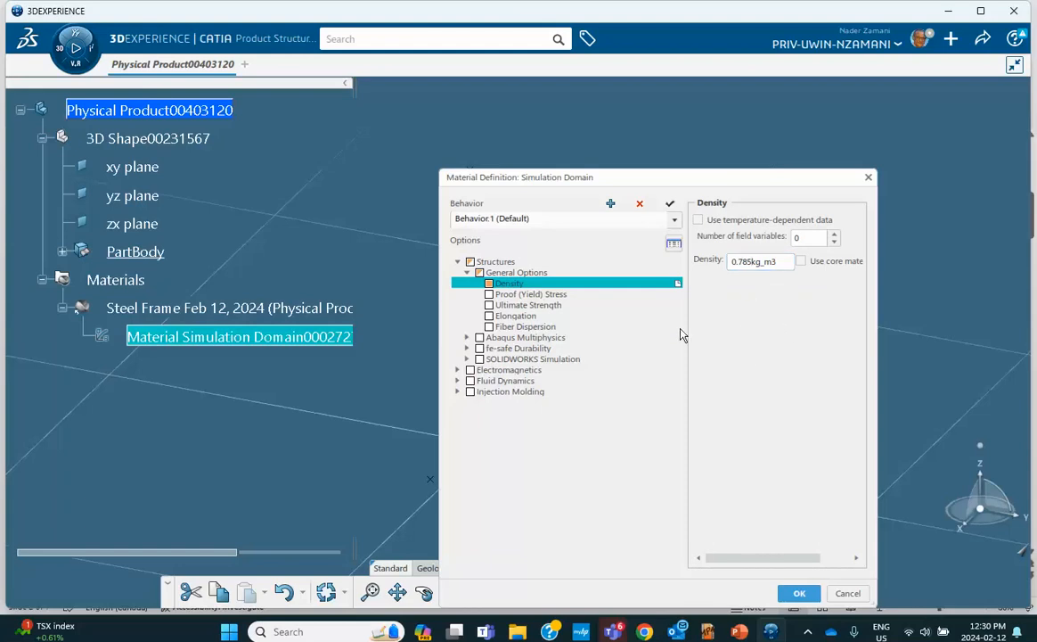
Add Abaqus elastic properties with Young's modulus 210 GPa and Poisson's ratio 0.3
{"action": "left_click", "coordinate": [467, 338]}
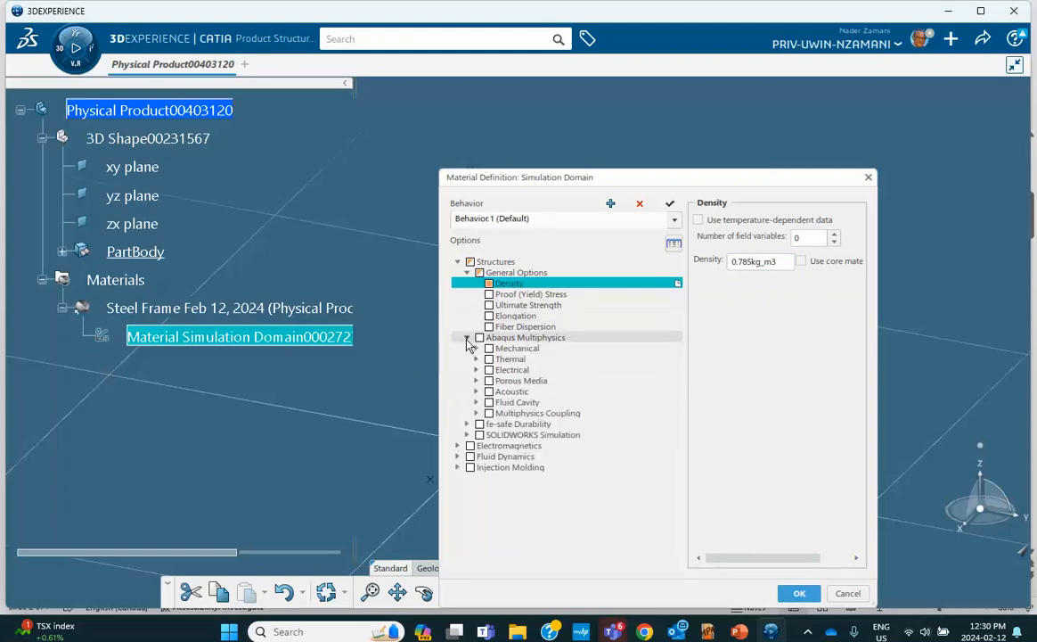
{"action": "left_click", "coordinate": [477, 348]}
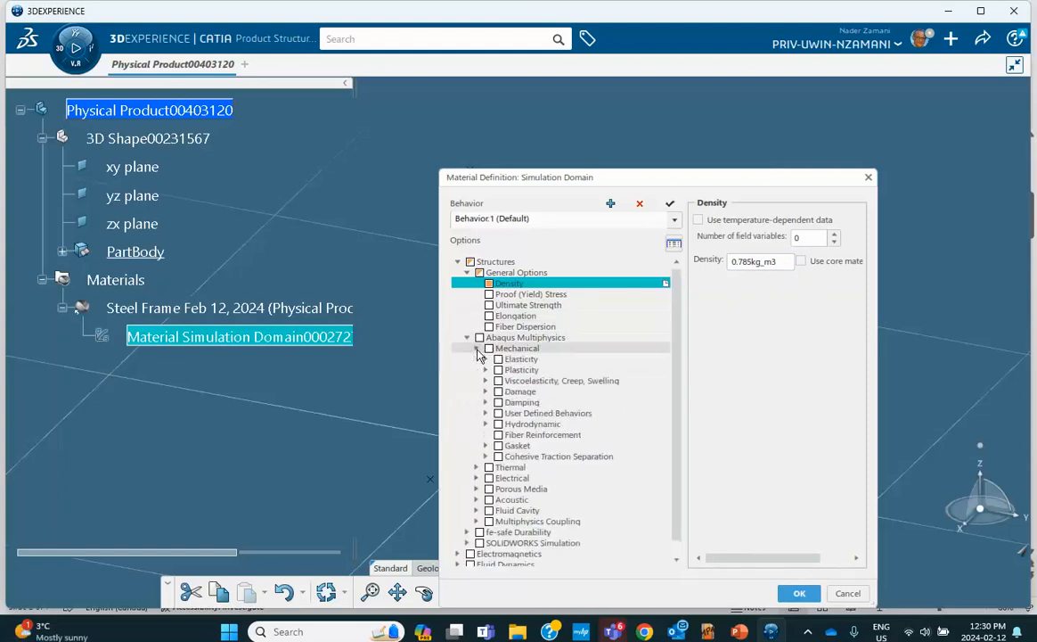
{"action": "left_click", "coordinate": [485, 359]}
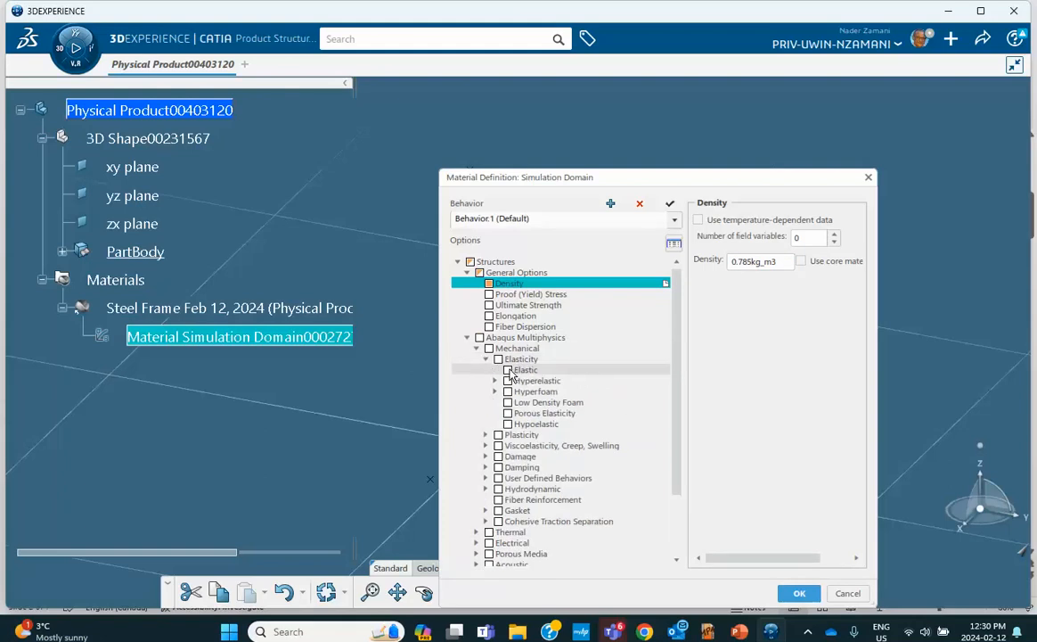
{"action": "left_click", "coordinate": [508, 370]}
{"action": "left_click", "coordinate": [793, 285]}
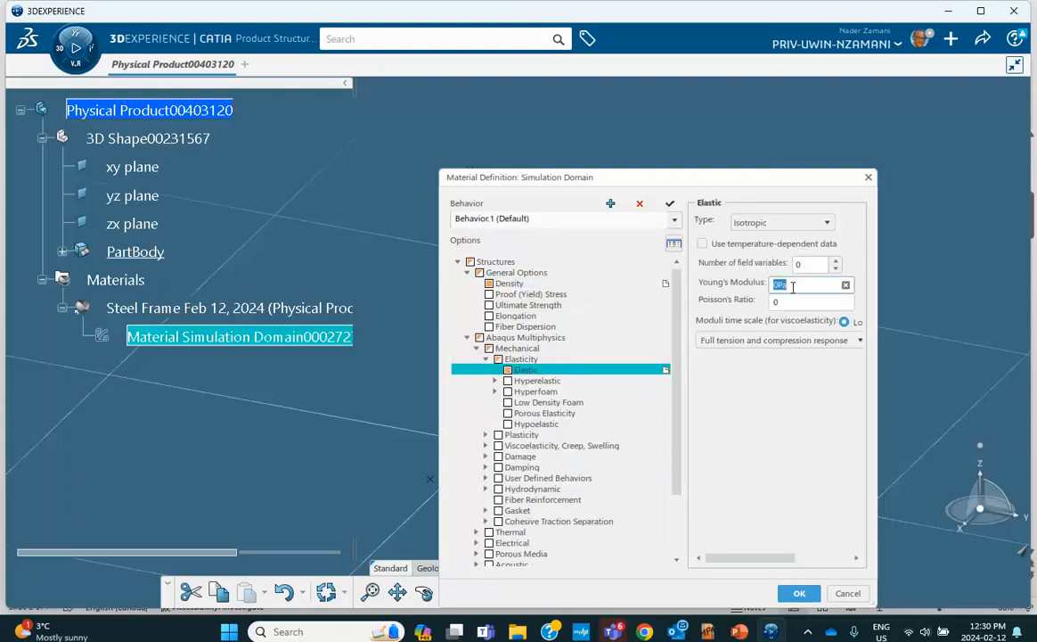
{"action": "type", "text": "210GPa"}
{"action": "left_click", "coordinate": [738, 452]}
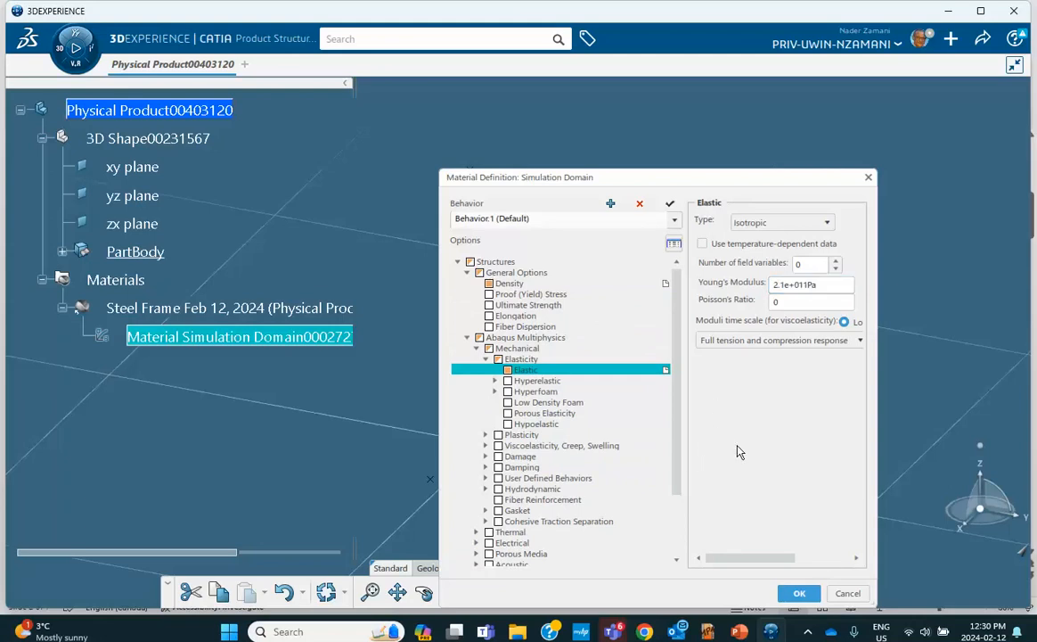
{"action": "left_click", "coordinate": [785, 302]}
{"action": "type", "text": ".3"}
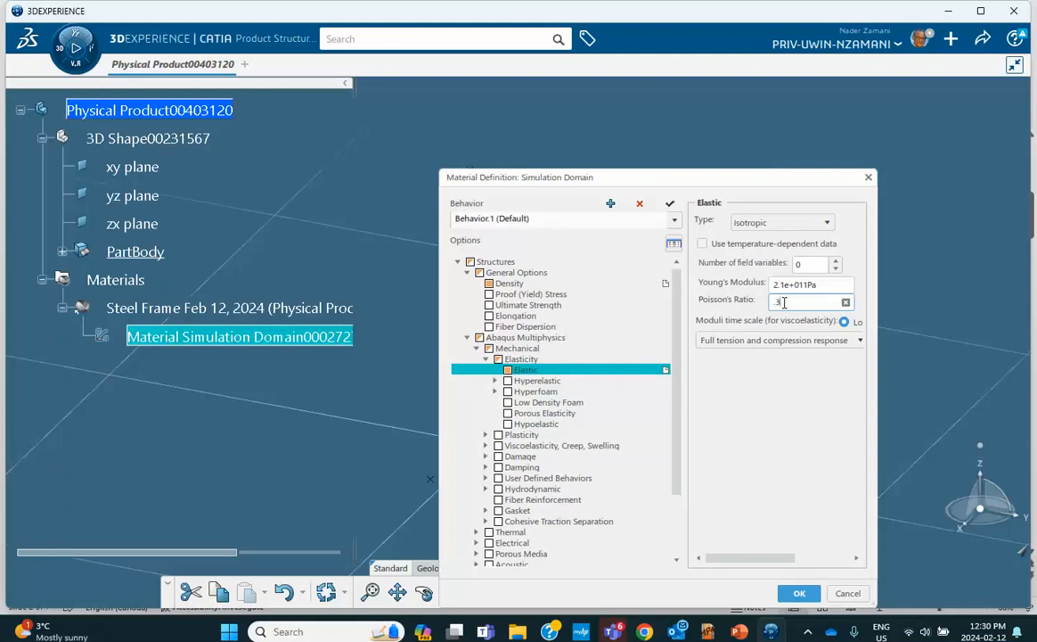
{"action": "left_click", "coordinate": [801, 595]}
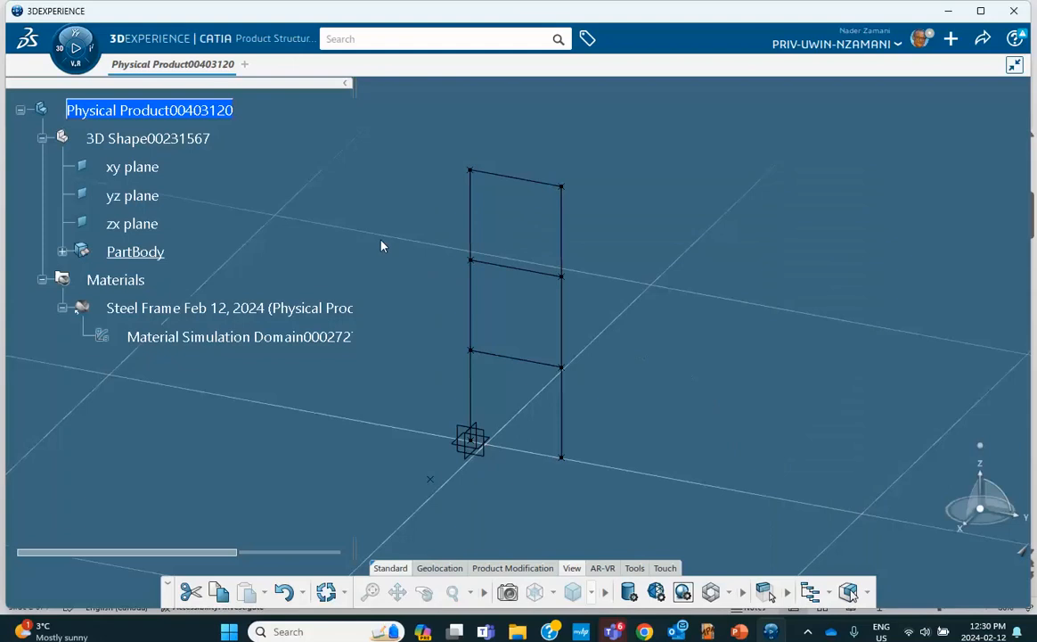
Save the frame product and launch Structural Model Creation from My Favorite Apps
{"action": "left_click", "coordinate": [982, 39]}
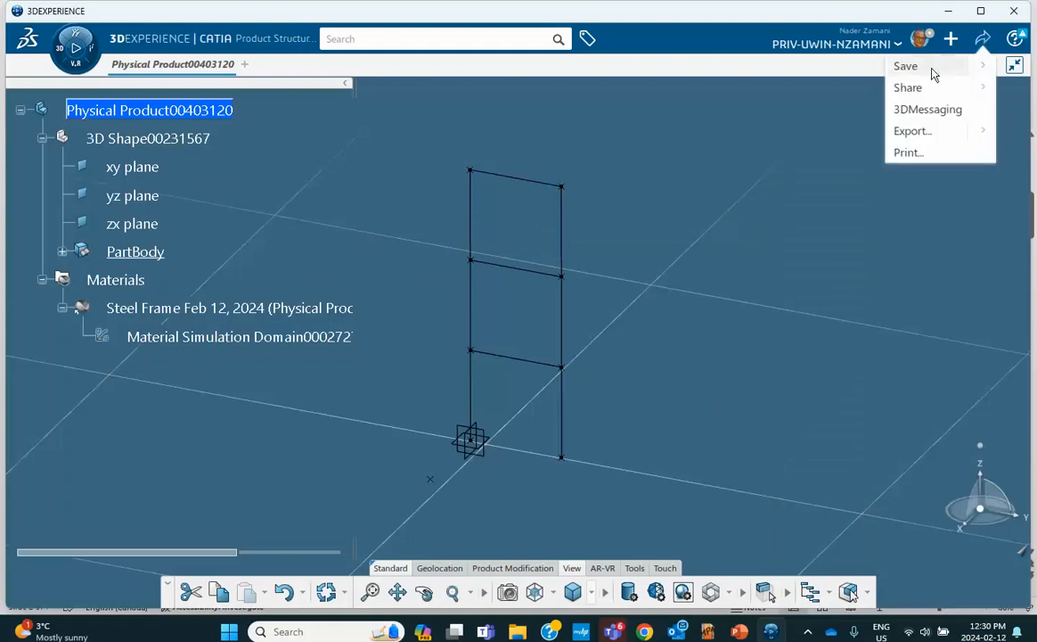
{"action": "left_click", "coordinate": [905, 66]}
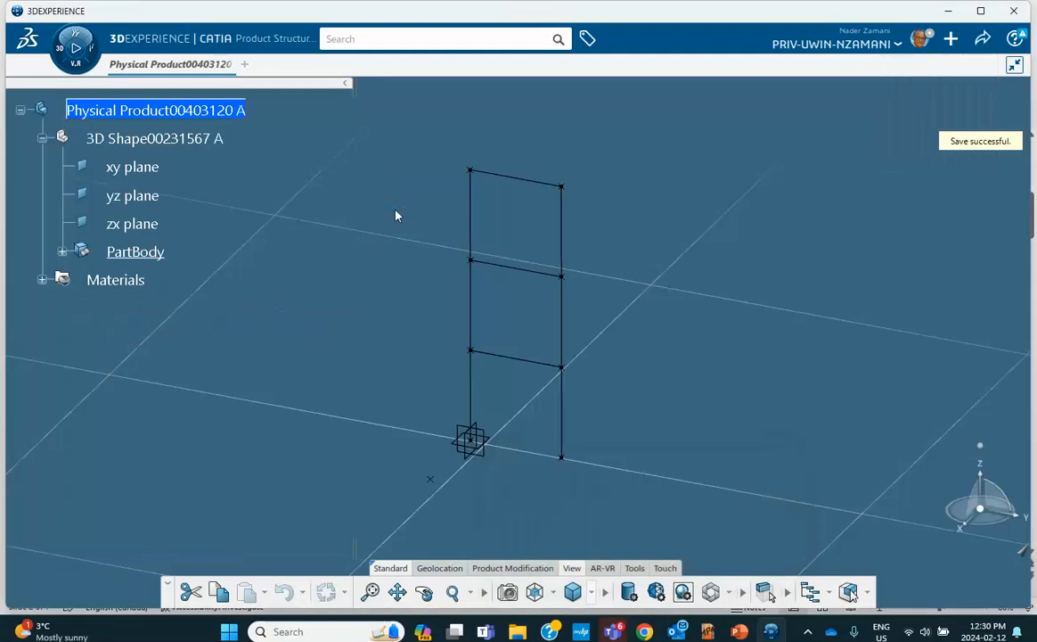
{"action": "left_click", "coordinate": [64, 47]}
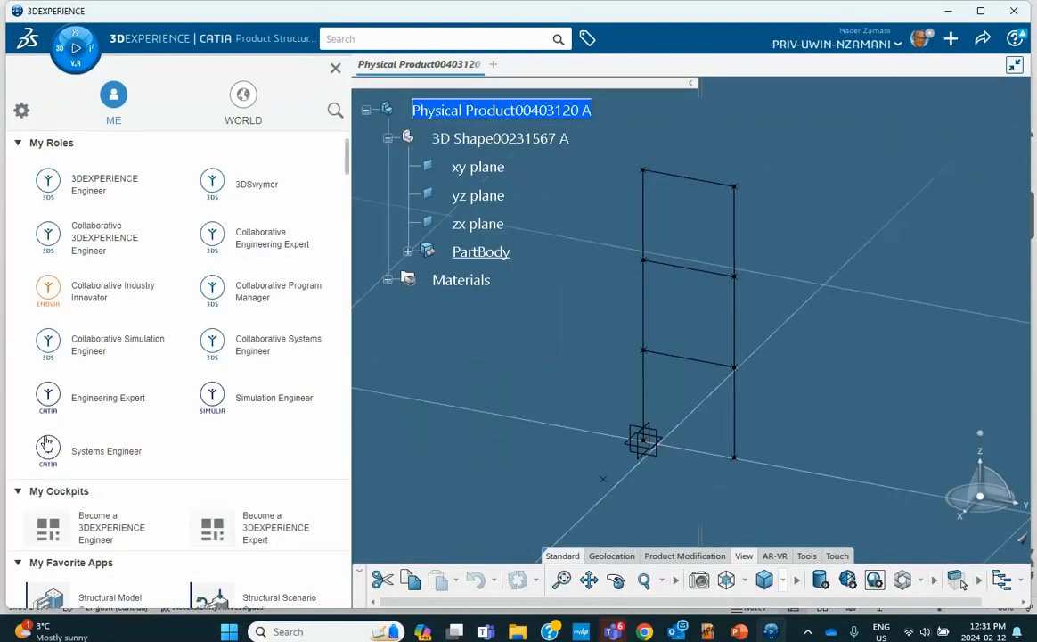
{"action": "scroll", "coordinate": [104, 534], "scroll_direction": "down", "scroll_amount": 2}
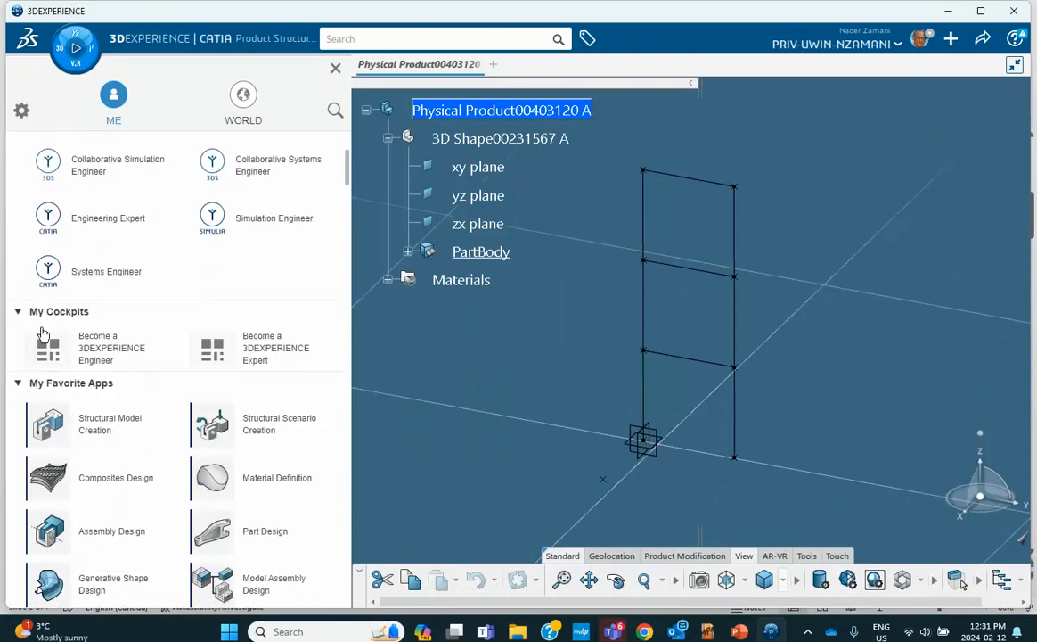
{"action": "left_click", "coordinate": [125, 433]}
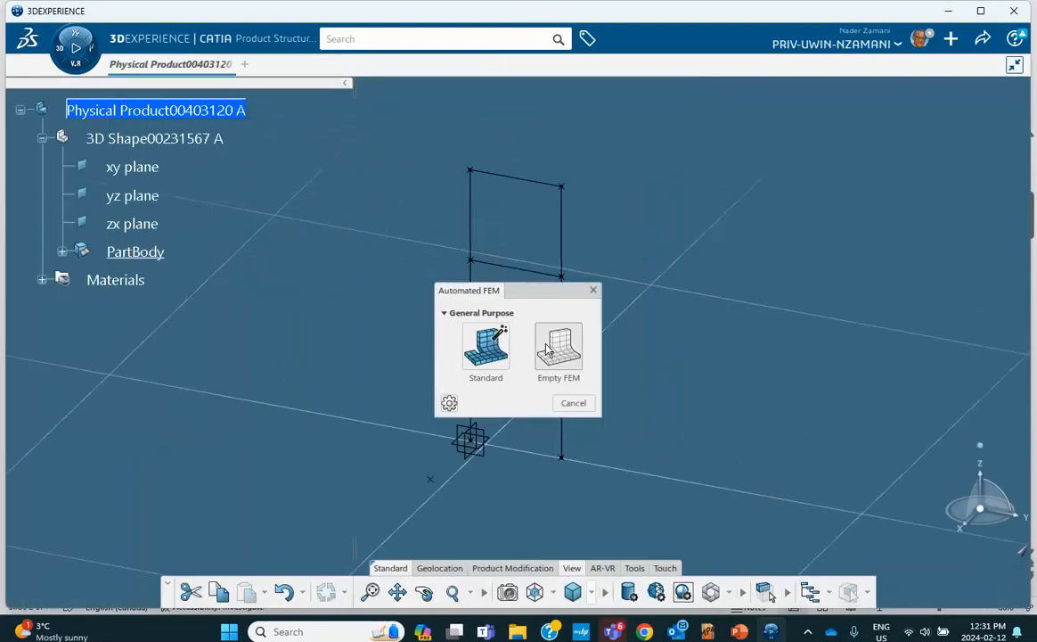
Create an empty FEM and beam-mesh Line.1, the lower left column, with 50 mm mesh size
{"action": "left_click", "coordinate": [547, 350]}
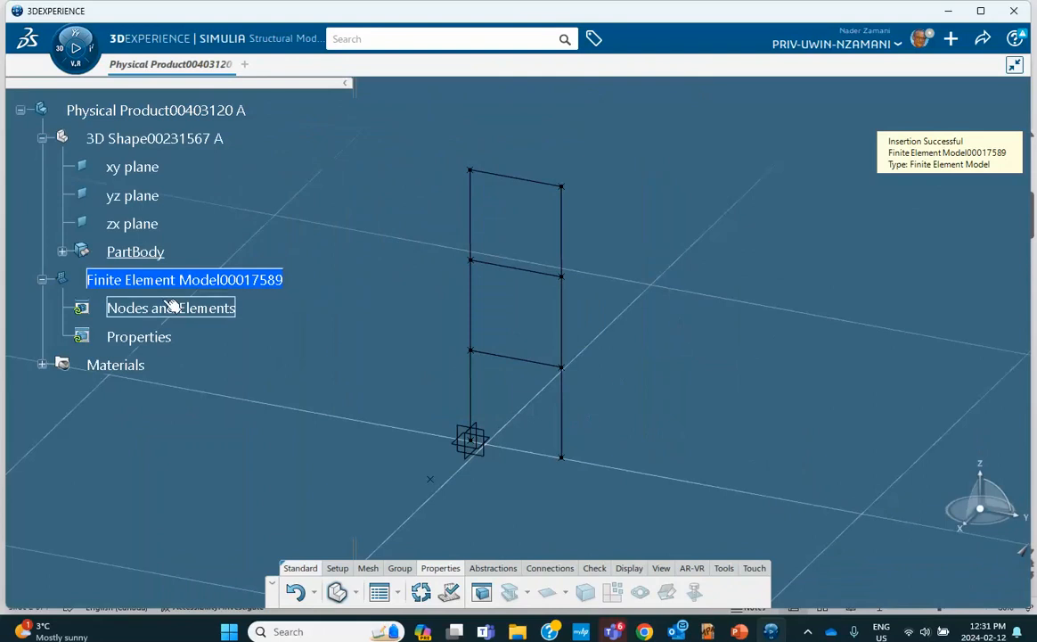
{"action": "left_click", "coordinate": [369, 570]}
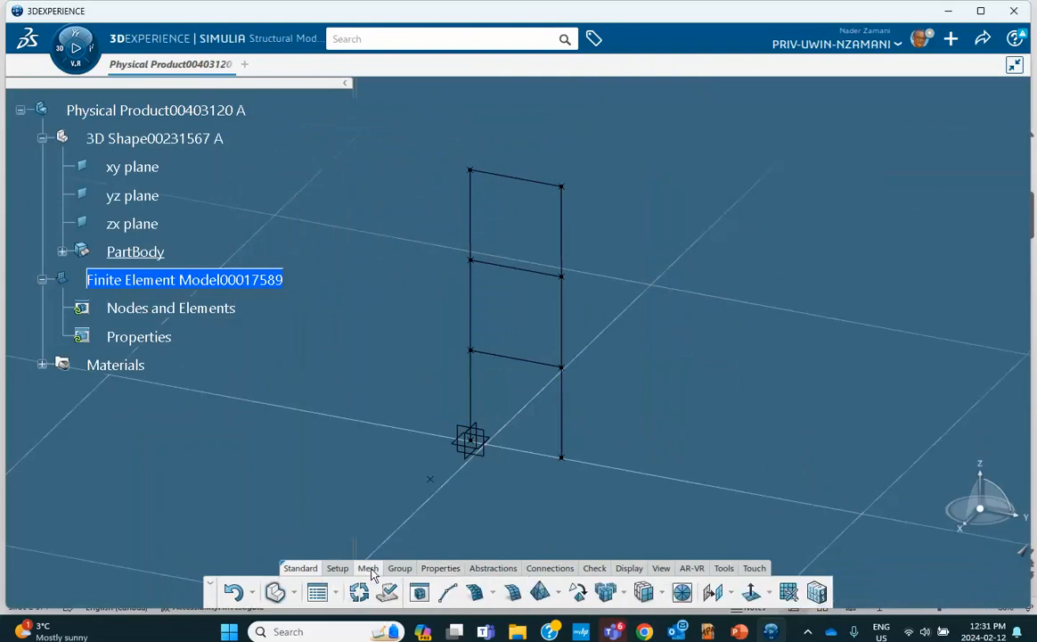
{"action": "left_click", "coordinate": [449, 593]}
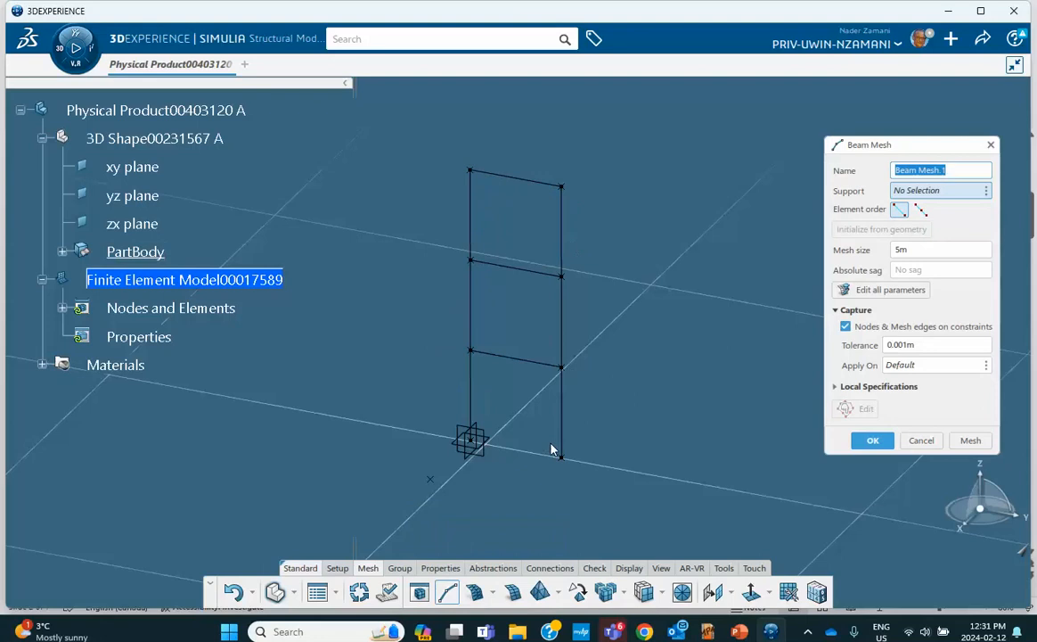
{"action": "left_click", "coordinate": [470, 419]}
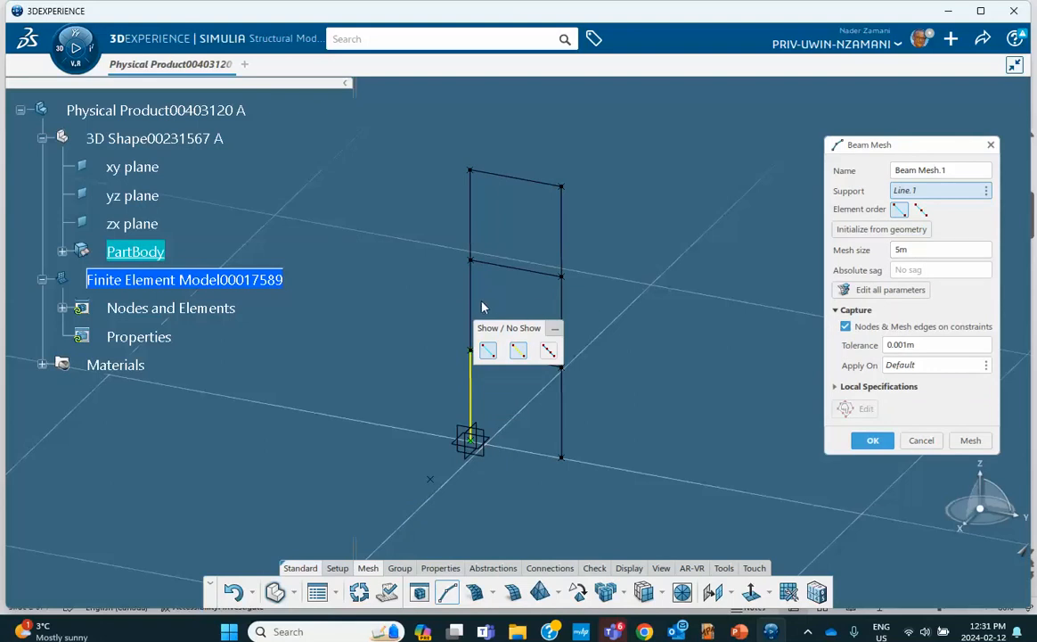
{"action": "double_click", "coordinate": [898, 250]}
{"action": "type", "text": "50"}
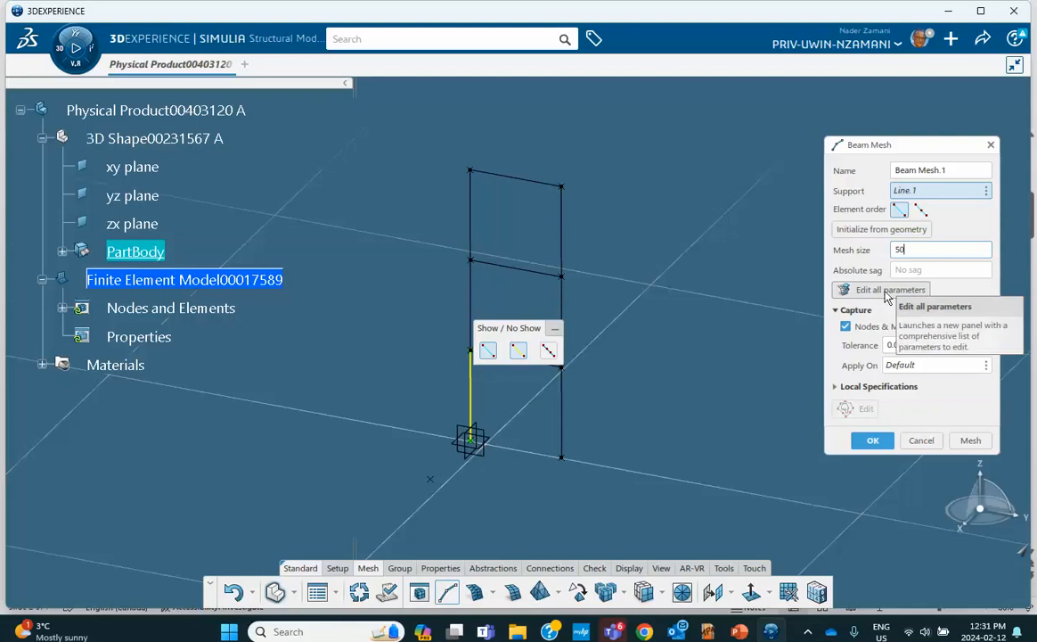
{"action": "key", "text": "Return"}
Check the PowerPoint title slide's B32 beam element notes, then minimize back to 3DEXPERIENCE
{"action": "left_click", "coordinate": [738, 631]}
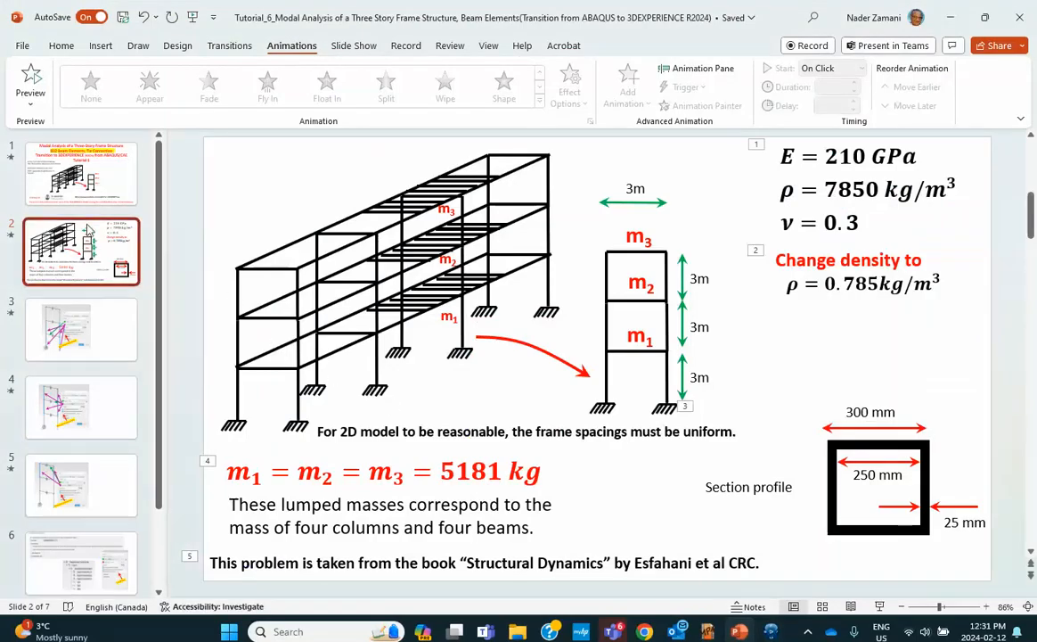
{"action": "left_click", "coordinate": [75, 179]}
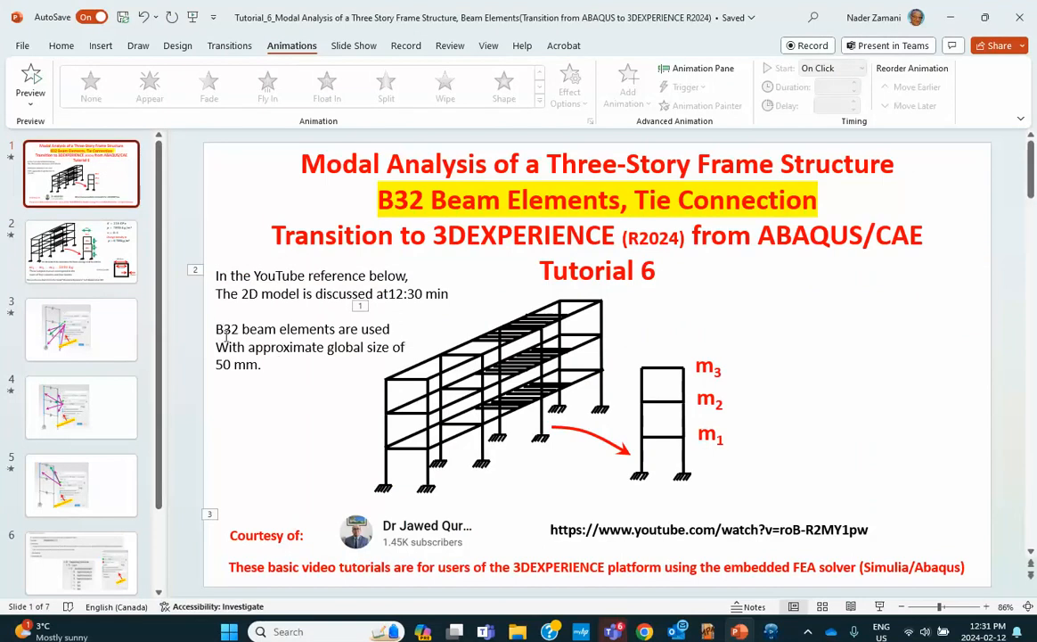
{"action": "left_click", "coordinate": [951, 18]}
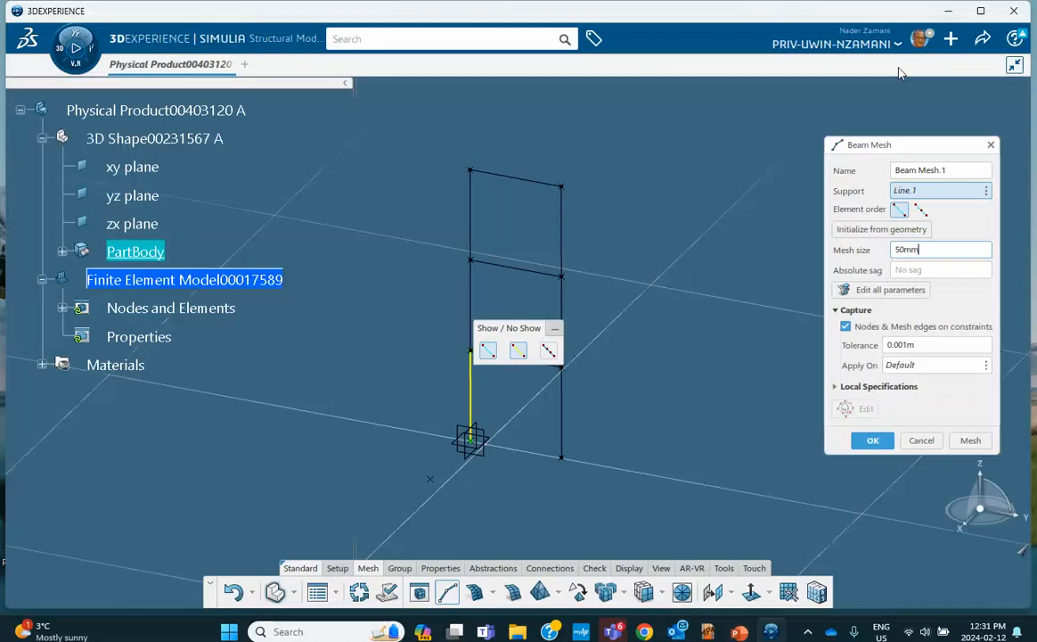
Mesh the first three column segments with quadratic 0.05 m beam elements
{"action": "left_click", "coordinate": [921, 211]}
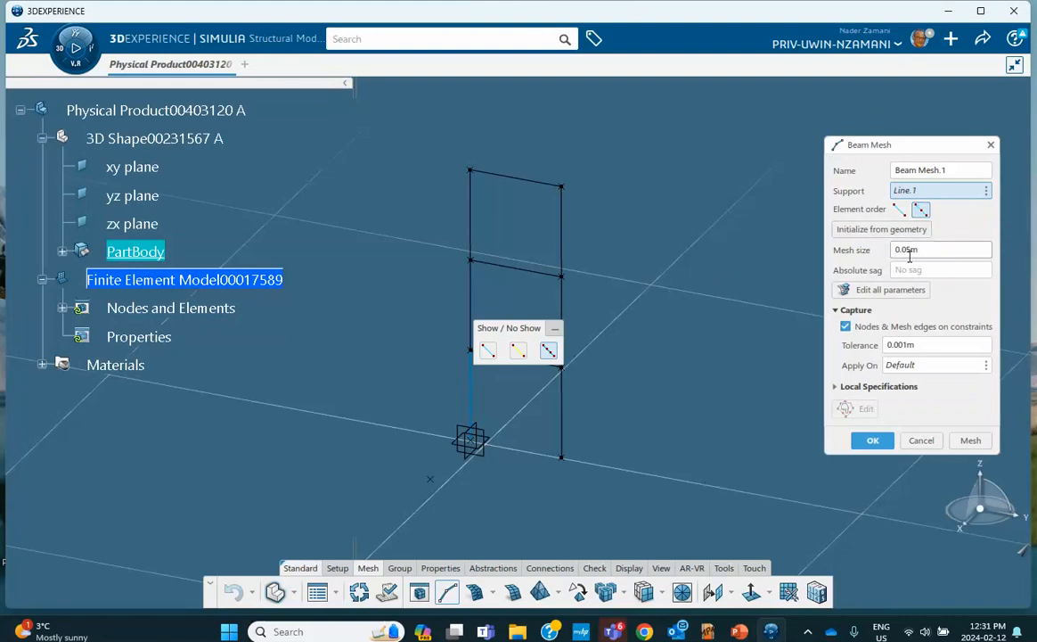
{"action": "left_click", "coordinate": [977, 443]}
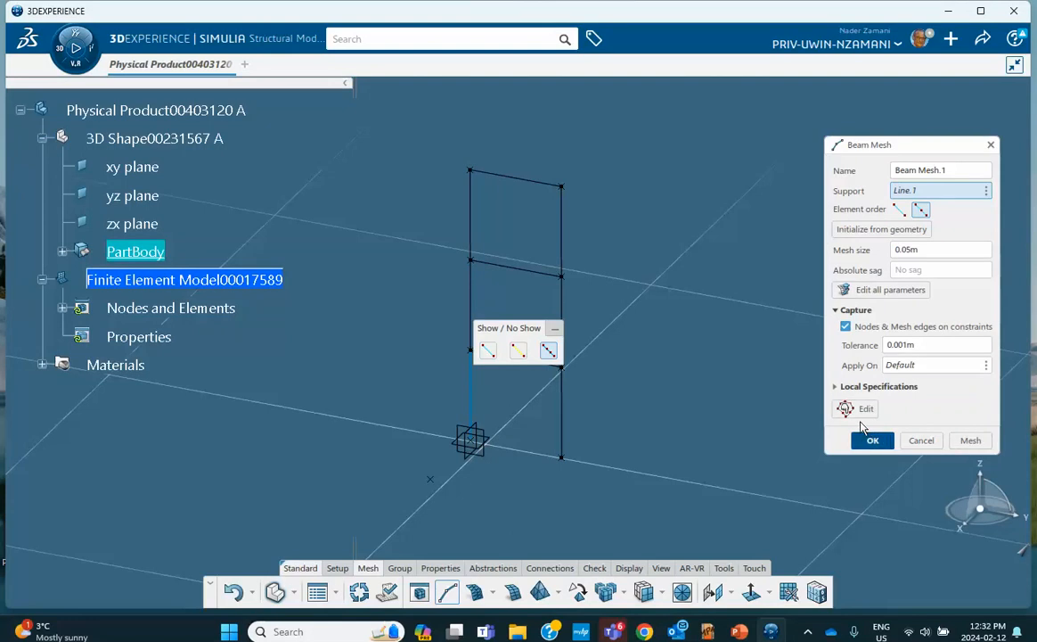
{"action": "left_click", "coordinate": [866, 438]}
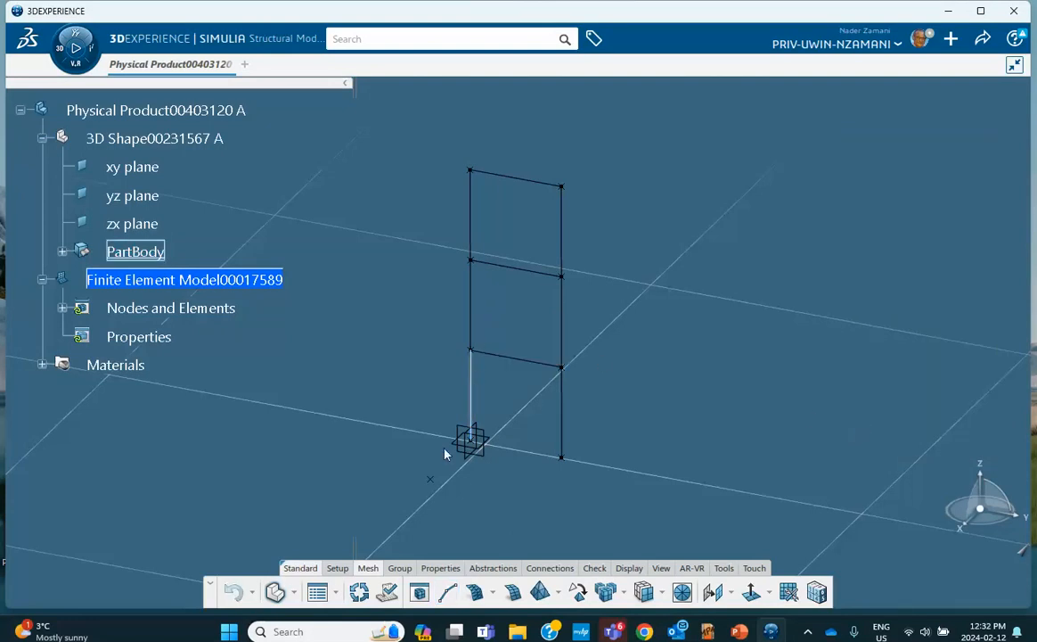
{"action": "left_click", "coordinate": [450, 595]}
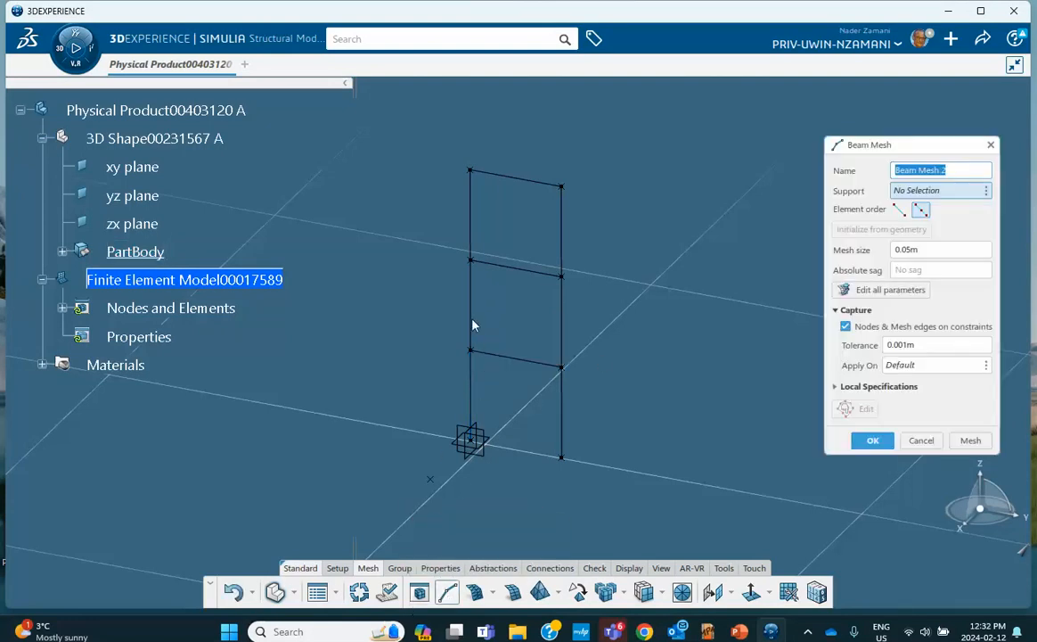
{"action": "left_click", "coordinate": [472, 303]}
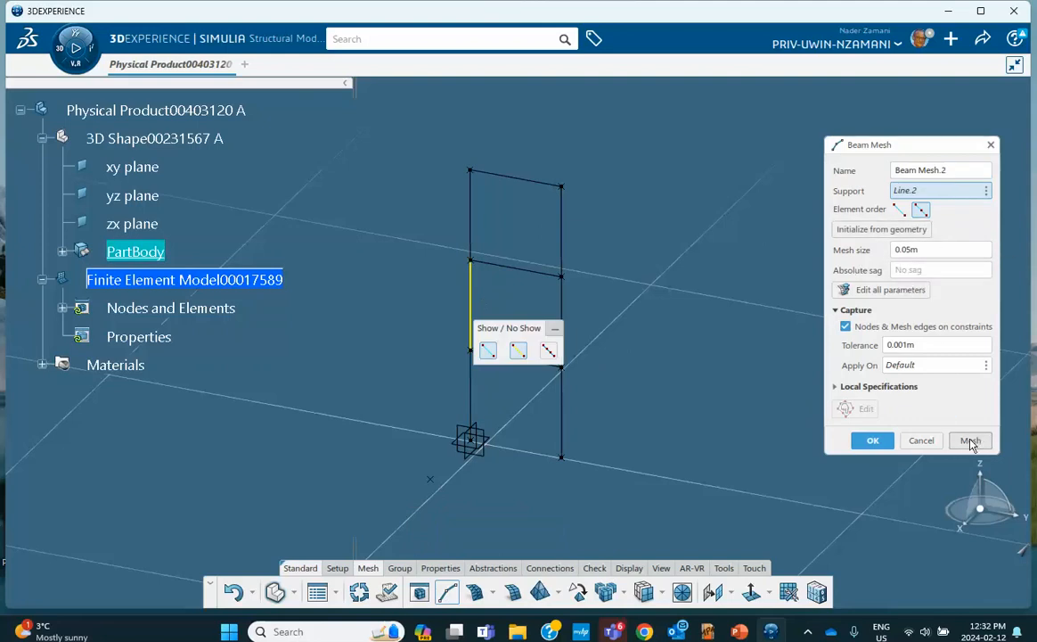
{"action": "left_click", "coordinate": [970, 440]}
{"action": "left_click", "coordinate": [881, 441]}
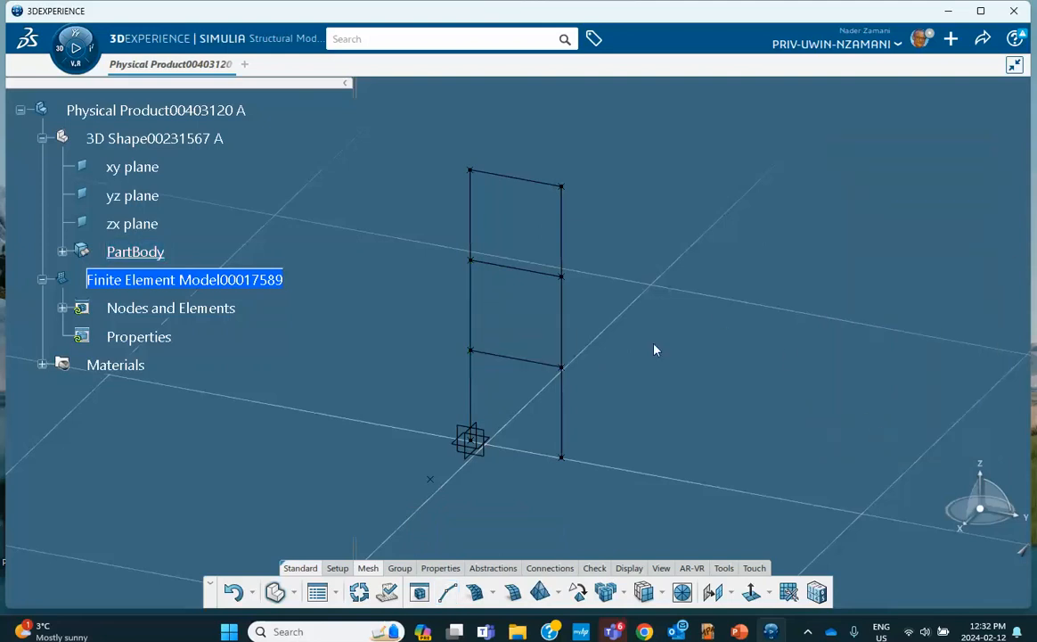
{"action": "left_click", "coordinate": [448, 592]}
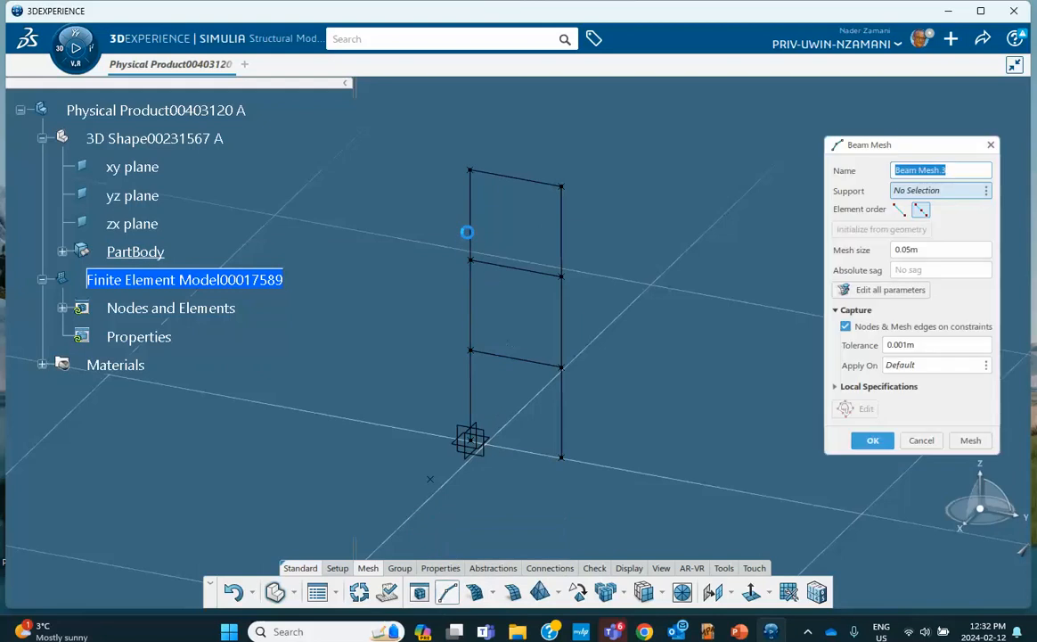
{"action": "left_click", "coordinate": [476, 227]}
{"action": "left_click", "coordinate": [971, 440]}
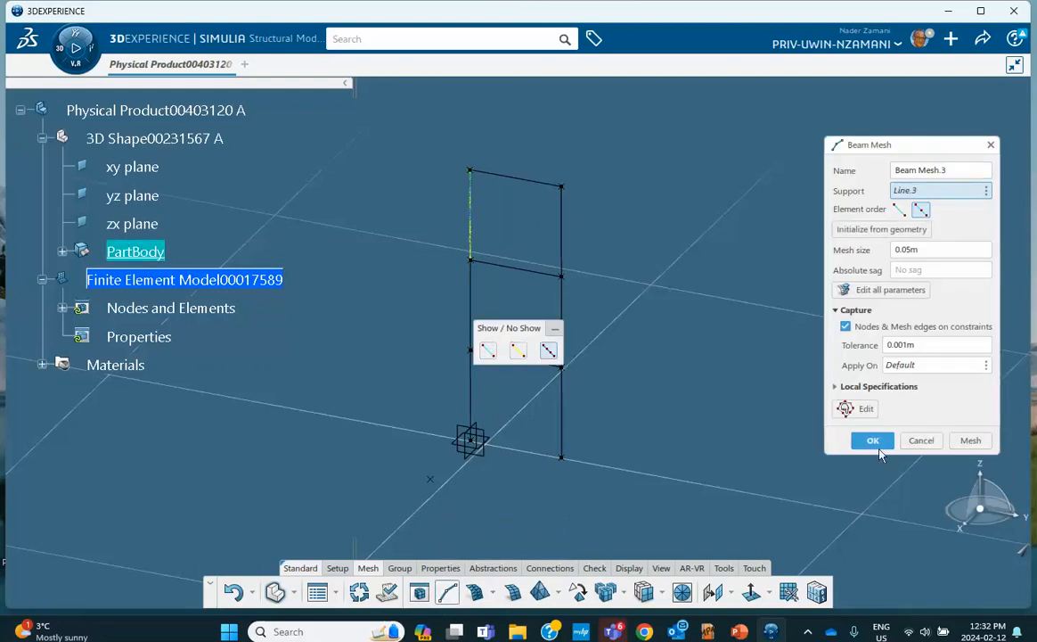
{"action": "left_click", "coordinate": [872, 440]}
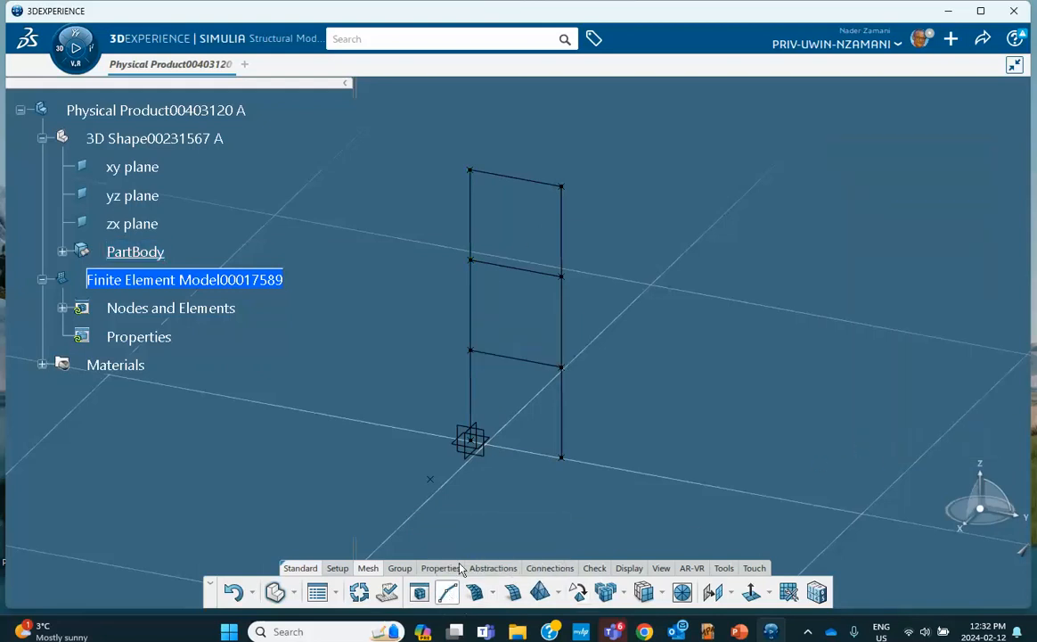
Mesh the upper-, middle- and lower-right column segments with 0.05 m beam elements
{"action": "left_click", "coordinate": [448, 591]}
{"action": "left_click", "coordinate": [562, 224]}
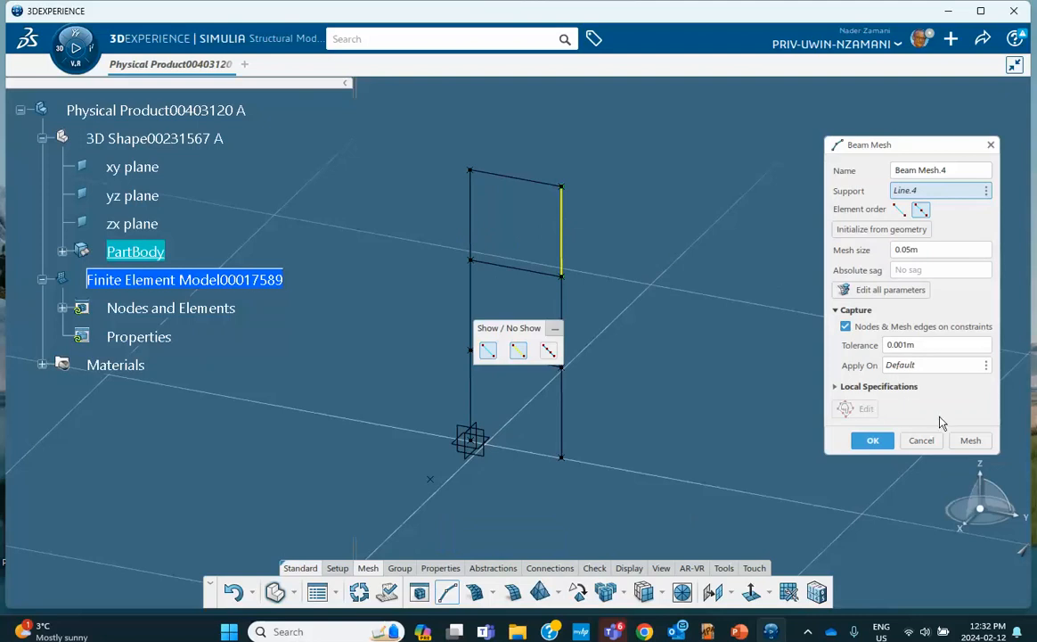
{"action": "left_click", "coordinate": [872, 441]}
{"action": "left_click", "coordinate": [448, 592]}
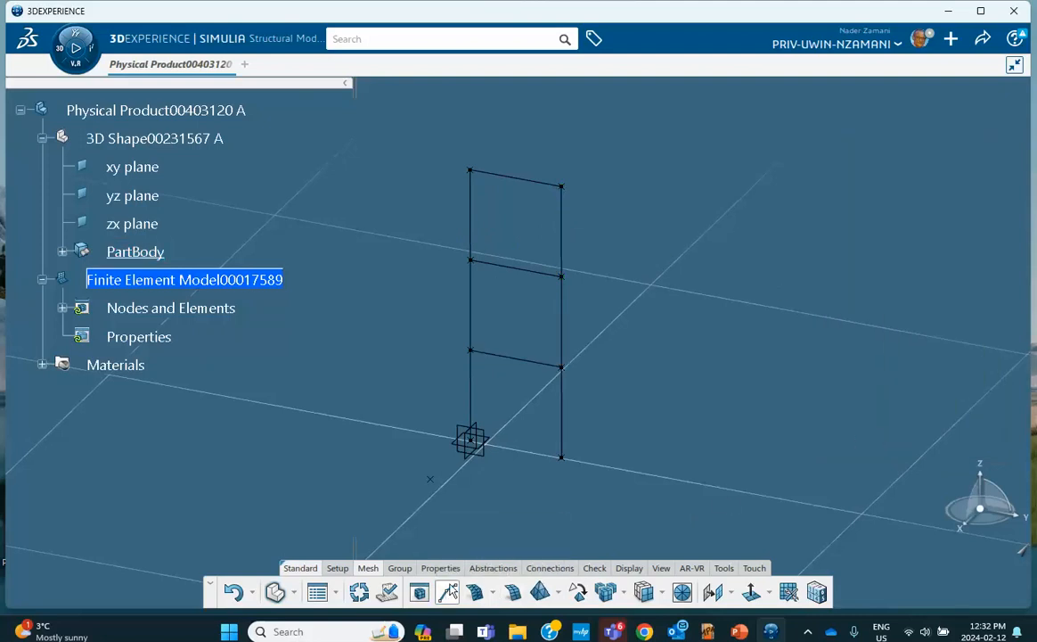
{"action": "left_click", "coordinate": [560, 322]}
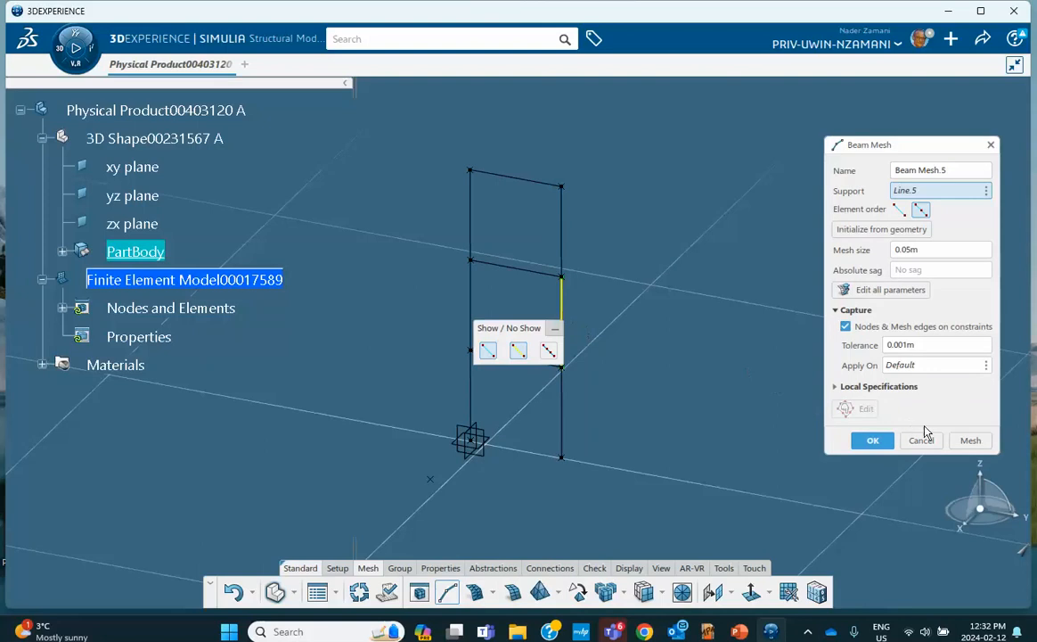
{"action": "left_click", "coordinate": [869, 441]}
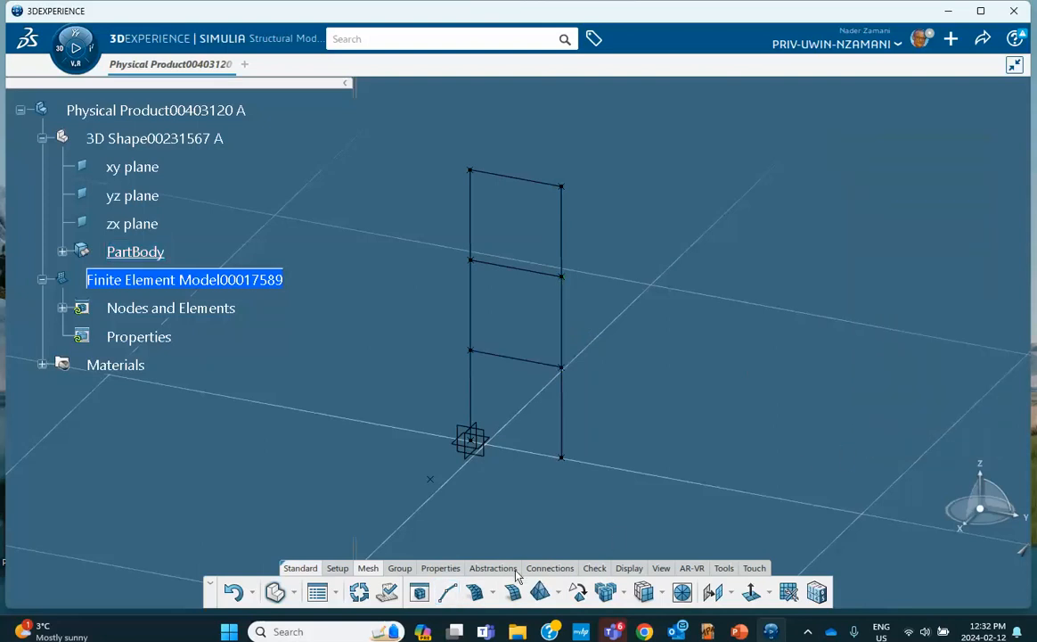
{"action": "left_click", "coordinate": [448, 593]}
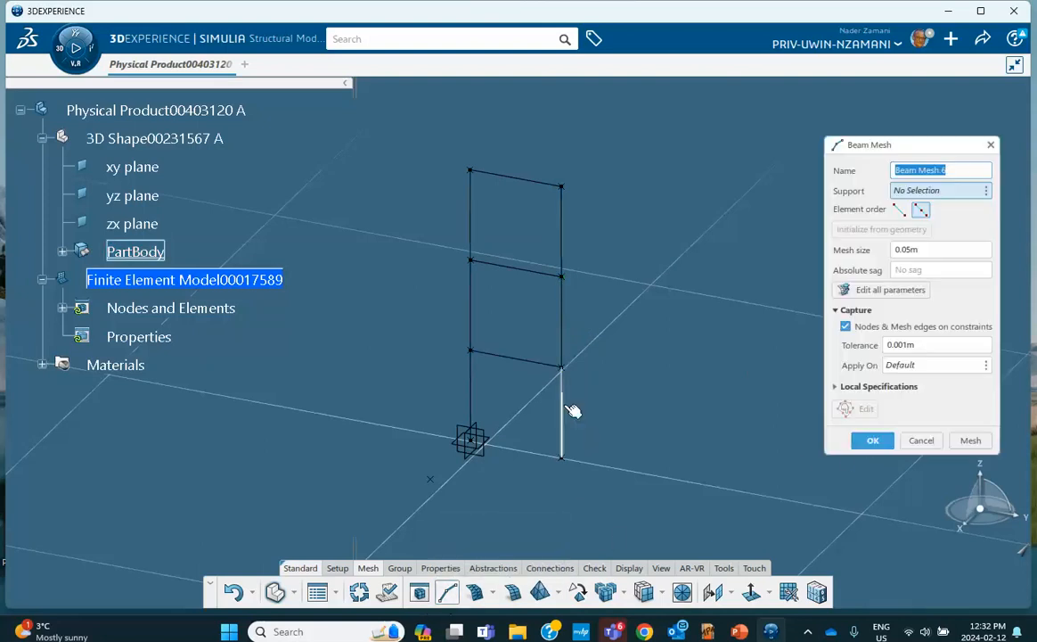
{"action": "left_click", "coordinate": [572, 411]}
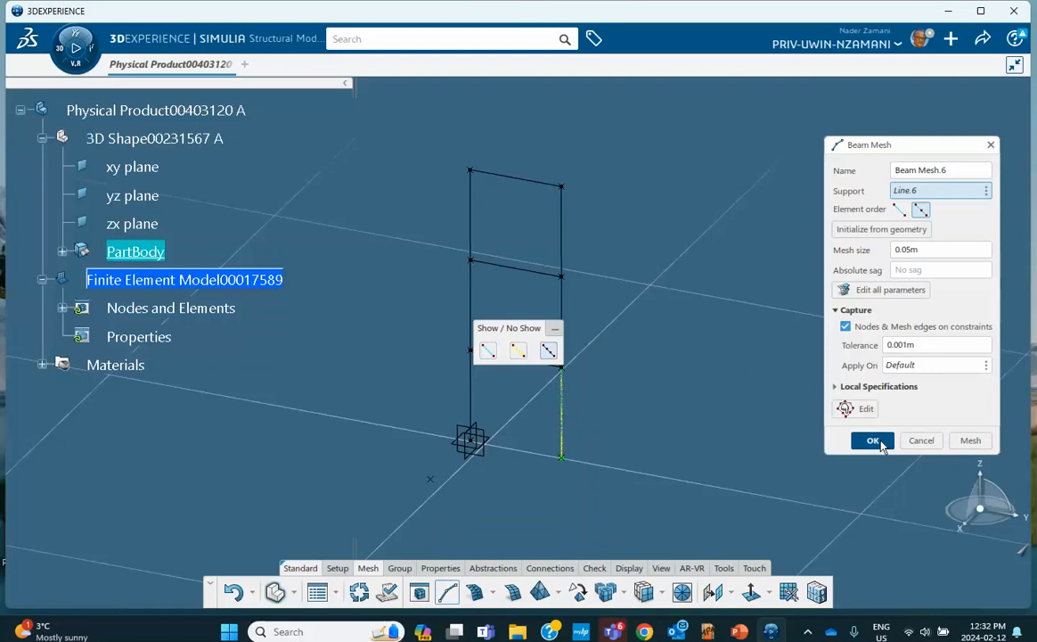
{"action": "left_click", "coordinate": [874, 441]}
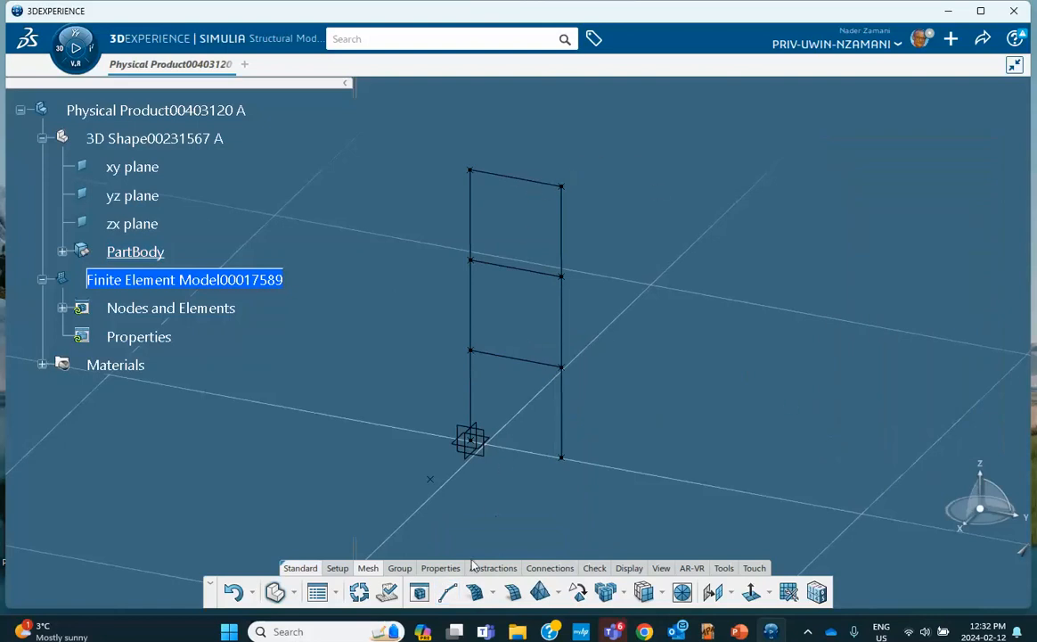
Mesh the top, middle and lowest floor beams (Line.7–Line.9) at 0.05 m
{"action": "left_click", "coordinate": [447, 594]}
{"action": "left_click", "coordinate": [536, 186]}
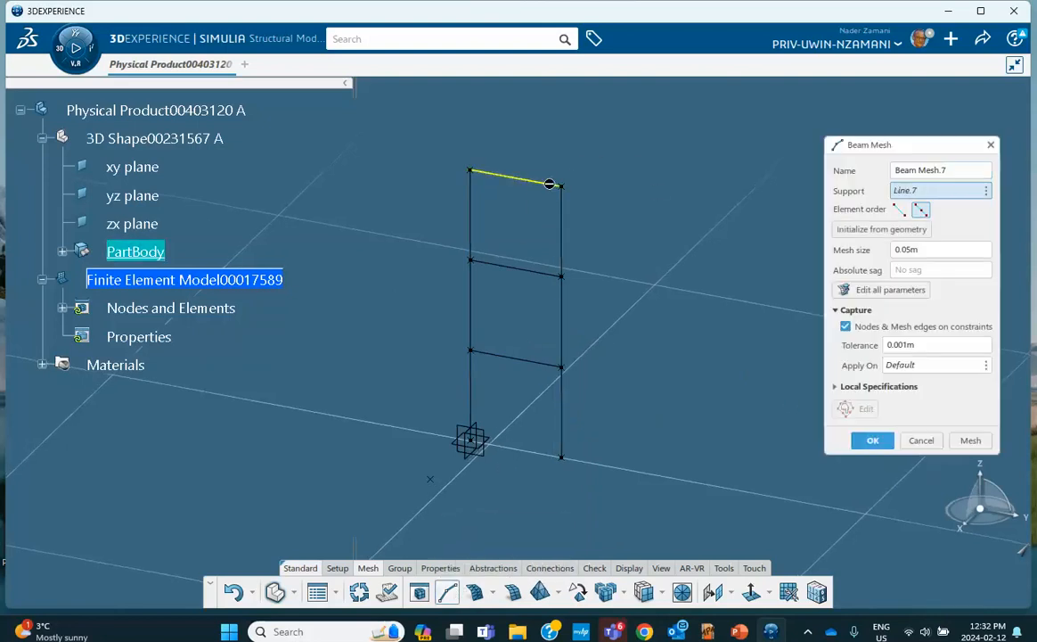
{"action": "left_click", "coordinate": [971, 441]}
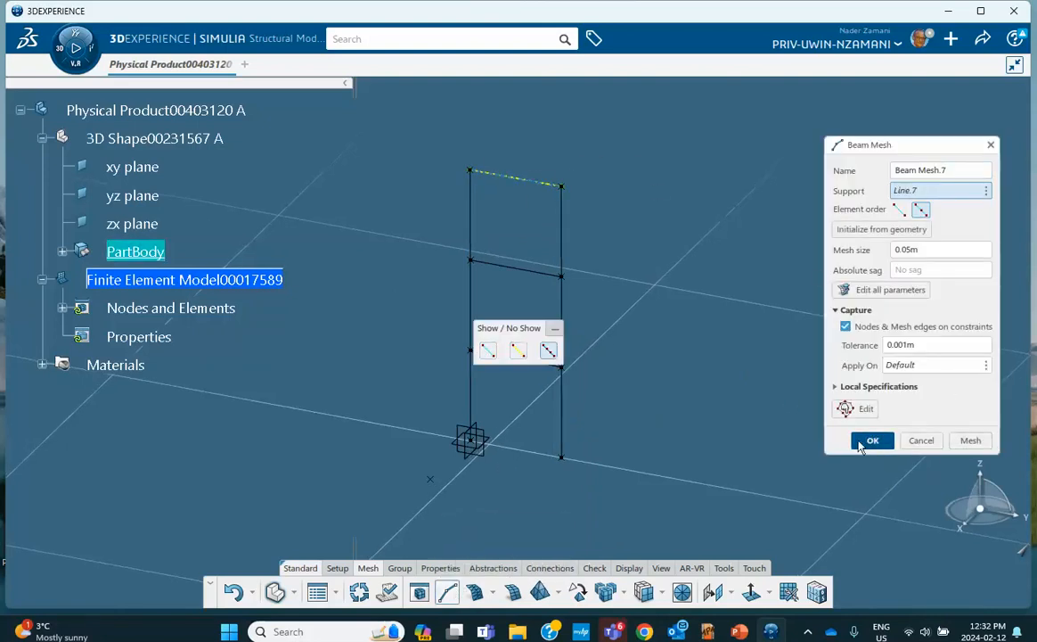
{"action": "left_click", "coordinate": [870, 441]}
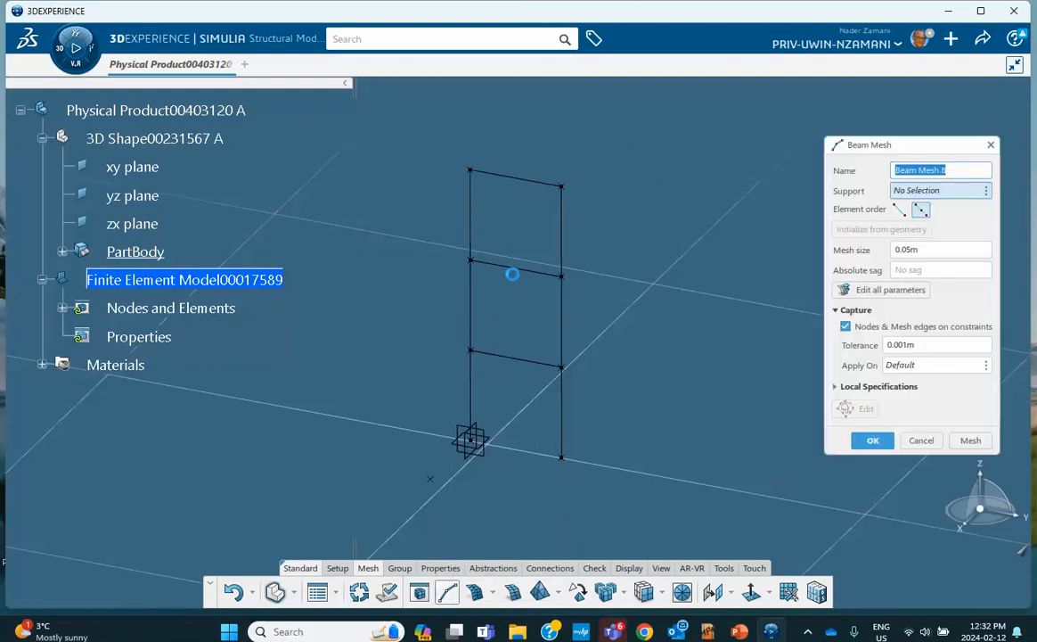
{"action": "left_click", "coordinate": [527, 273]}
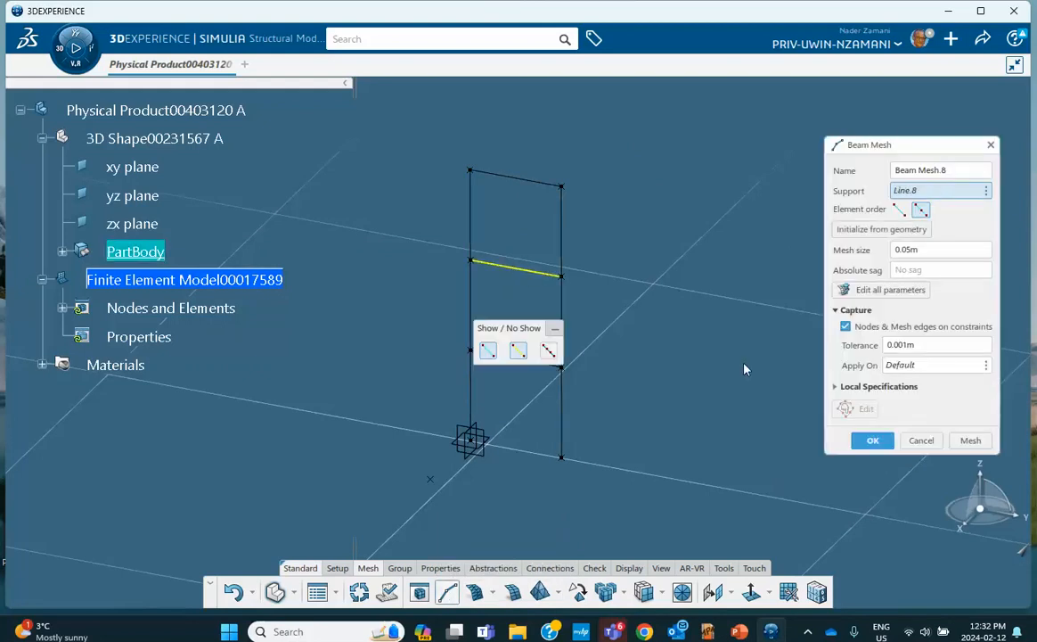
{"action": "left_click", "coordinate": [971, 440]}
{"action": "left_click", "coordinate": [873, 440]}
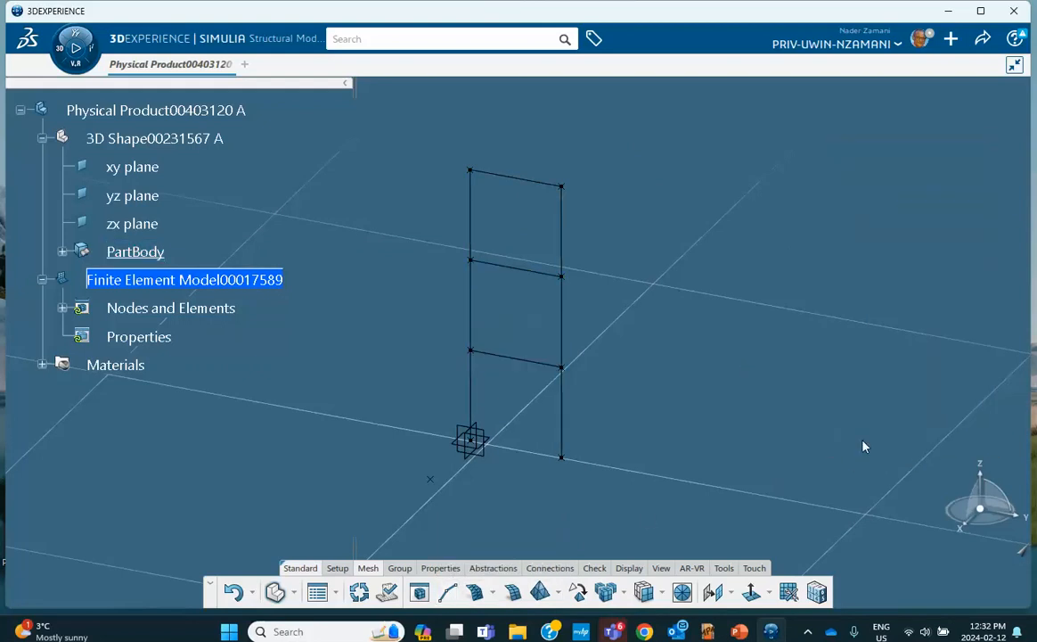
{"action": "left_click", "coordinate": [447, 592]}
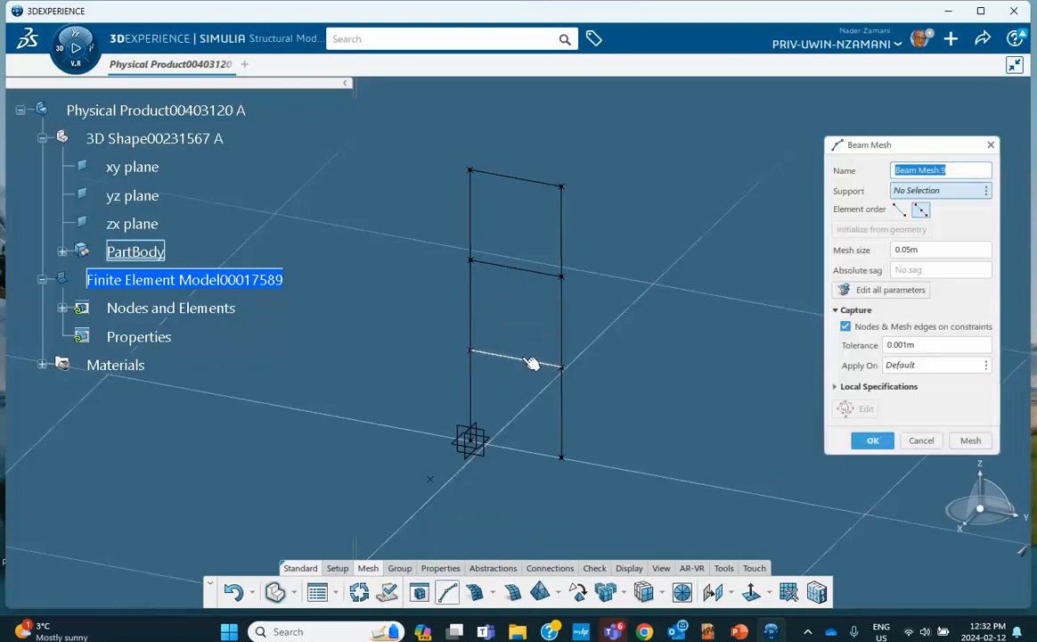
{"action": "left_click", "coordinate": [533, 362]}
{"action": "left_click", "coordinate": [970, 443]}
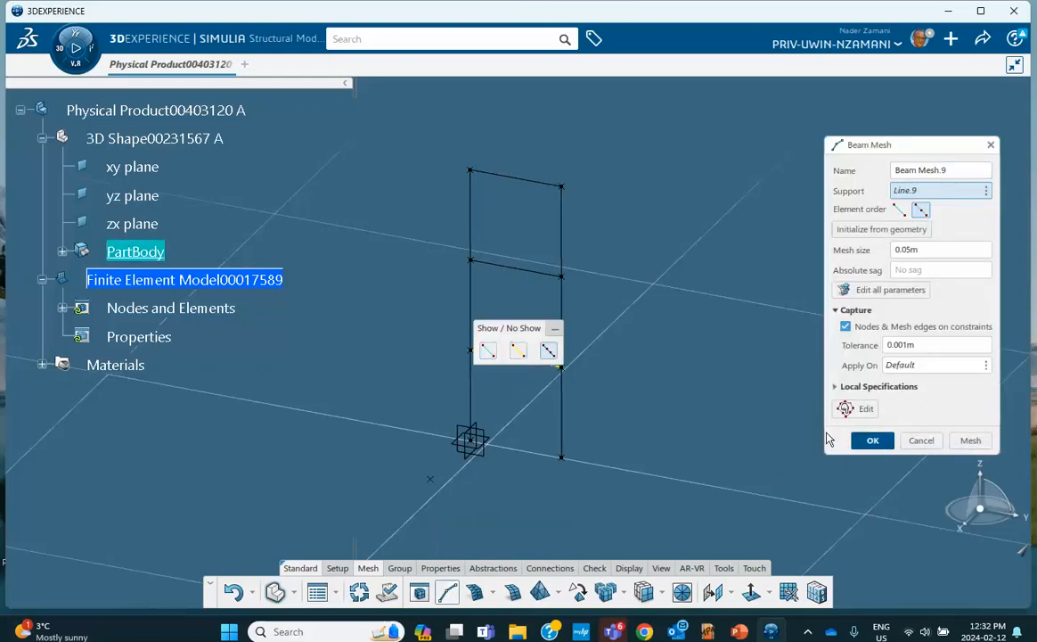
{"action": "left_click", "coordinate": [873, 440]}
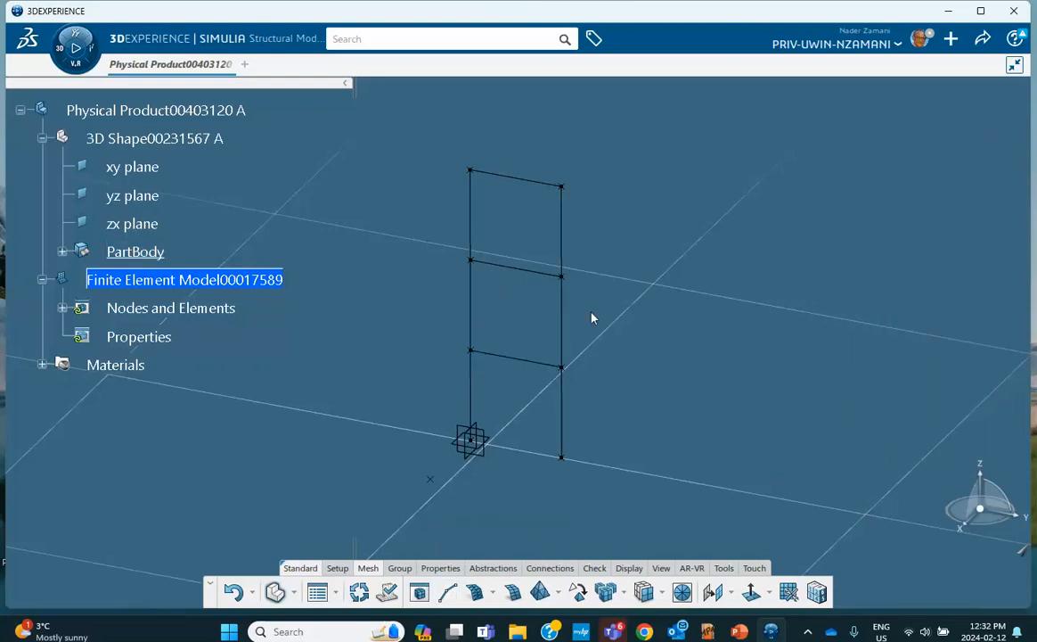
List the nine beam meshes and start a new Beam Profile with Box shape
{"action": "left_click", "coordinate": [62, 308]}
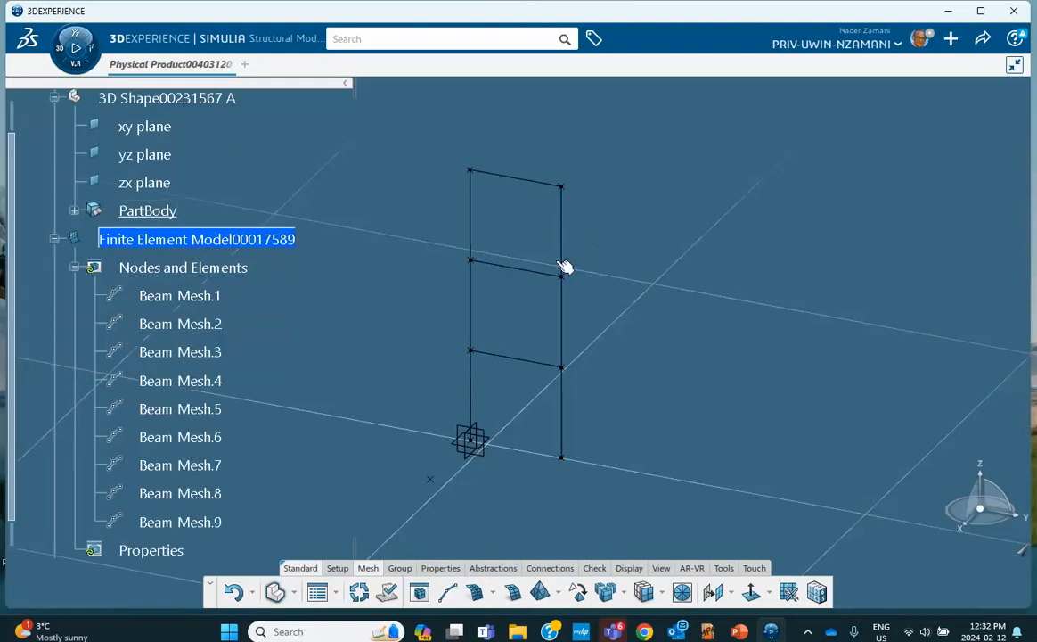
{"action": "scroll", "coordinate": [303, 342], "scroll_direction": "down", "scroll_amount": 3}
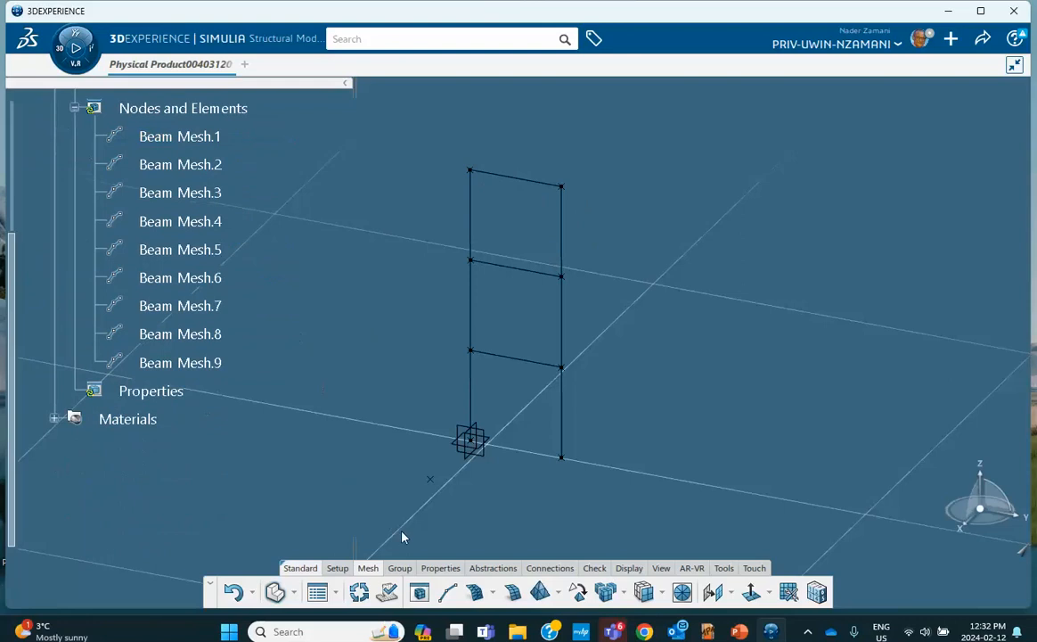
{"action": "left_click", "coordinate": [440, 568]}
{"action": "left_click", "coordinate": [527, 595]}
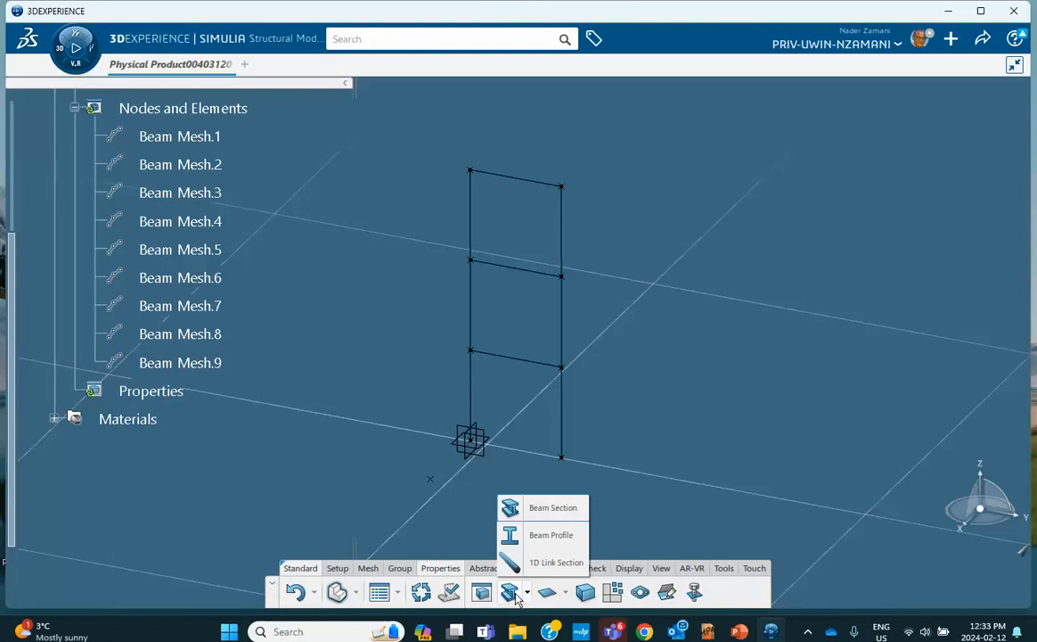
{"action": "left_click", "coordinate": [546, 536]}
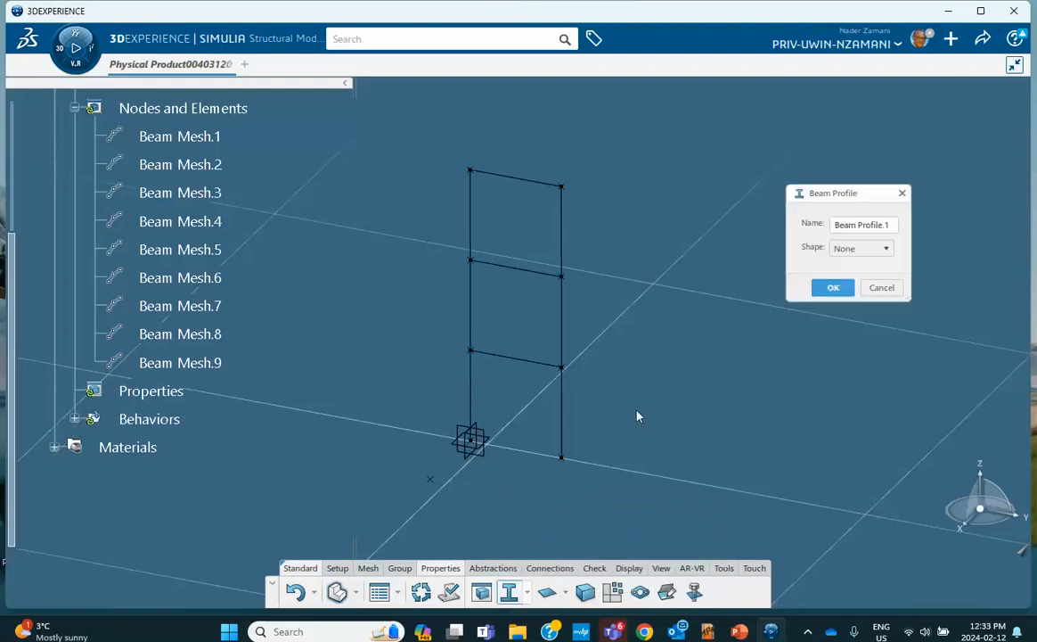
{"action": "left_click", "coordinate": [865, 249]}
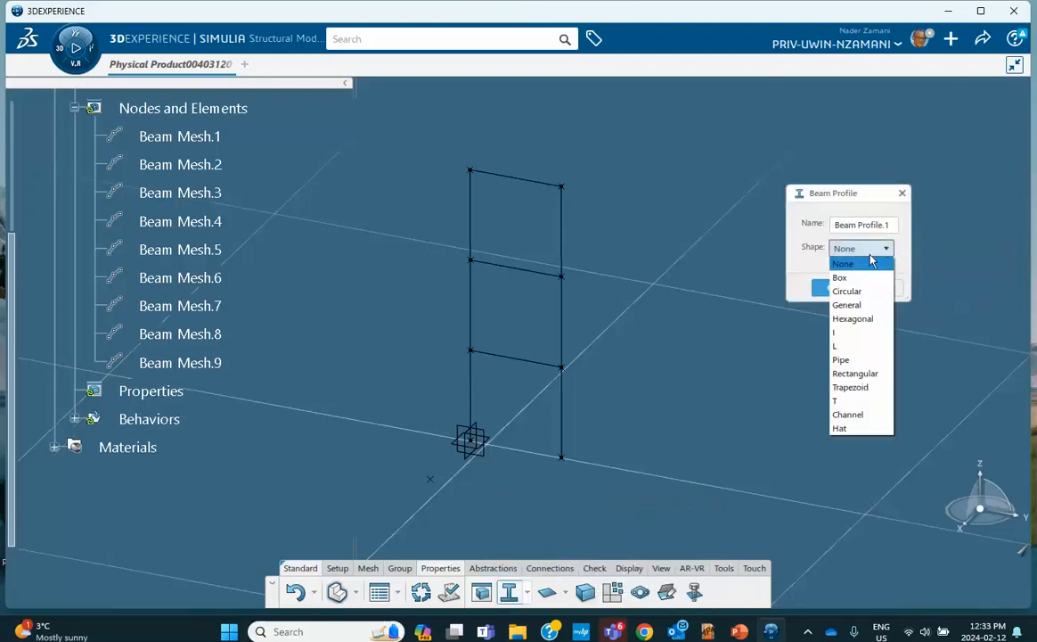
{"action": "left_click", "coordinate": [841, 279]}
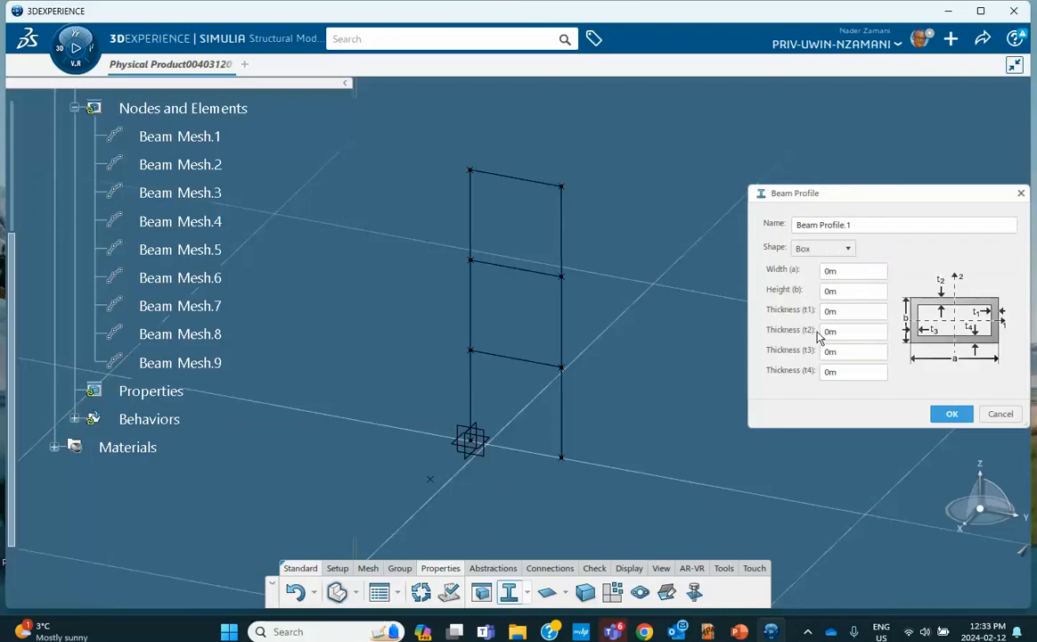
Check the presentation slide for the frame and section dimensions, then return to the model
{"action": "left_click", "coordinate": [739, 632]}
{"action": "left_click", "coordinate": [97, 239]}
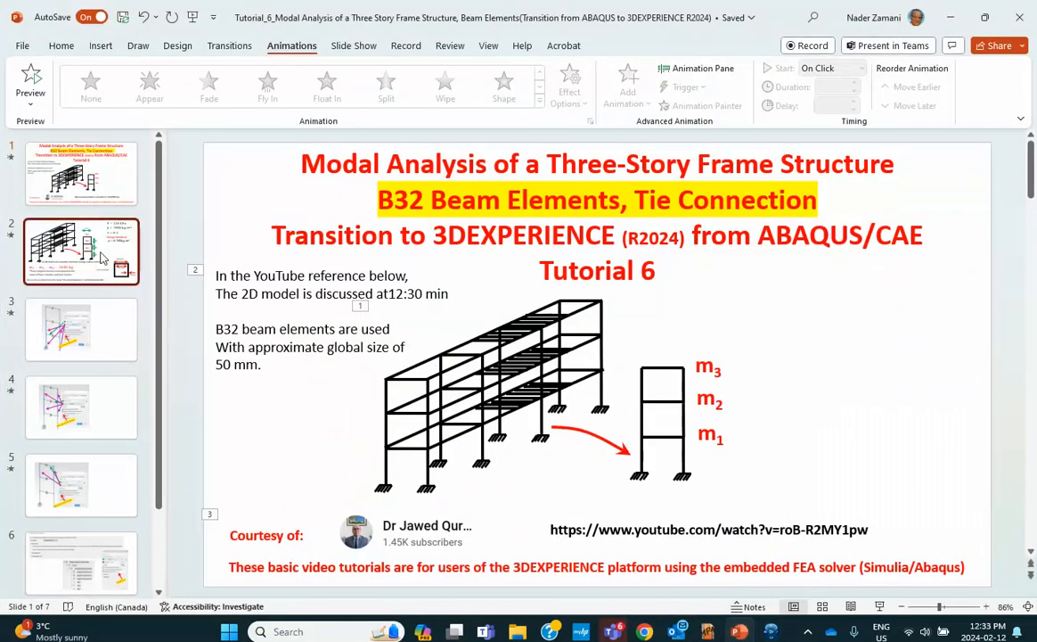
{"action": "left_click", "coordinate": [948, 17]}
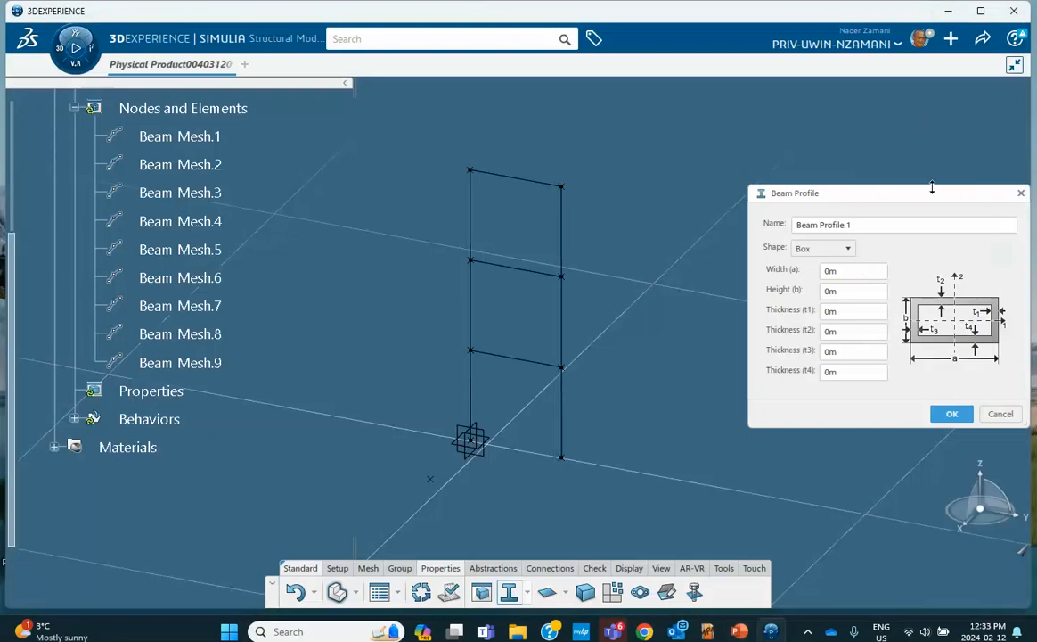
Enter the box width, height 300 and wall thicknesses t1 and t2 as 25
{"action": "double_click", "coordinate": [846, 270]}
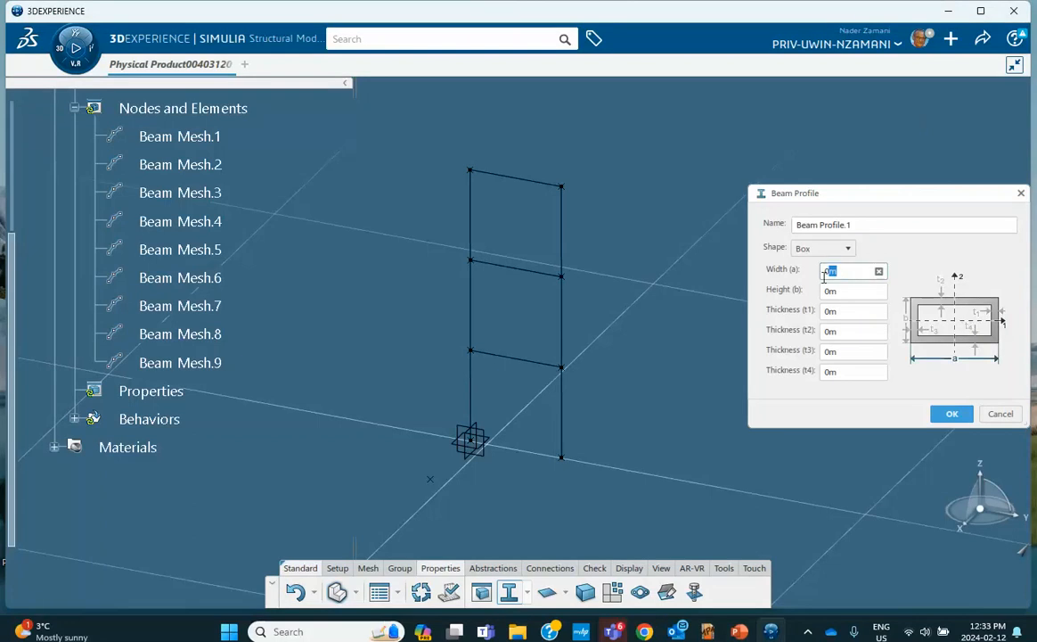
{"action": "type", "text": "250"}
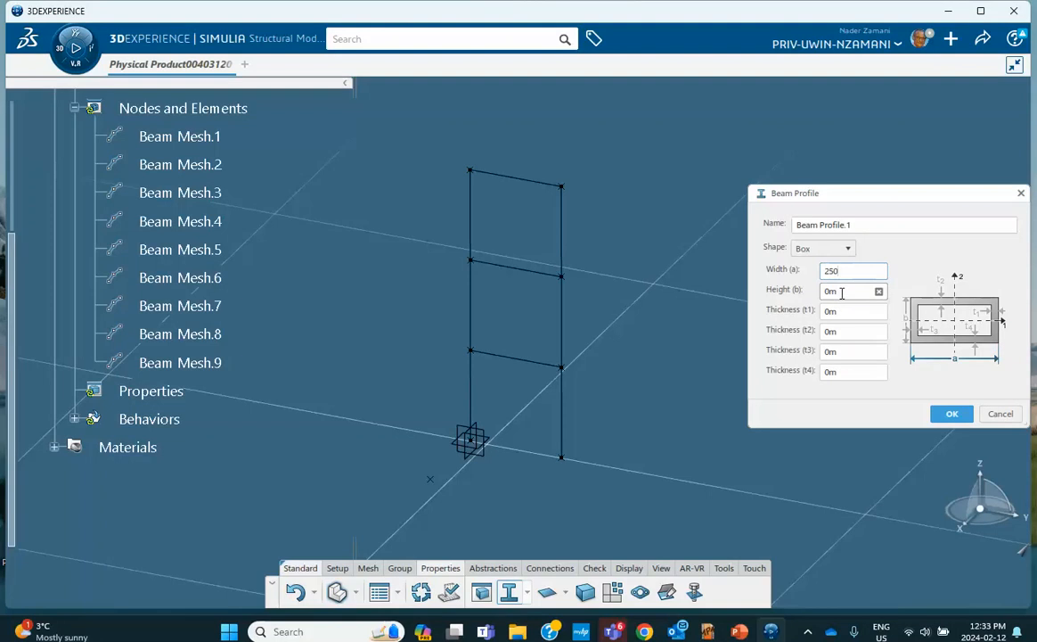
{"action": "double_click", "coordinate": [842, 292]}
{"action": "double_click", "coordinate": [845, 272]}
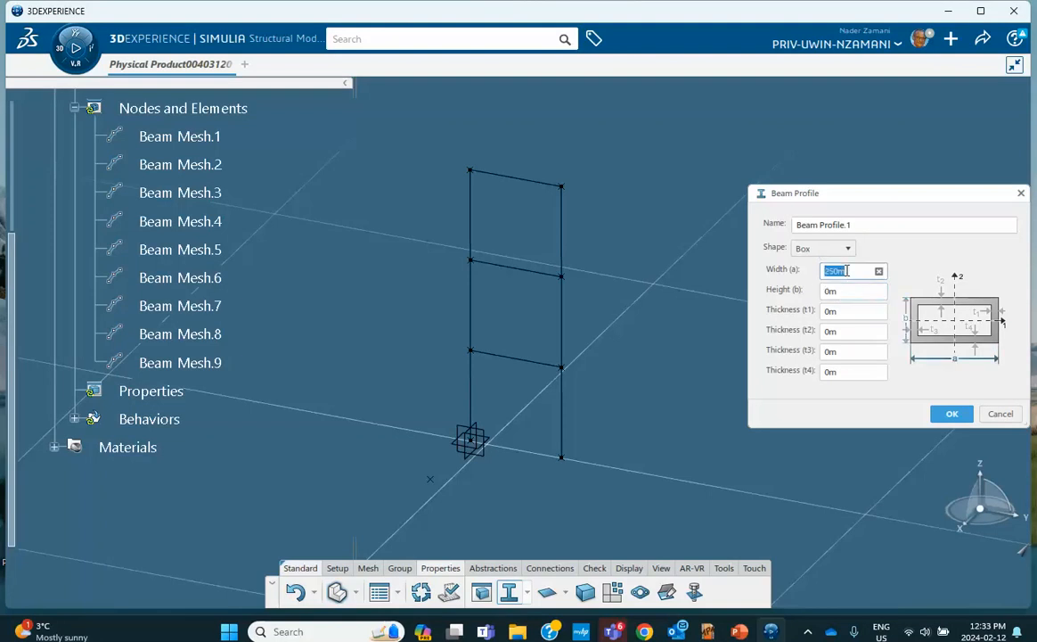
{"action": "type", "text": "300"}
{"action": "double_click", "coordinate": [841, 291]}
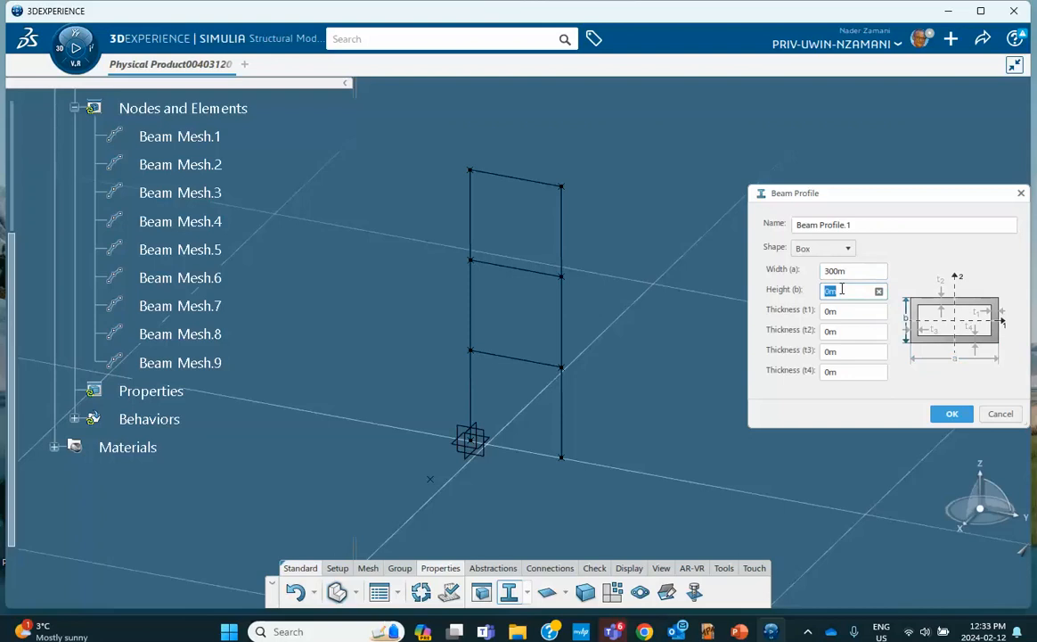
{"action": "type", "text": "300"}
{"action": "double_click", "coordinate": [840, 308]}
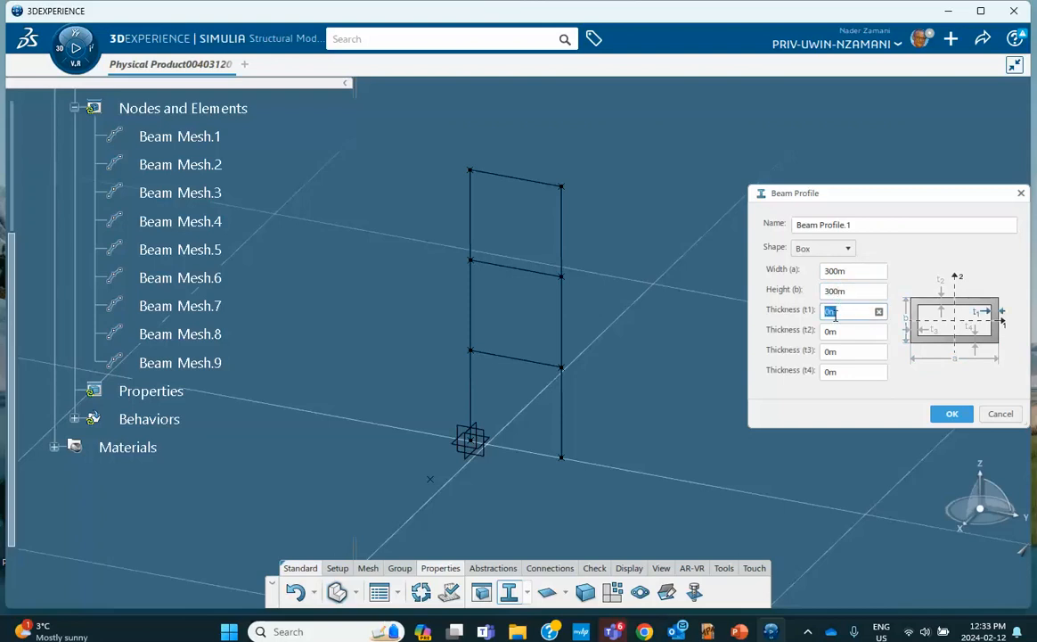
{"action": "type", "text": "25"}
{"action": "double_click", "coordinate": [836, 331]}
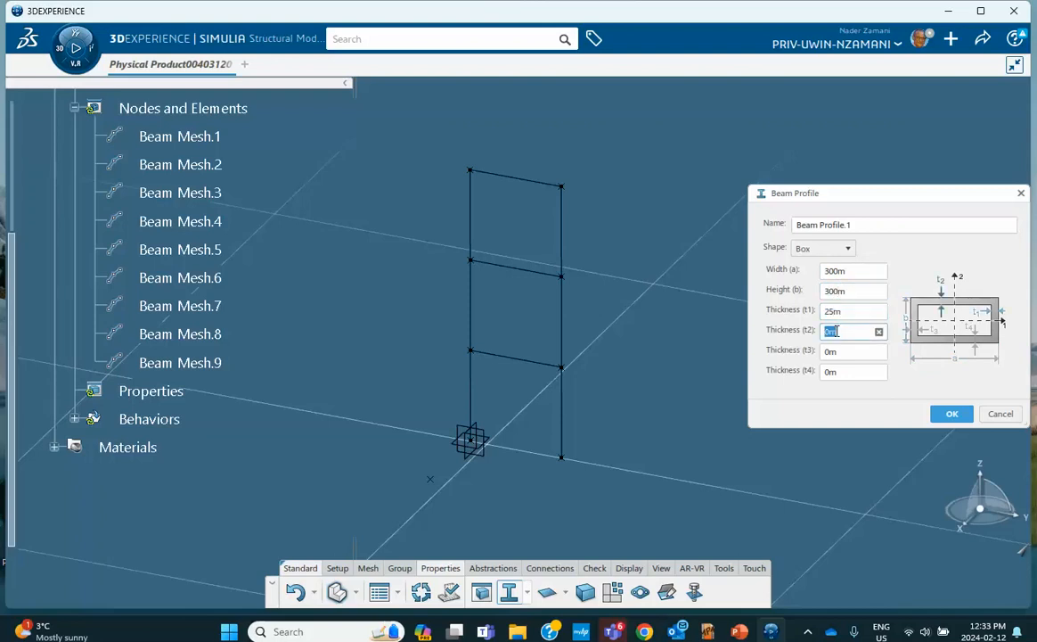
{"action": "type", "text": "25"}
{"action": "double_click", "coordinate": [836, 352]}
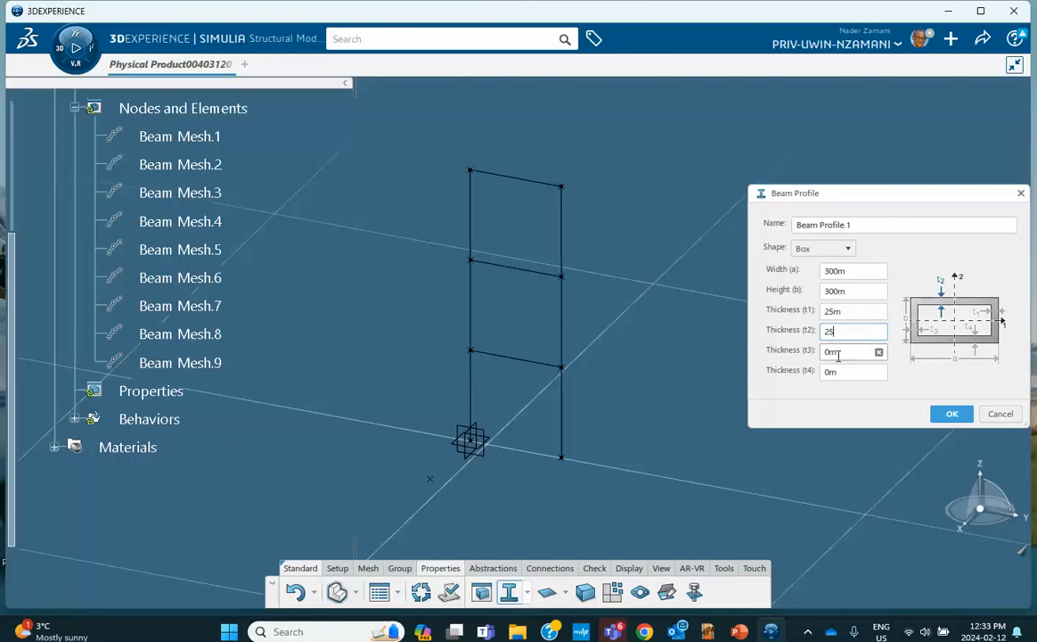
Give every dimension millimetre units, set t3 to 25 mm, and save the 300 mm box profile
{"action": "left_click", "coordinate": [846, 271]}
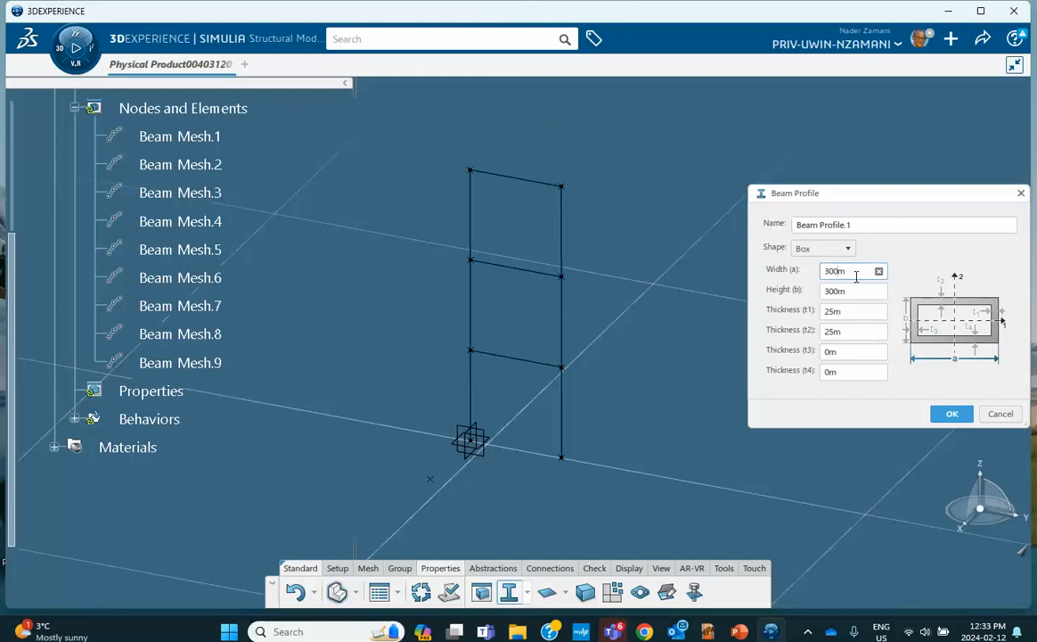
{"action": "type", "text": "m"}
{"action": "left_click", "coordinate": [845, 290]}
{"action": "left_click", "coordinate": [847, 291]}
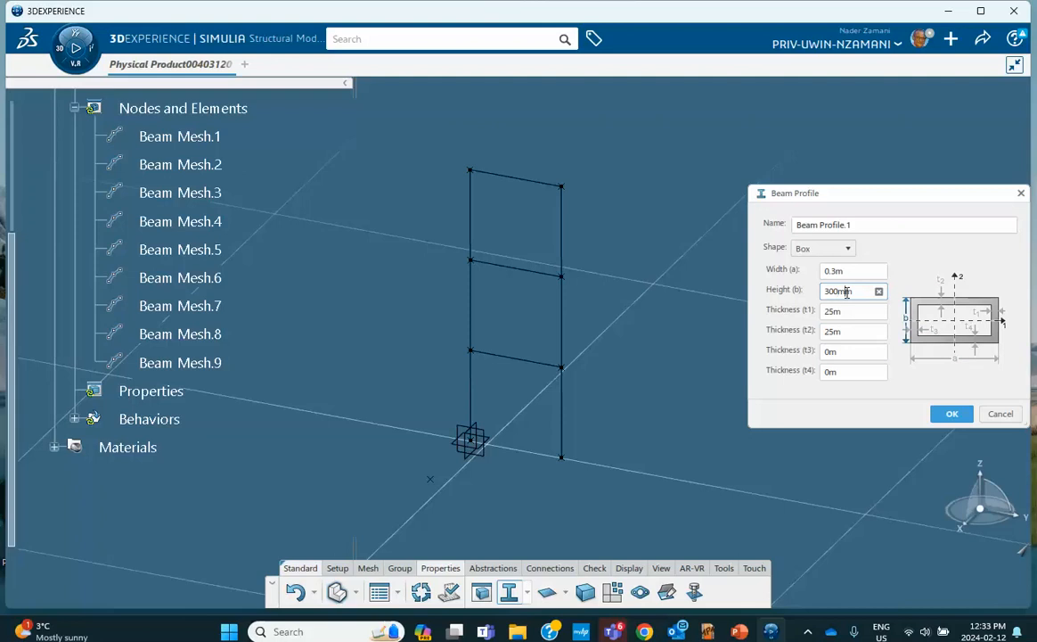
{"action": "type", "text": "m"}
{"action": "left_click", "coordinate": [846, 310]}
{"action": "left_click", "coordinate": [839, 311]}
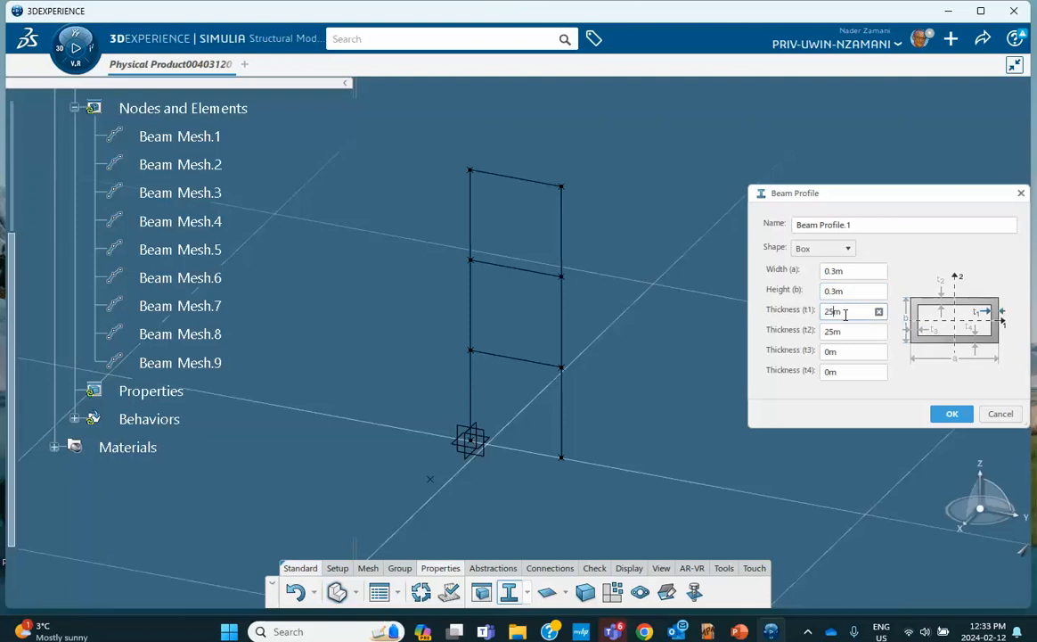
{"action": "type", "text": "m"}
{"action": "left_click", "coordinate": [842, 353]}
{"action": "left_click", "coordinate": [839, 331]}
{"action": "left_click", "coordinate": [839, 332]}
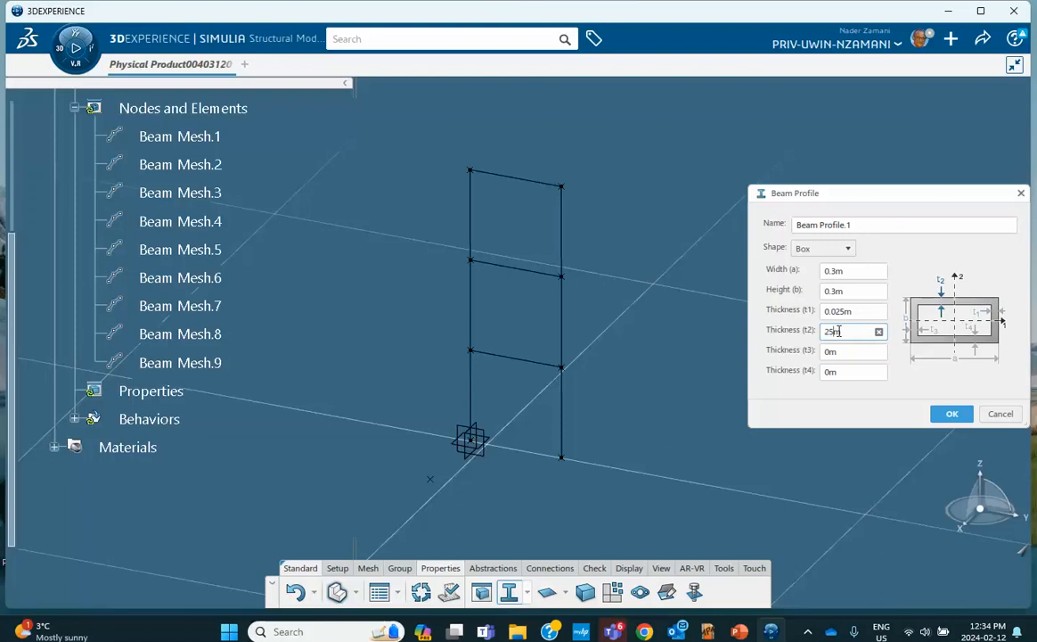
{"action": "type", "text": "m"}
{"action": "left_click", "coordinate": [843, 351]}
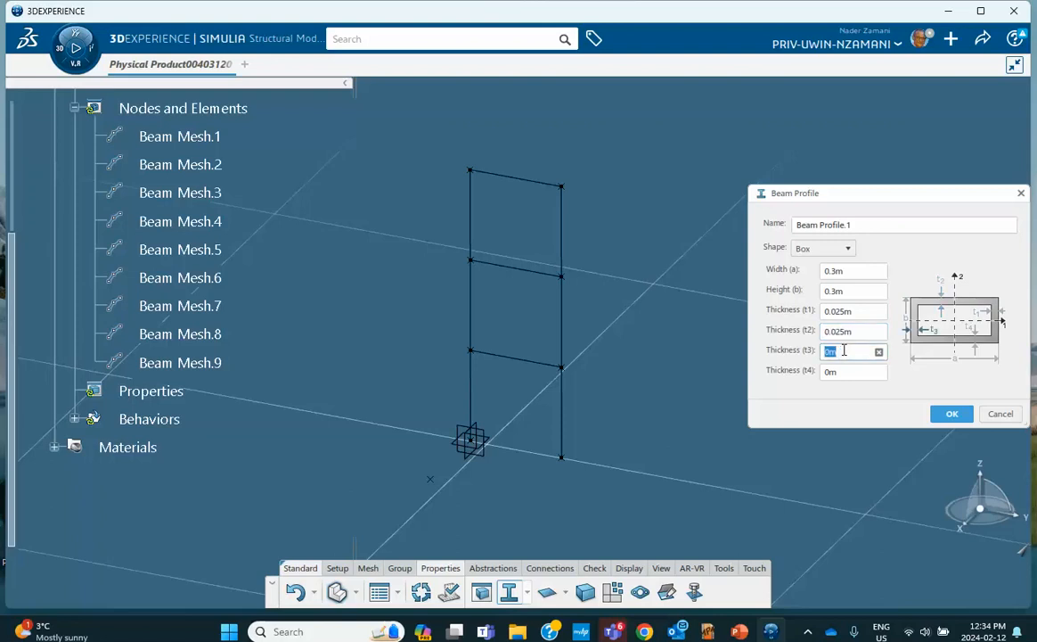
{"action": "type", "text": "25mm"}
{"action": "left_click", "coordinate": [842, 371]}
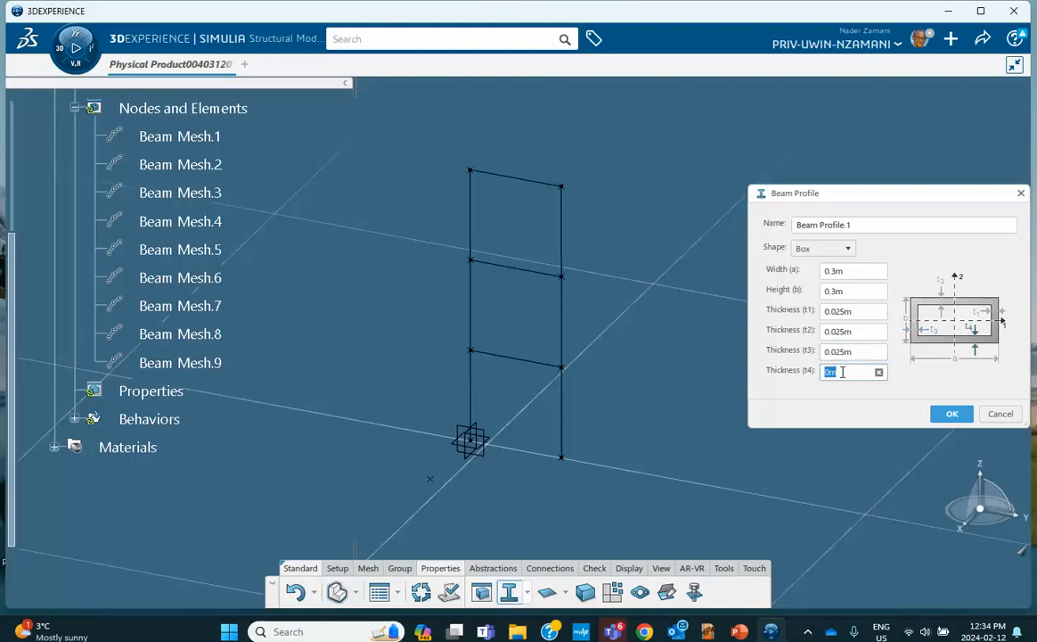
{"action": "type", "text": "25mm"}
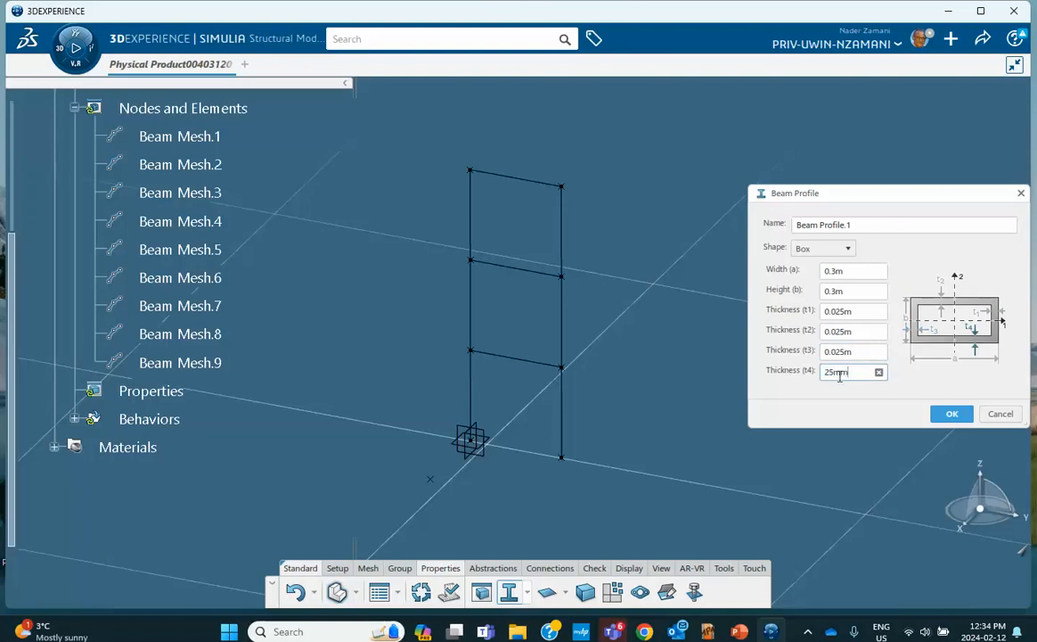
{"action": "left_click", "coordinate": [952, 414]}
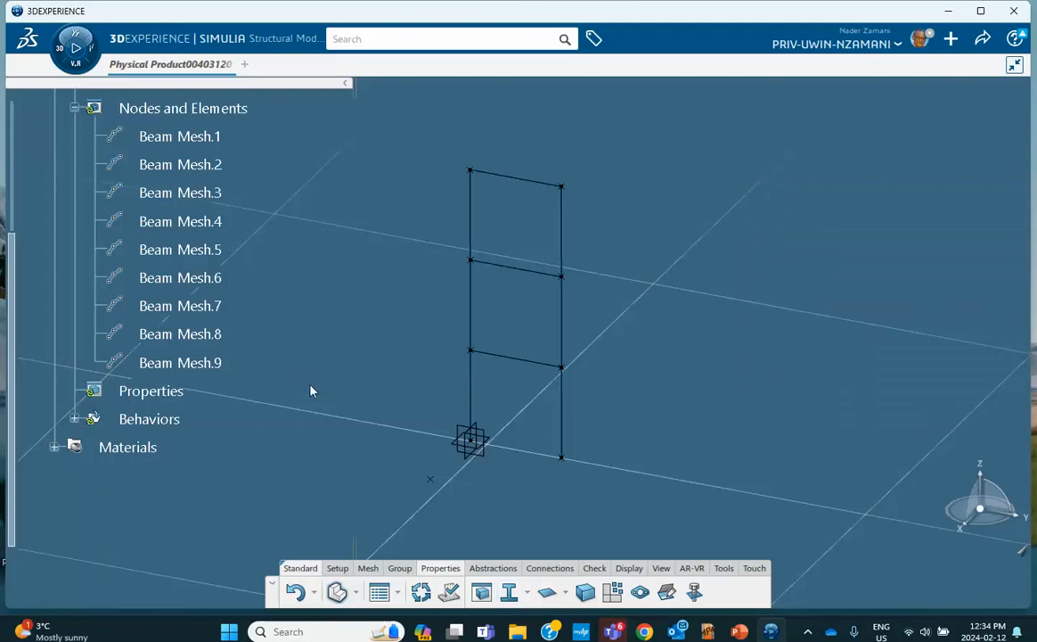
Show Beam Profile.1 under Behaviors and start a new Beam Section
{"action": "left_click", "coordinate": [74, 418]}
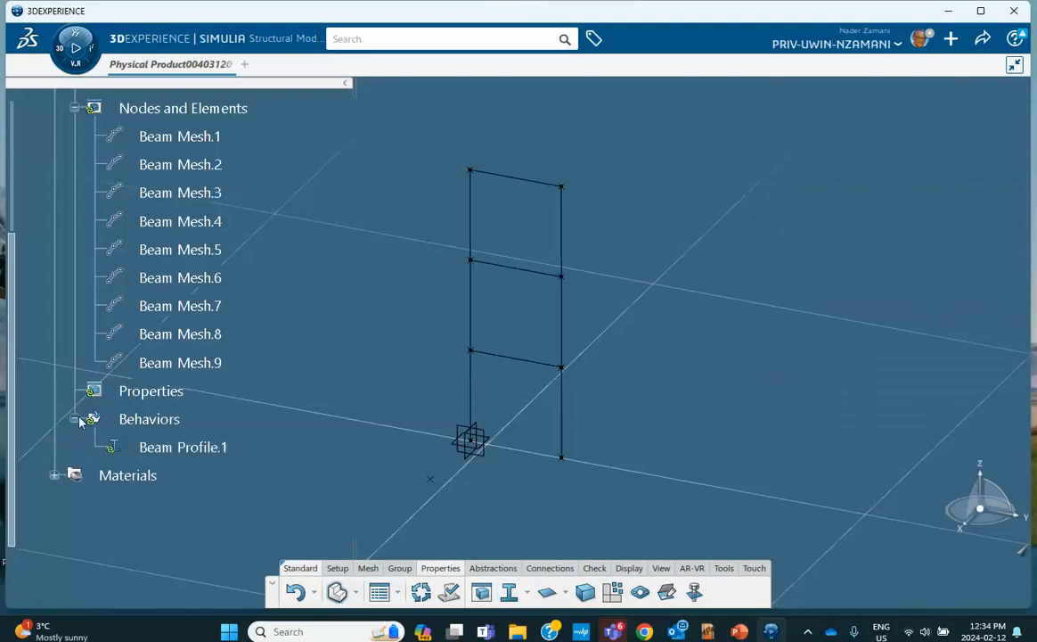
{"action": "left_click", "coordinate": [527, 592]}
{"action": "left_click", "coordinate": [544, 507]}
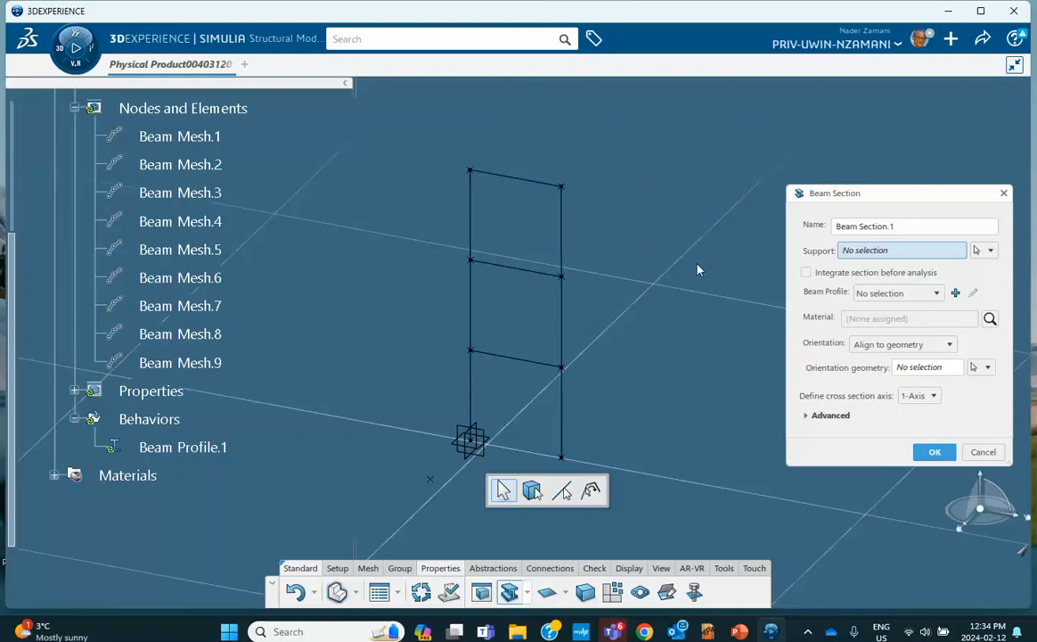
Select the six column segments plus the middle and top floor beams as section supports
{"action": "left_click", "coordinate": [478, 393]}
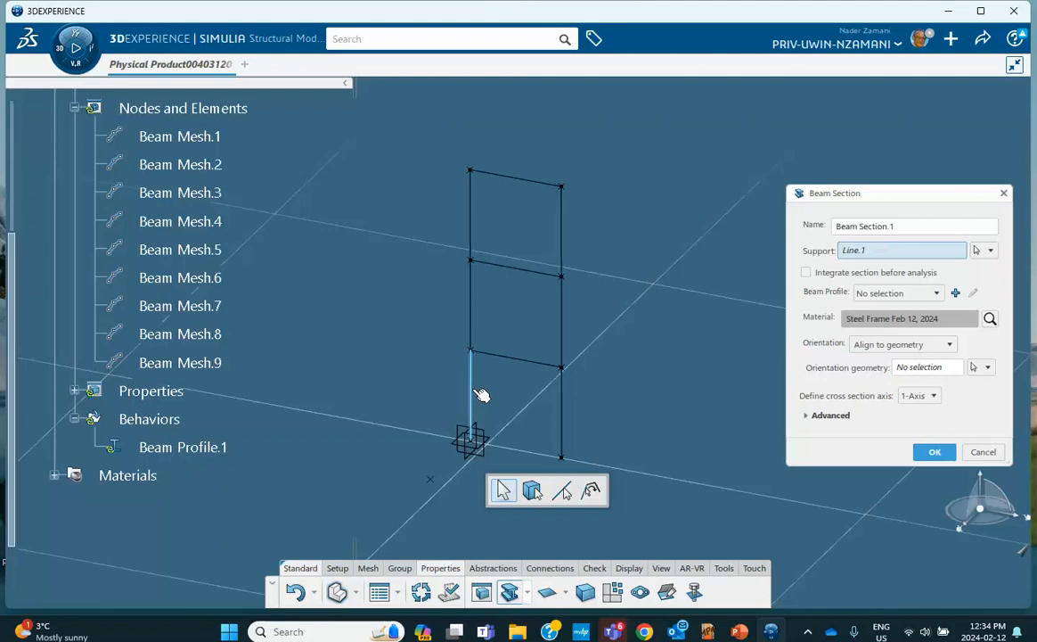
{"action": "left_click", "coordinate": [476, 278]}
{"action": "left_click", "coordinate": [471, 224]}
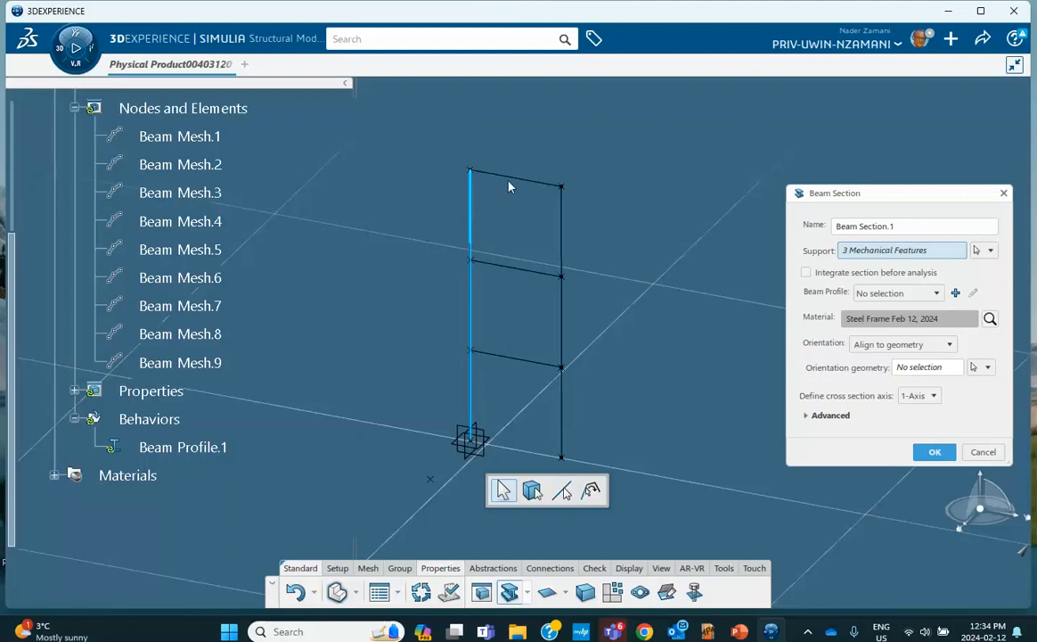
{"action": "left_click", "coordinate": [562, 228]}
{"action": "left_click", "coordinate": [562, 323]}
{"action": "left_click", "coordinate": [564, 413]}
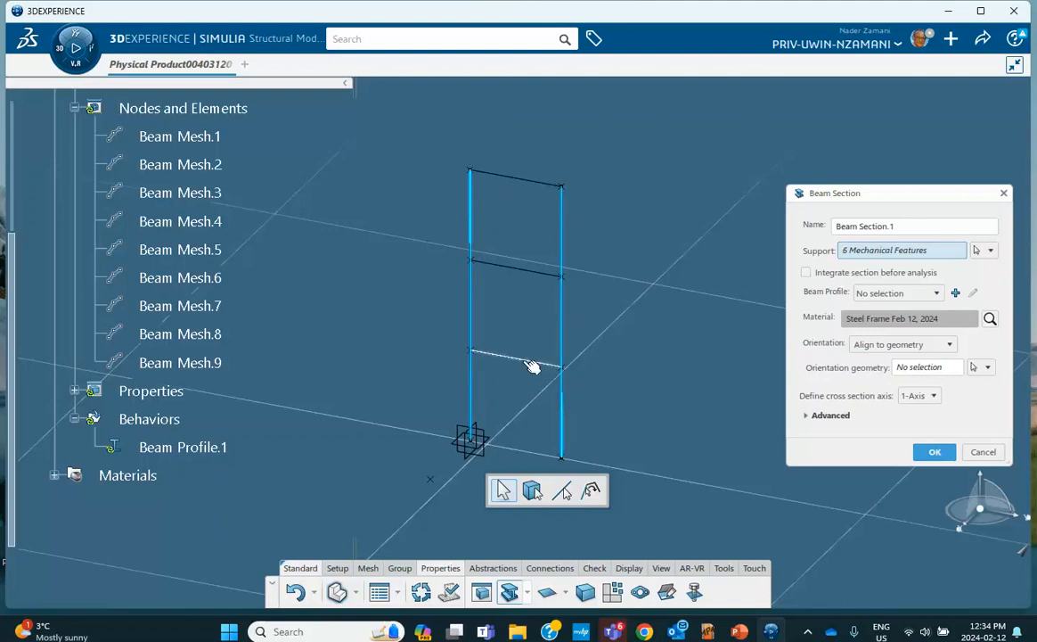
{"action": "left_click", "coordinate": [521, 274]}
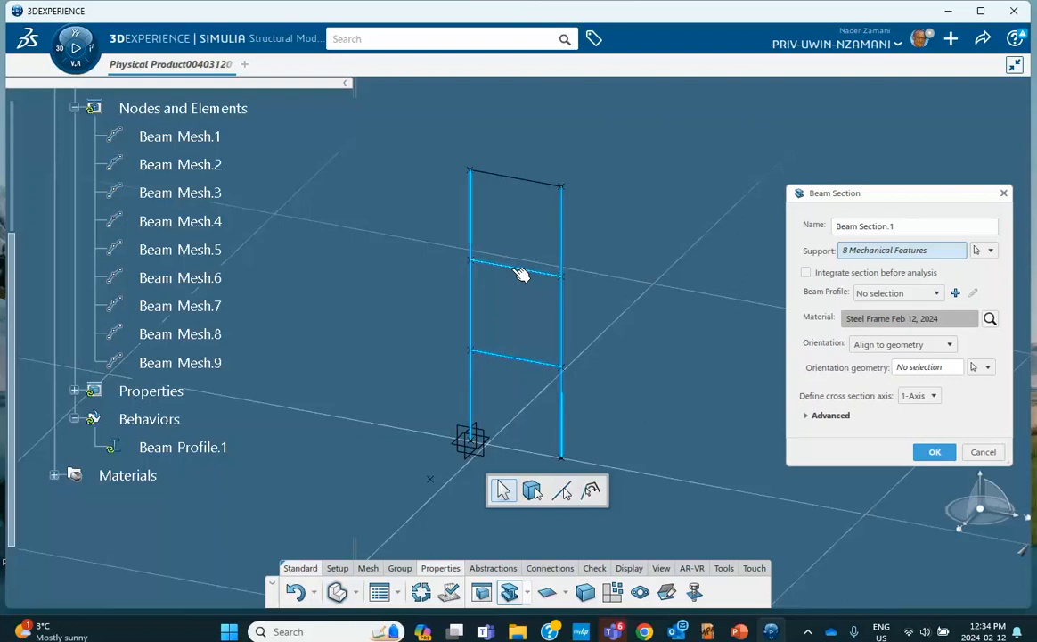
{"action": "left_click", "coordinate": [532, 184]}
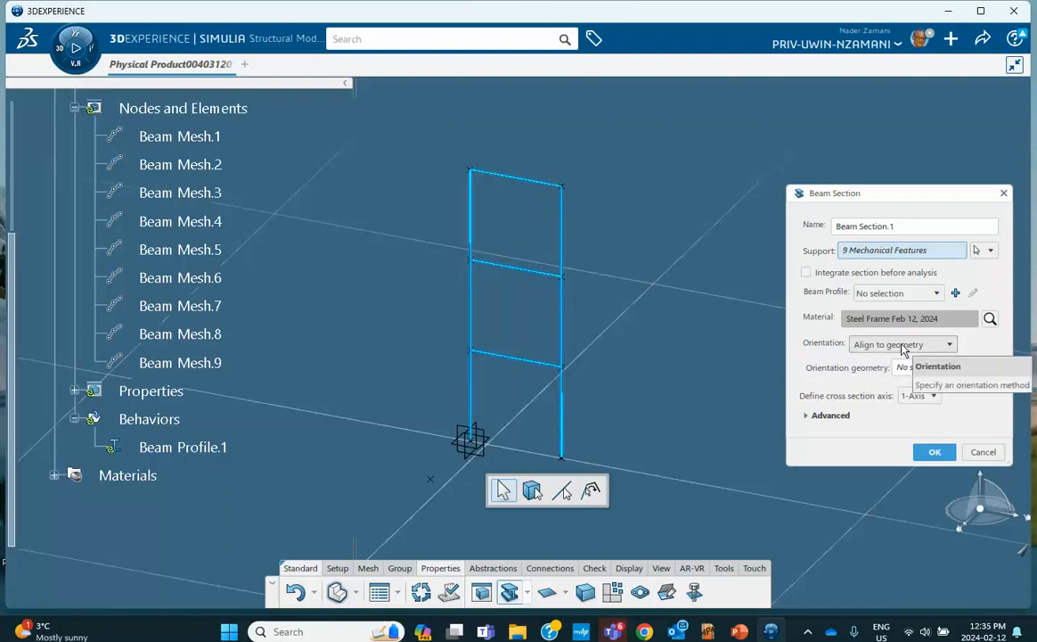
Assign Beam Profile.1, orient by the top-left frame vertex, and create the section
{"action": "left_click", "coordinate": [938, 292]}
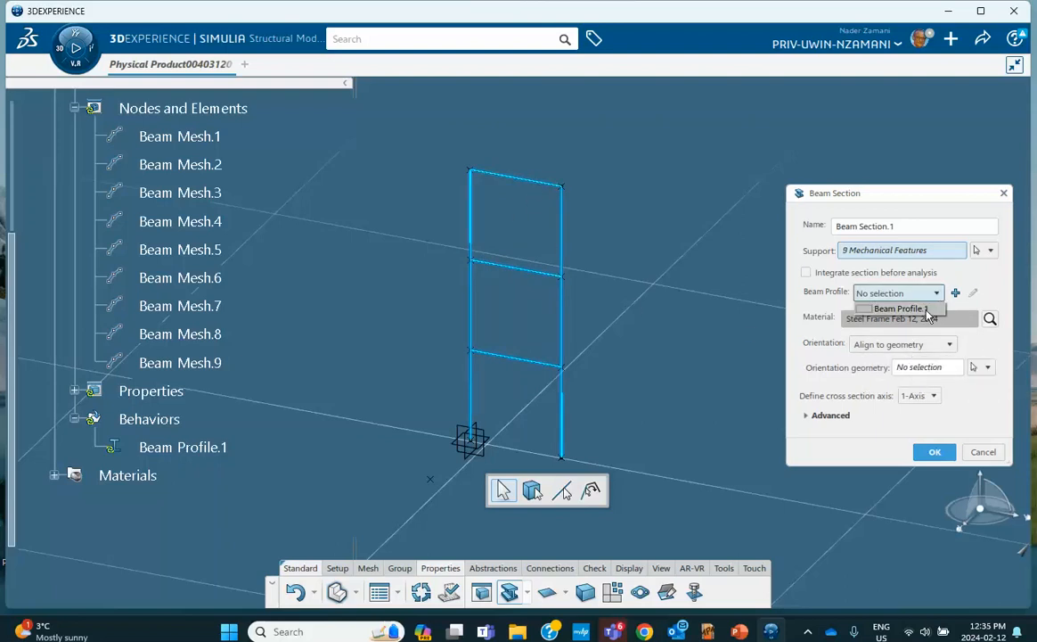
{"action": "left_click", "coordinate": [911, 308]}
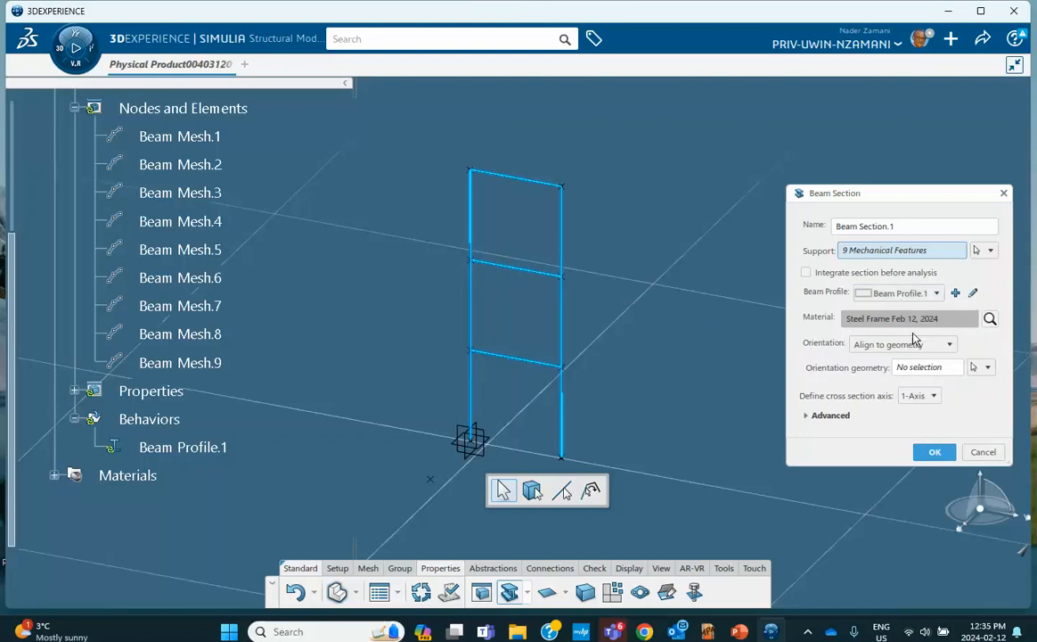
{"action": "left_click", "coordinate": [907, 368]}
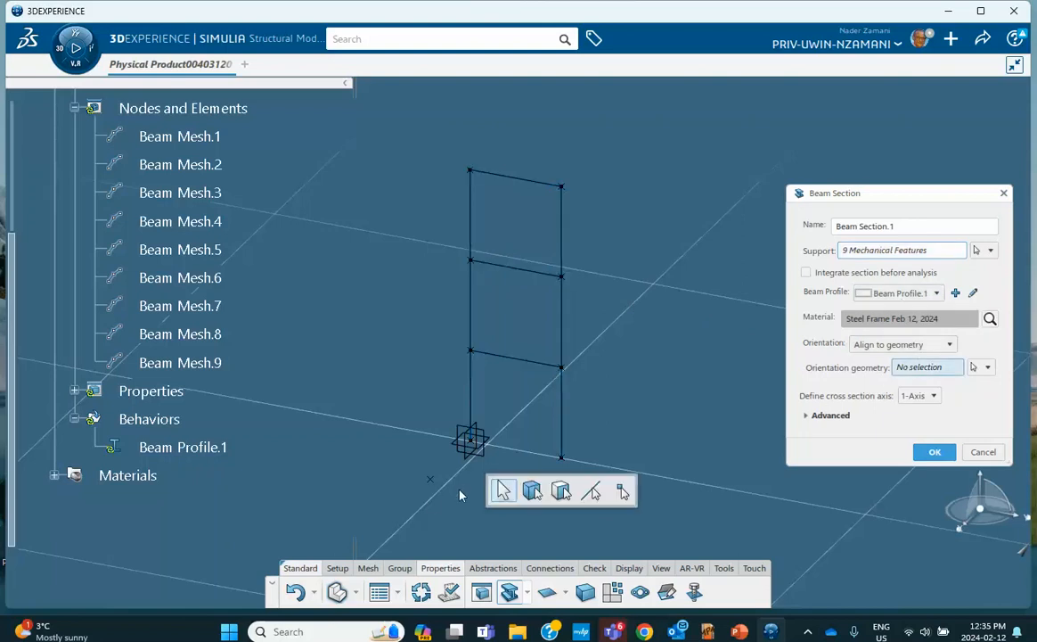
{"action": "left_click", "coordinate": [470, 439]}
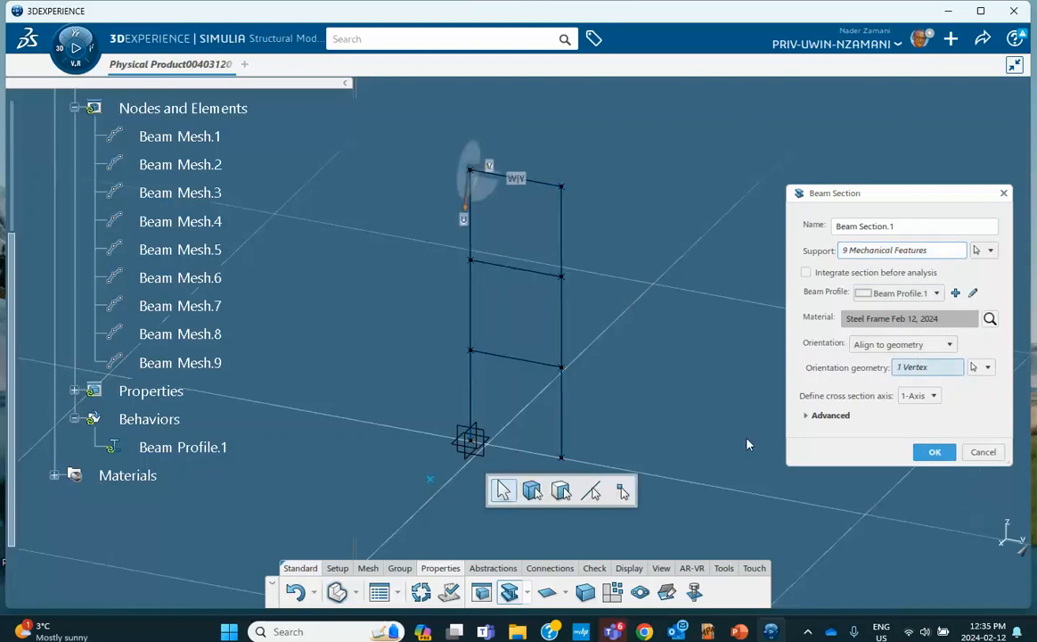
{"action": "left_click", "coordinate": [935, 451]}
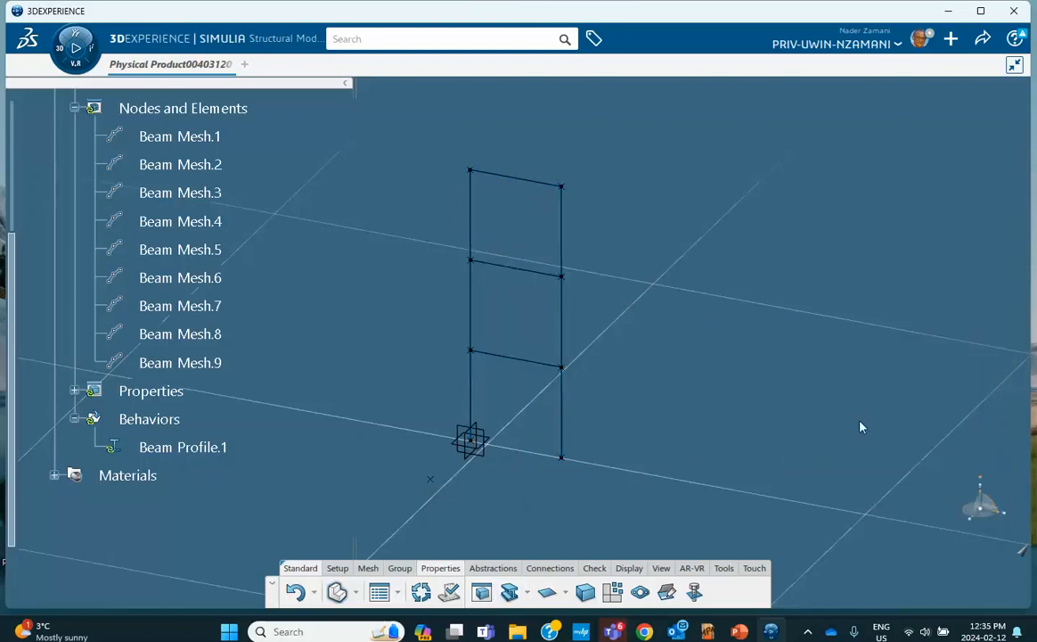
{"action": "left_click", "coordinate": [629, 568]}
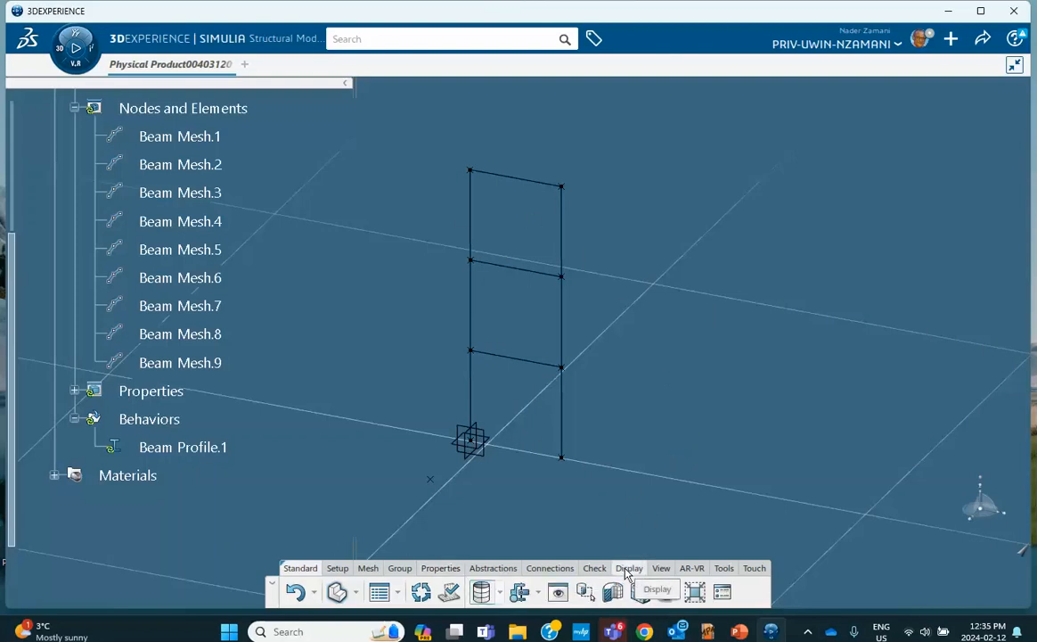
{"action": "left_click", "coordinate": [723, 593]}
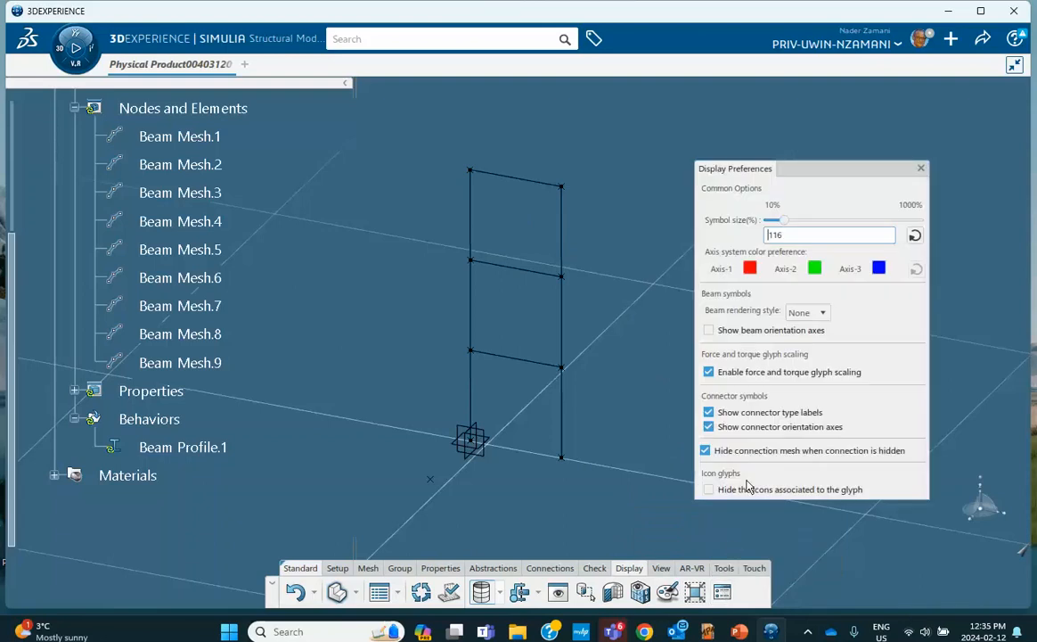
{"action": "left_click", "coordinate": [807, 312]}
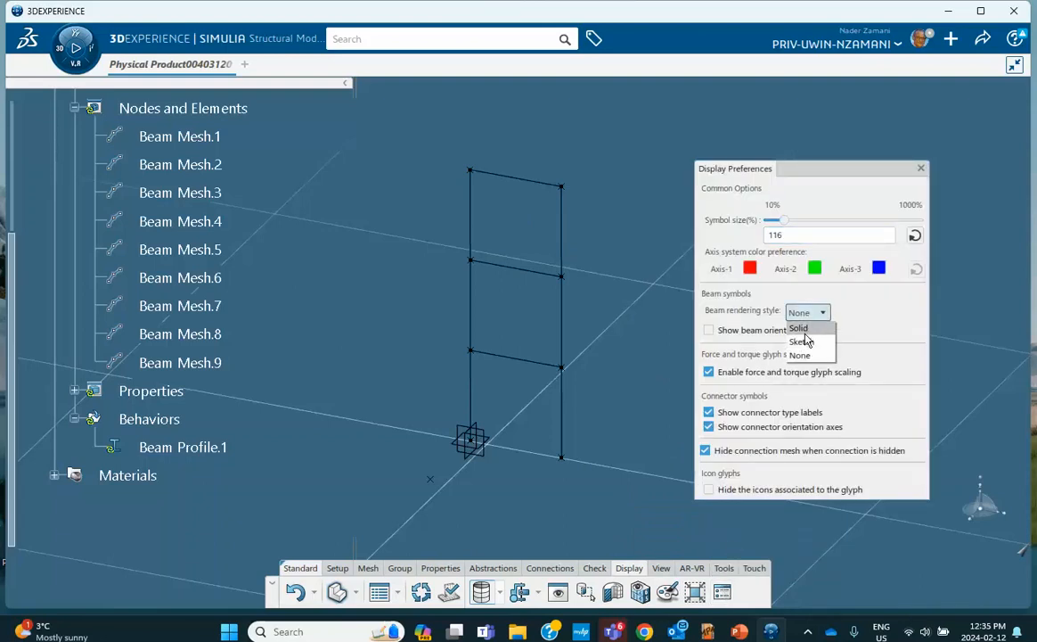
{"action": "left_click", "coordinate": [800, 328]}
{"action": "left_click", "coordinate": [802, 312]}
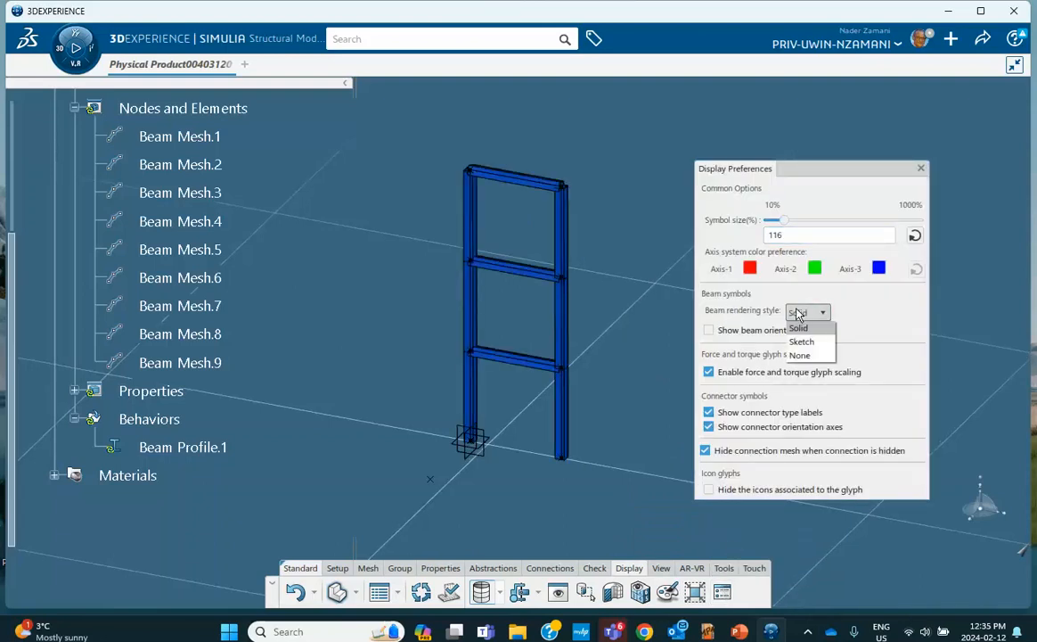
{"action": "left_click", "coordinate": [788, 357]}
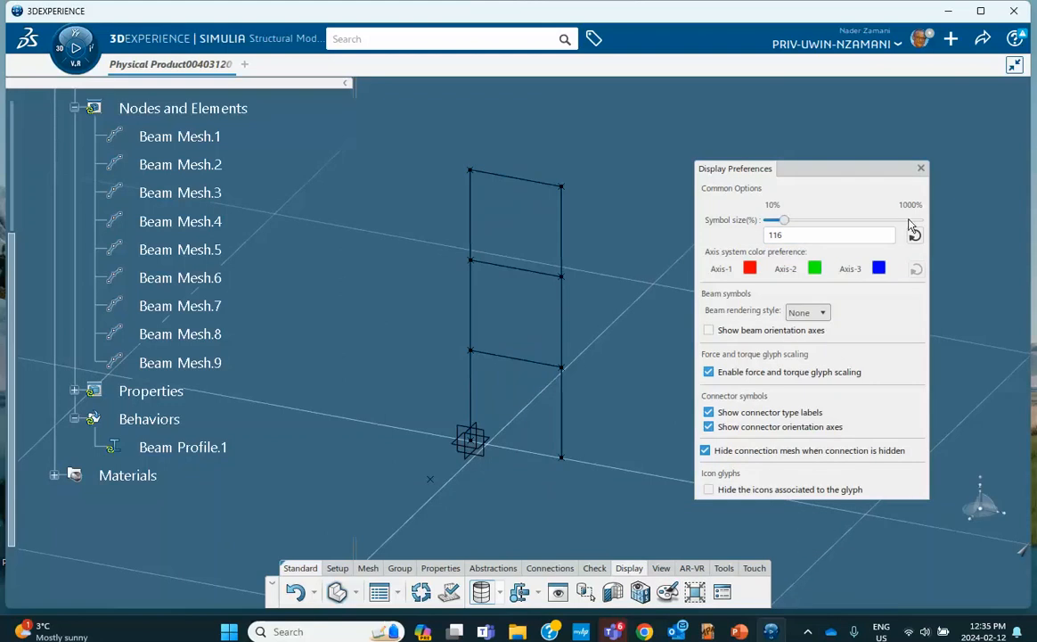
{"action": "left_click", "coordinate": [922, 170]}
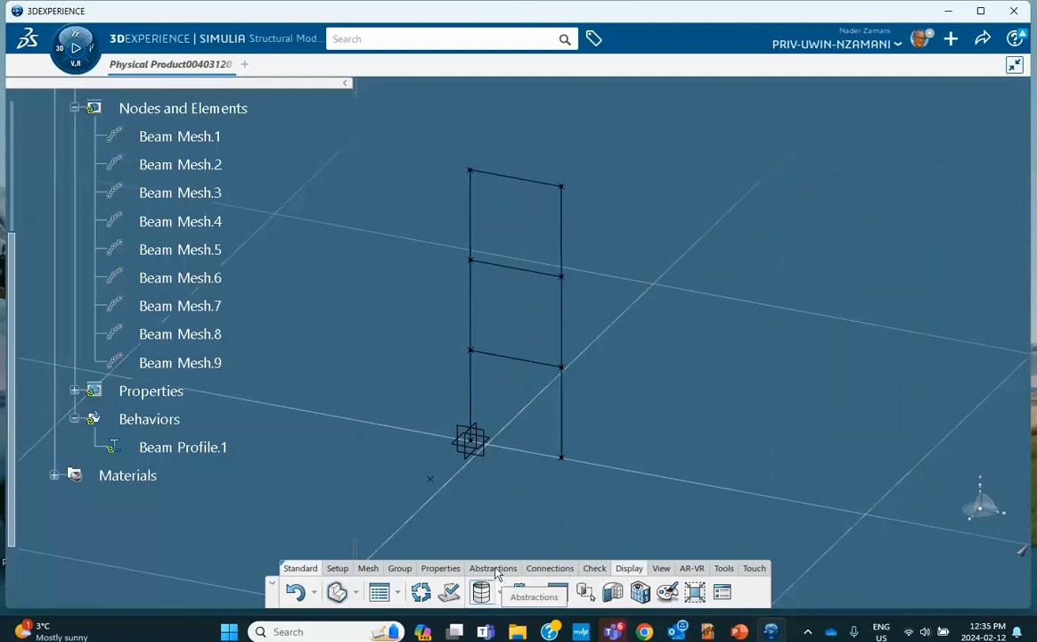
Start a Rigid Connection with the top beam as its first support
{"action": "left_click", "coordinate": [548, 568]}
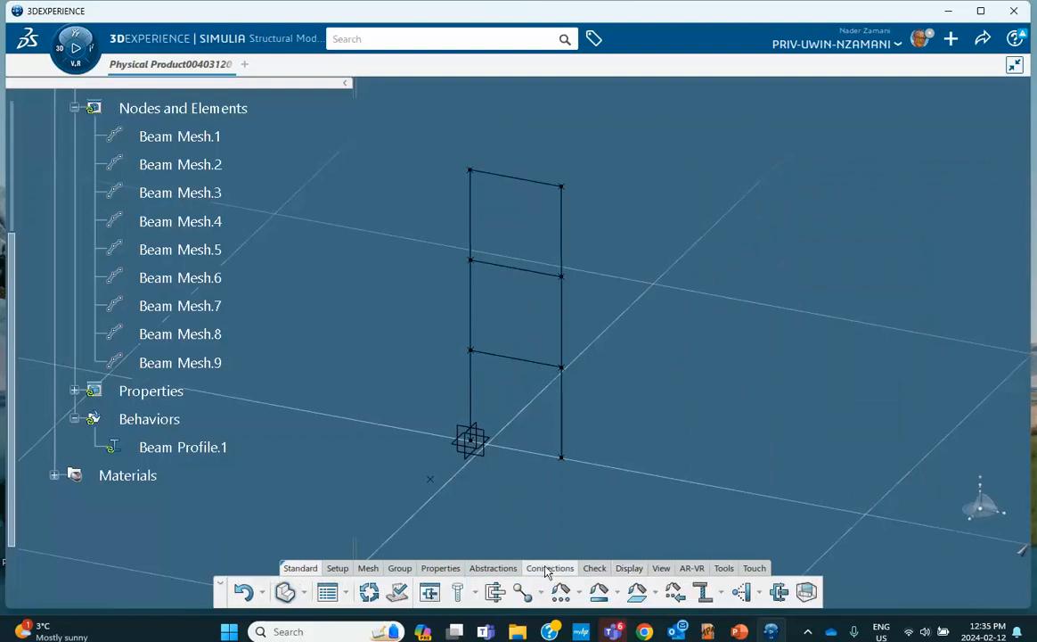
{"action": "left_click", "coordinate": [703, 594]}
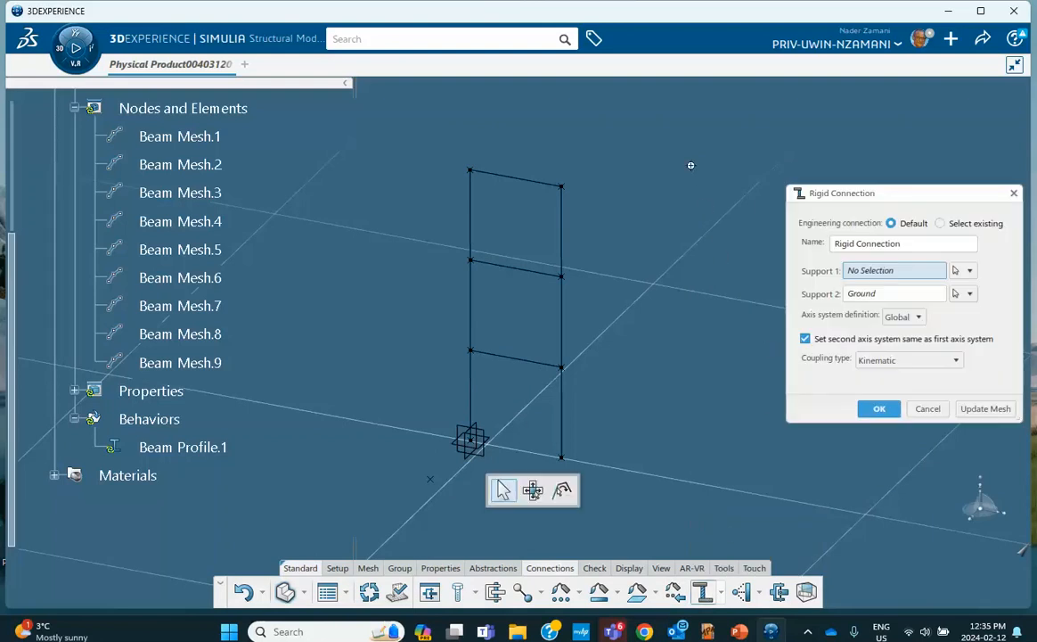
{"action": "middle_click_drag", "start_coordinate": [690, 165], "coordinate": [631, 166]}
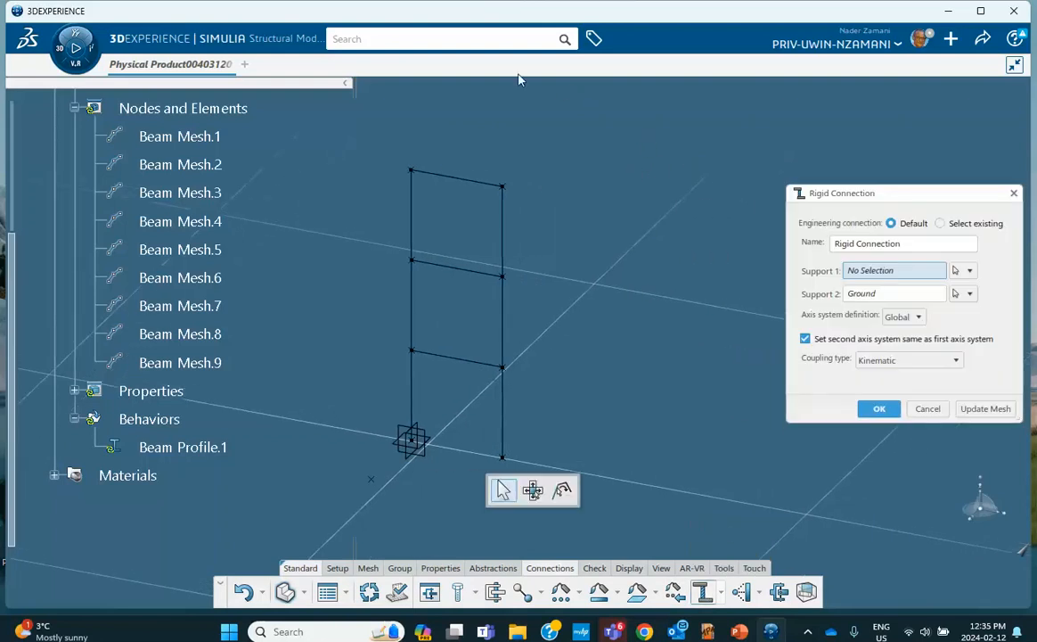
{"action": "left_click", "coordinate": [455, 180]}
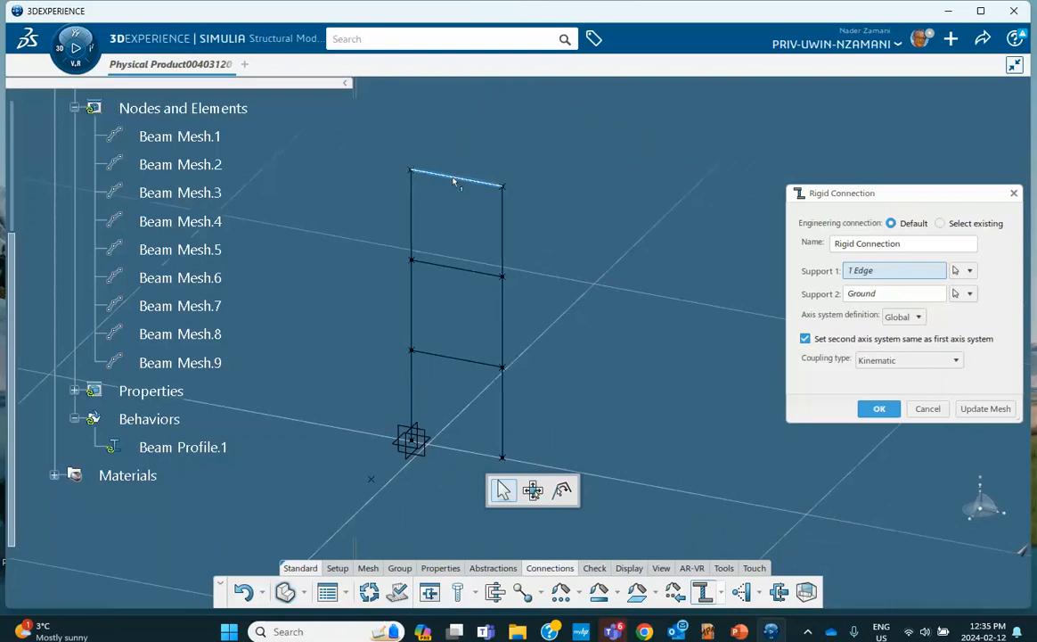
Begin creating a new point on the top beam for the second support
{"action": "right_click", "coordinate": [872, 301]}
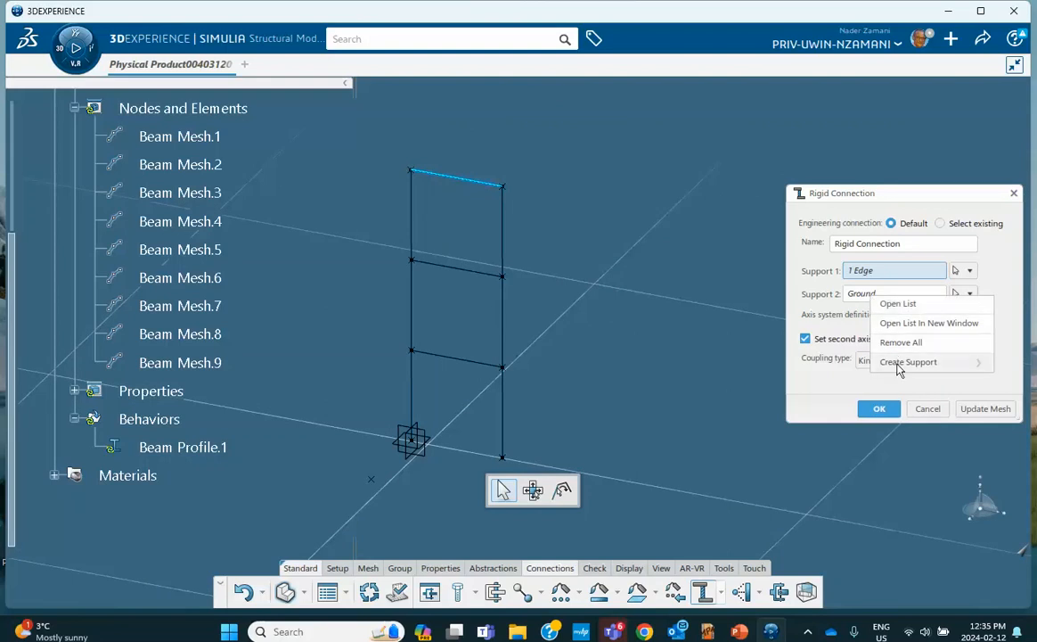
{"action": "mouse_move", "coordinate": [899, 362]}
{"action": "left_click", "coordinate": [789, 362]}
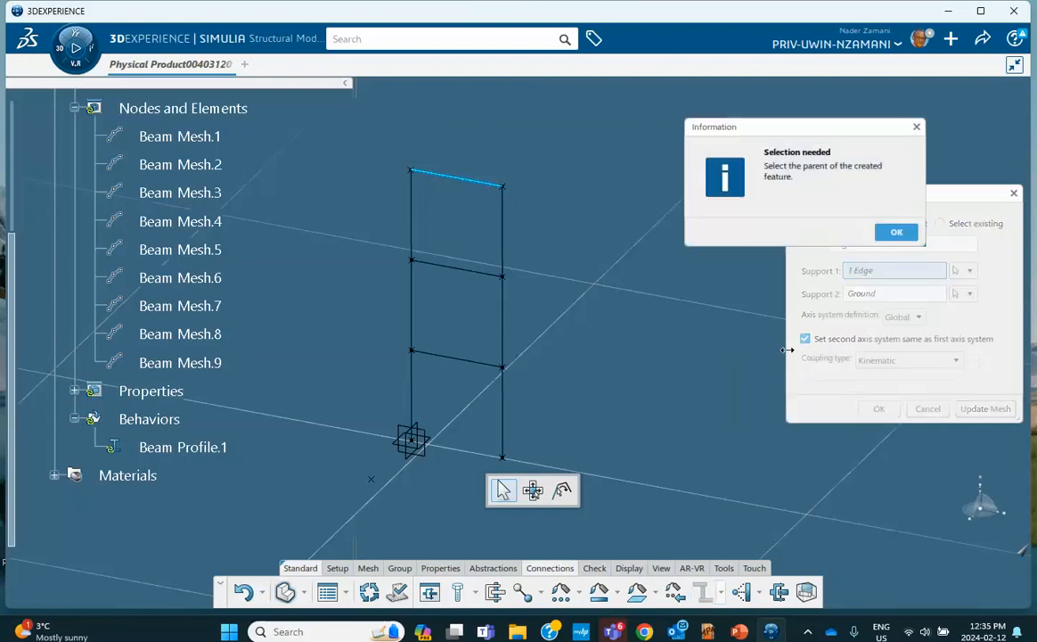
{"action": "left_click", "coordinate": [471, 180]}
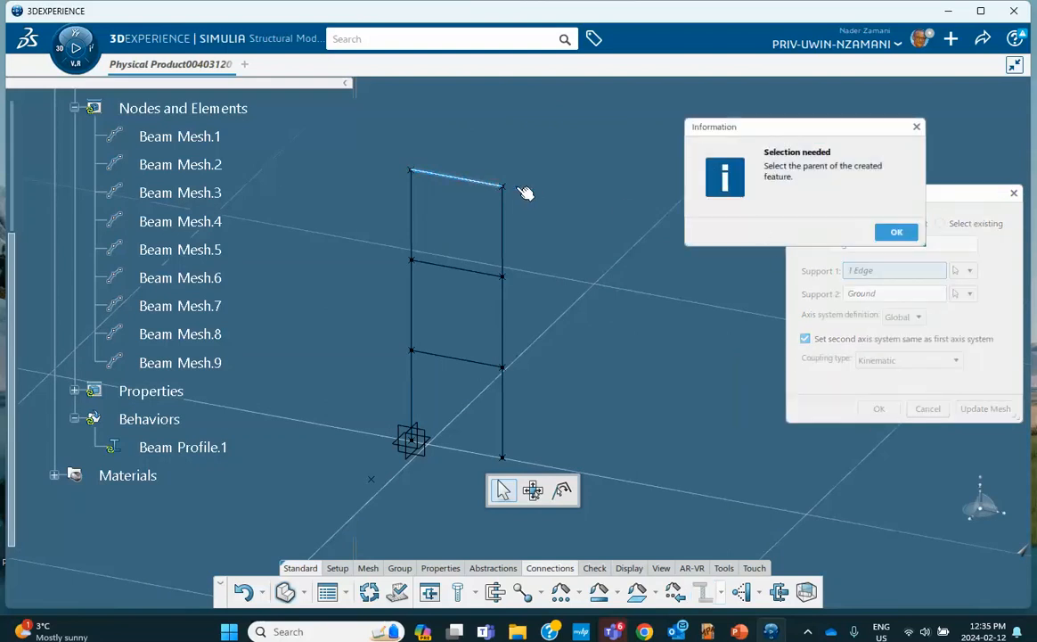
Place an on-curve point at ratio 0.5 along top beam Line.7 as the second support
{"action": "left_click", "coordinate": [797, 184]}
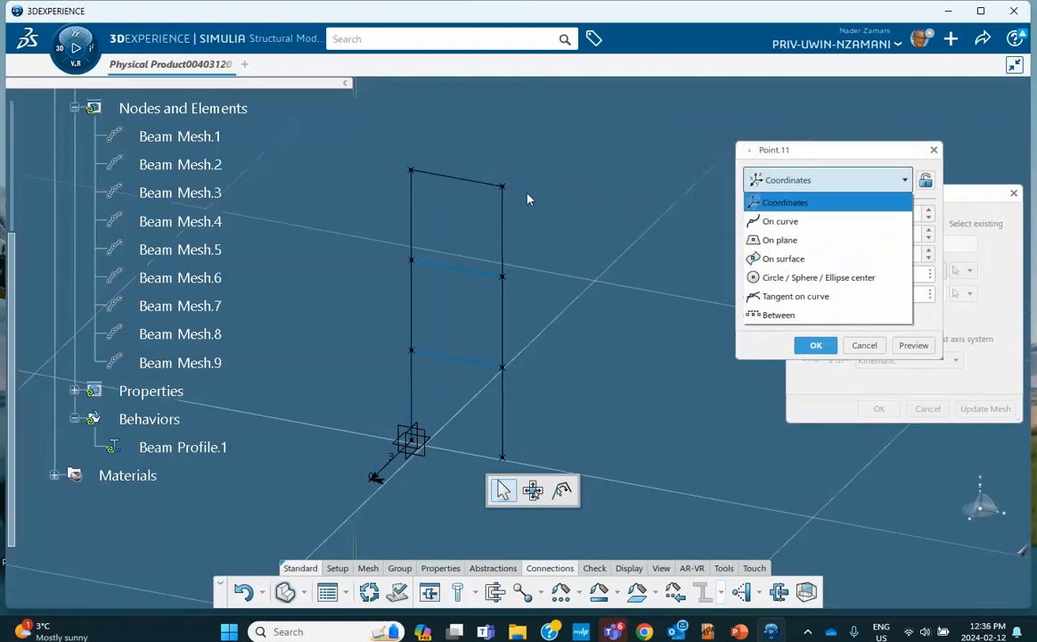
{"action": "left_click", "coordinate": [781, 223]}
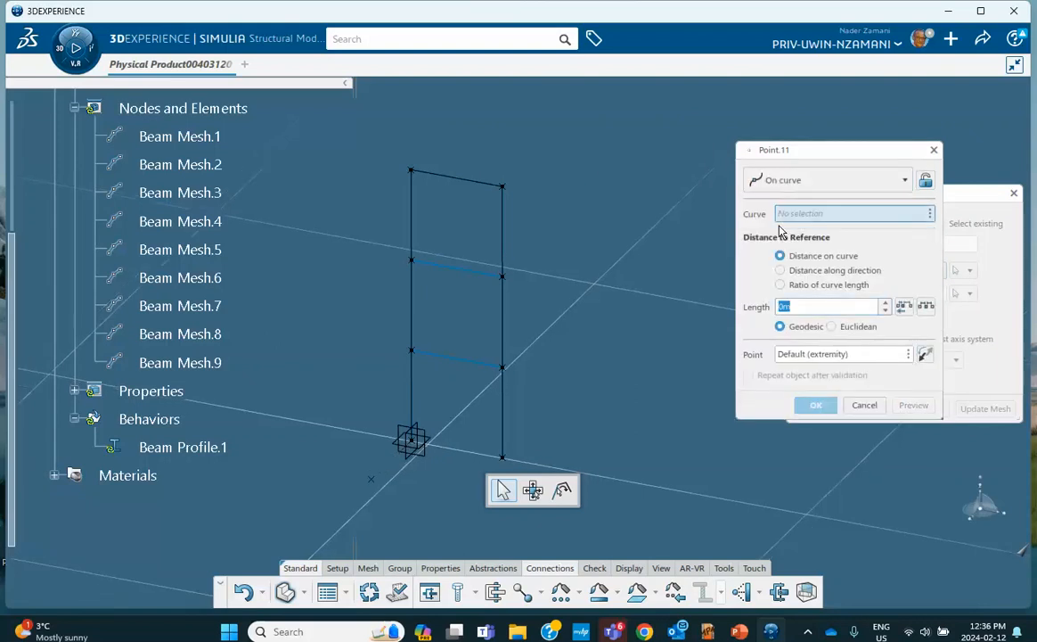
{"action": "left_click", "coordinate": [783, 286]}
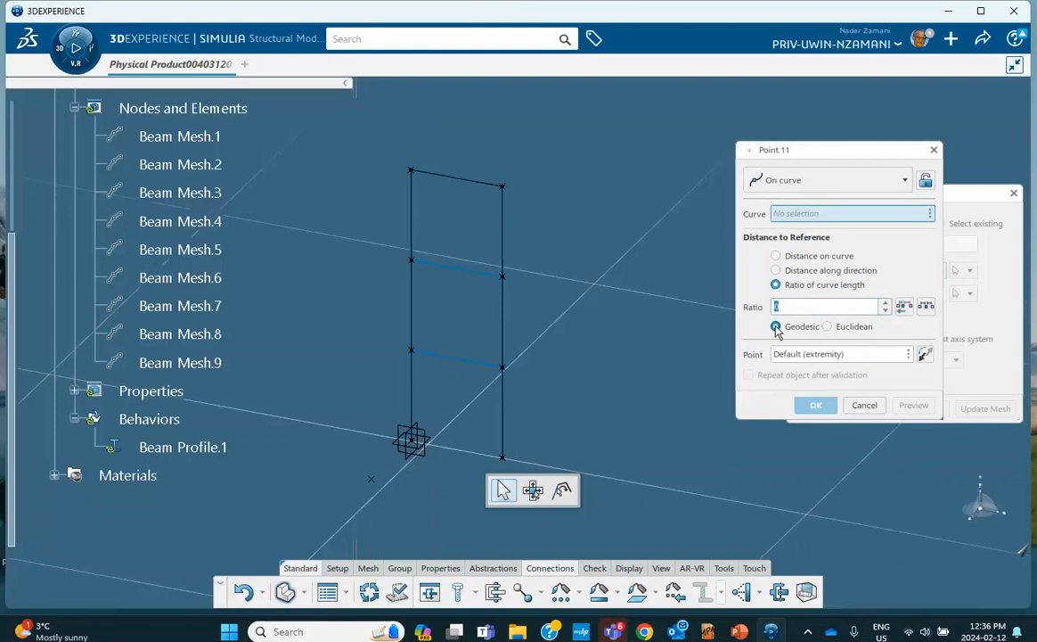
{"action": "type", "text": ".5"}
{"action": "left_click", "coordinate": [478, 182]}
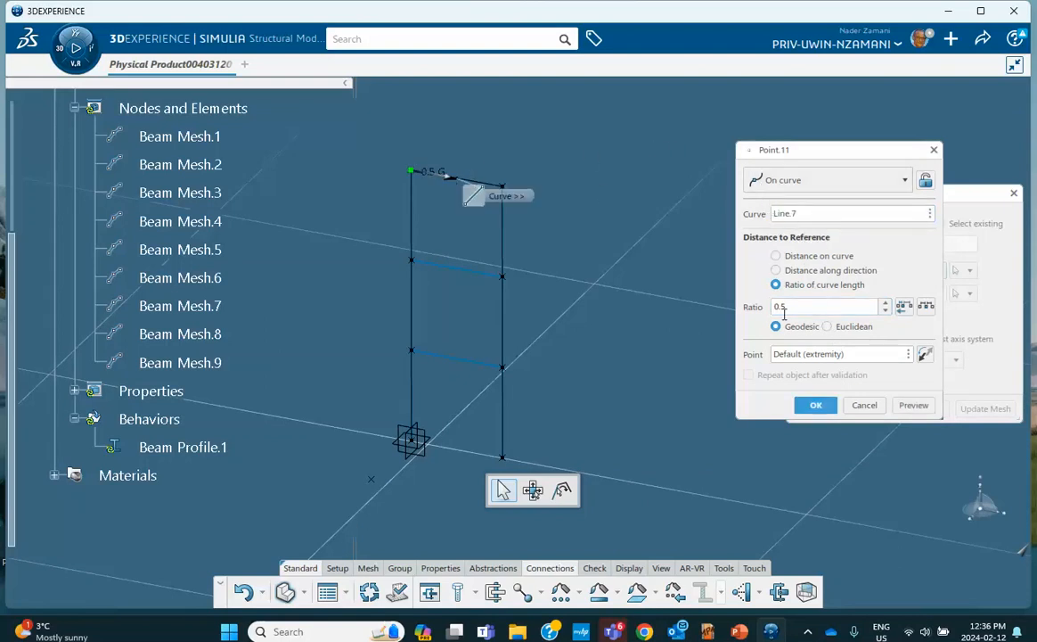
{"action": "left_click", "coordinate": [811, 405]}
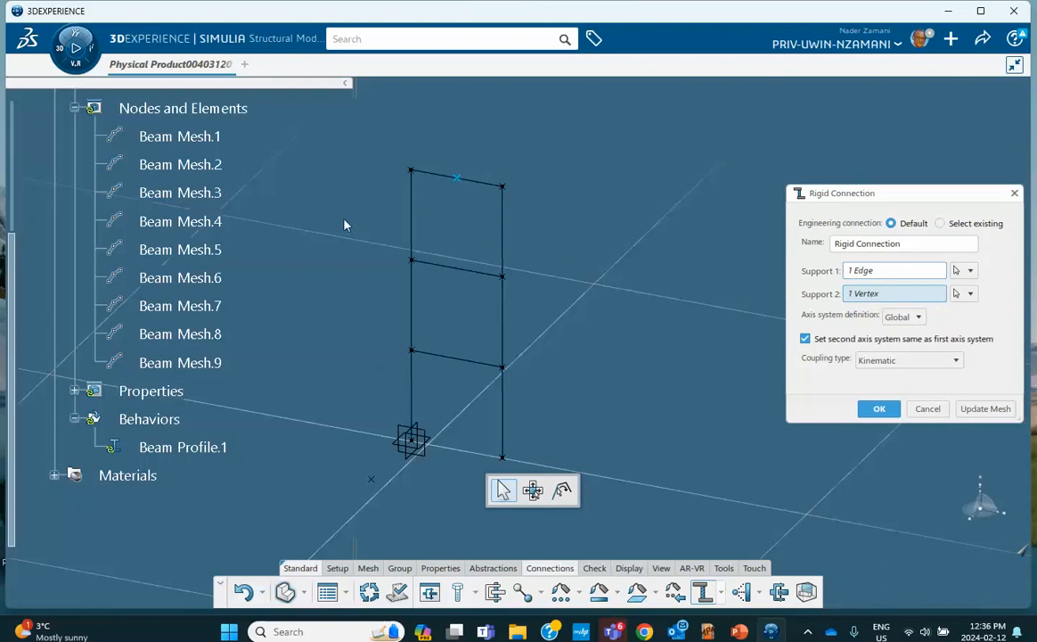
Check Point.11 in the tree and confirm the top beam's rigid connection
{"action": "scroll", "coordinate": [199, 246], "scroll_direction": "up", "scroll_amount": 3}
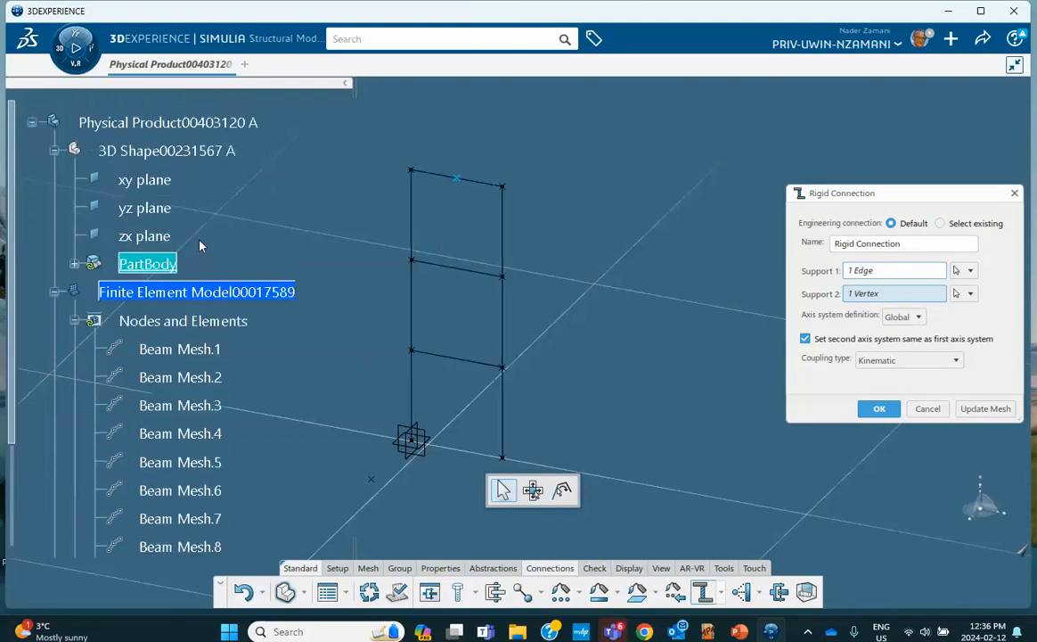
{"action": "scroll", "coordinate": [85, 263], "scroll_direction": "down", "scroll_amount": 5}
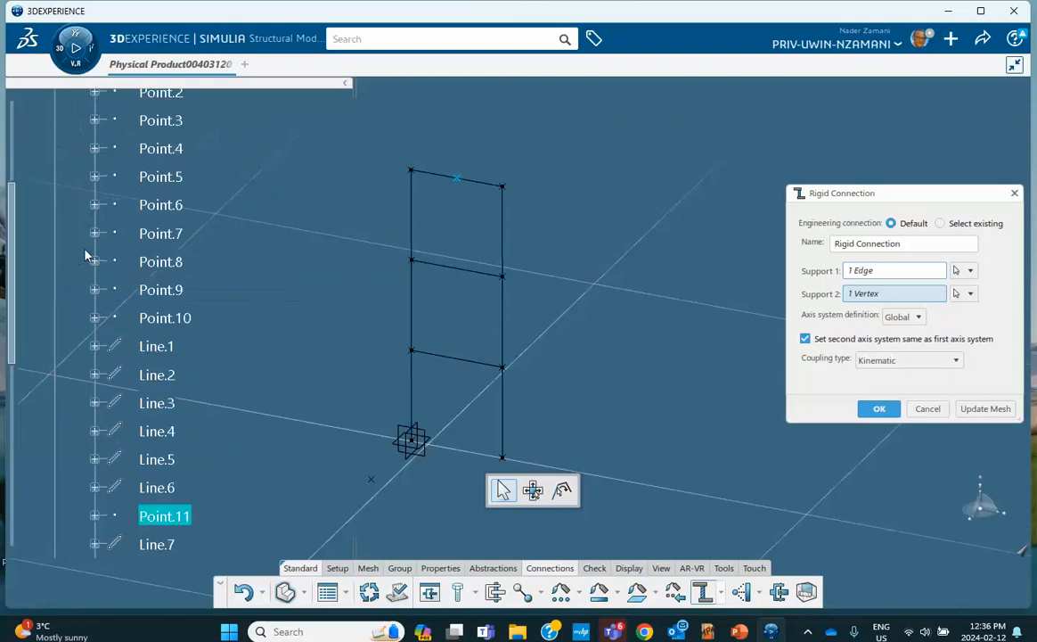
{"action": "scroll", "coordinate": [160, 282], "scroll_direction": "down", "scroll_amount": 1}
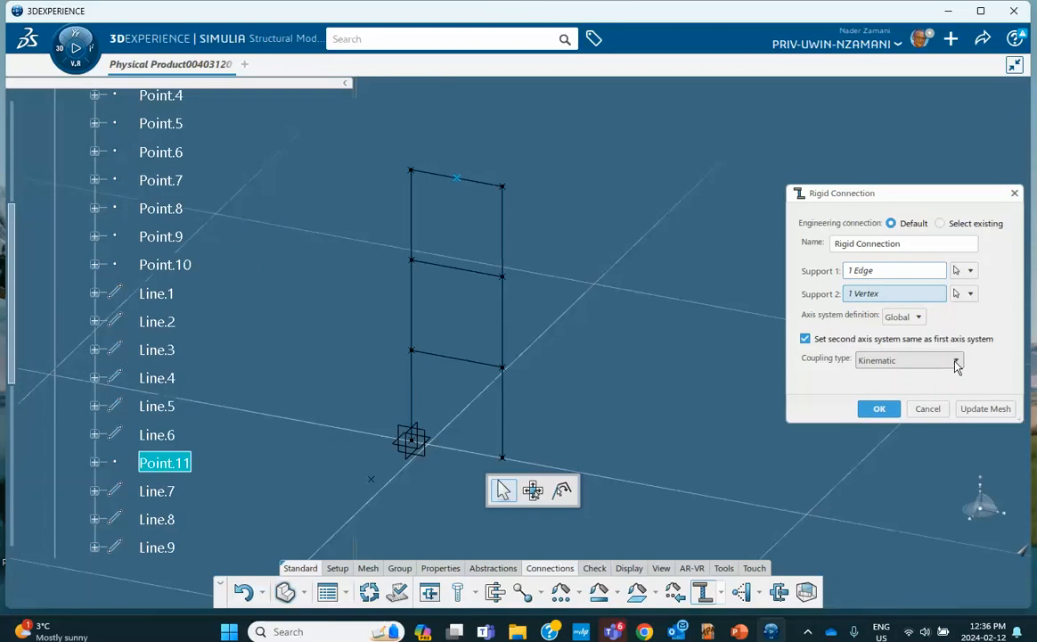
{"action": "left_click", "coordinate": [878, 408]}
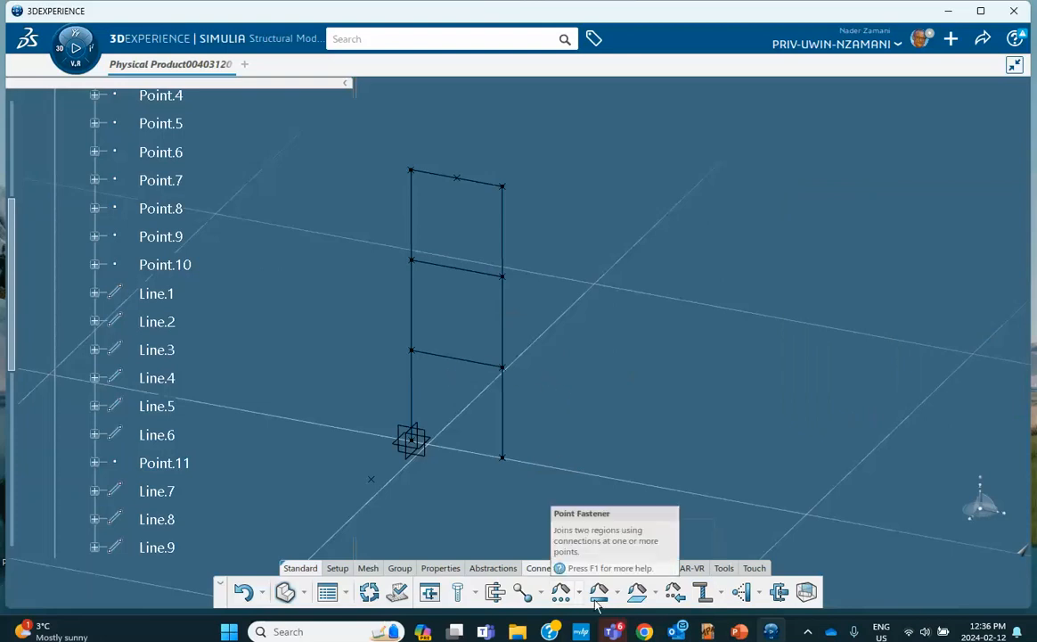
Rigidly connect middle floor beam Line.8 to a new midpoint Point.12 at ratio 0.5
{"action": "left_click", "coordinate": [704, 592]}
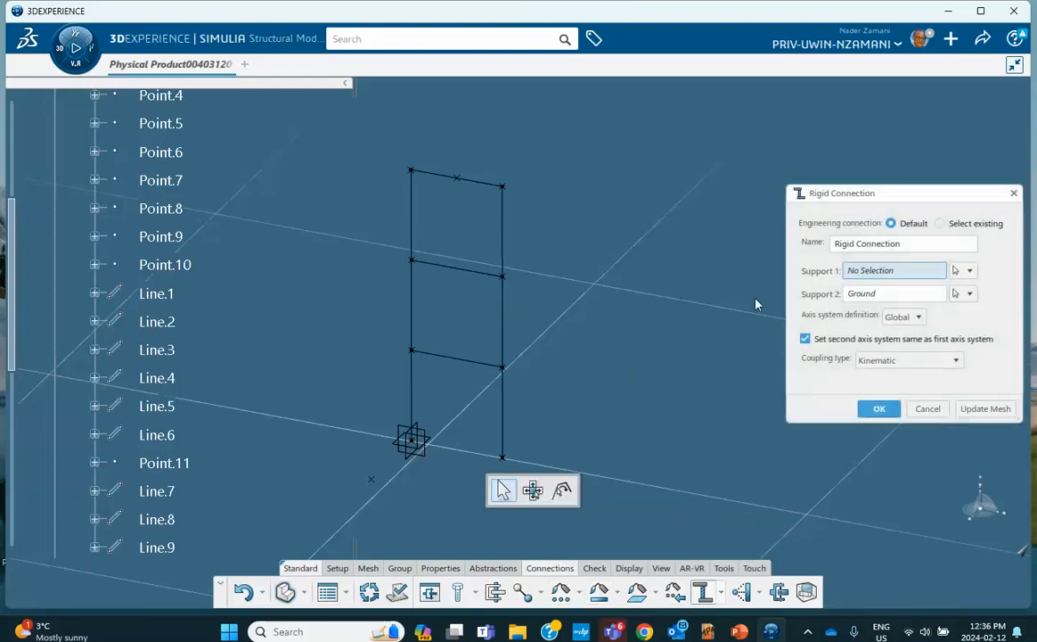
{"action": "left_click", "coordinate": [461, 272]}
{"action": "right_click", "coordinate": [864, 297]}
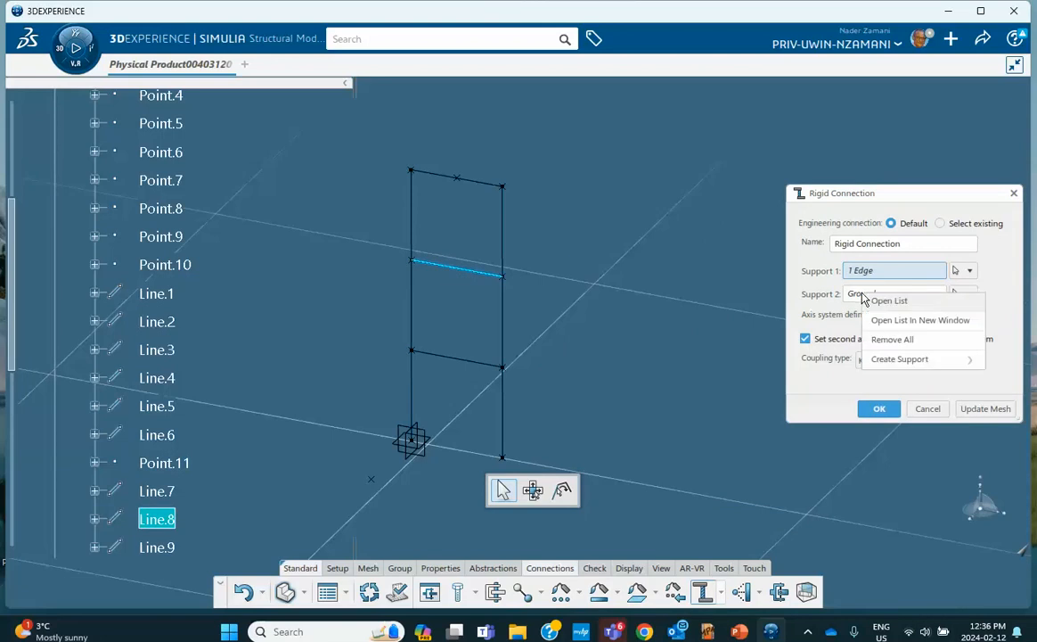
{"action": "mouse_move", "coordinate": [883, 359]}
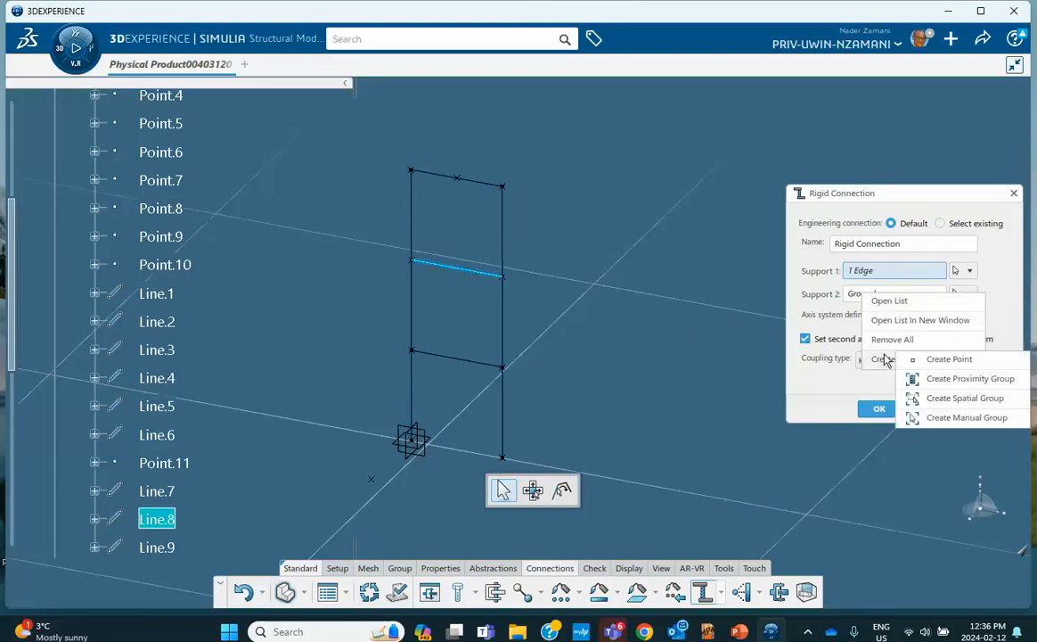
{"action": "left_click", "coordinate": [946, 359]}
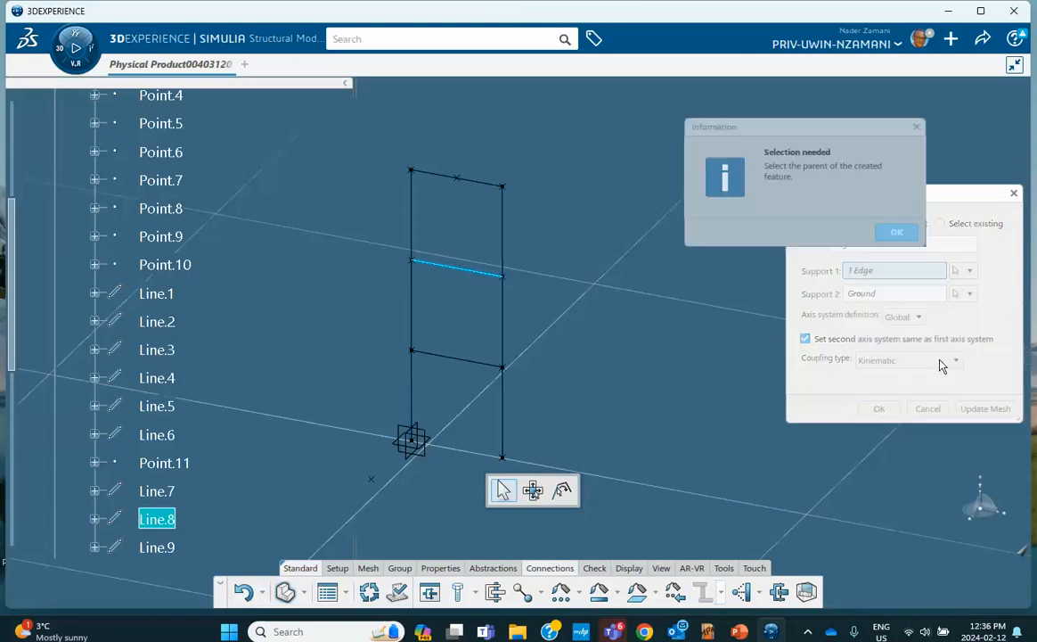
{"action": "left_click", "coordinate": [467, 274]}
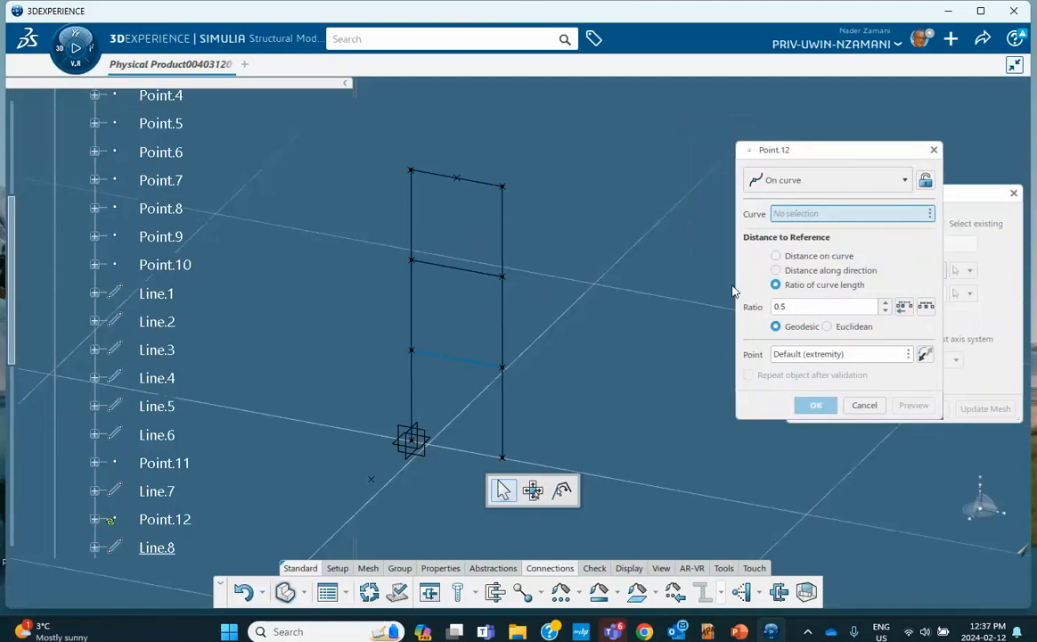
{"action": "left_click", "coordinate": [474, 277]}
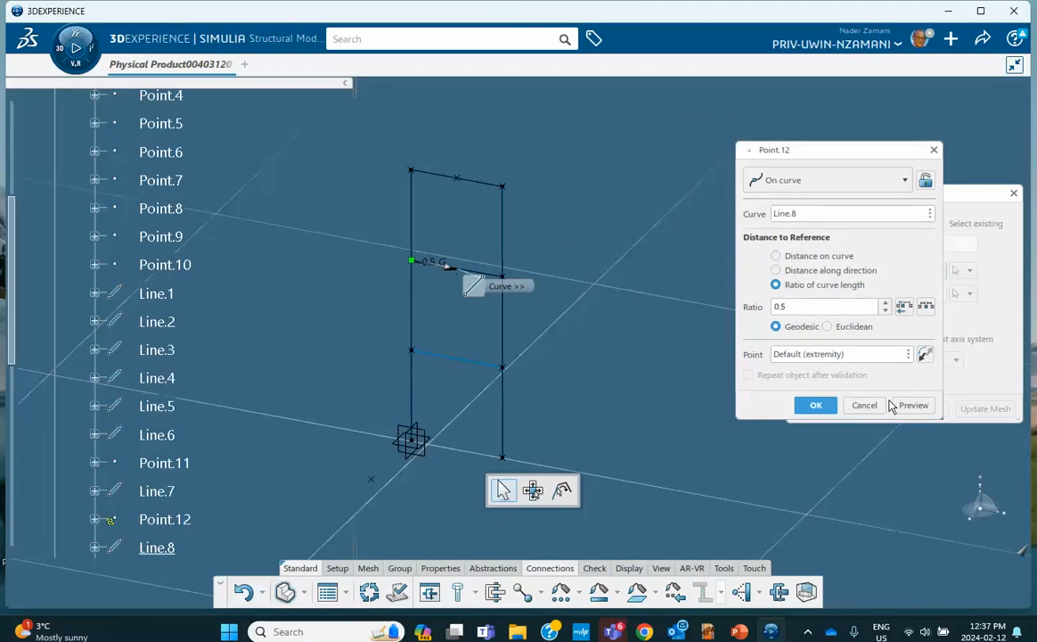
{"action": "left_click", "coordinate": [816, 406]}
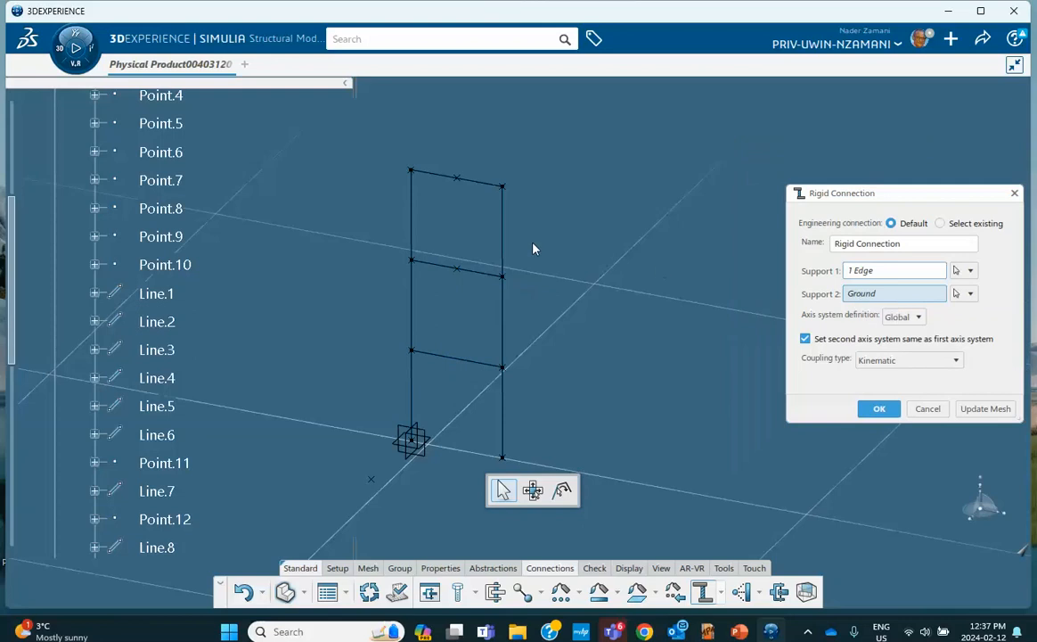
{"action": "left_click", "coordinate": [457, 271]}
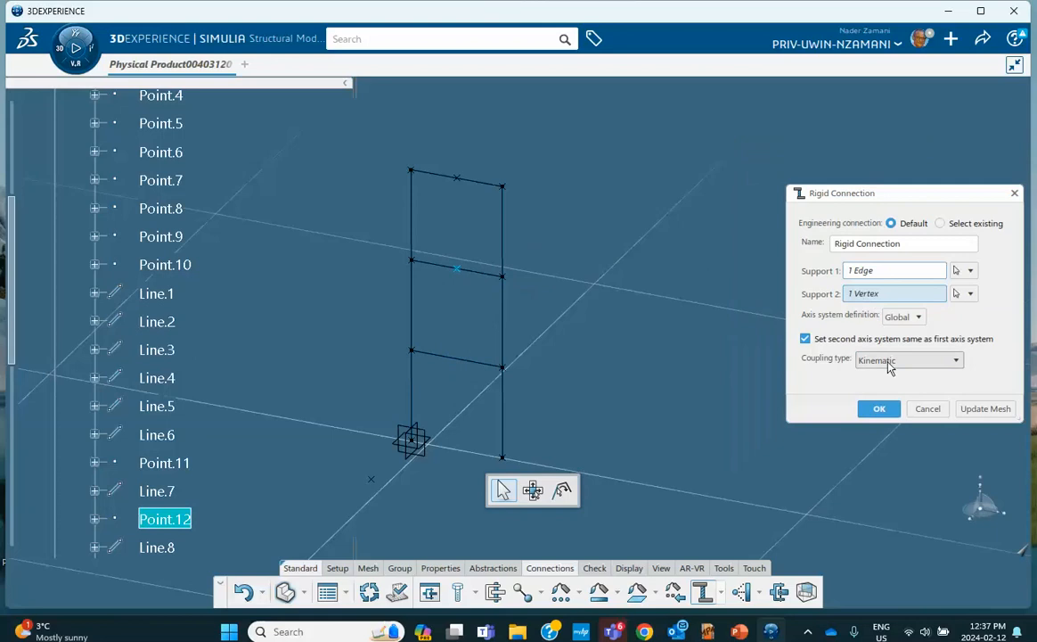
{"action": "left_click", "coordinate": [880, 409]}
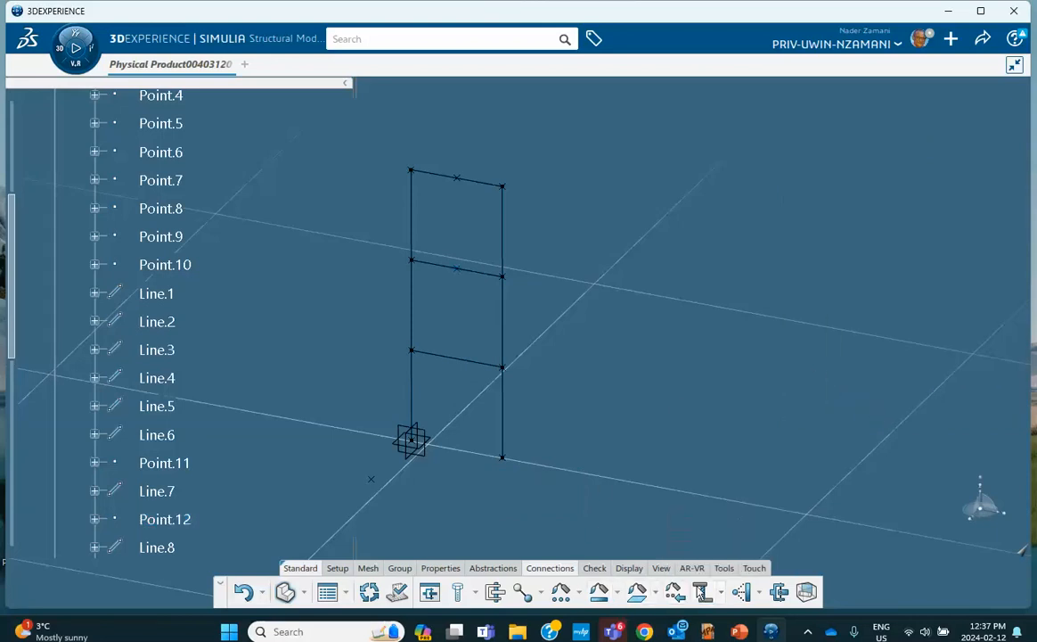
Rigidly connect the bottom floor beam Line.9 to a new Point.13 created on it, using kinematic coupling
{"action": "left_click", "coordinate": [704, 591]}
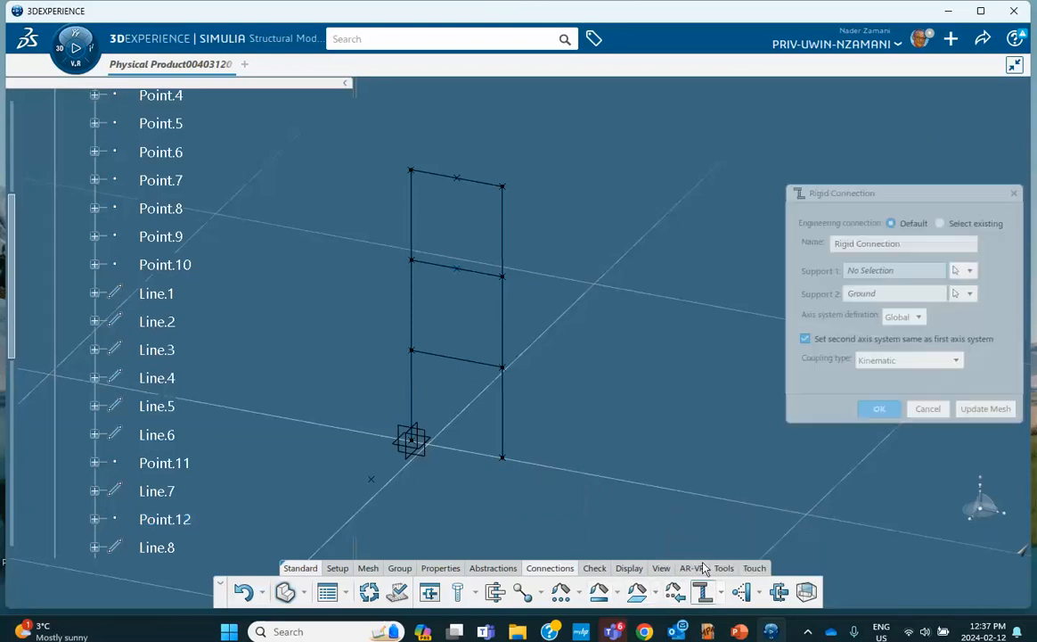
{"action": "left_click", "coordinate": [465, 360]}
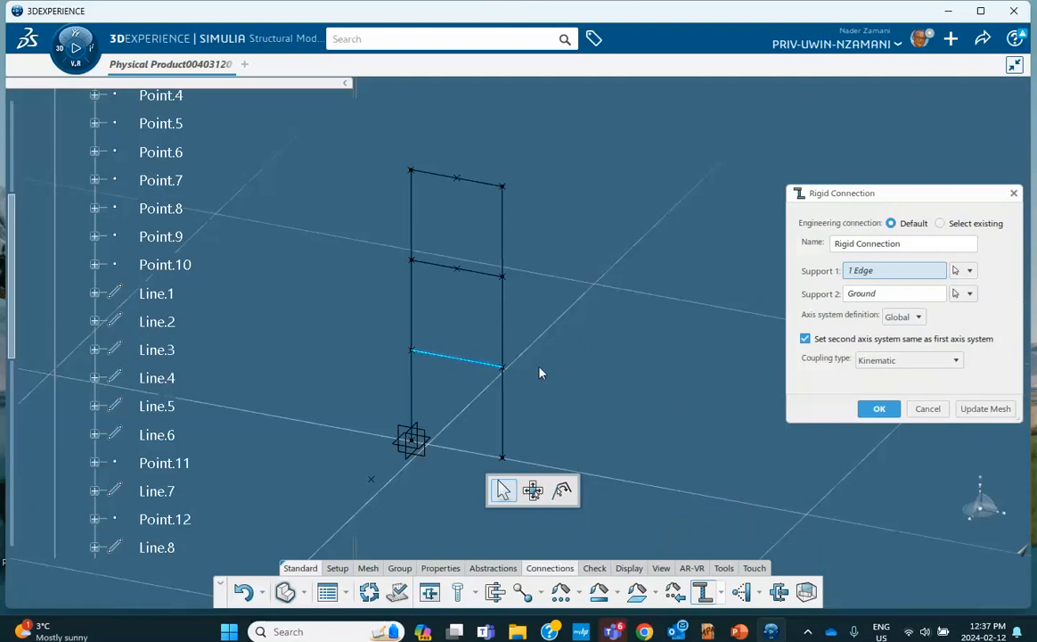
{"action": "right_click", "coordinate": [869, 298]}
{"action": "mouse_move", "coordinate": [896, 365]}
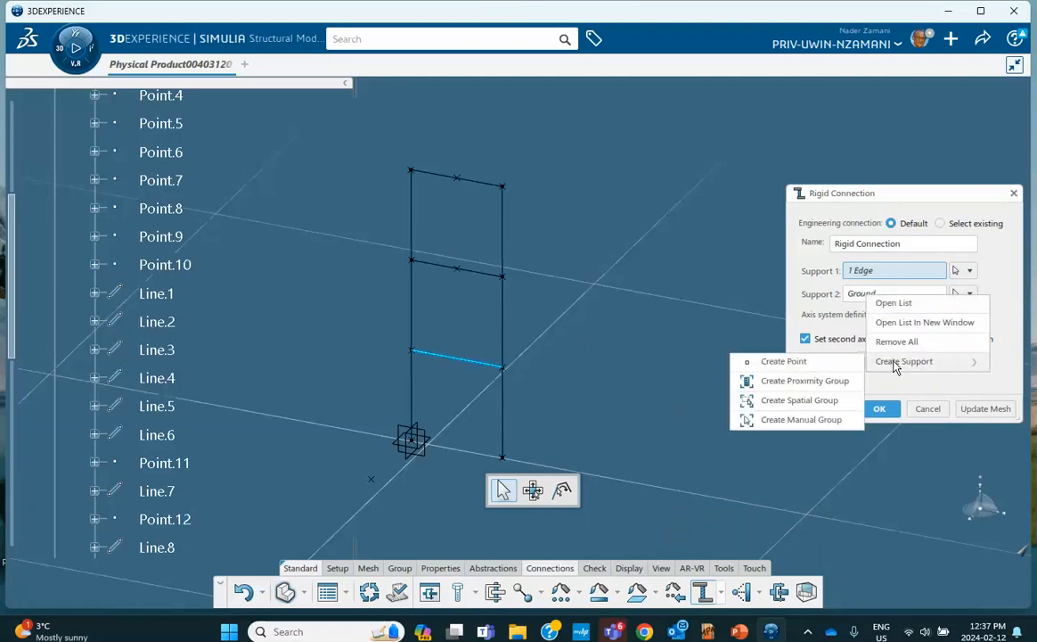
{"action": "left_click", "coordinate": [784, 362]}
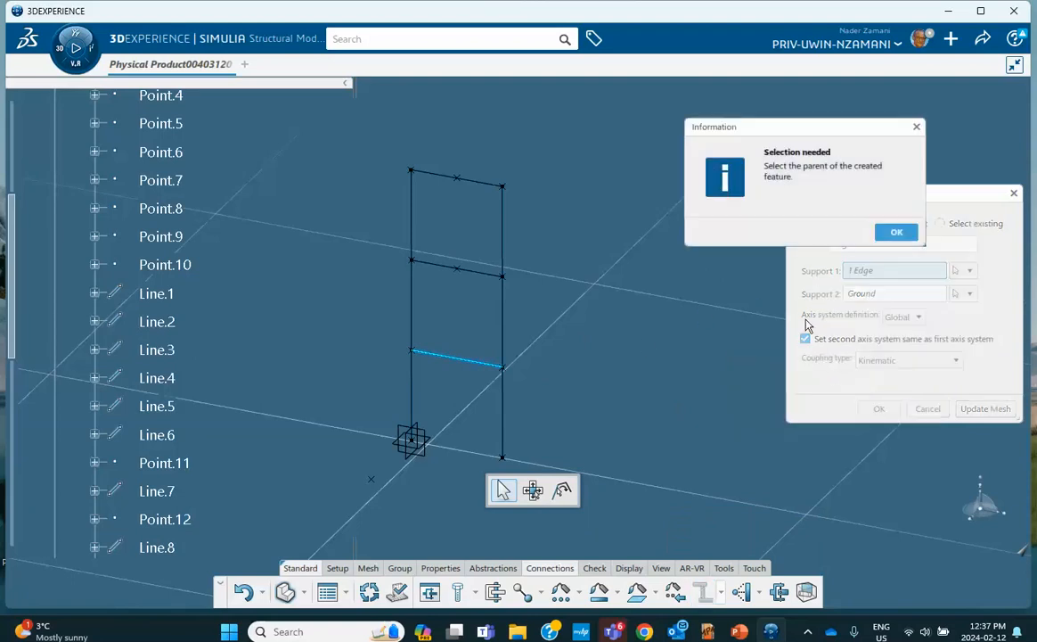
{"action": "left_click", "coordinate": [468, 365]}
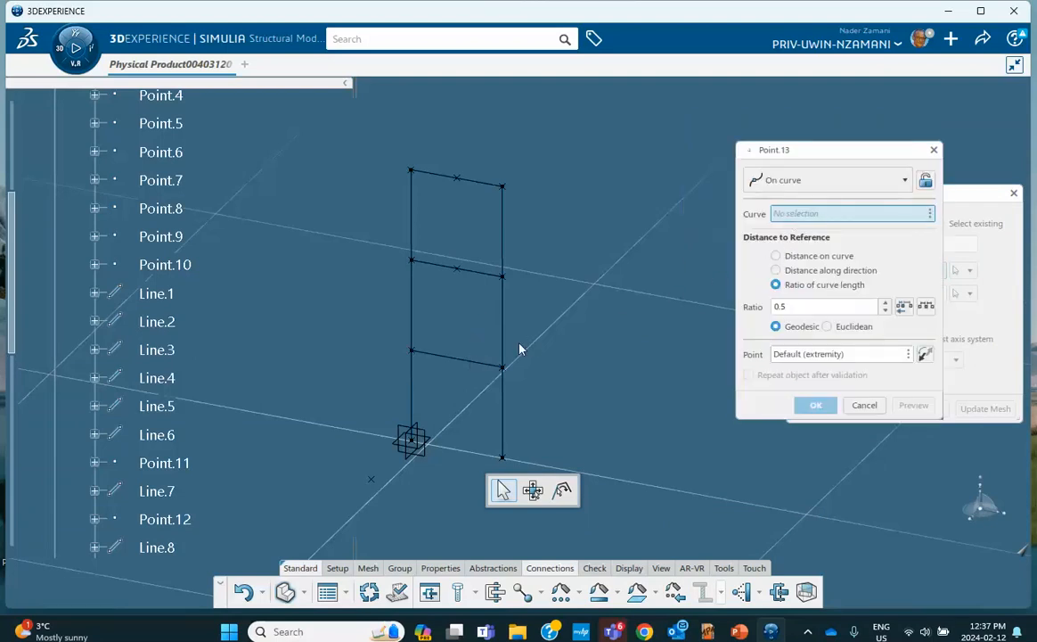
{"action": "left_click", "coordinate": [472, 363]}
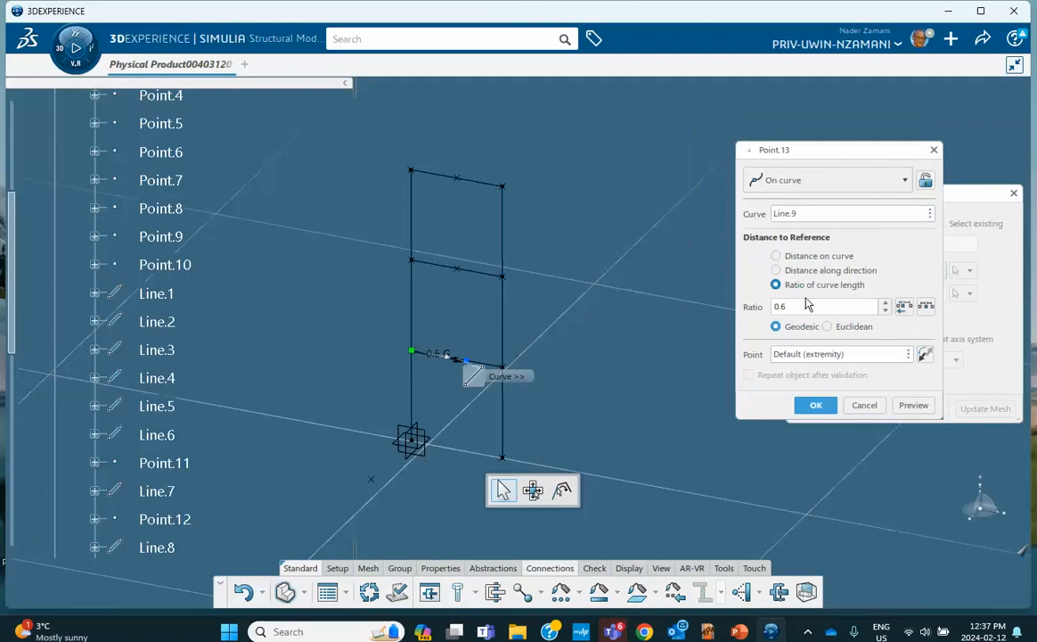
{"action": "left_click", "coordinate": [817, 405]}
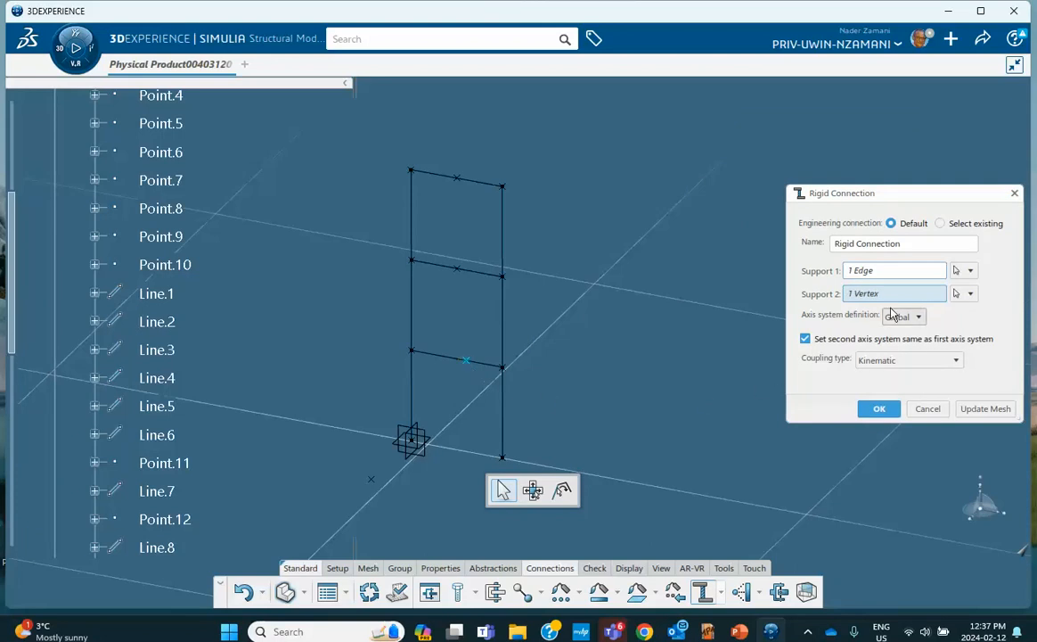
{"action": "left_click", "coordinate": [877, 410]}
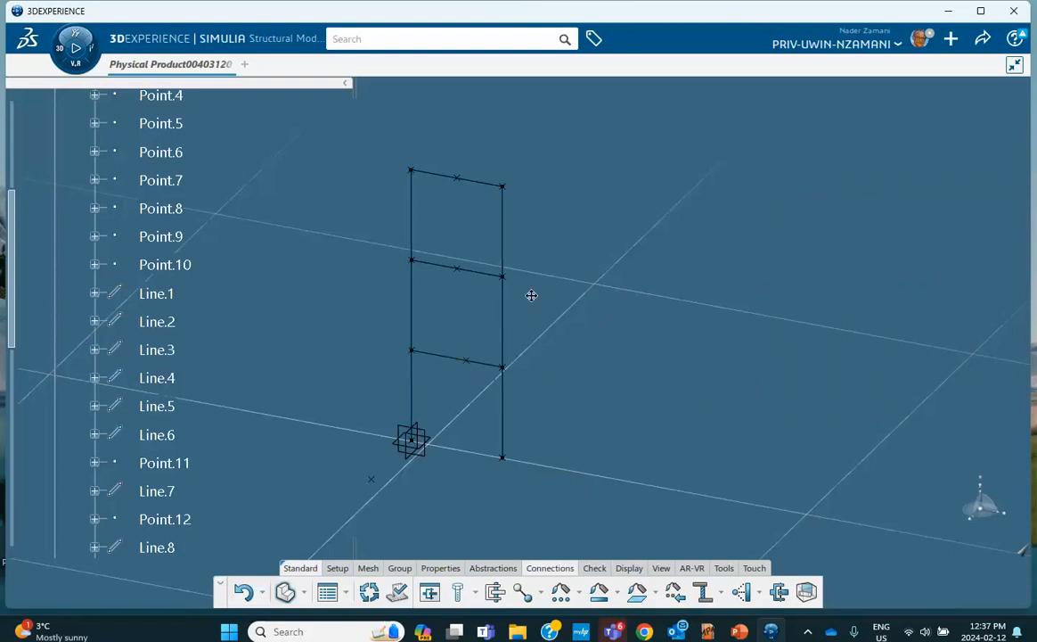
In Part Design, change Point.13's ratio on Line.9 from 0.6 to place it at the beam's middle
{"action": "middle_click_drag", "start_coordinate": [530, 297], "coordinate": [509, 233], "text": "ctrl"}
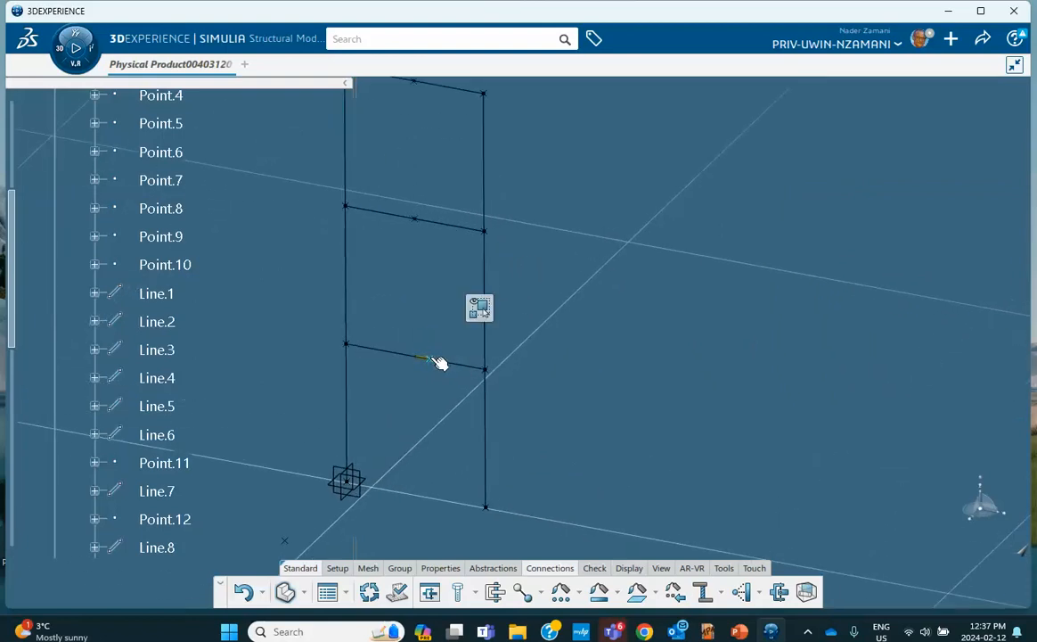
{"action": "double_click", "coordinate": [433, 358]}
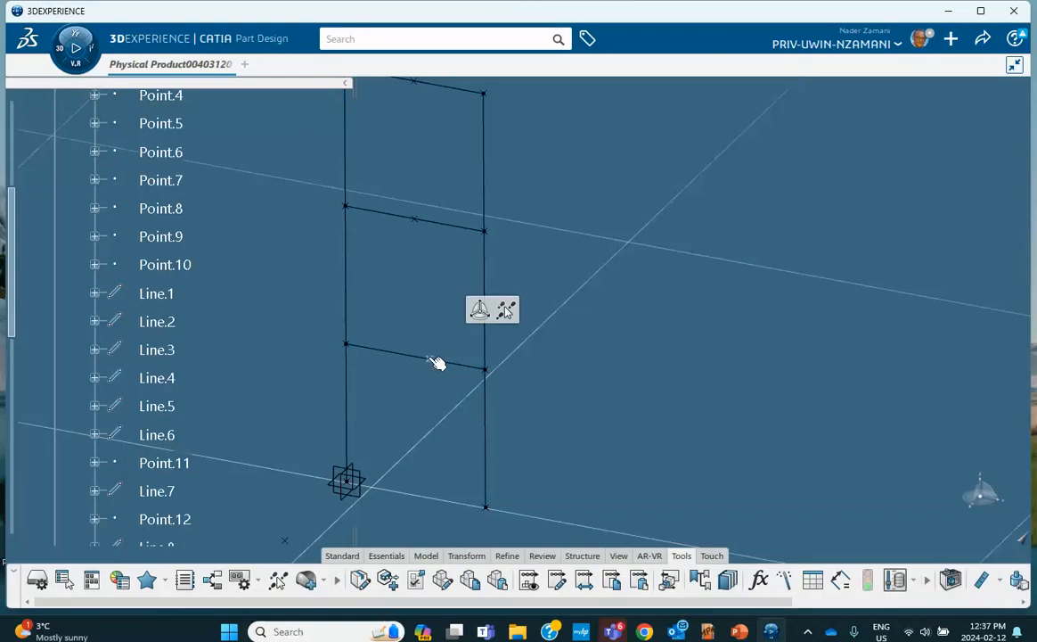
{"action": "double_click", "coordinate": [432, 359]}
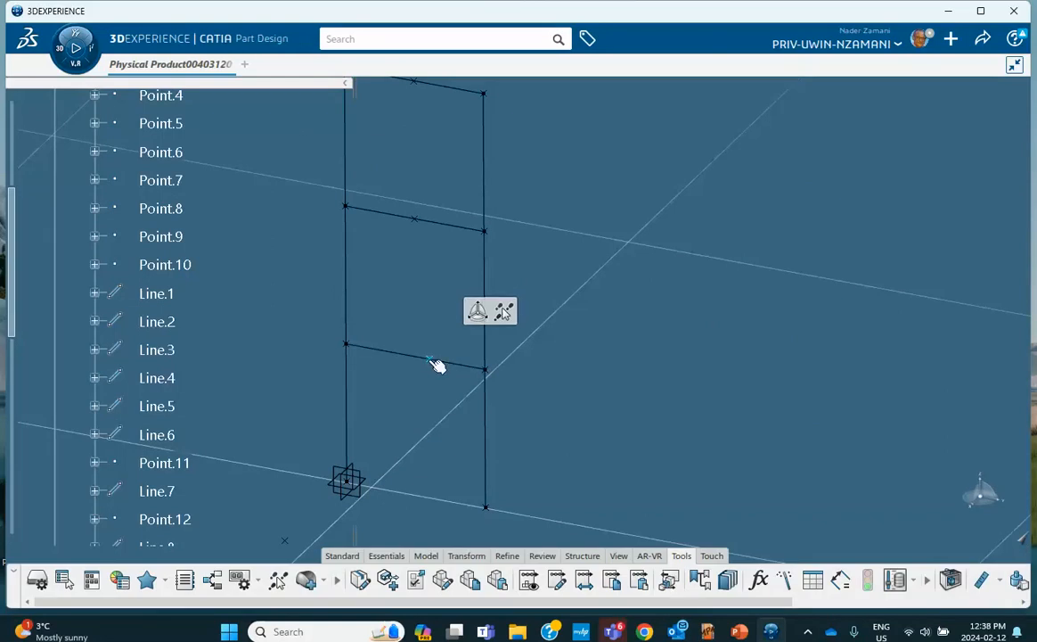
{"action": "scroll", "coordinate": [185, 346], "scroll_direction": "down", "scroll_amount": 2}
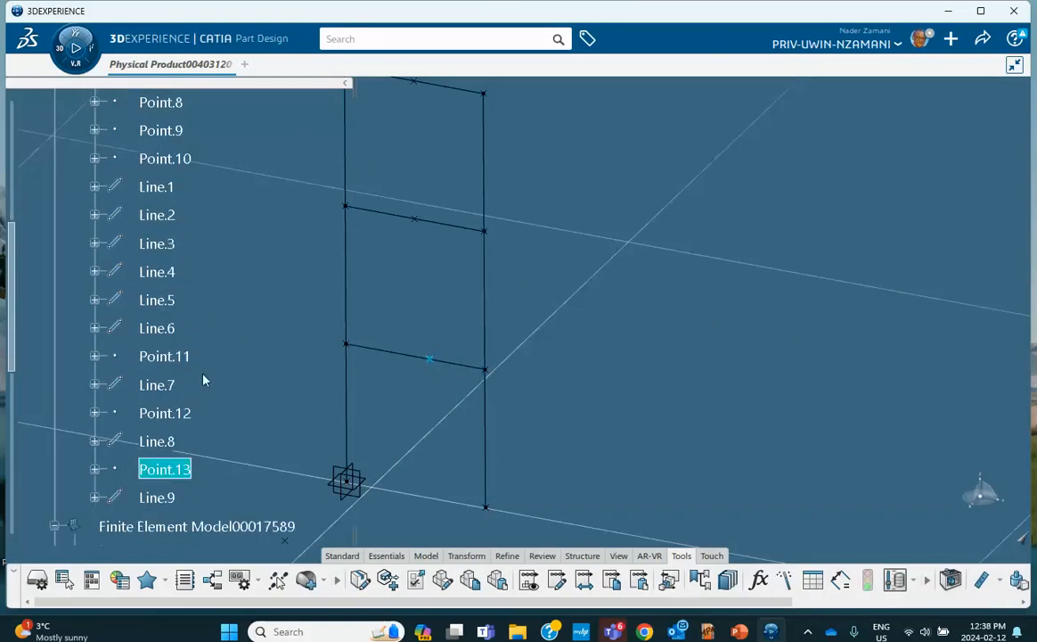
{"action": "double_click", "coordinate": [165, 469]}
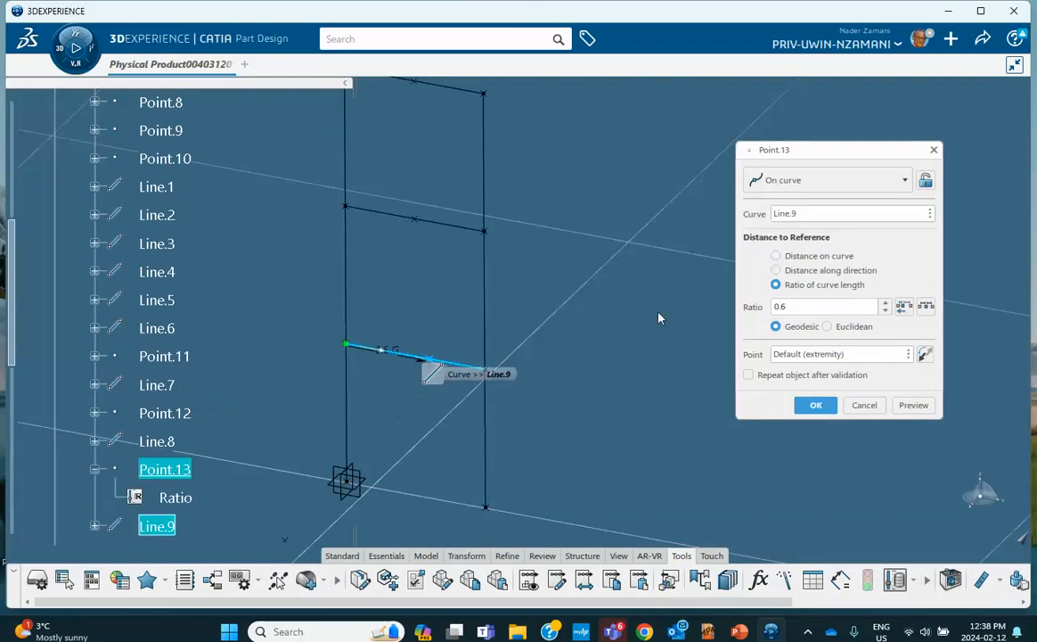
{"action": "left_click_drag", "start_coordinate": [785, 312], "coordinate": [745, 310]}
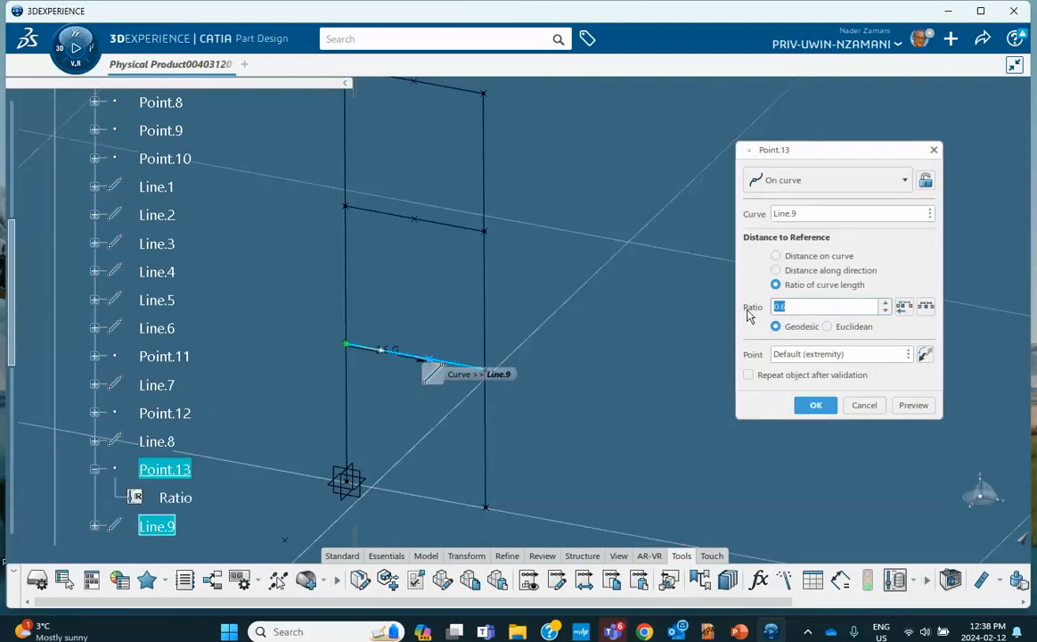
{"action": "type", "text": "1"}
{"action": "left_click", "coordinate": [816, 405]}
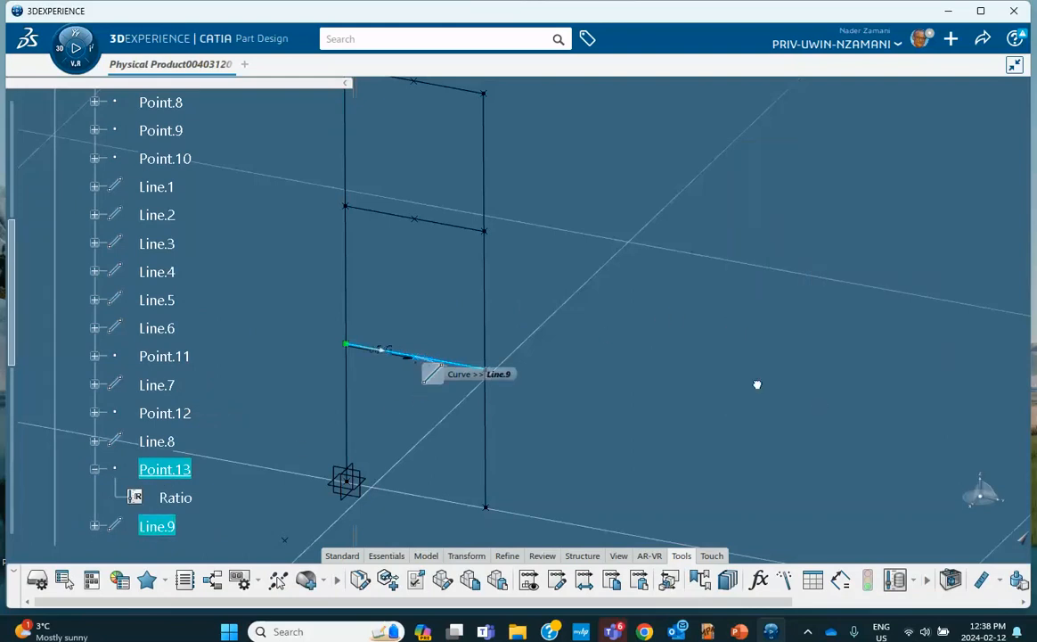
Leave Part Design and return to the Finite Element Model
{"action": "scroll", "coordinate": [187, 396], "scroll_direction": "down", "scroll_amount": 4}
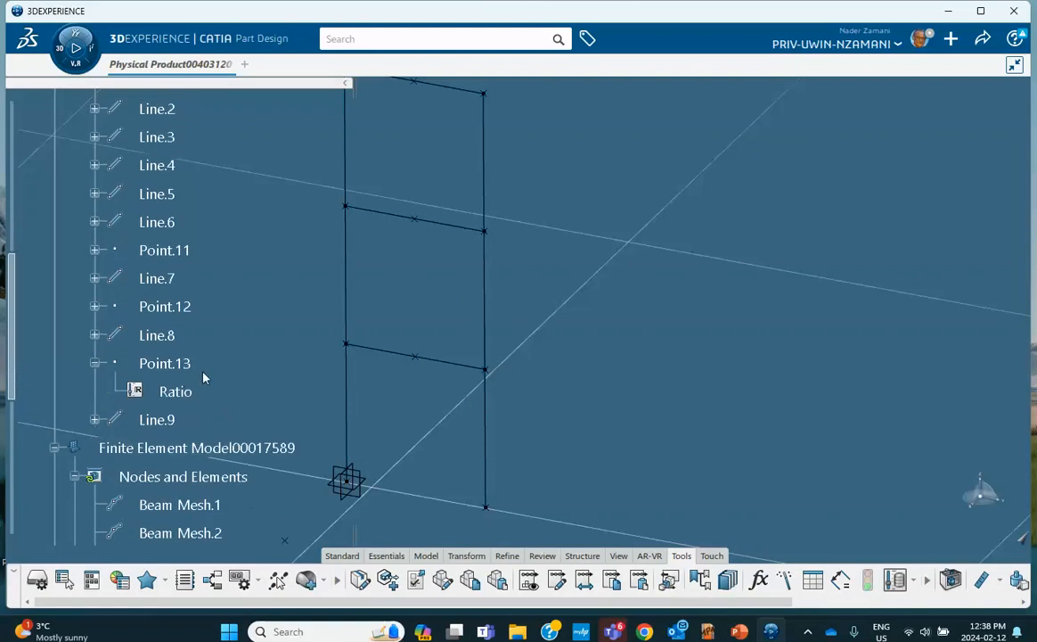
{"action": "scroll", "coordinate": [168, 329], "scroll_direction": "down", "scroll_amount": 5}
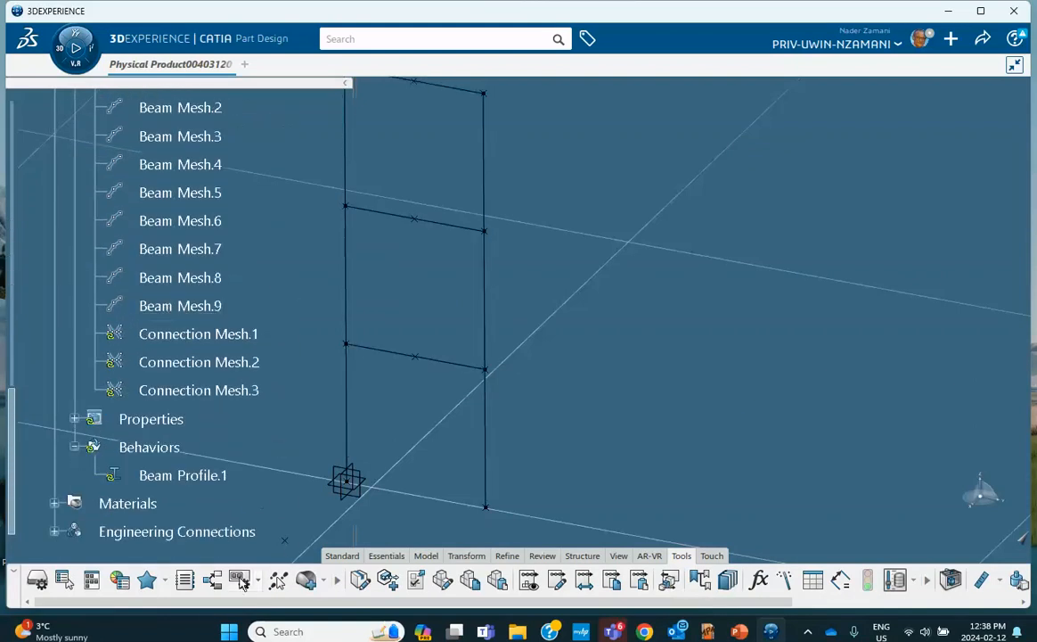
{"action": "left_click", "coordinate": [389, 563]}
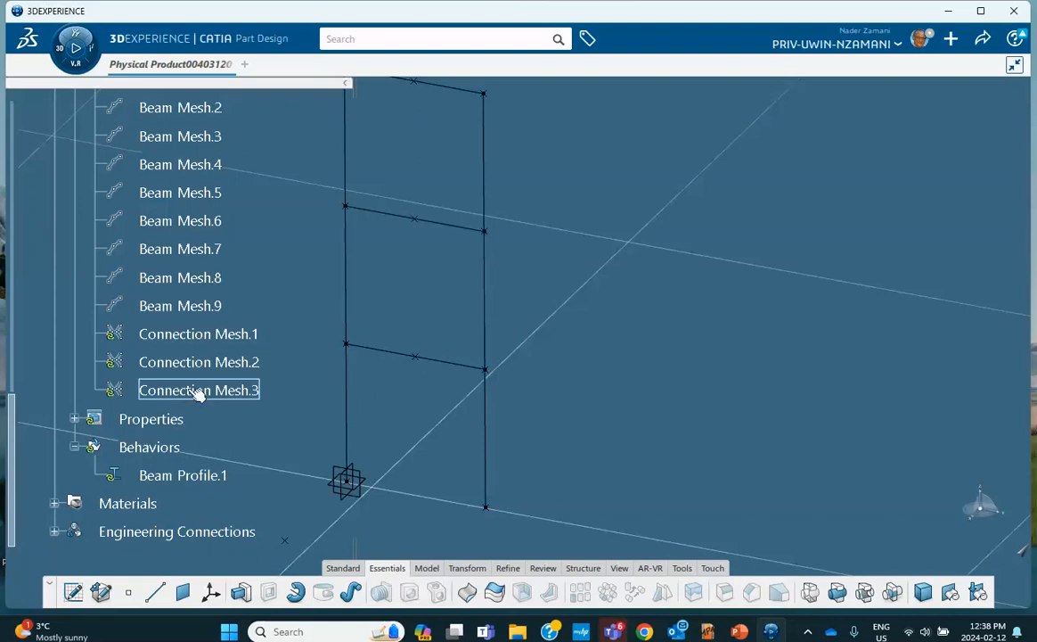
{"action": "scroll", "coordinate": [198, 379], "scroll_direction": "up", "scroll_amount": 3}
{"action": "scroll", "coordinate": [196, 370], "scroll_direction": "up", "scroll_amount": 1}
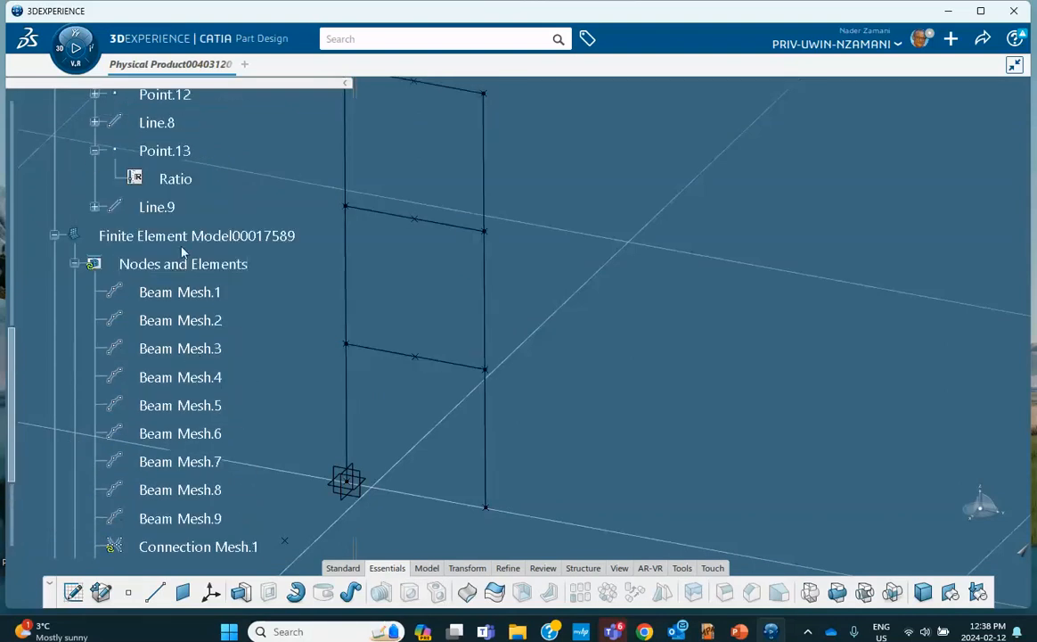
{"action": "double_click", "coordinate": [191, 236]}
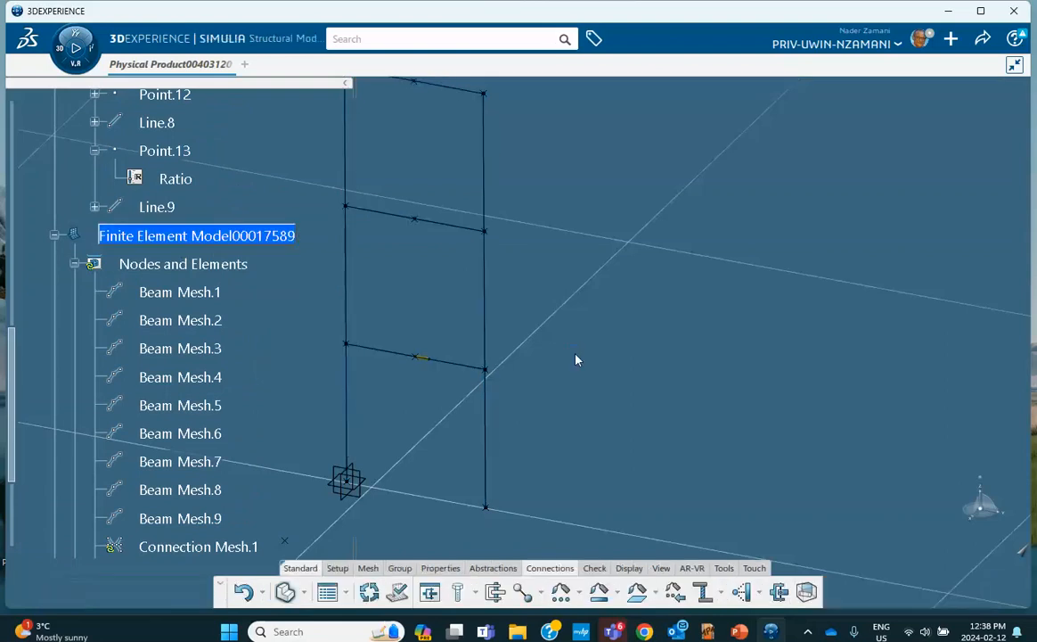
Update the mesh so Connection Mesh.1–3 follow the bottom beam's relocated midpoint
{"action": "scroll", "coordinate": [256, 339], "scroll_direction": "down", "scroll_amount": 6}
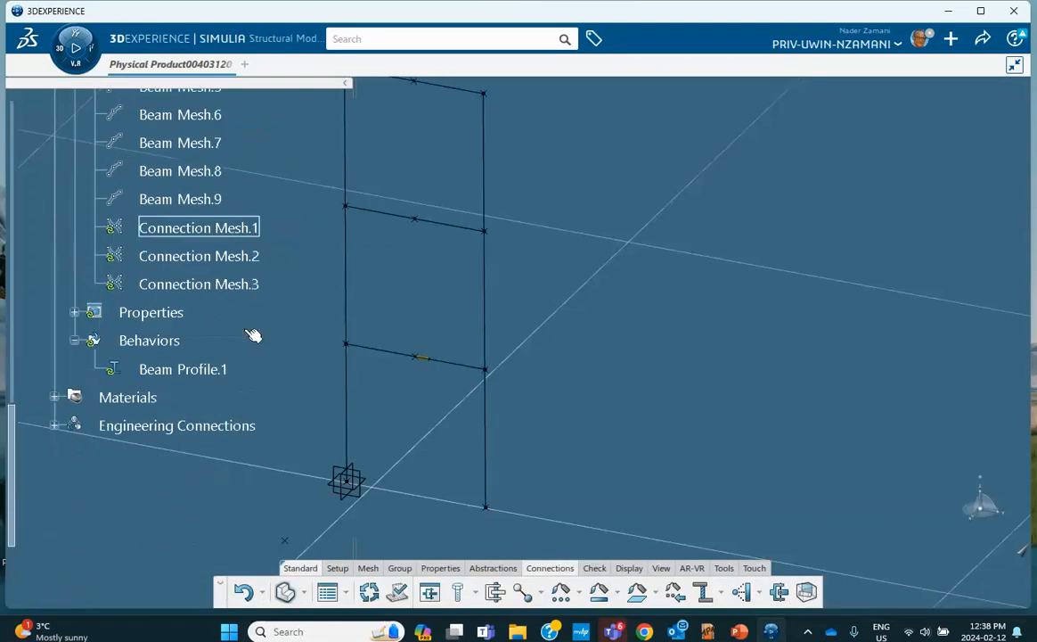
{"action": "left_click", "coordinate": [368, 592]}
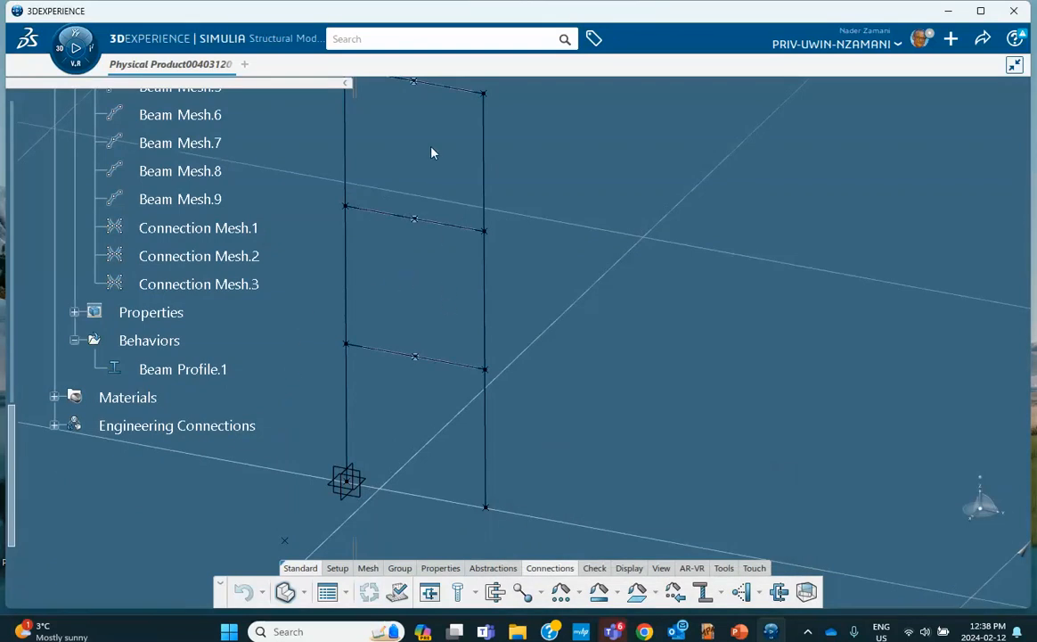
{"action": "middle_click_drag", "start_coordinate": [432, 149], "coordinate": [451, 201]}
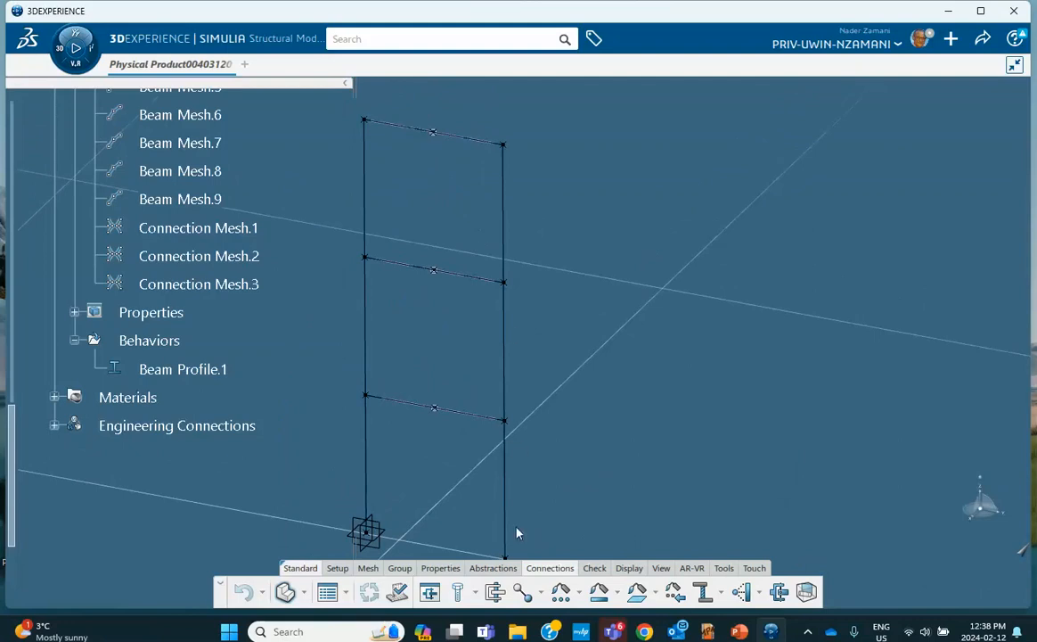
Start Point Inertia.1 on the top beam's midpoint and look up the 5181 kg floor mass on the slide
{"action": "left_click", "coordinate": [482, 568]}
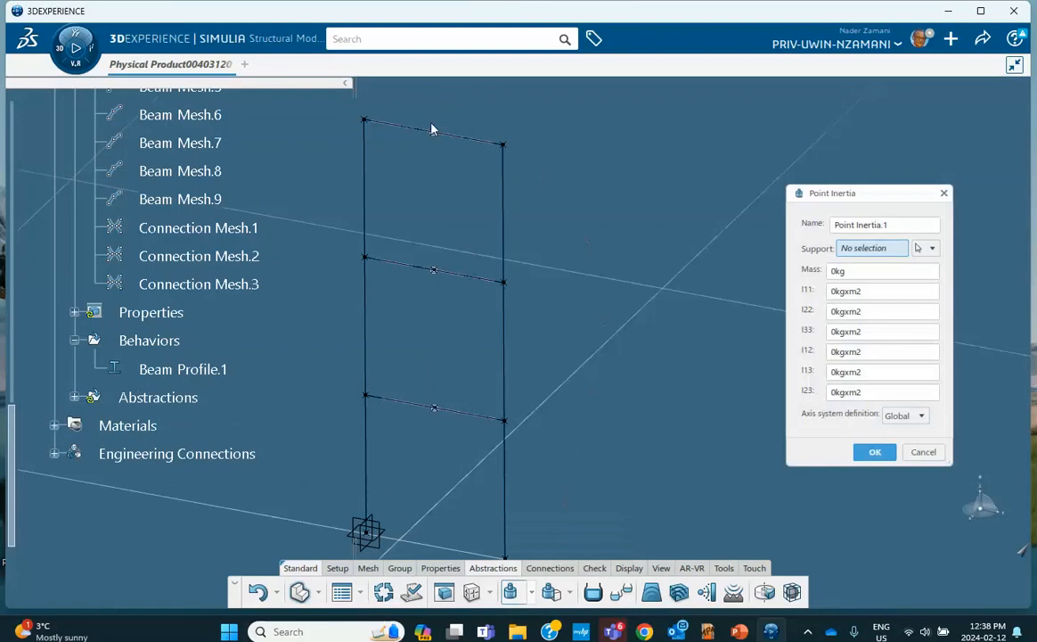
{"action": "left_click", "coordinate": [441, 136]}
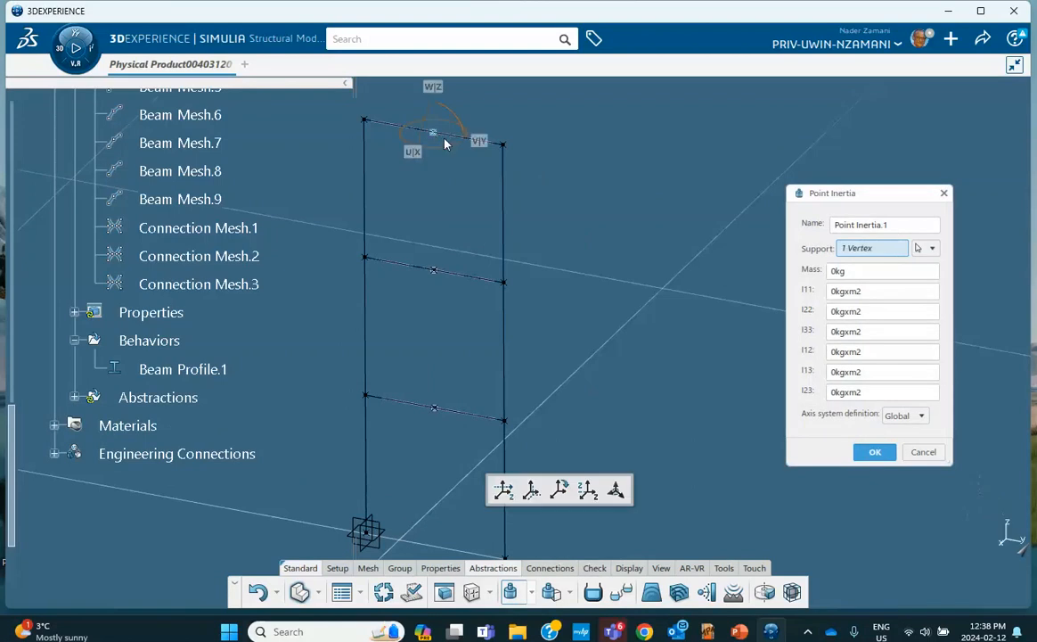
{"action": "double_click", "coordinate": [864, 271]}
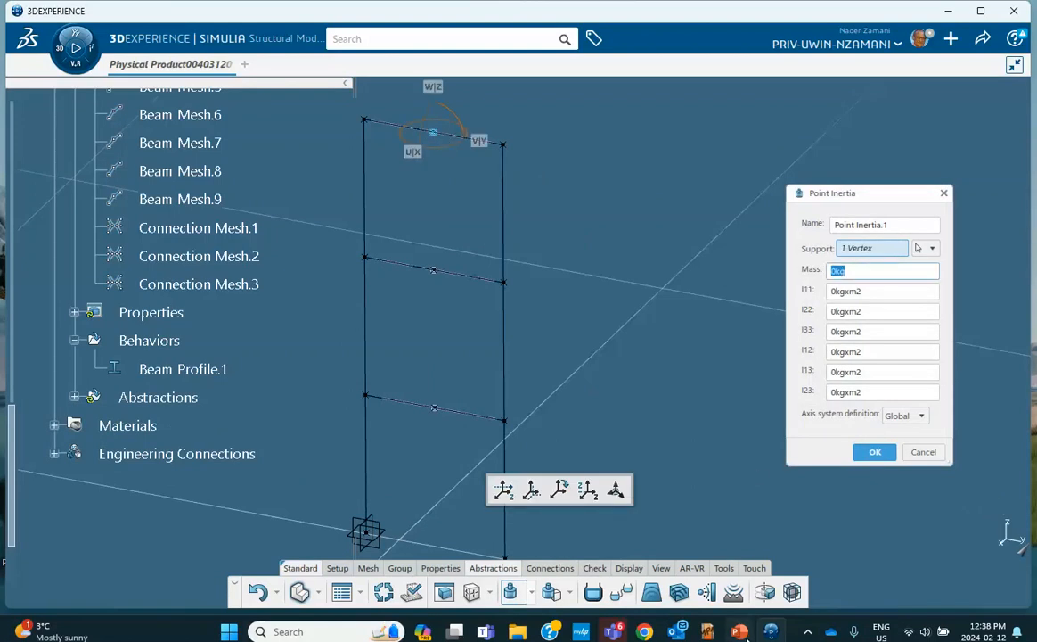
{"action": "key", "text": "alt+Tab"}
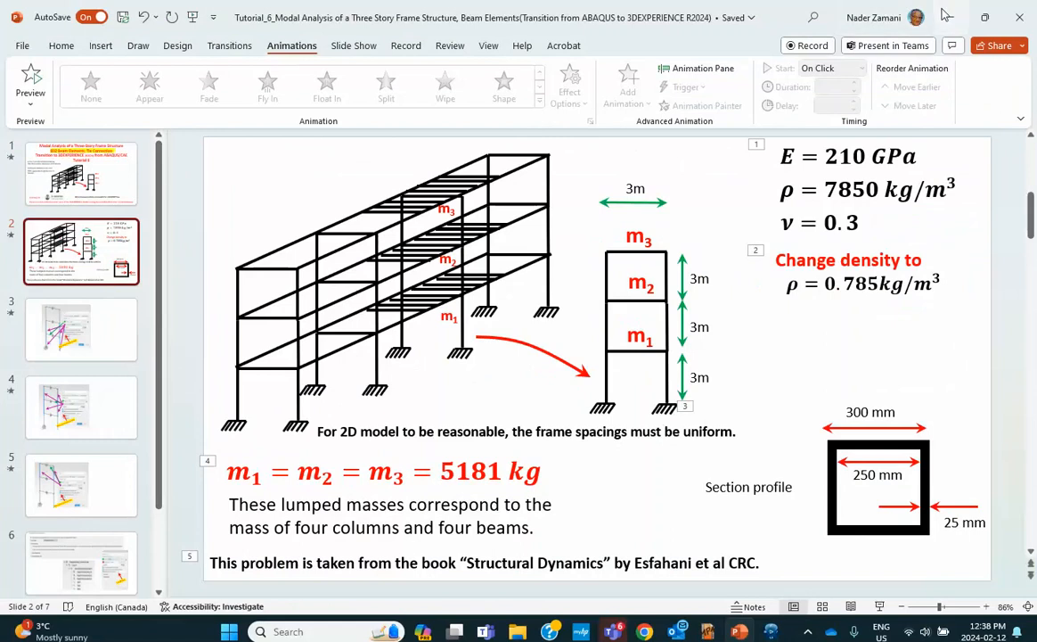
{"action": "key", "text": "alt+Tab"}
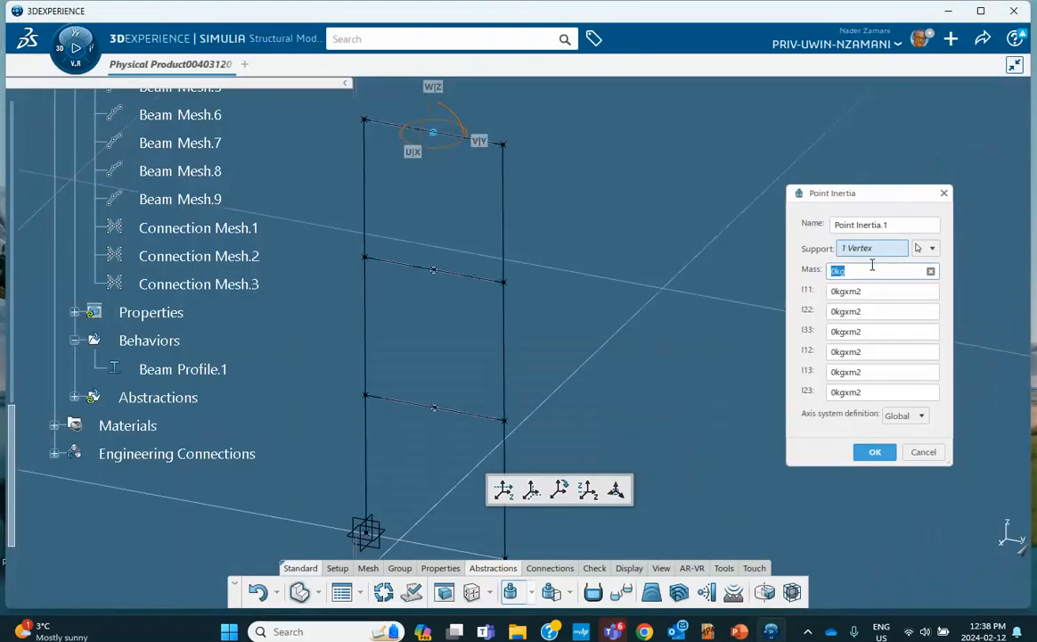
Set the top floor point inertia mass to 5181 kg and confirm it
{"action": "type", "text": "5181"}
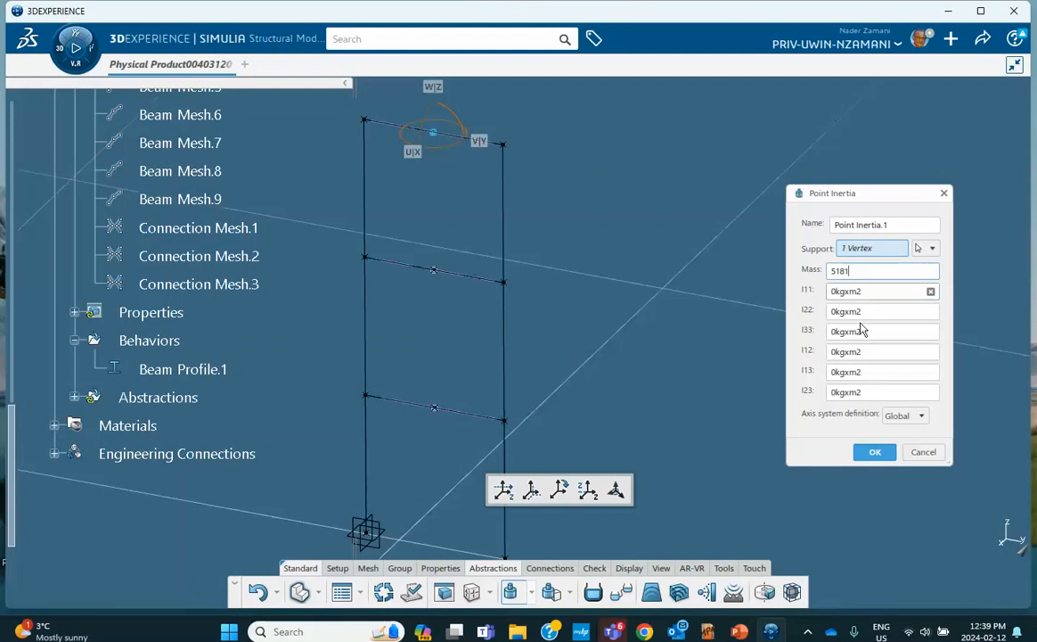
{"action": "left_click", "coordinate": [876, 456]}
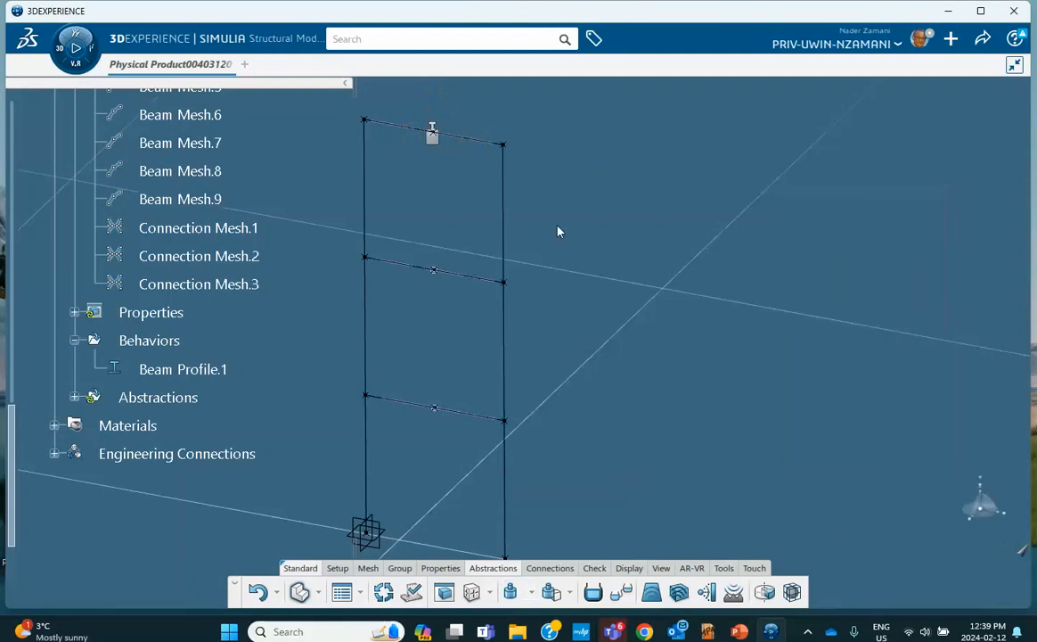
Create Point Inertia.2 and Point Inertia.3, each 5181 kg, on the middle and bottom beam midpoints
{"action": "left_click", "coordinate": [510, 591]}
{"action": "left_click", "coordinate": [436, 271]}
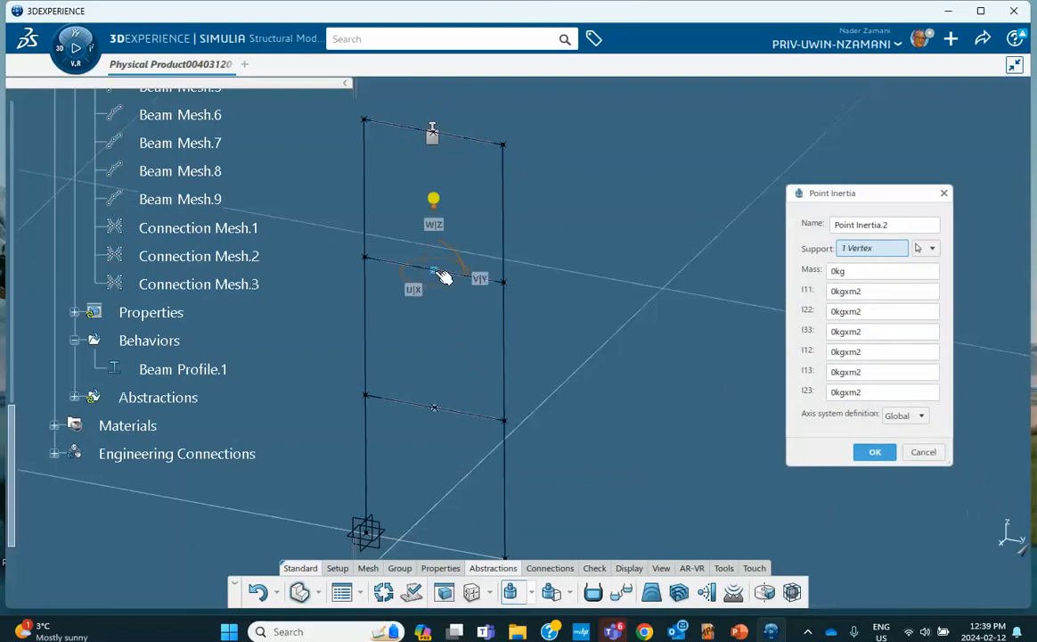
{"action": "left_click", "coordinate": [864, 273]}
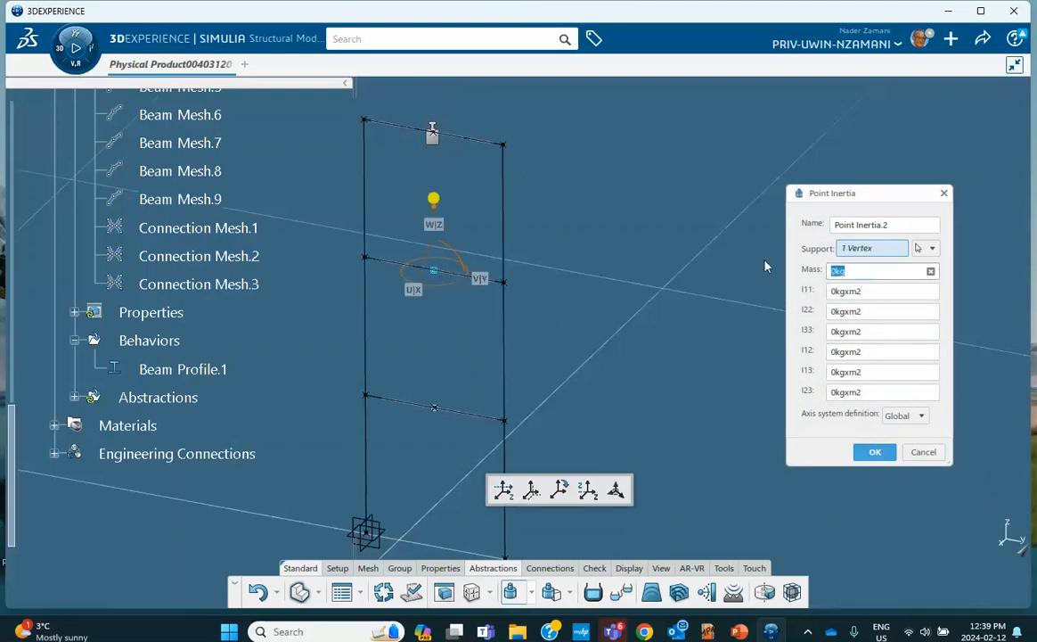
{"action": "type", "text": "5181"}
{"action": "left_click", "coordinate": [874, 452]}
{"action": "left_click", "coordinate": [511, 591]}
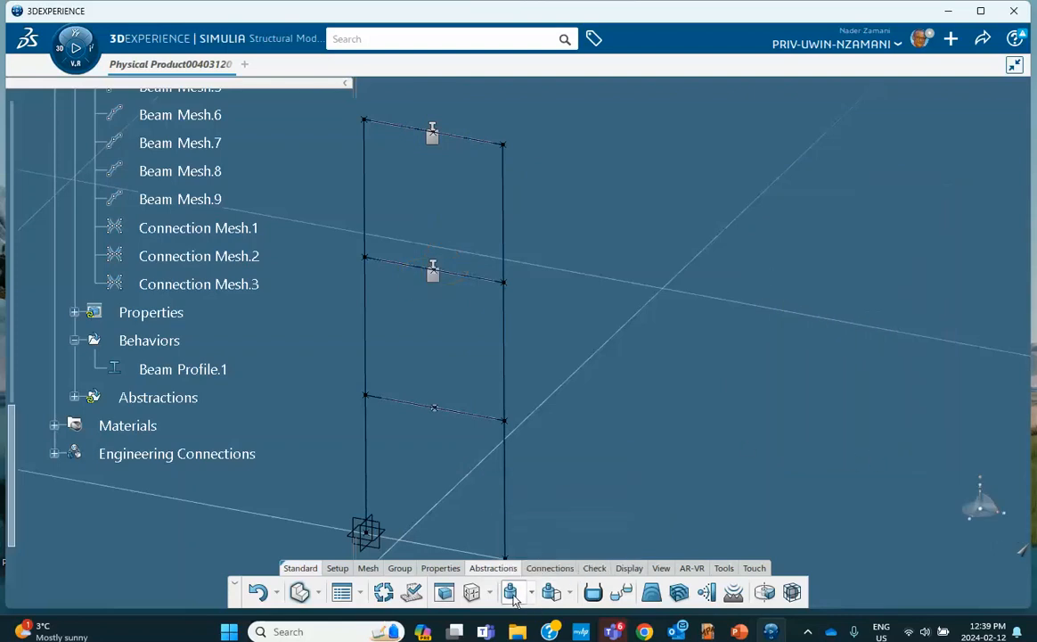
{"action": "left_click", "coordinate": [434, 408]}
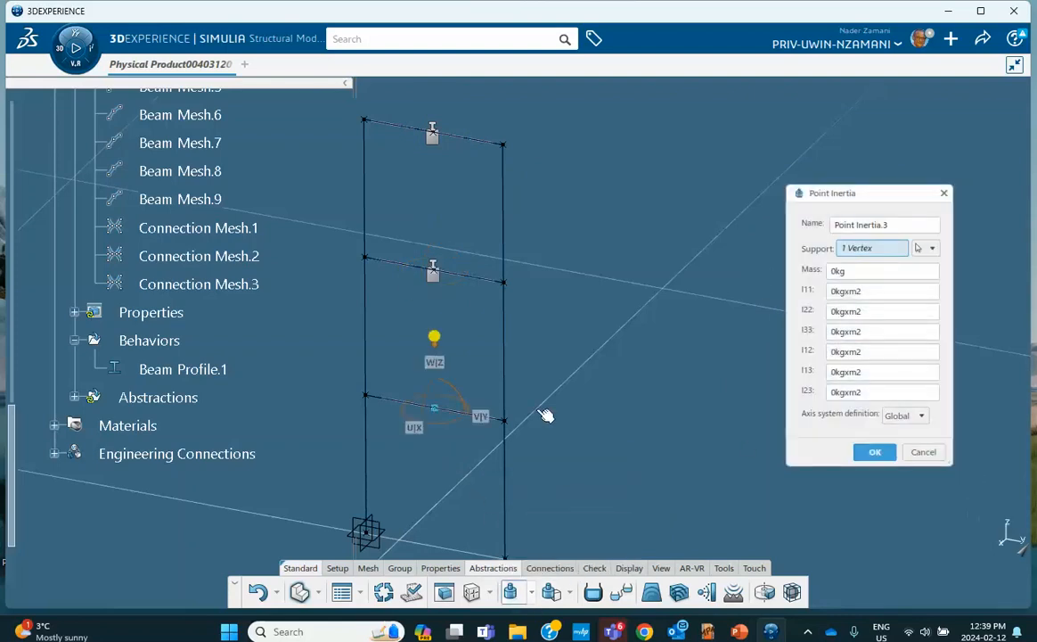
{"action": "double_click", "coordinate": [852, 272]}
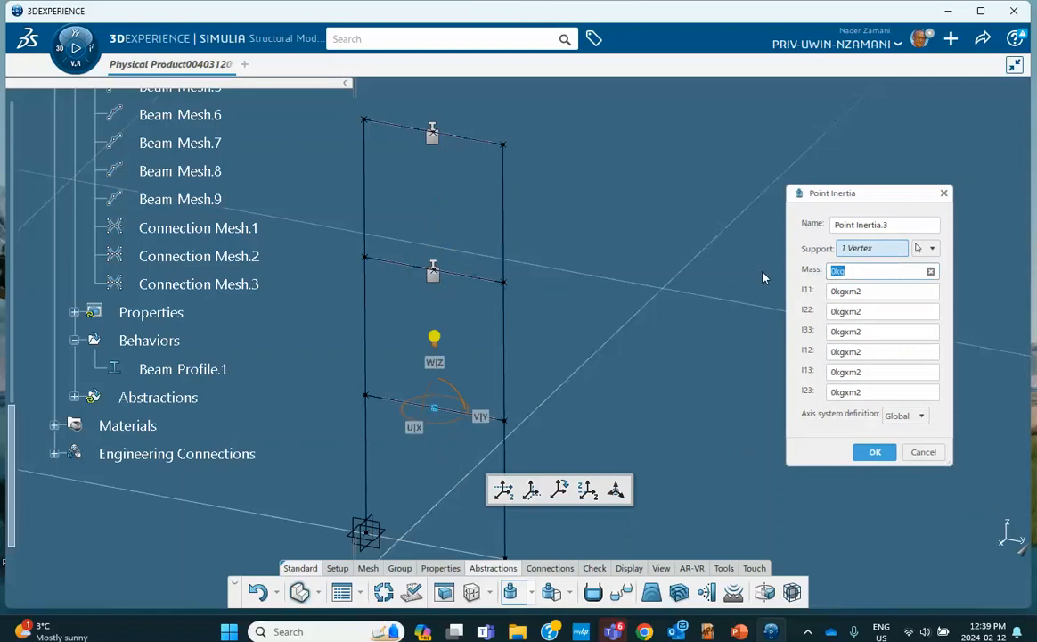
{"action": "type", "text": "5181"}
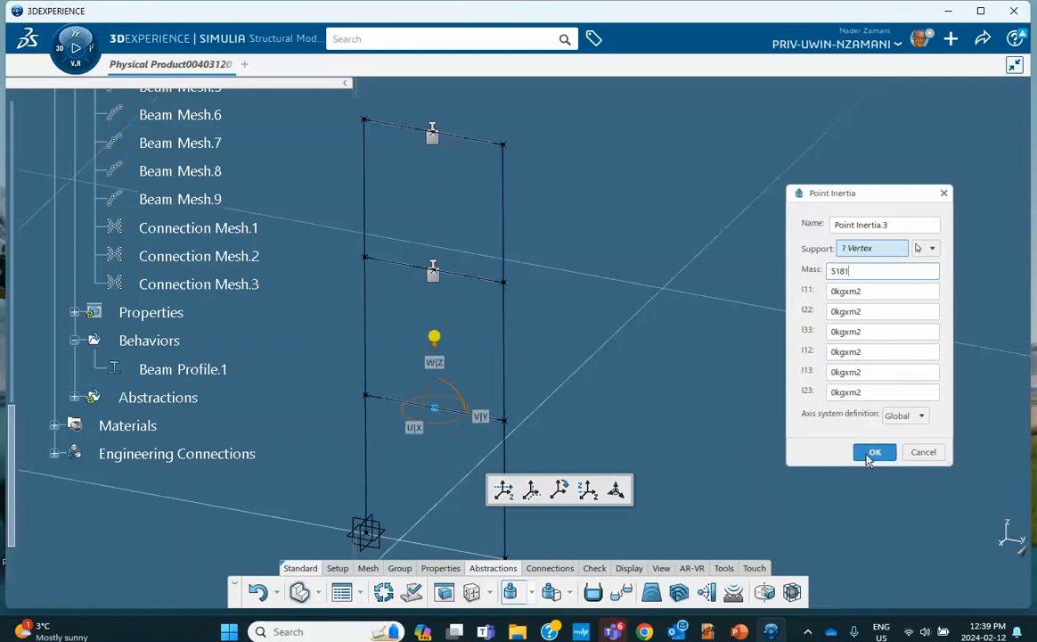
{"action": "left_click", "coordinate": [873, 454]}
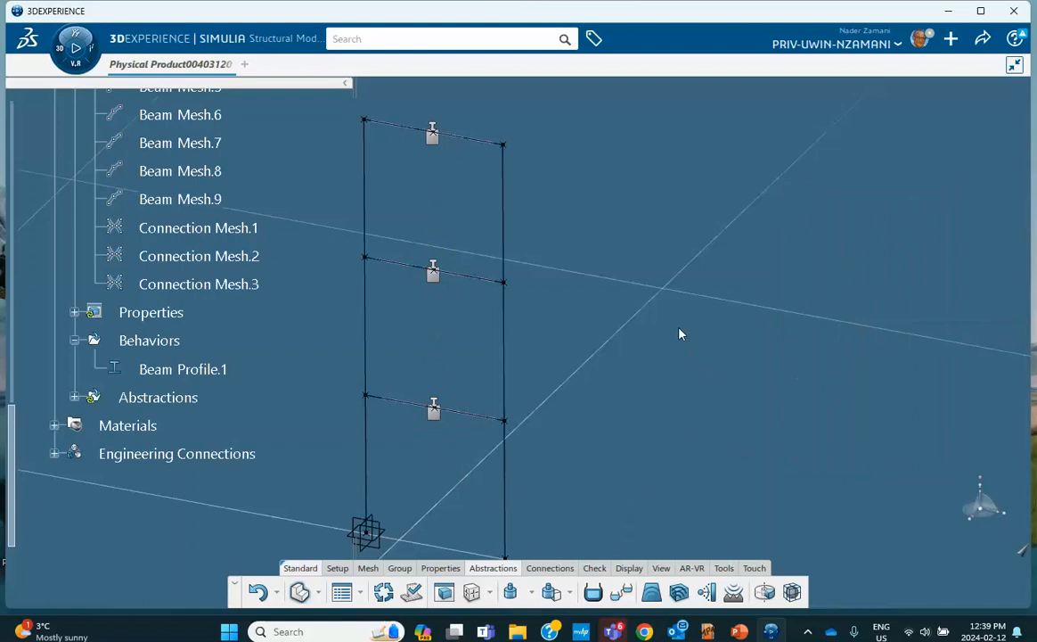
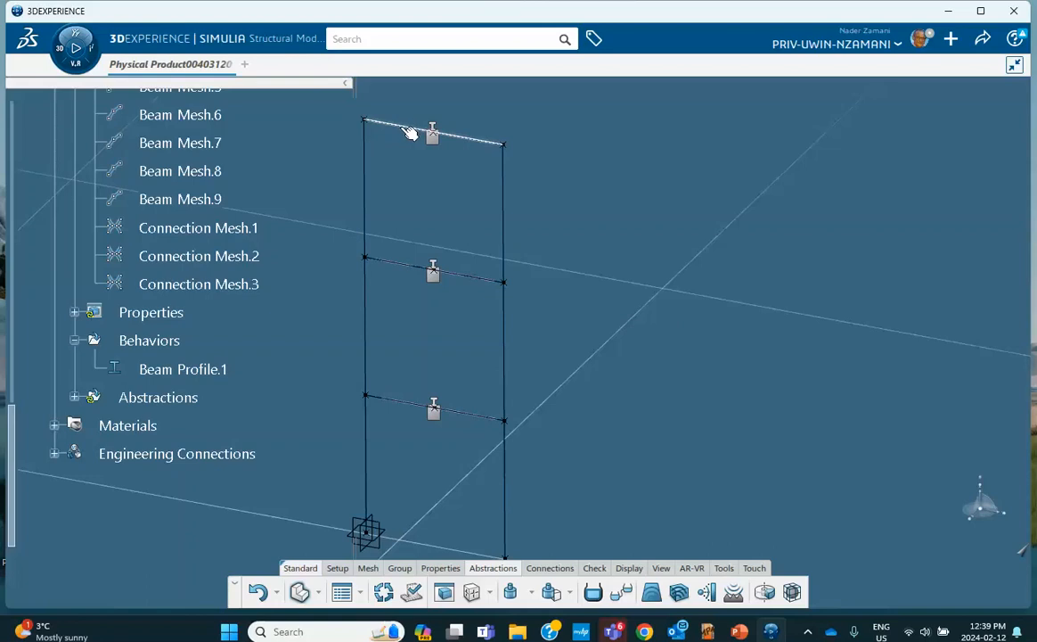
Check the tie setup on the reference slide, then start a Tie connection
{"action": "left_click", "coordinate": [739, 631]}
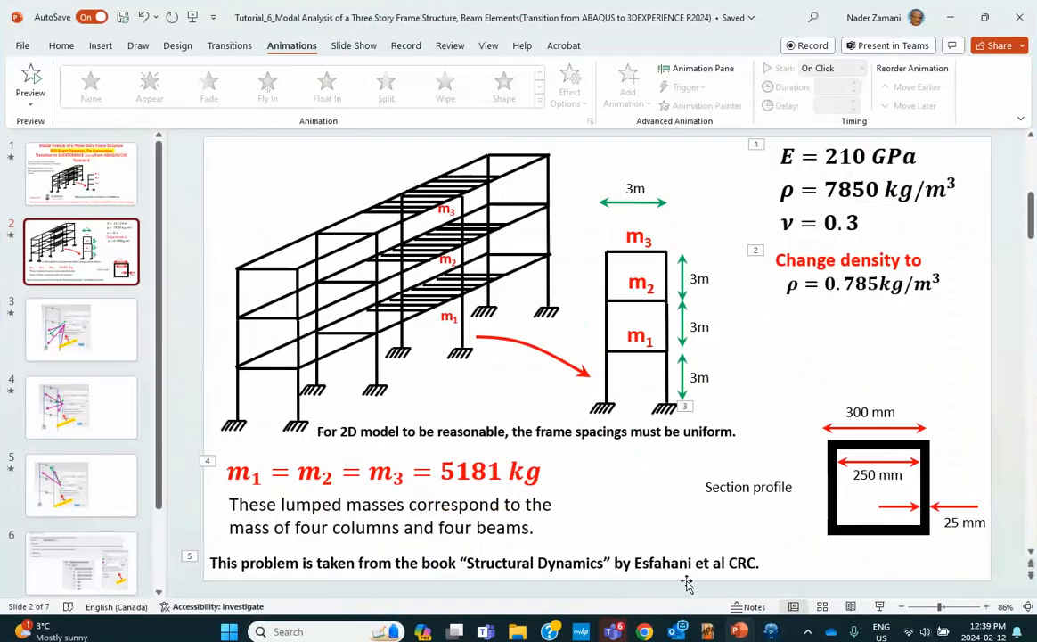
{"action": "left_click", "coordinate": [82, 330]}
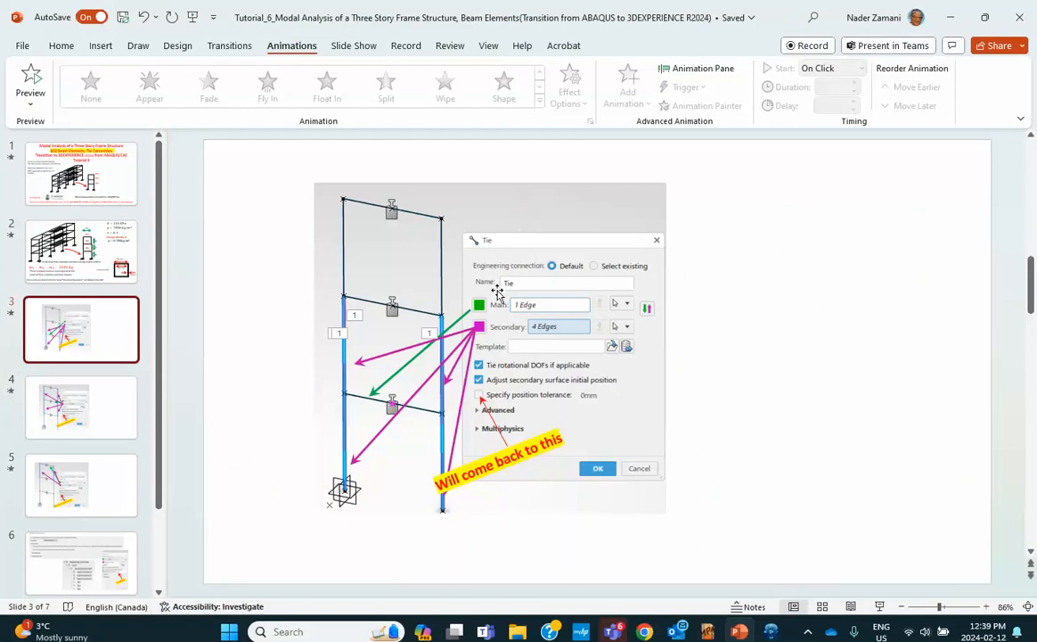
{"action": "left_click", "coordinate": [950, 17]}
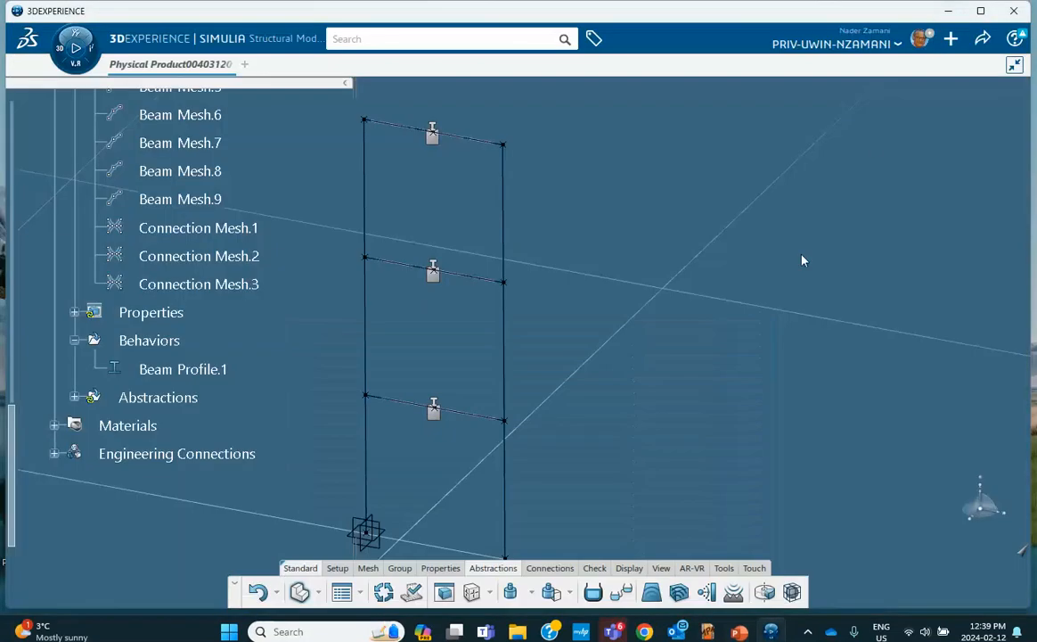
{"action": "left_click", "coordinate": [531, 570]}
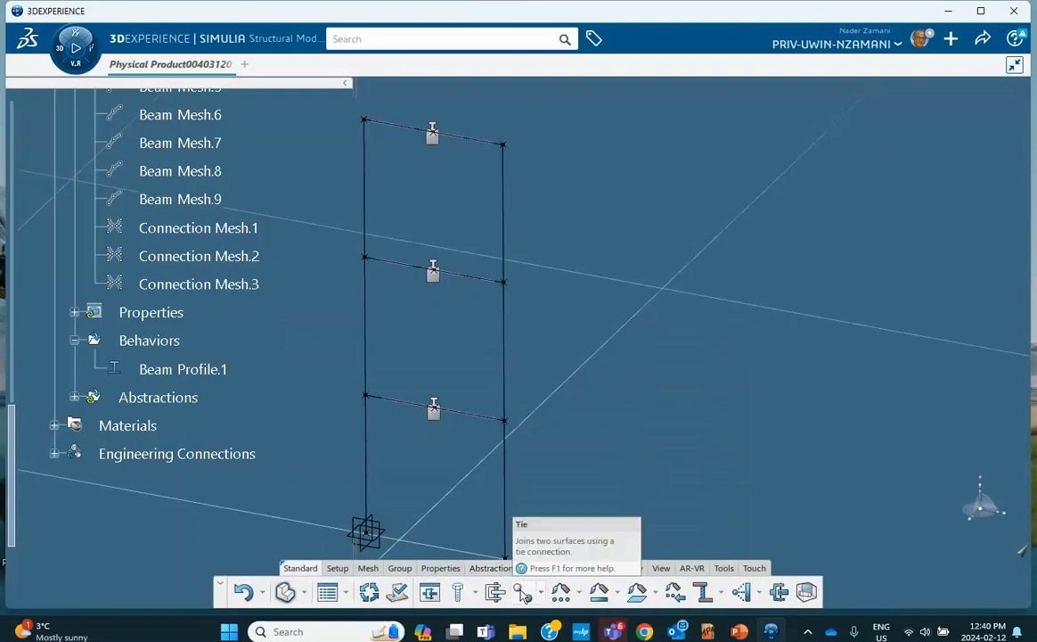
{"action": "left_click", "coordinate": [525, 593]}
{"action": "middle_click_drag", "start_coordinate": [599, 433], "coordinate": [599, 317]}
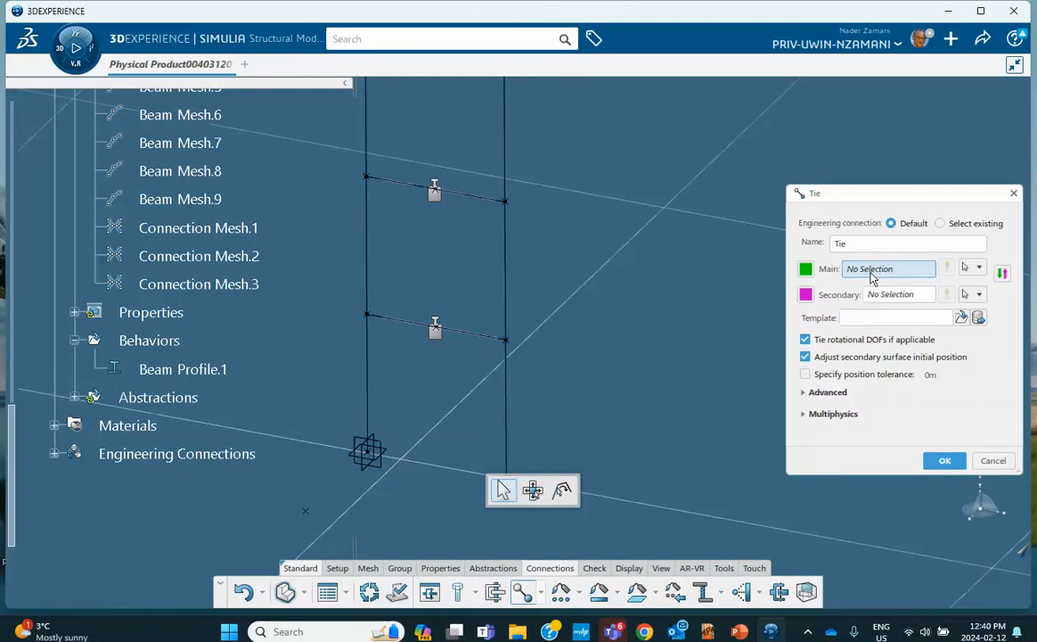
Select the first-floor beam as Main and the four adjoining column segments as Secondary
{"action": "left_click", "coordinate": [410, 326]}
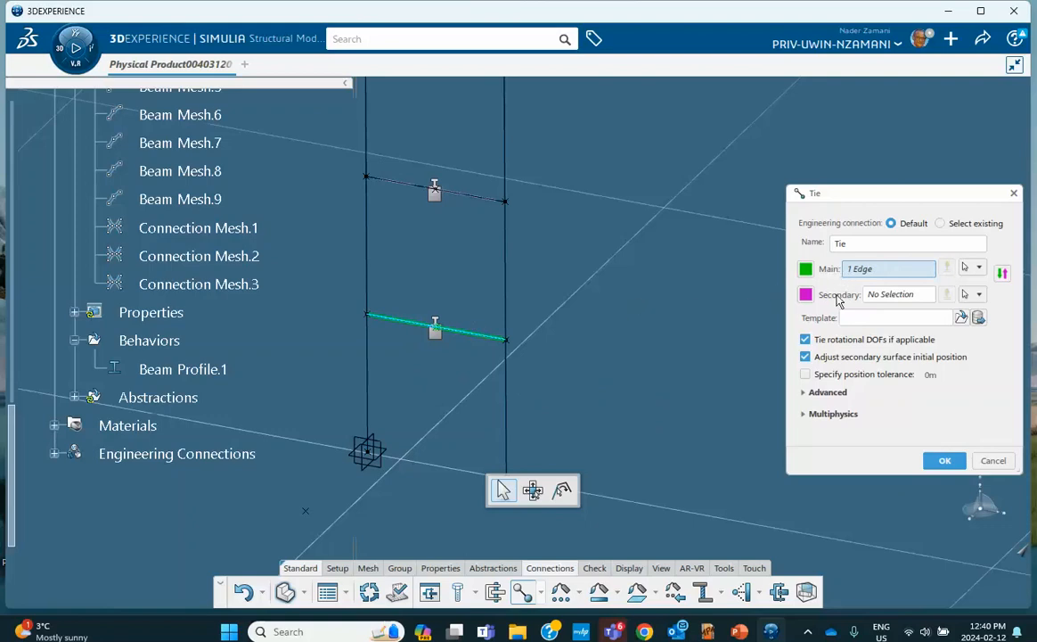
{"action": "left_click", "coordinate": [890, 296]}
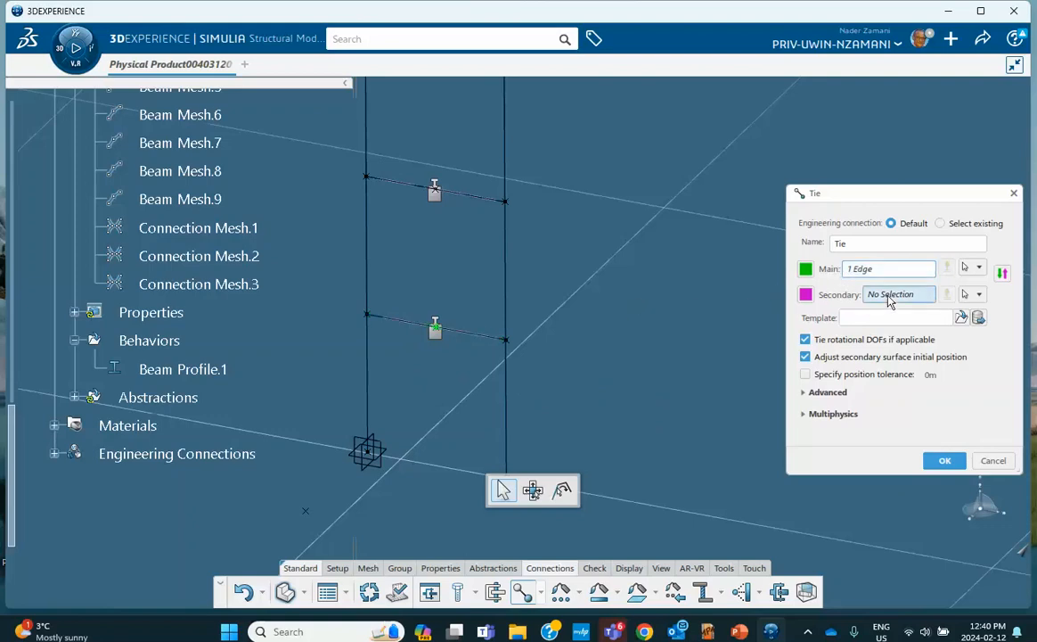
{"action": "left_click", "coordinate": [368, 383]}
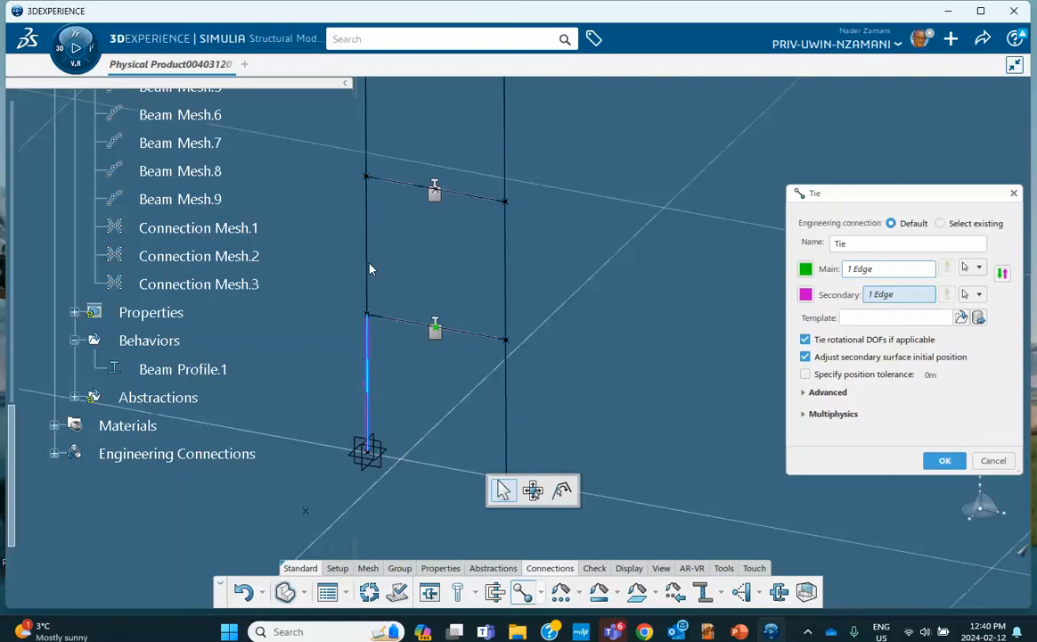
{"action": "left_click", "coordinate": [367, 268]}
{"action": "left_click", "coordinate": [506, 269]}
{"action": "left_click", "coordinate": [508, 342]}
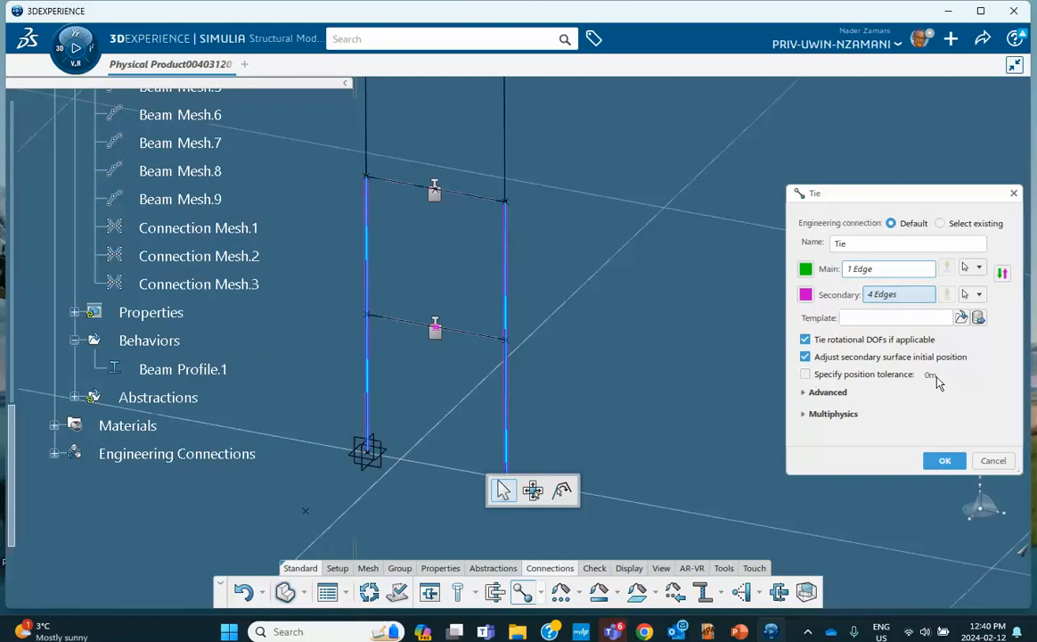
Compare the selection with the reference slides, then confirm the first-floor tie
{"action": "left_click", "coordinate": [739, 631]}
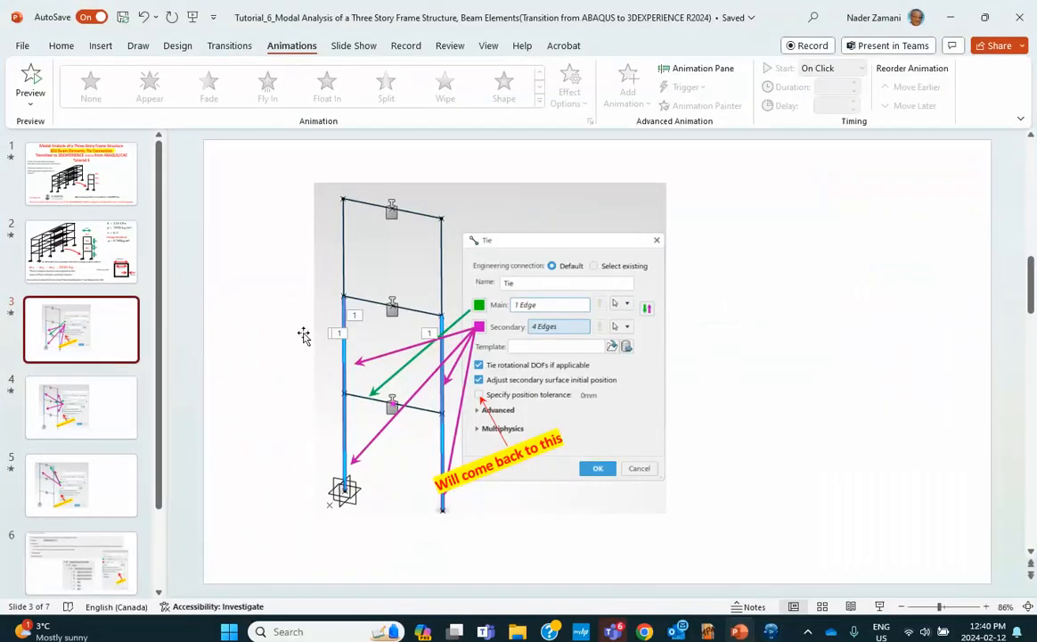
{"action": "left_click", "coordinate": [94, 428]}
{"action": "left_click", "coordinate": [92, 498]}
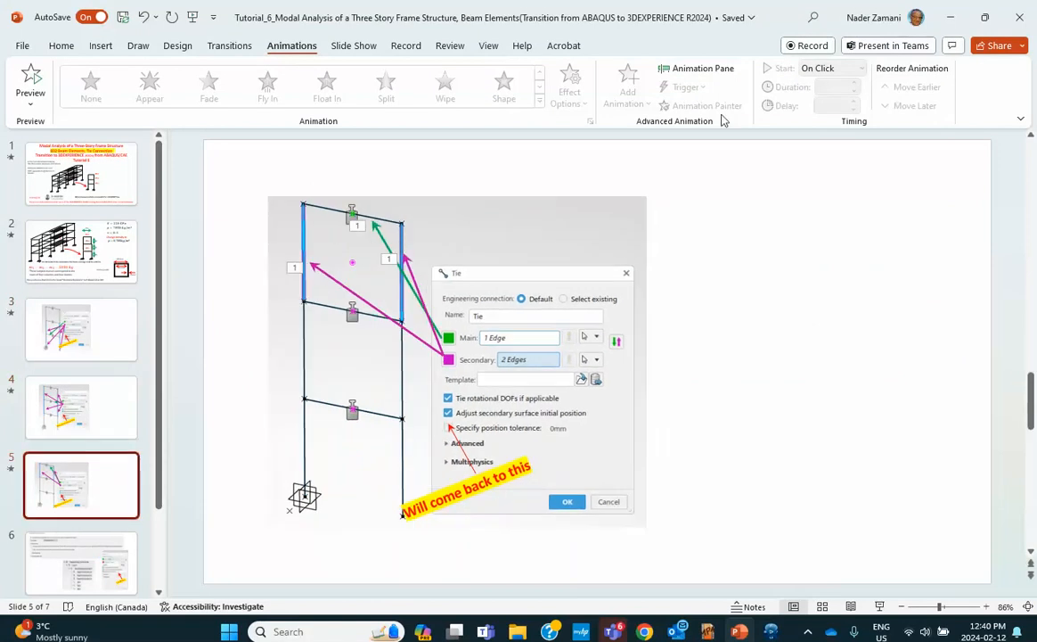
{"action": "left_click", "coordinate": [949, 17]}
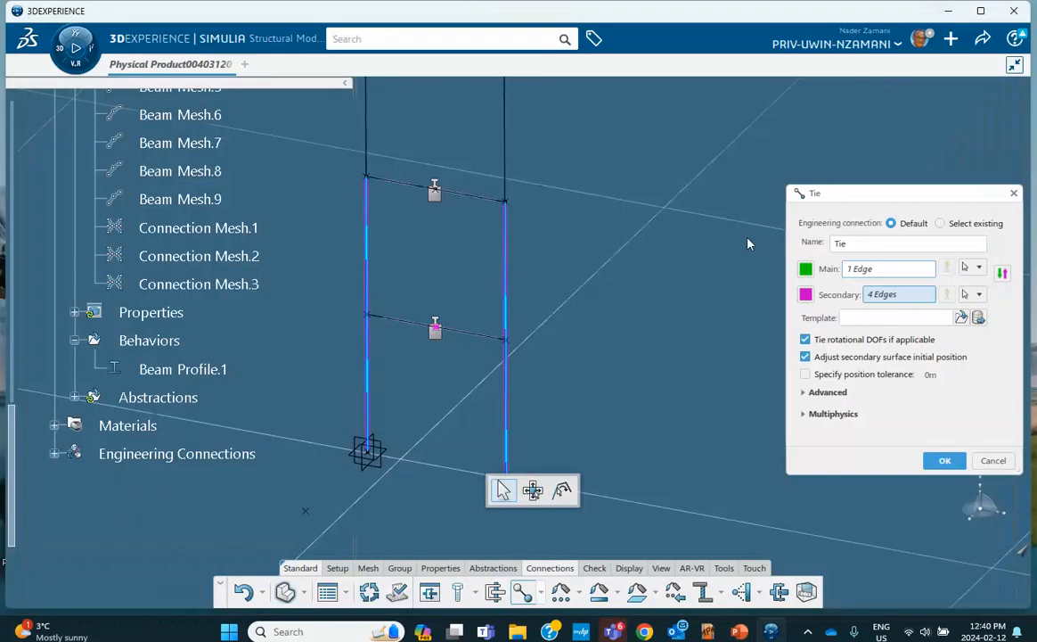
{"action": "left_click", "coordinate": [943, 460]}
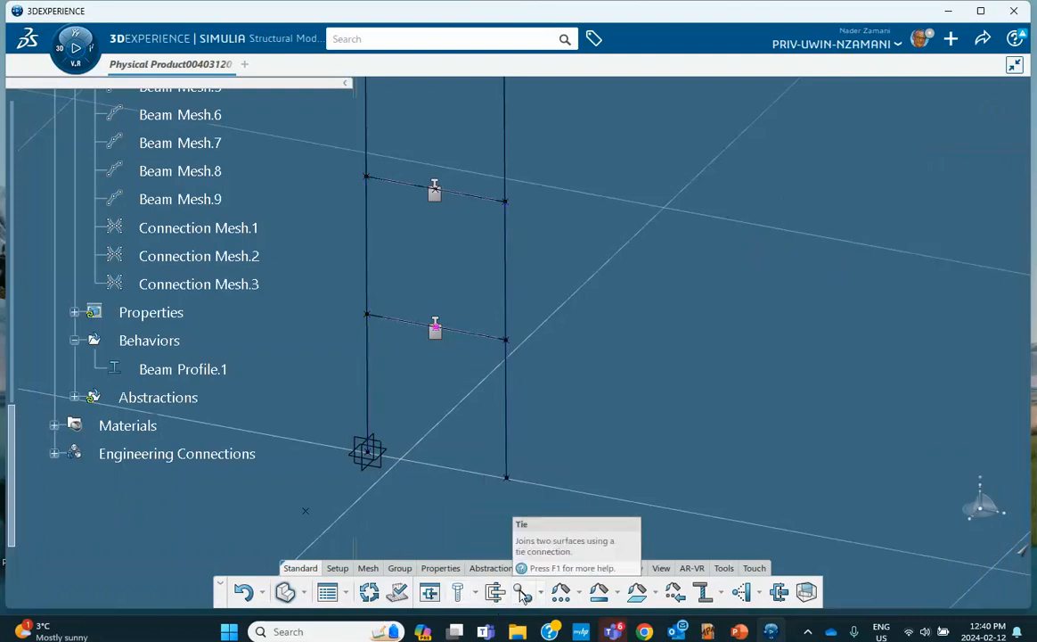
Create a Tie with the second-floor beam as Main and its four column edges as Secondary
{"action": "left_click", "coordinate": [459, 593]}
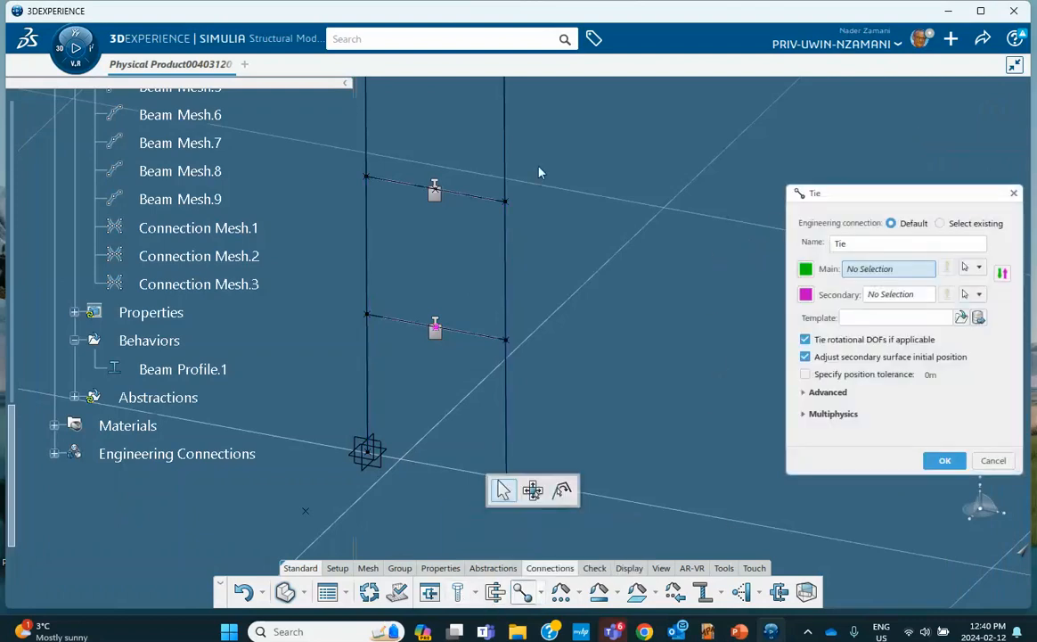
{"action": "left_click", "coordinate": [463, 193]}
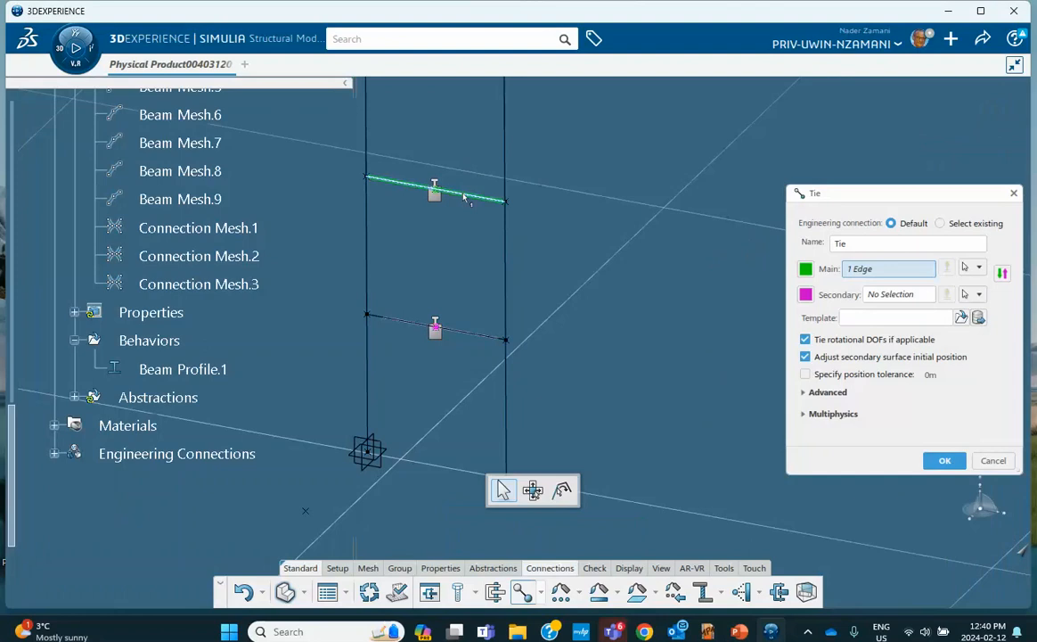
{"action": "left_click", "coordinate": [887, 294]}
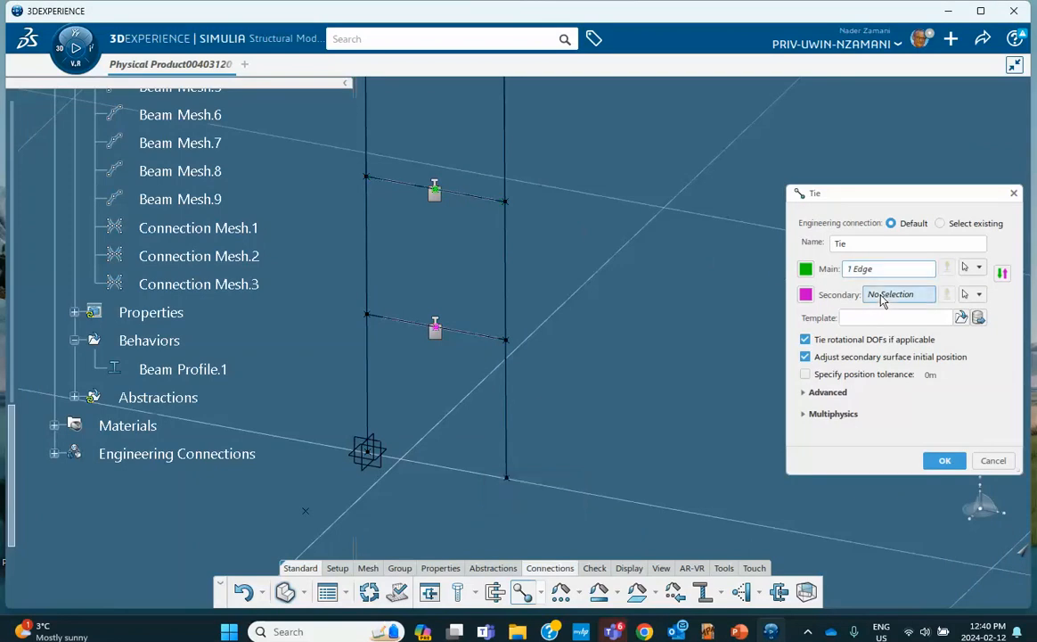
{"action": "left_click", "coordinate": [366, 250]}
{"action": "left_click", "coordinate": [367, 132]}
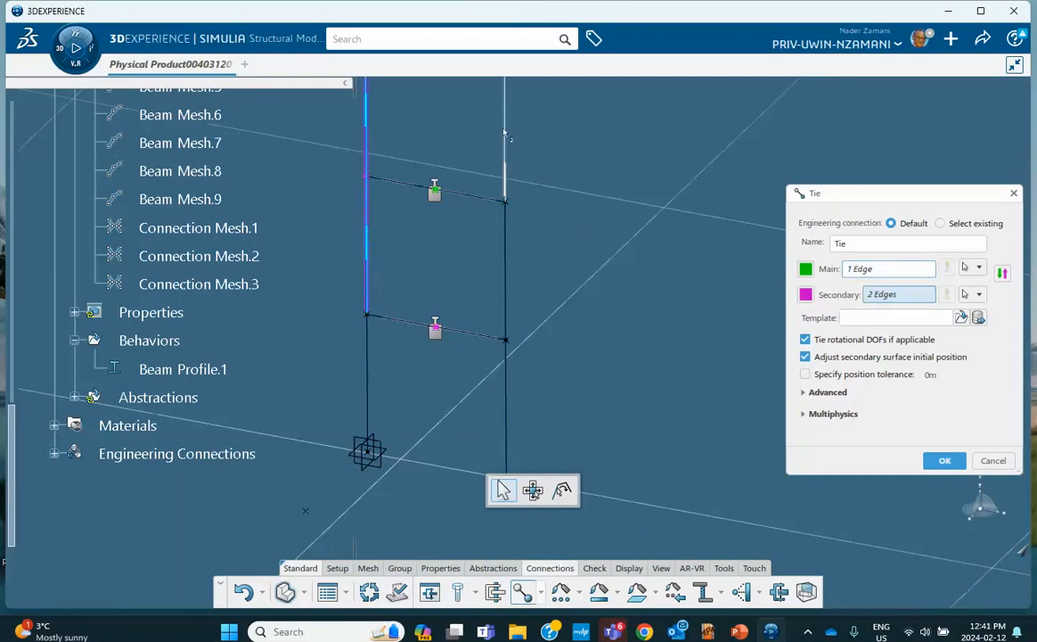
{"action": "left_click", "coordinate": [505, 143]}
{"action": "left_click", "coordinate": [506, 254]}
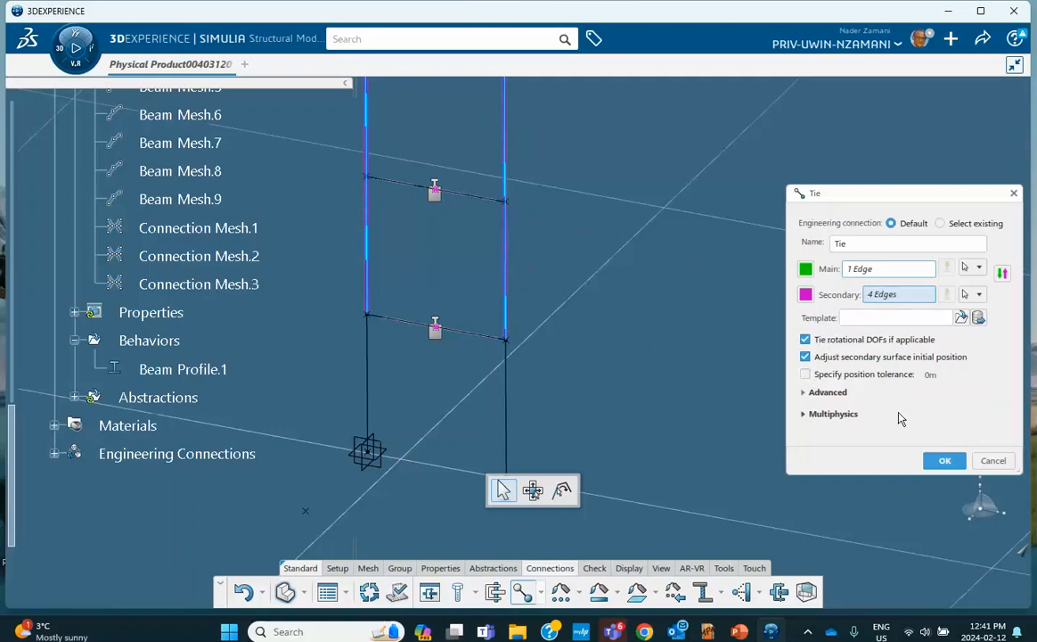
{"action": "left_click", "coordinate": [942, 461]}
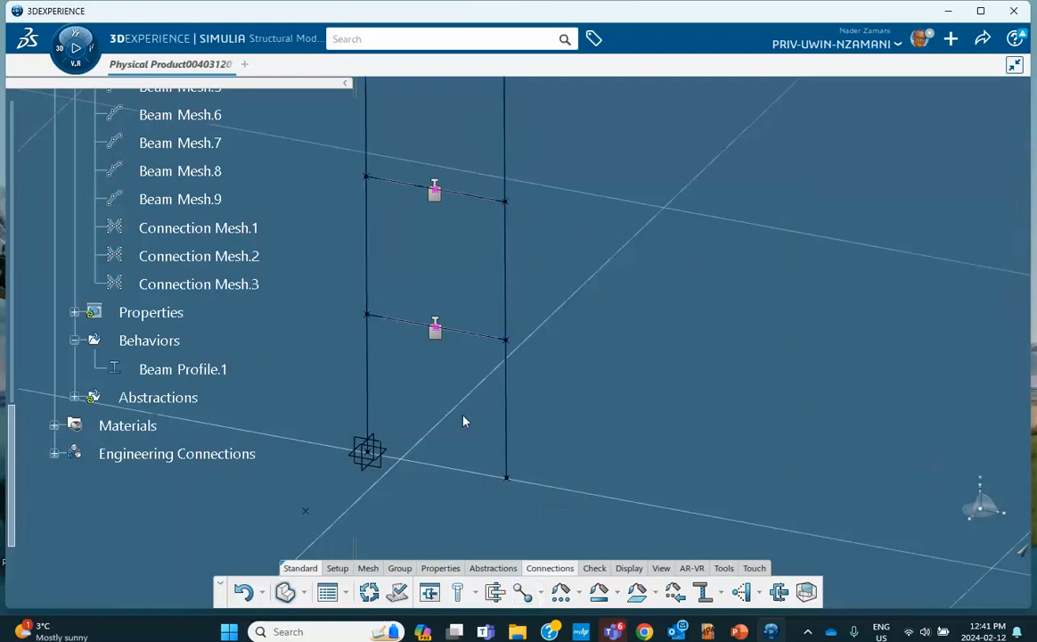
Expand Engineering Connections > Free.1 > Simulation properties.1 to list the existing ties
{"action": "left_click", "coordinate": [74, 398]}
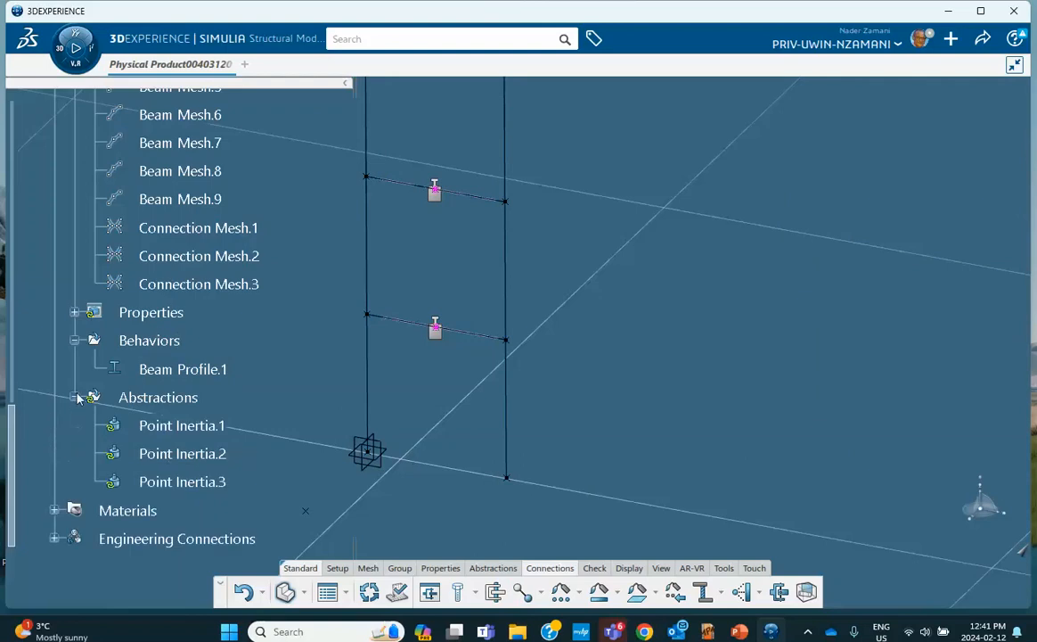
{"action": "scroll", "coordinate": [79, 398], "scroll_direction": "down", "scroll_amount": 5}
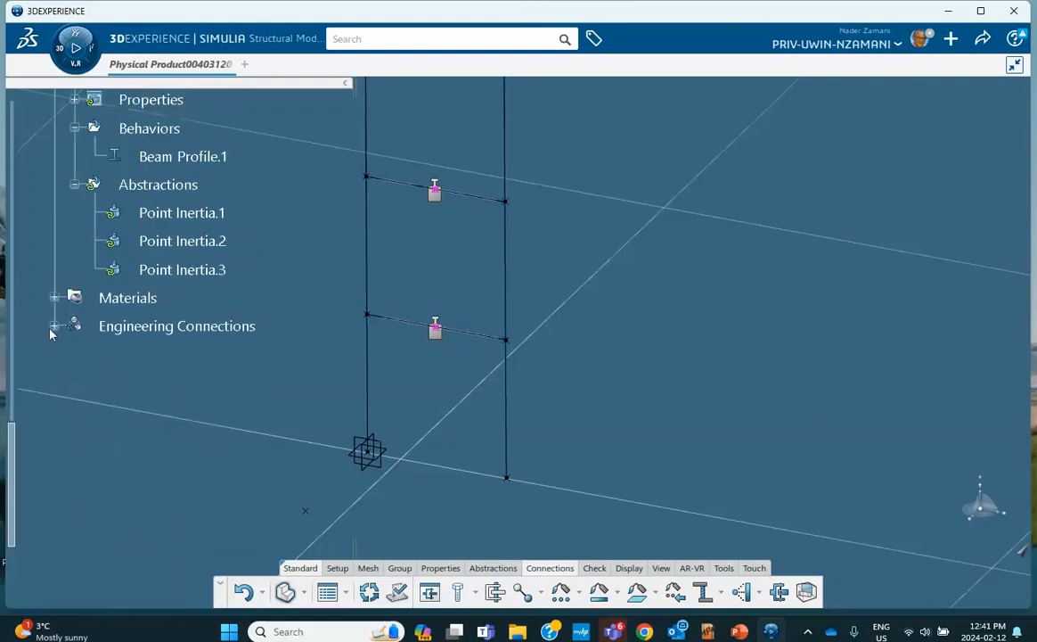
{"action": "left_click", "coordinate": [54, 327]}
{"action": "left_click", "coordinate": [75, 355]}
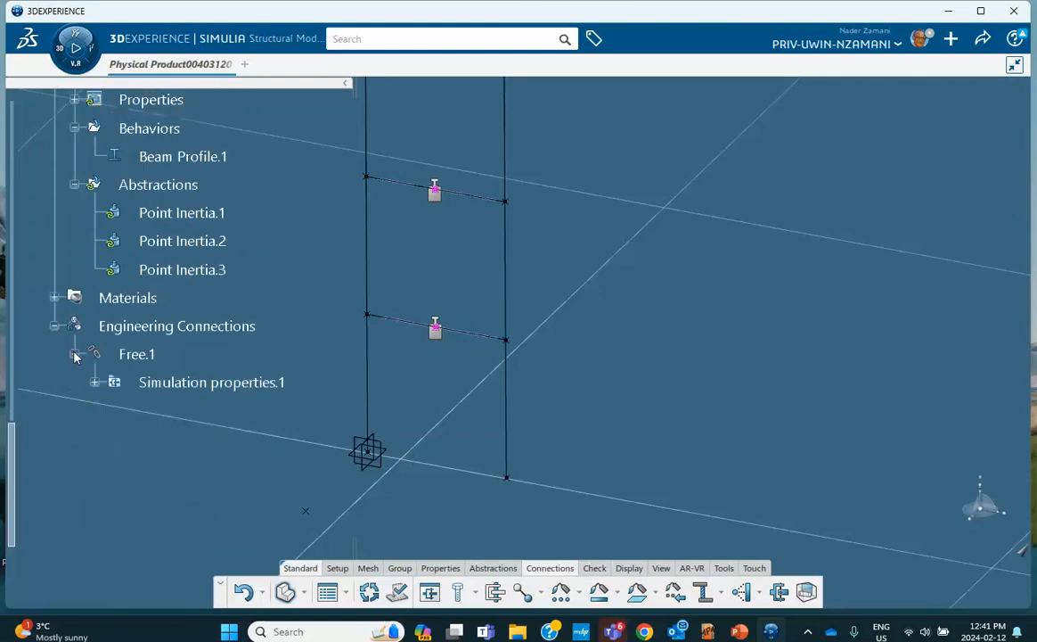
{"action": "left_click", "coordinate": [95, 382]}
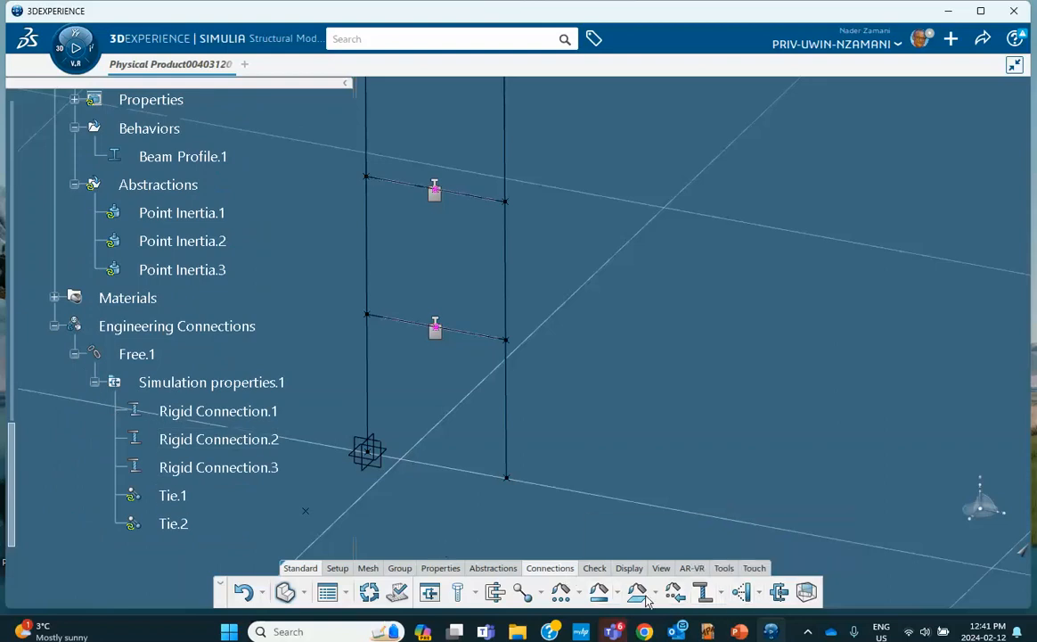
Create Tie.3 with the top beam as Main and the two top columns as Secondary
{"action": "left_click", "coordinate": [523, 592]}
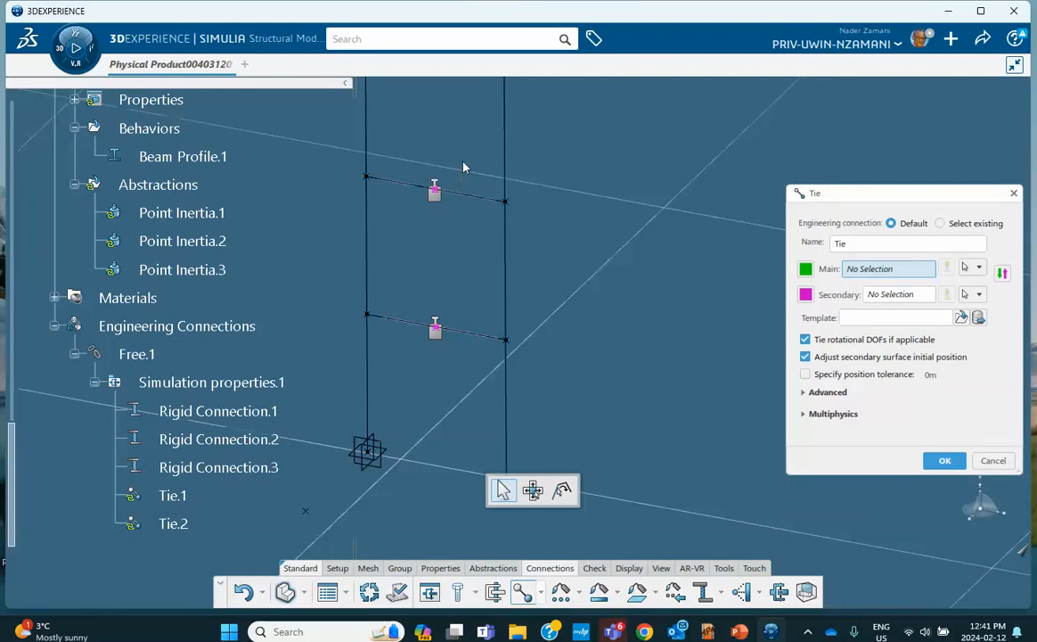
{"action": "middle_click_drag", "start_coordinate": [482, 153], "coordinate": [460, 227]}
{"action": "left_click", "coordinate": [481, 141]}
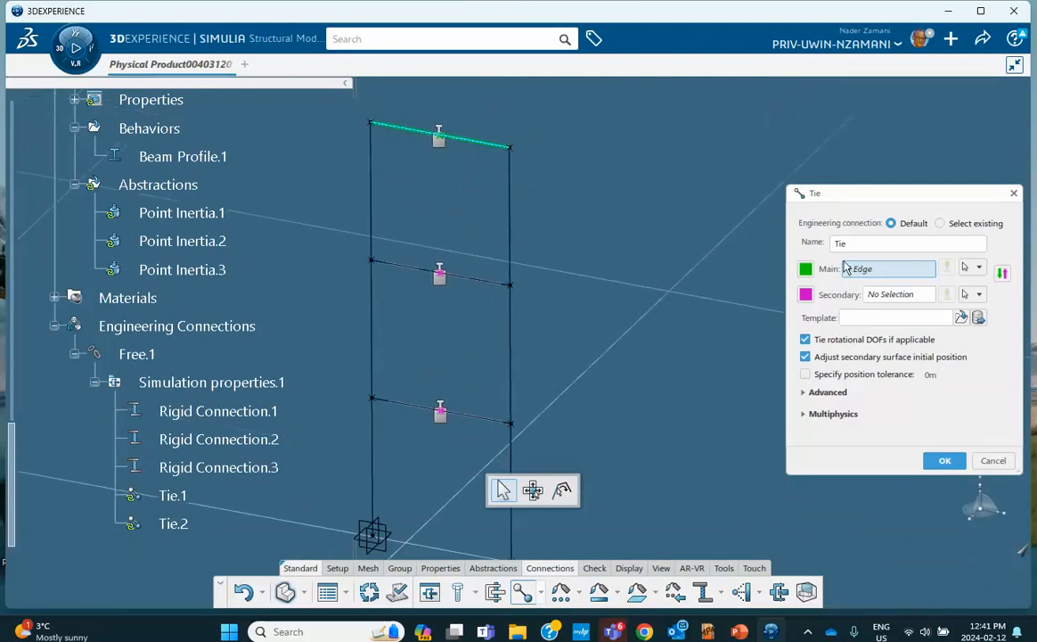
{"action": "left_click", "coordinate": [894, 294]}
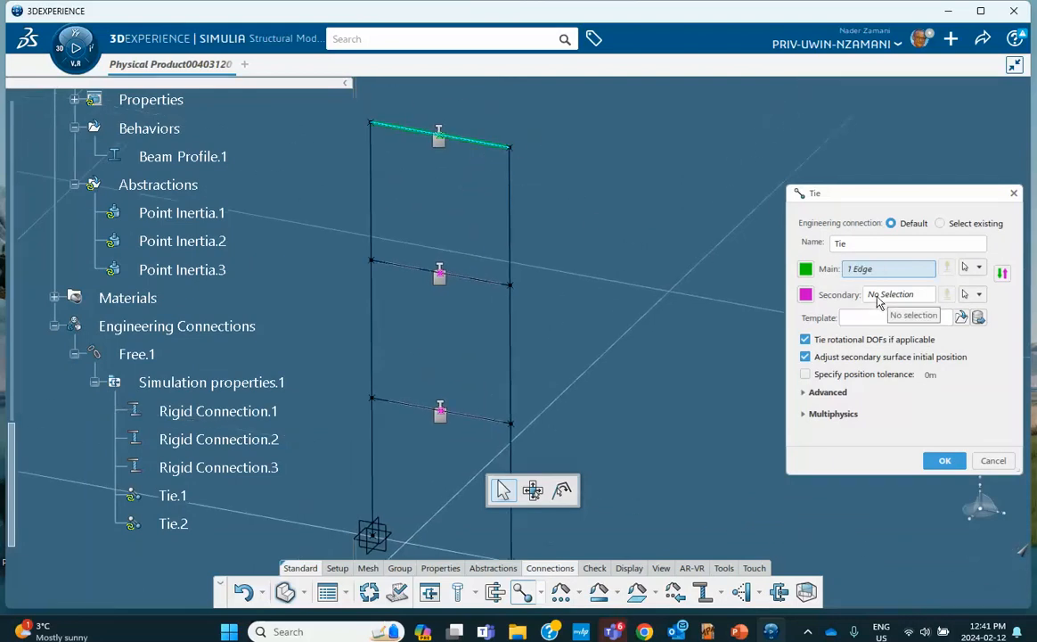
{"action": "left_click", "coordinate": [371, 198]}
{"action": "left_click", "coordinate": [510, 206]}
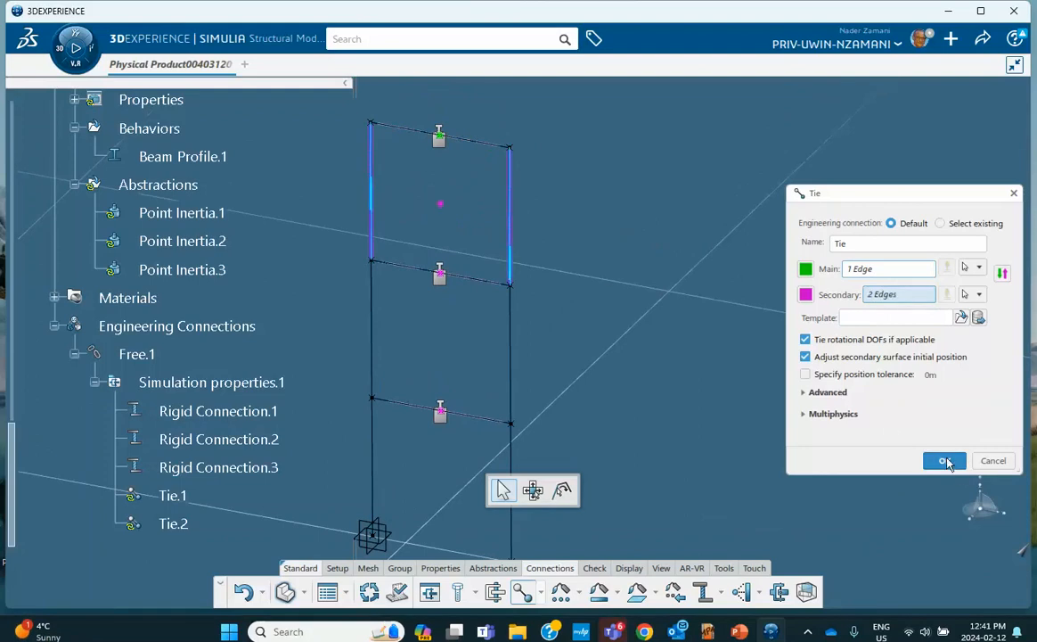
{"action": "left_click", "coordinate": [946, 461]}
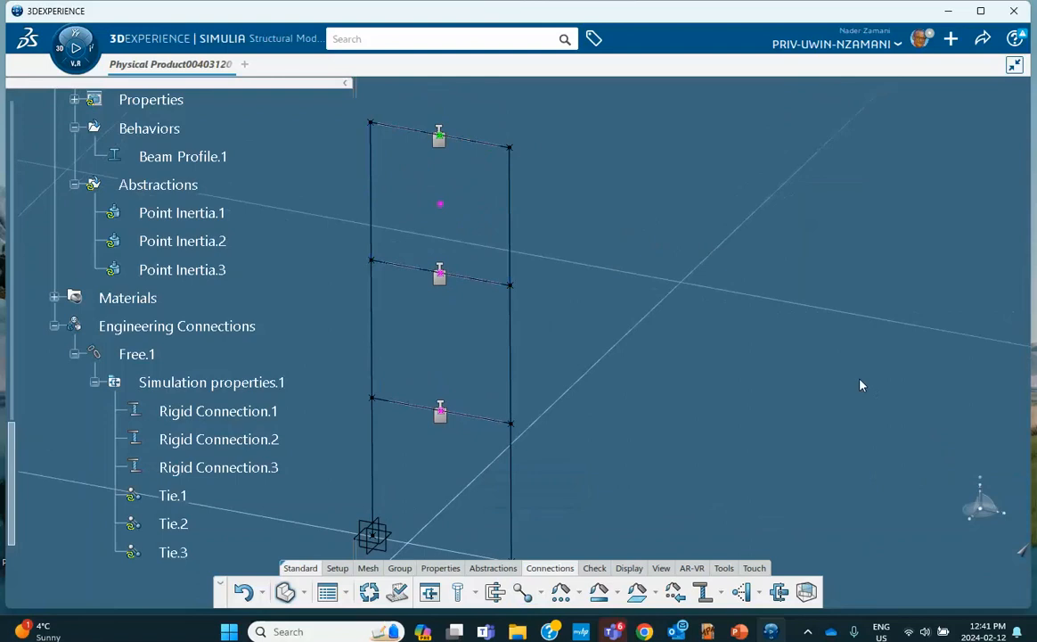
Save the tied frame model through Share > Save and open the favourite apps list
{"action": "scroll", "coordinate": [653, 310], "scroll_direction": "down", "scroll_amount": 3}
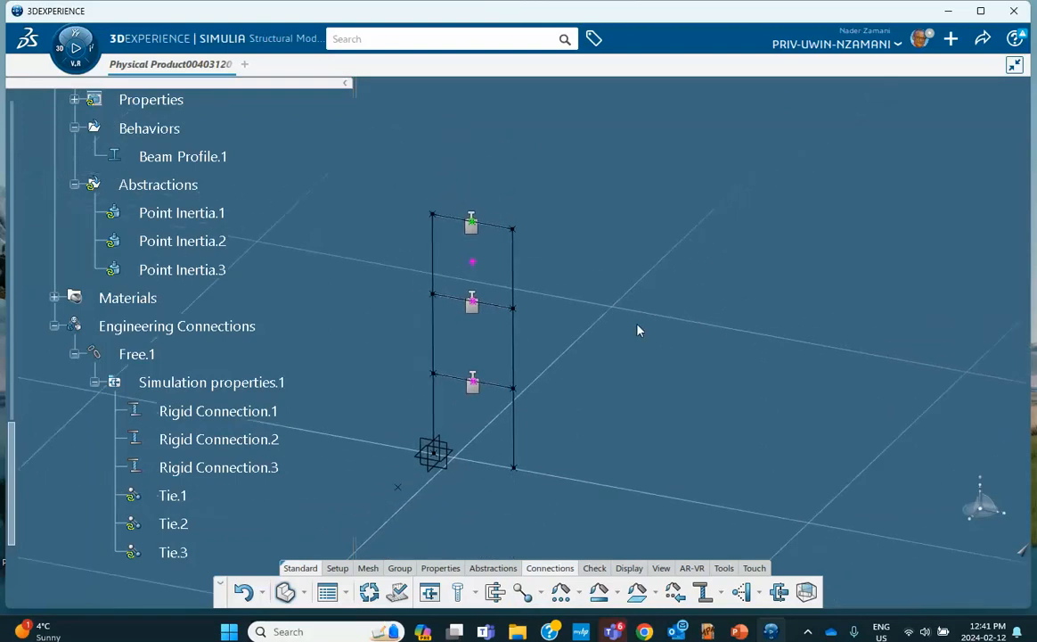
{"action": "left_click", "coordinate": [983, 39]}
{"action": "left_click", "coordinate": [907, 66]}
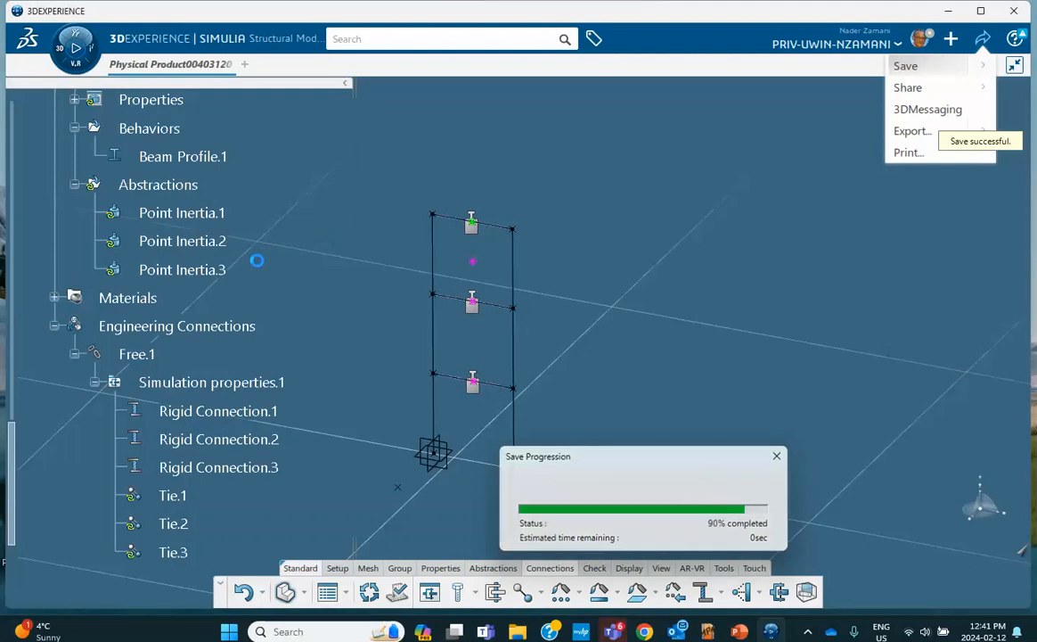
{"action": "scroll", "coordinate": [232, 267], "scroll_direction": "up", "scroll_amount": 5}
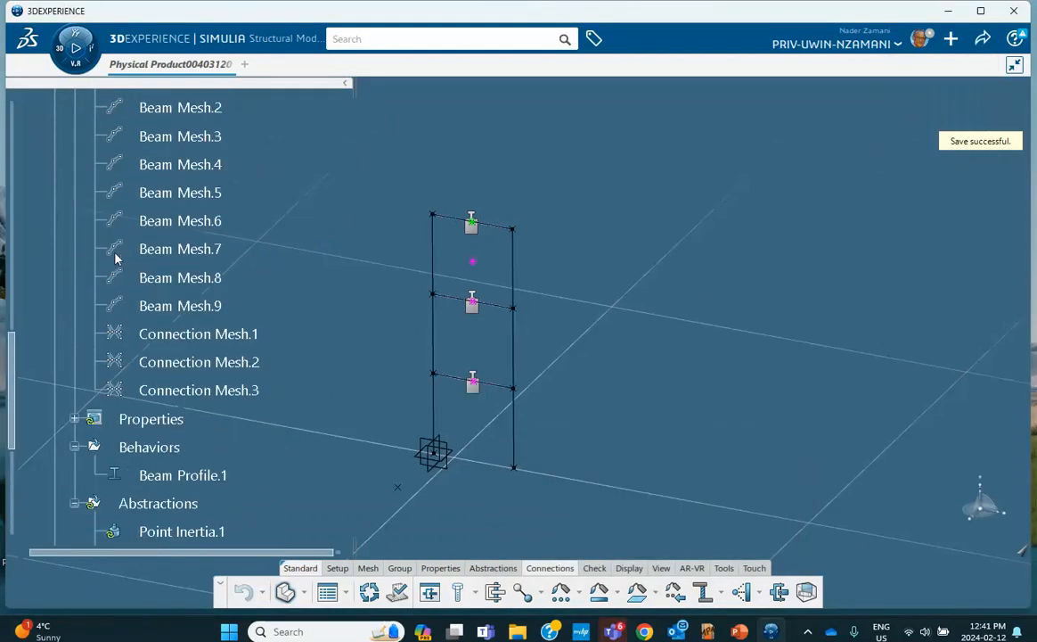
{"action": "left_click", "coordinate": [57, 48]}
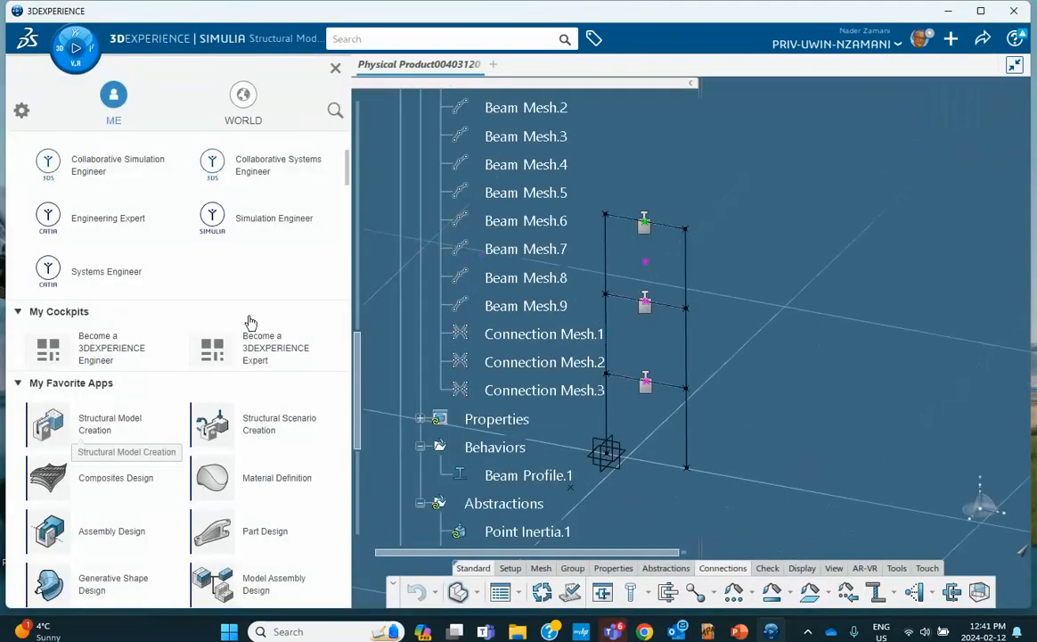
Start Structural Scenario Creation on Finite Element Model00017589 A, run Update, and close the report
{"action": "left_click", "coordinate": [266, 431]}
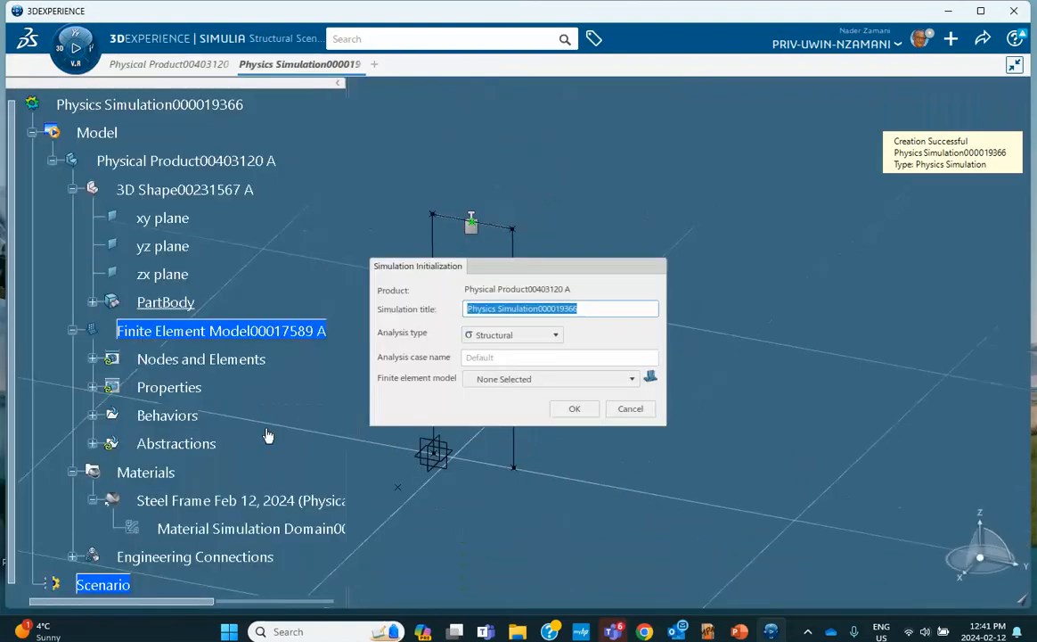
{"action": "left_click", "coordinate": [489, 378]}
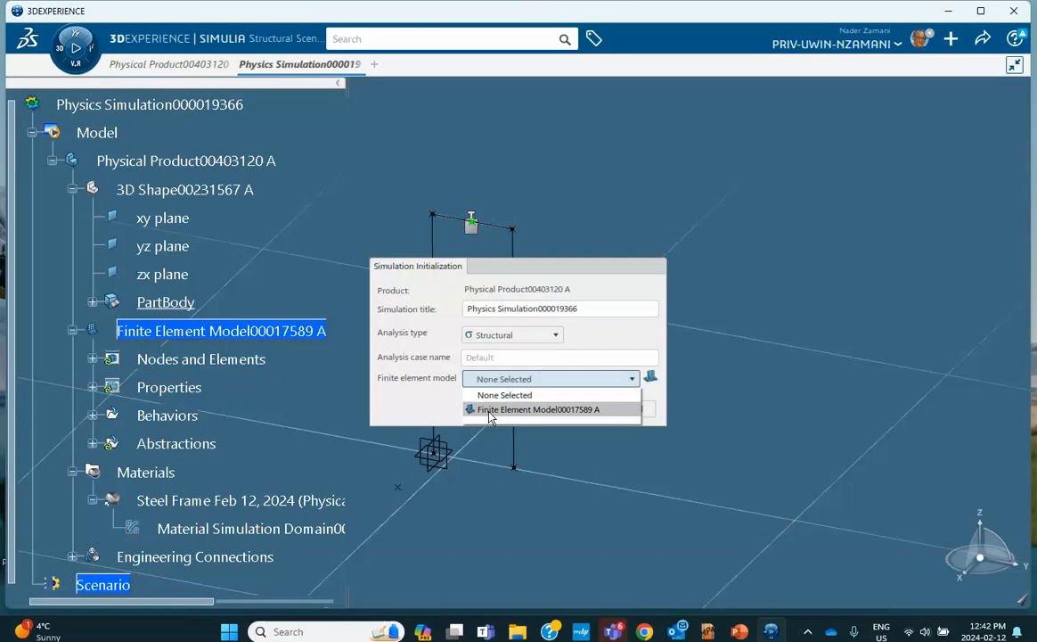
{"action": "left_click", "coordinate": [540, 409]}
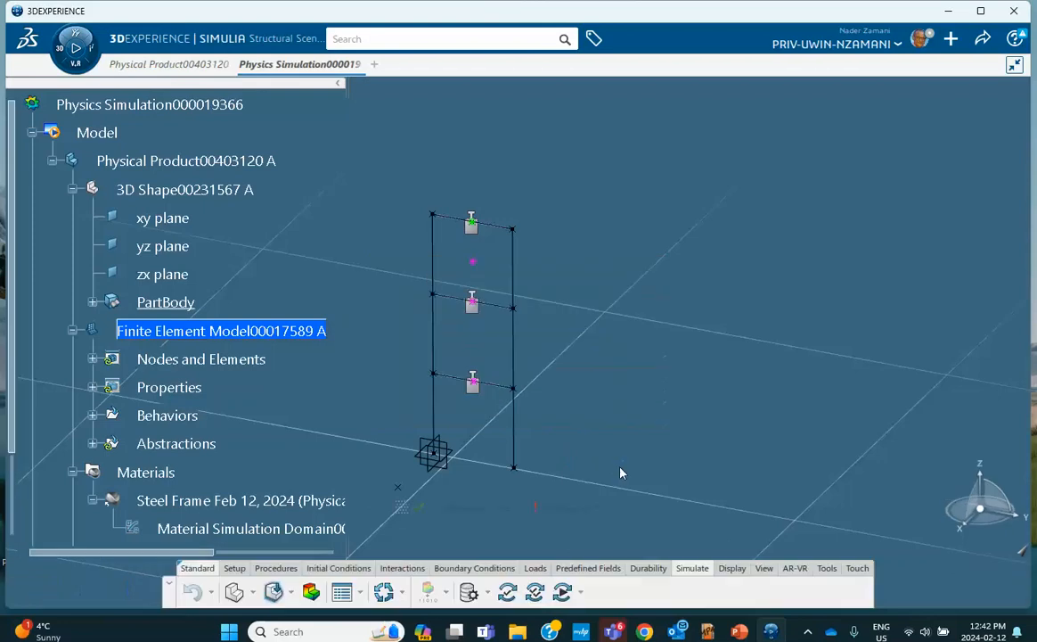
{"action": "left_click", "coordinate": [383, 592]}
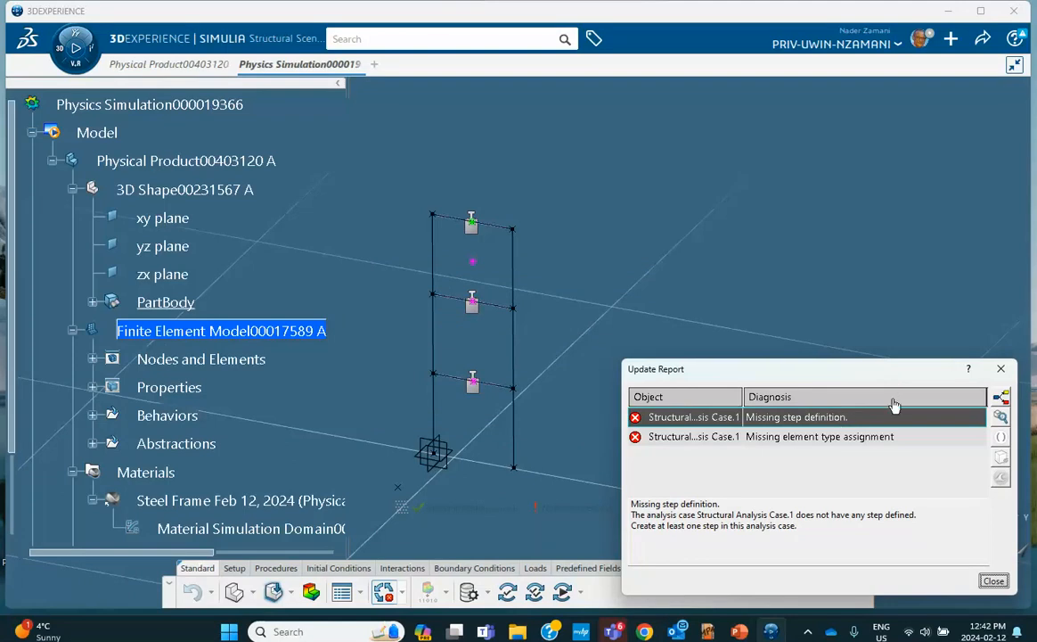
{"action": "left_click", "coordinate": [996, 368]}
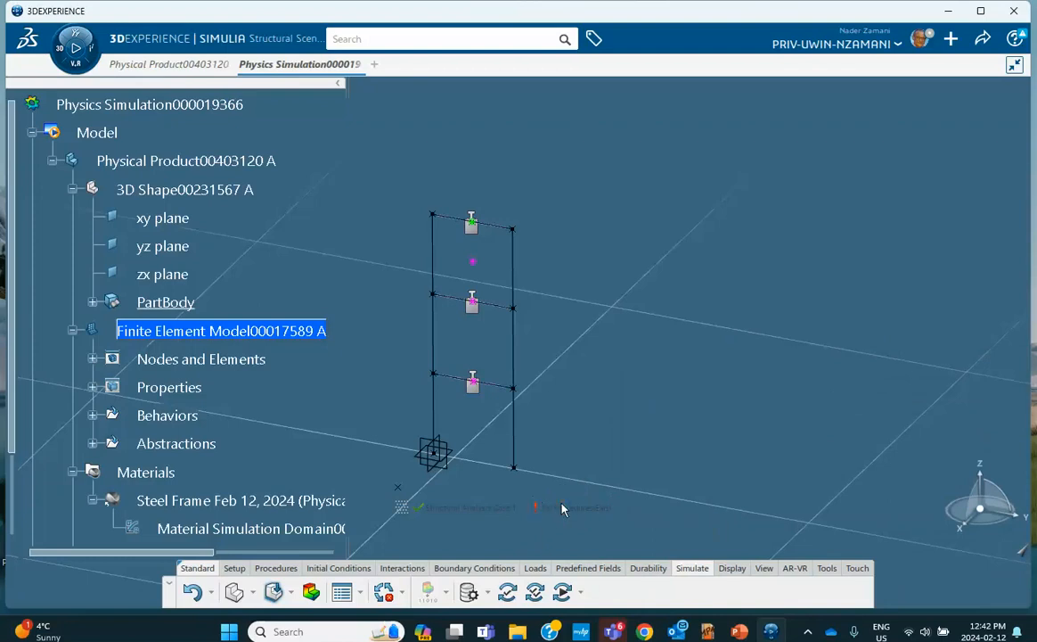
Add a Lanczos Frequency Step extracting 10 modes and recentre the frame in view
{"action": "left_click", "coordinate": [276, 568]}
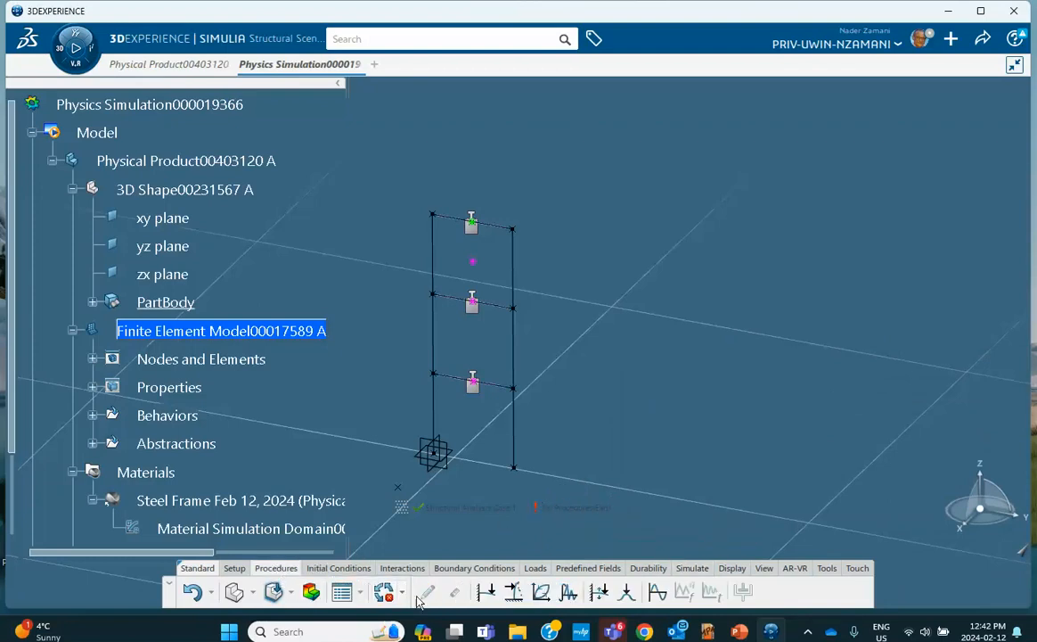
{"action": "left_click", "coordinate": [656, 593]}
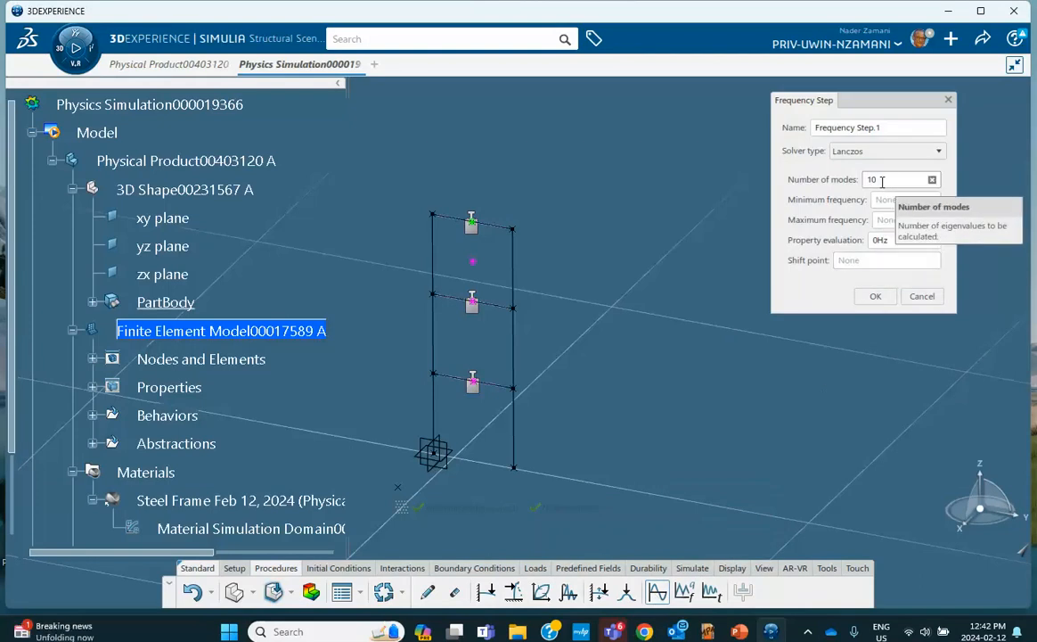
{"action": "left_click", "coordinate": [874, 297]}
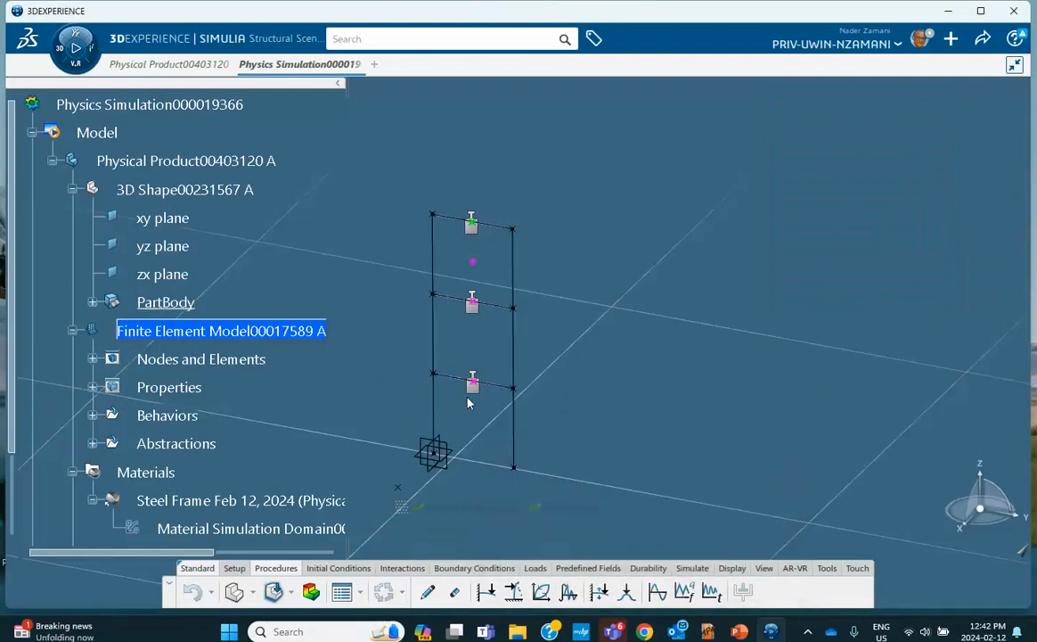
{"action": "middle_click_drag", "start_coordinate": [526, 352], "coordinate": [543, 283]}
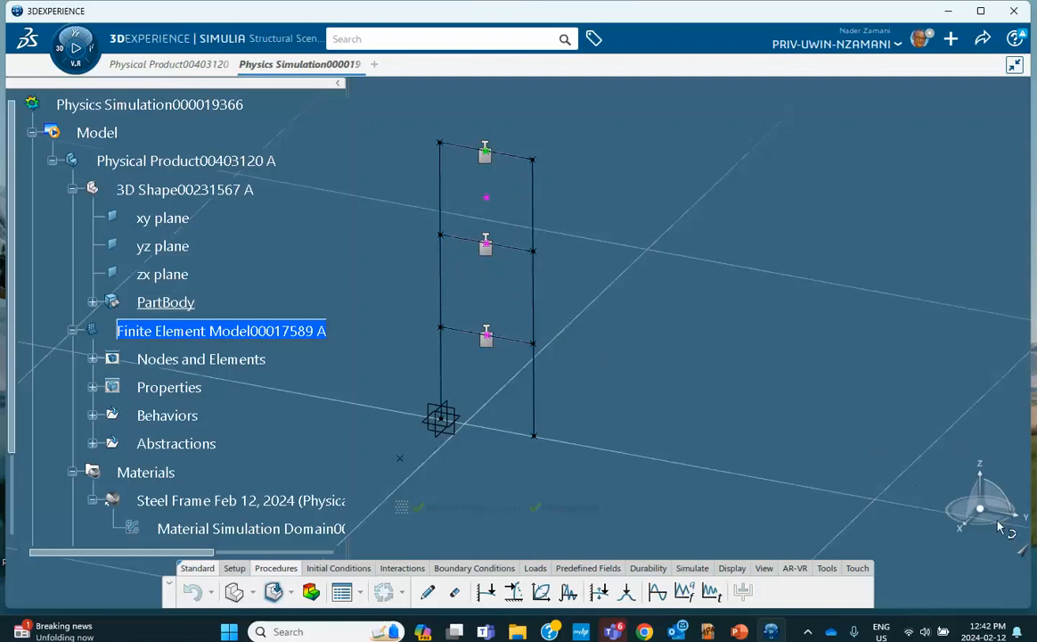
Start a Fixed Displacement restraint and select all nine frame edges
{"action": "left_click", "coordinate": [490, 570]}
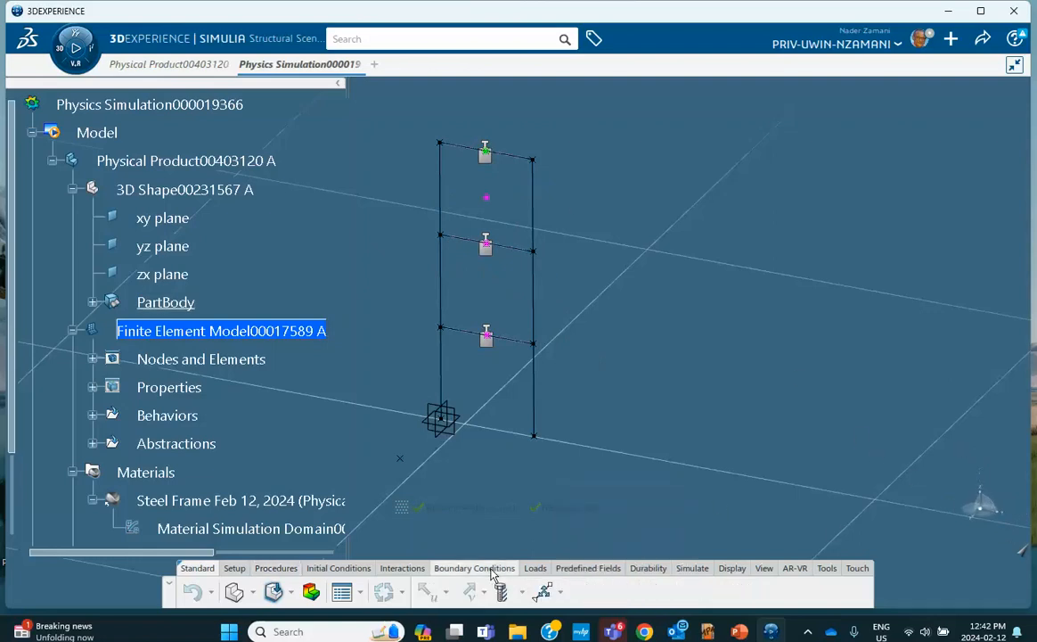
{"action": "left_click", "coordinate": [436, 585]}
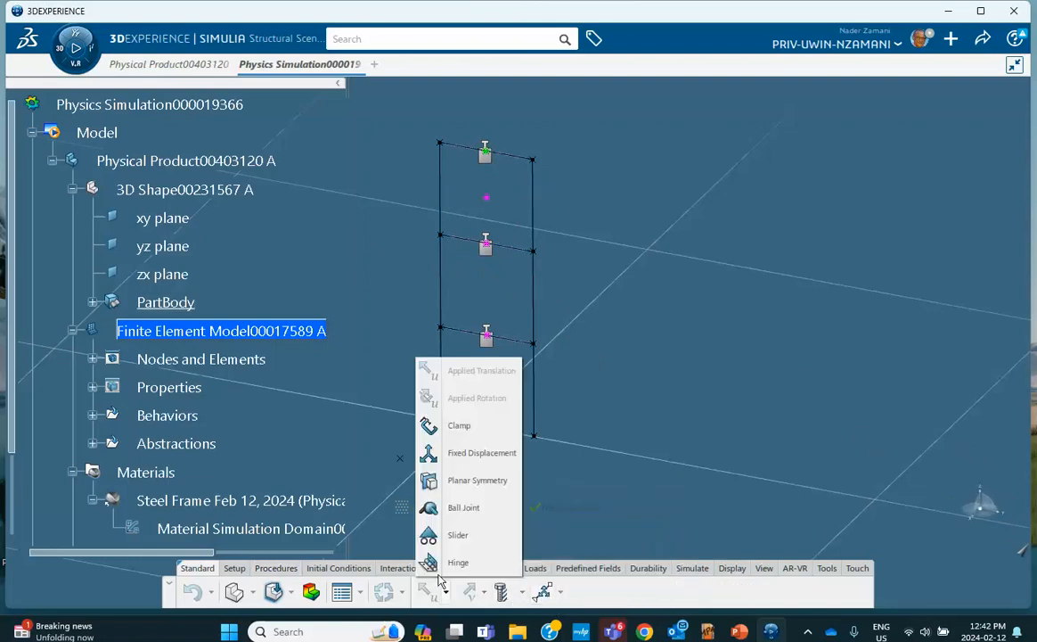
{"action": "left_click", "coordinate": [453, 455]}
{"action": "left_click", "coordinate": [440, 189]}
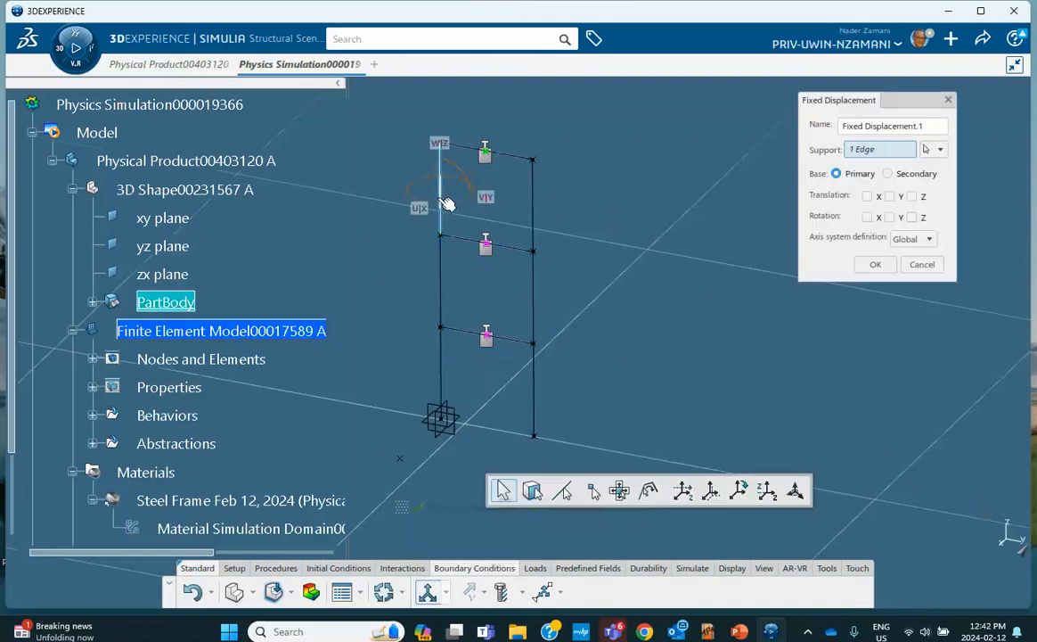
{"action": "left_click", "coordinate": [443, 267]}
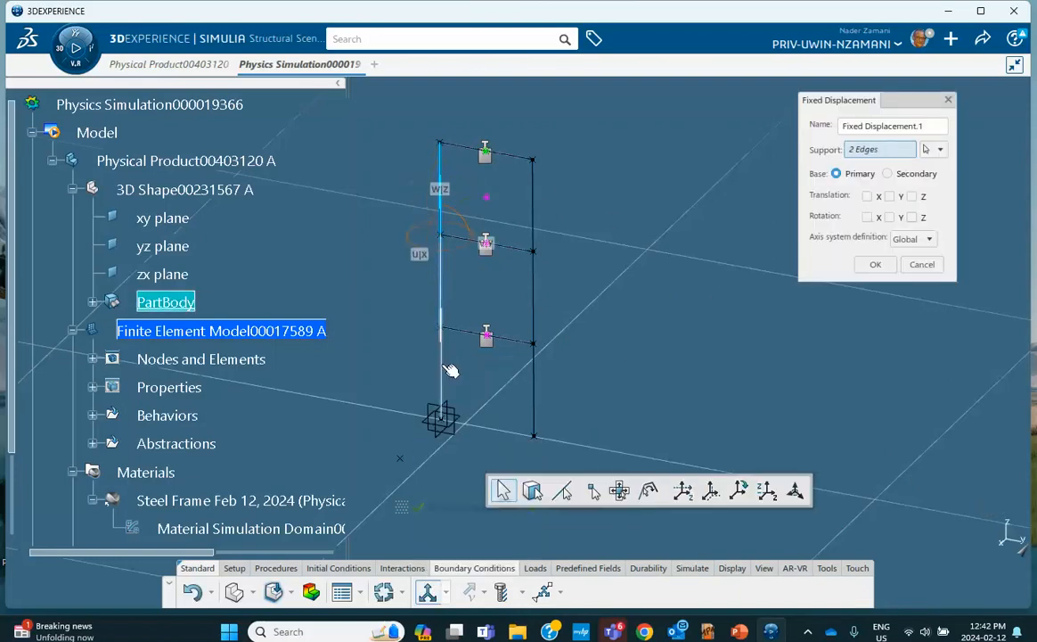
{"action": "left_click", "coordinate": [443, 371]}
{"action": "left_click", "coordinate": [533, 389]}
{"action": "left_click", "coordinate": [523, 341]}
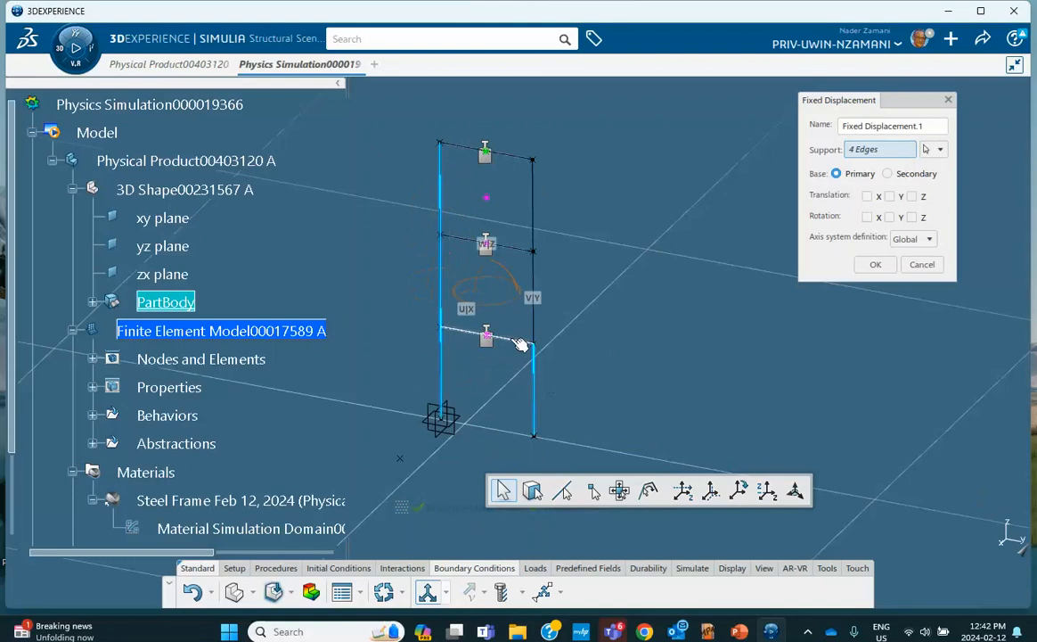
{"action": "left_click", "coordinate": [513, 250]}
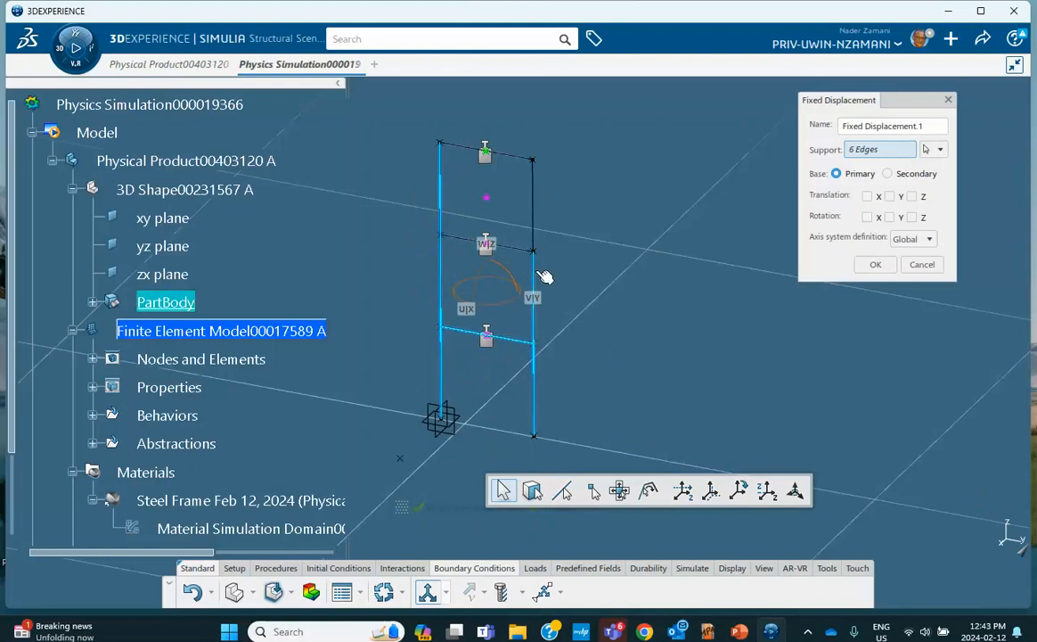
{"action": "left_click", "coordinate": [513, 249]}
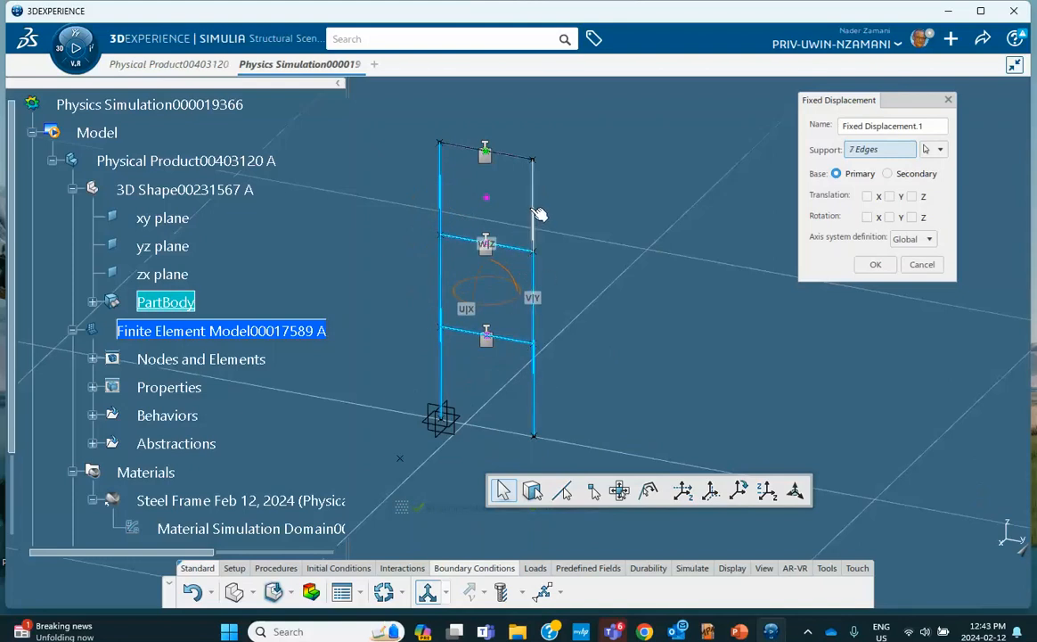
{"action": "left_click", "coordinate": [533, 211]}
{"action": "left_click", "coordinate": [502, 154]}
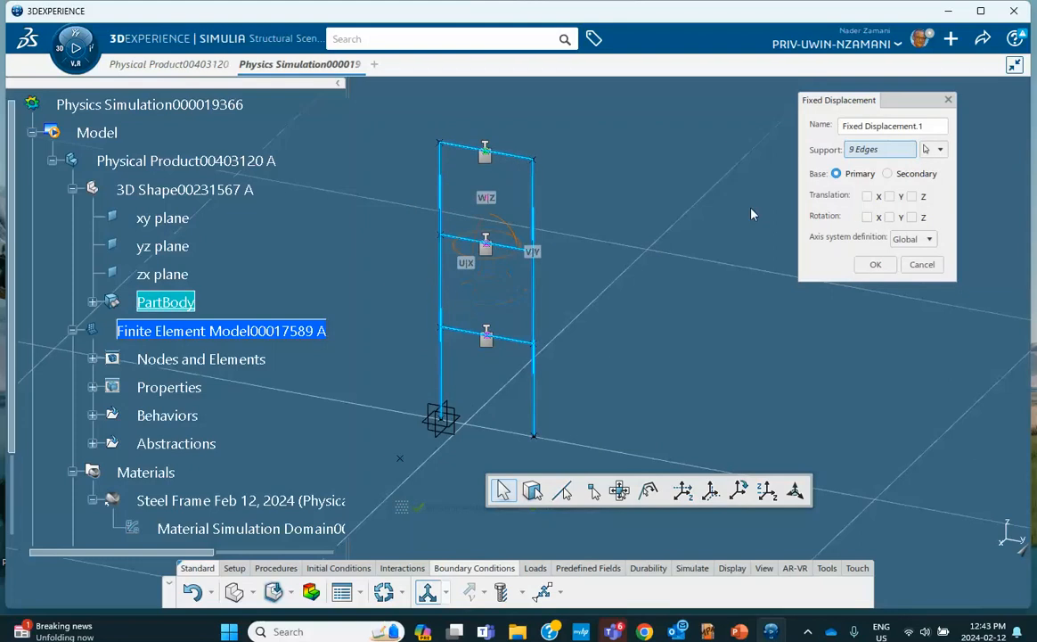
Restrain Translation X, Rotation Y and Rotation Z on those edges
{"action": "left_click", "coordinate": [869, 197]}
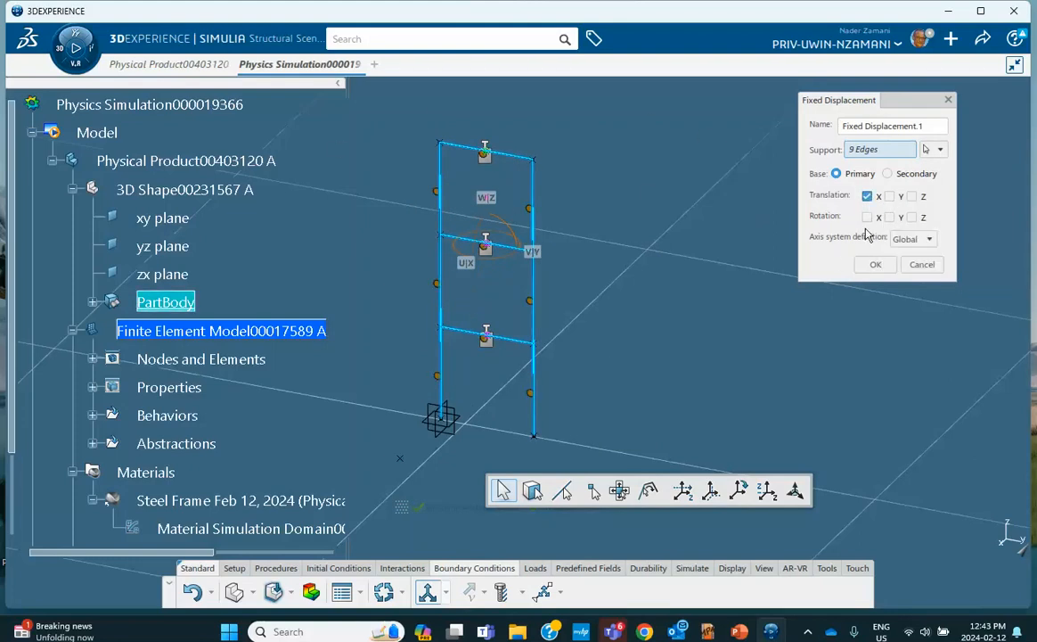
{"action": "left_click", "coordinate": [889, 218]}
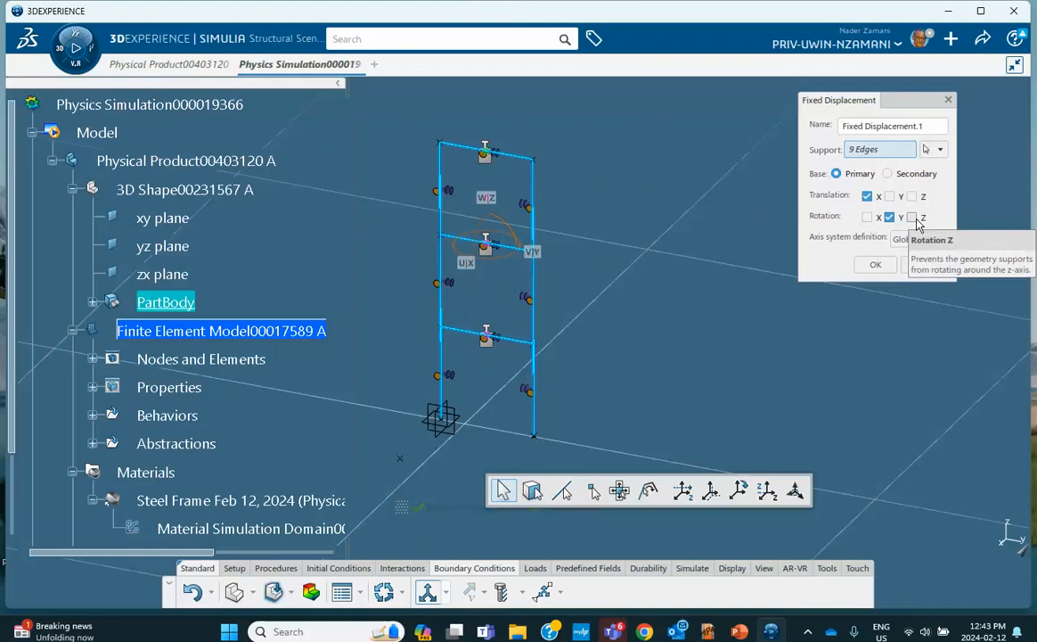
{"action": "left_click", "coordinate": [911, 217]}
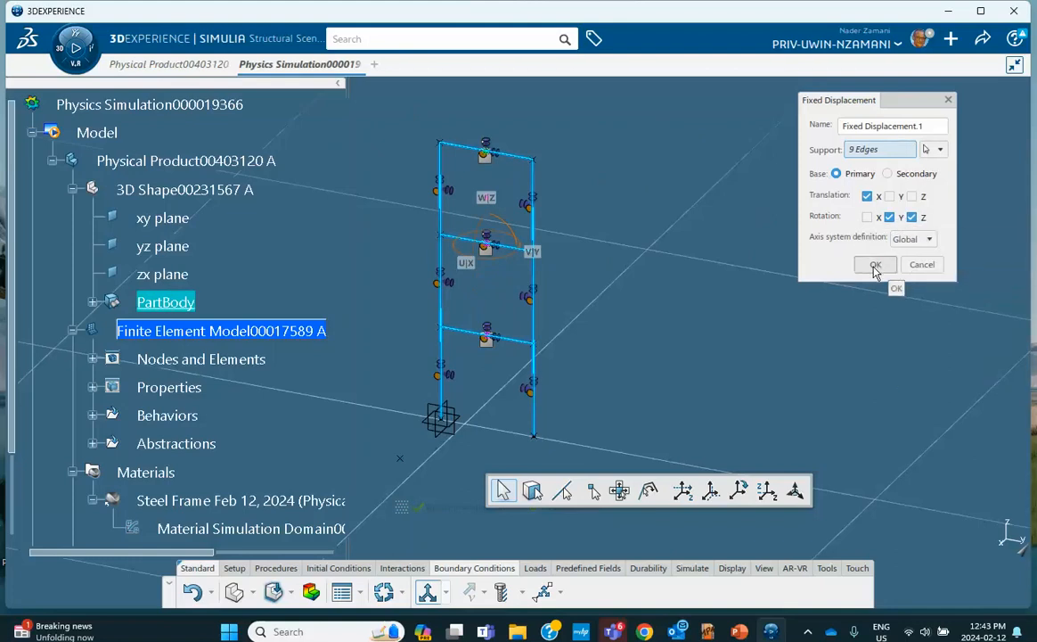
Apply Fixed Displacement.1 to the nine edges and hide Point.1 and Point.8
{"action": "left_click", "coordinate": [874, 265]}
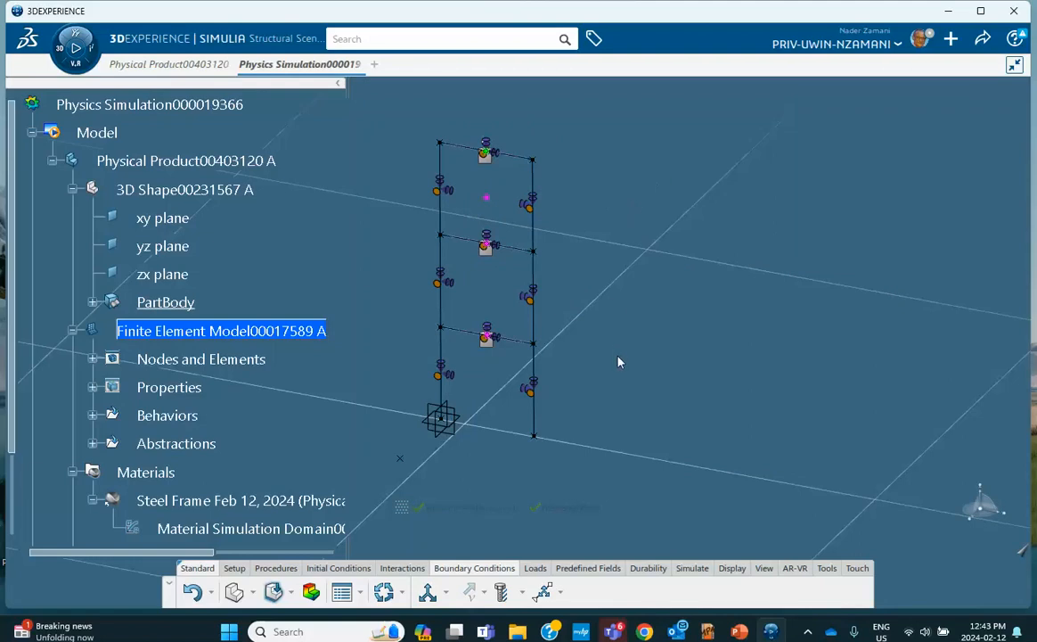
{"action": "right_click", "coordinate": [443, 423]}
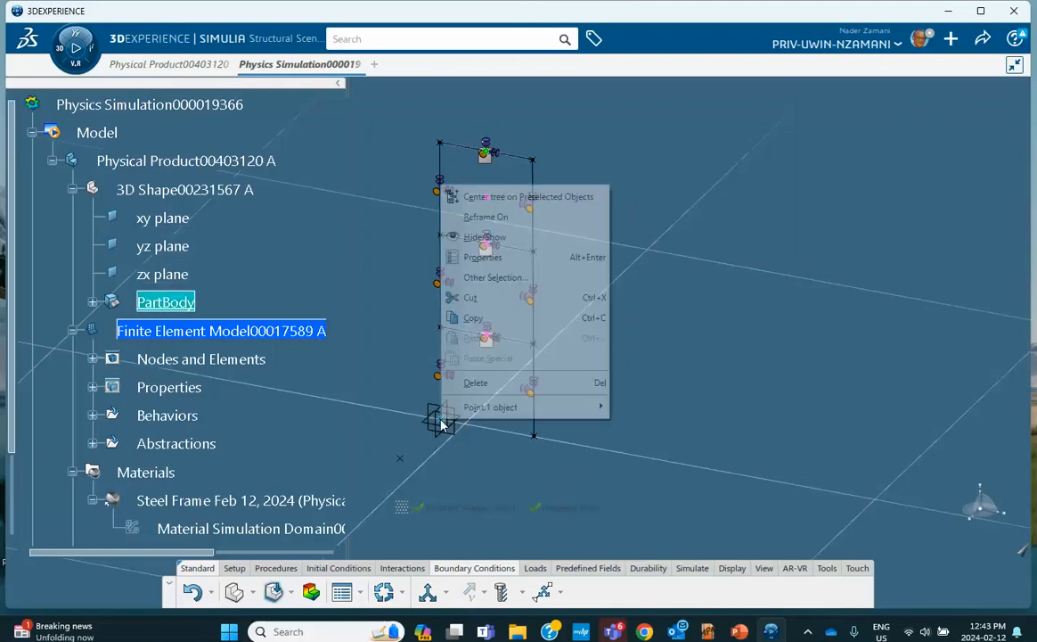
{"action": "left_click", "coordinate": [481, 236]}
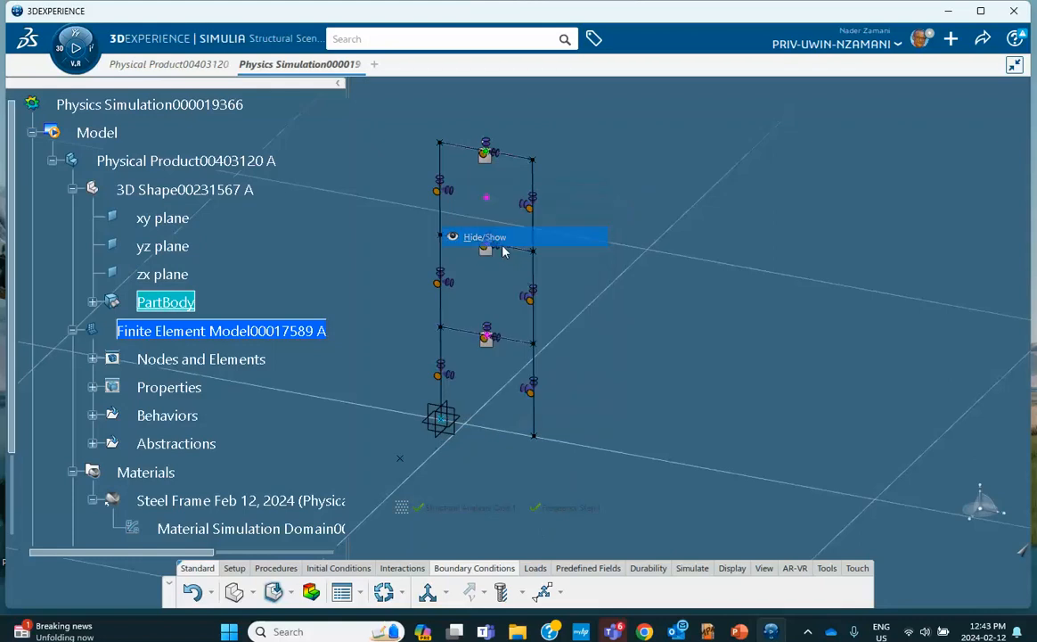
{"action": "right_click", "coordinate": [535, 437]}
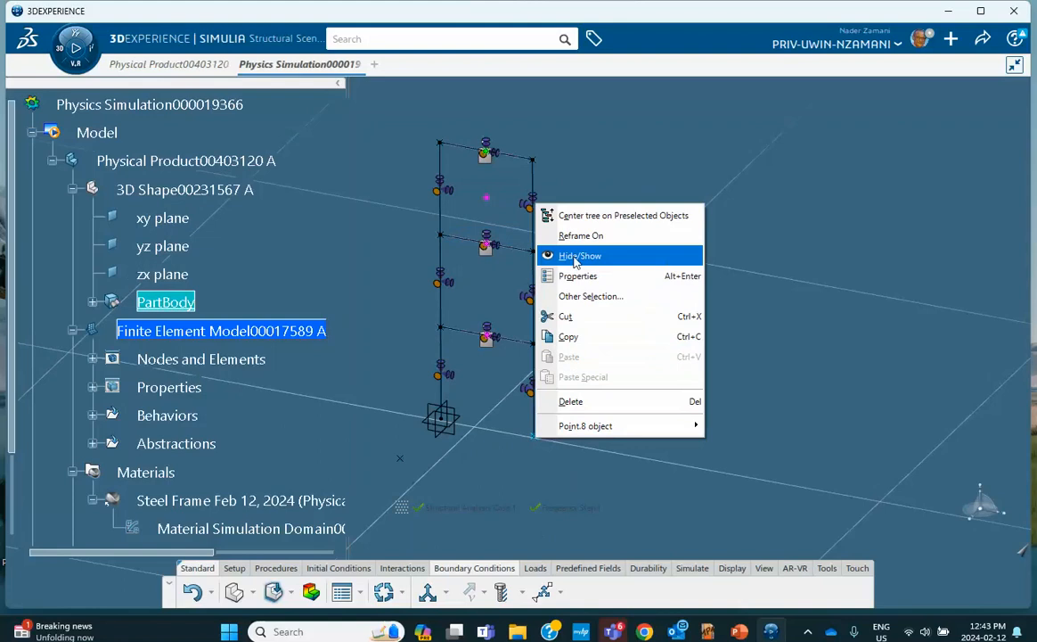
{"action": "left_click", "coordinate": [570, 256]}
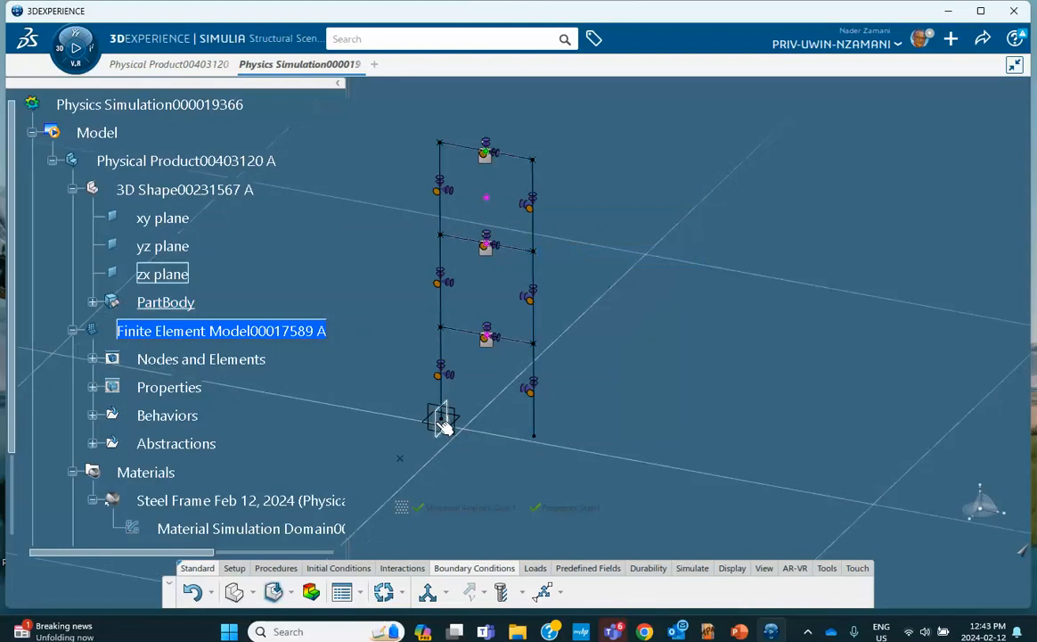
Create a second Fixed Displacement on both column base vertices with all translations and rotations fixed
{"action": "left_click", "coordinate": [428, 593]}
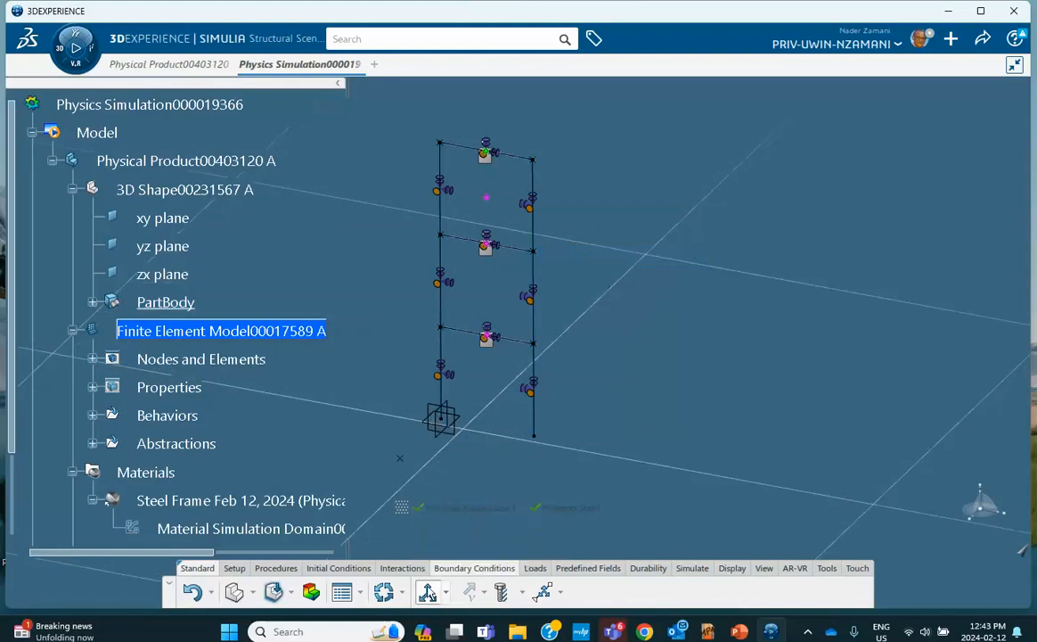
{"action": "left_click", "coordinate": [443, 419]}
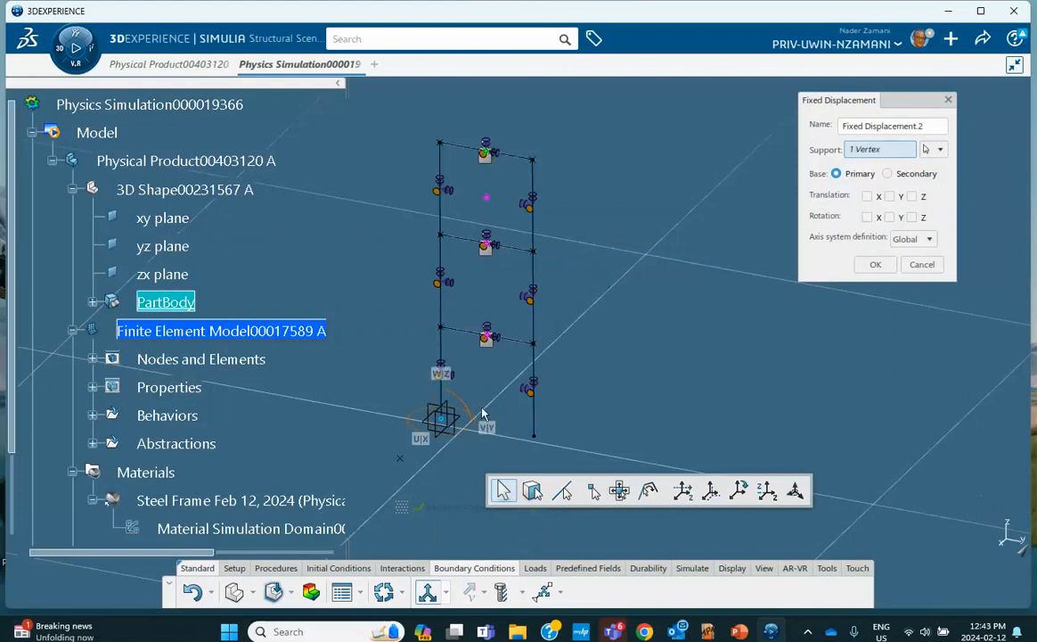
{"action": "left_click", "coordinate": [868, 196]}
{"action": "left_click", "coordinate": [890, 196]}
{"action": "left_click", "coordinate": [912, 196]}
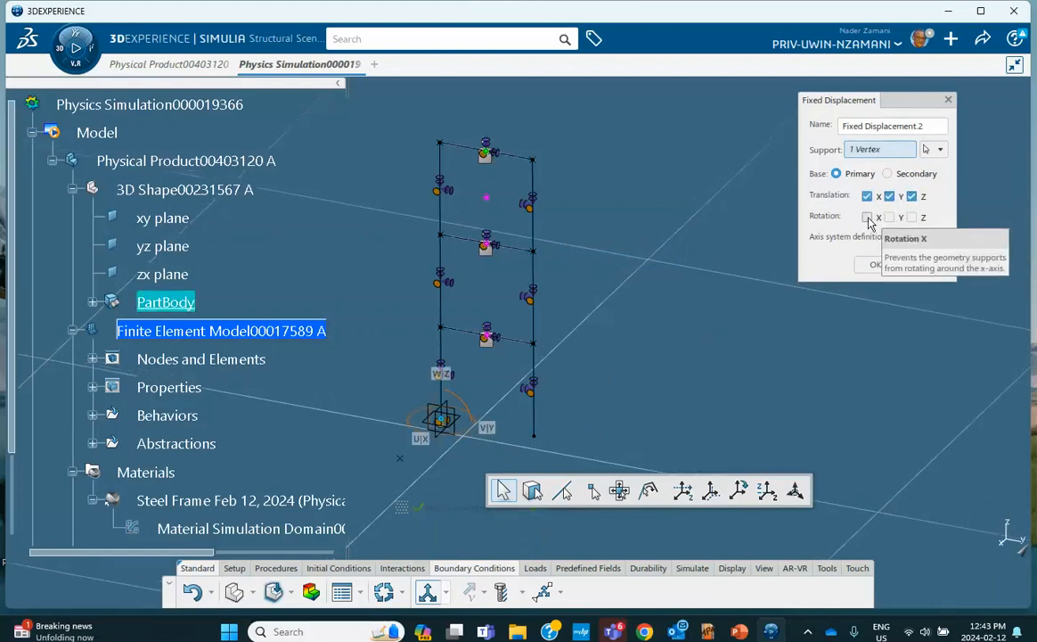
{"action": "left_click", "coordinate": [867, 217]}
{"action": "left_click", "coordinate": [889, 216]}
{"action": "left_click", "coordinate": [911, 216]}
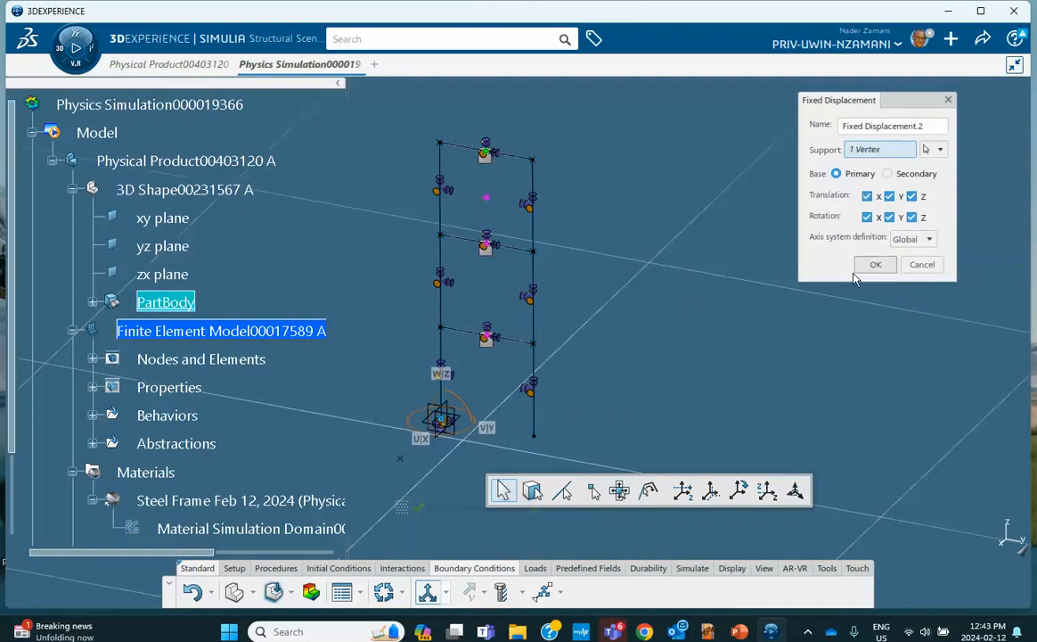
{"action": "left_click", "coordinate": [536, 435]}
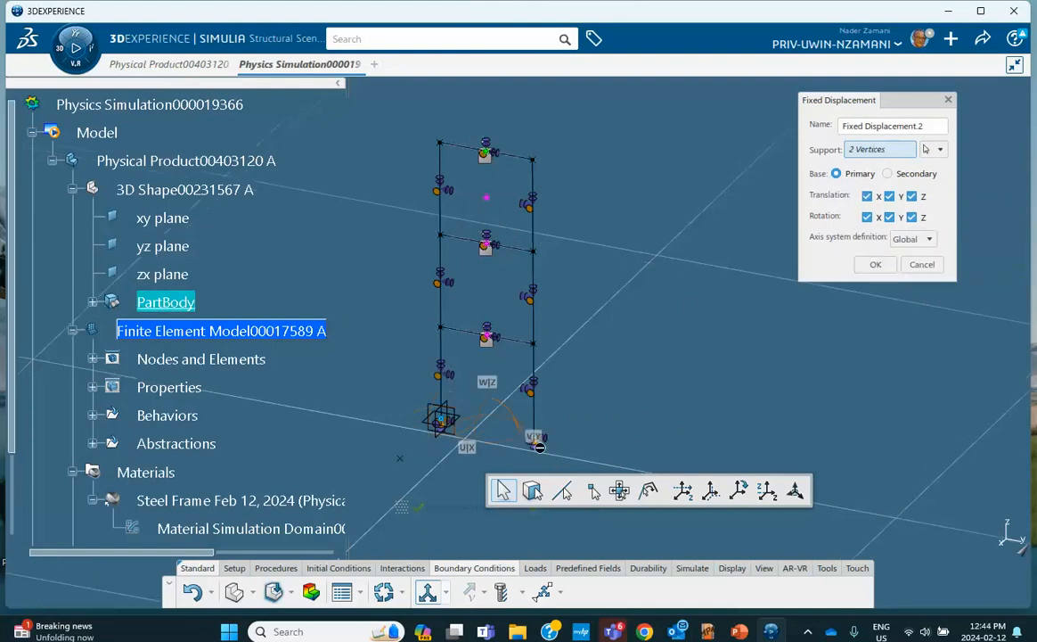
Apply the base-vertex restraint and save the simulation
{"action": "left_click", "coordinate": [876, 266]}
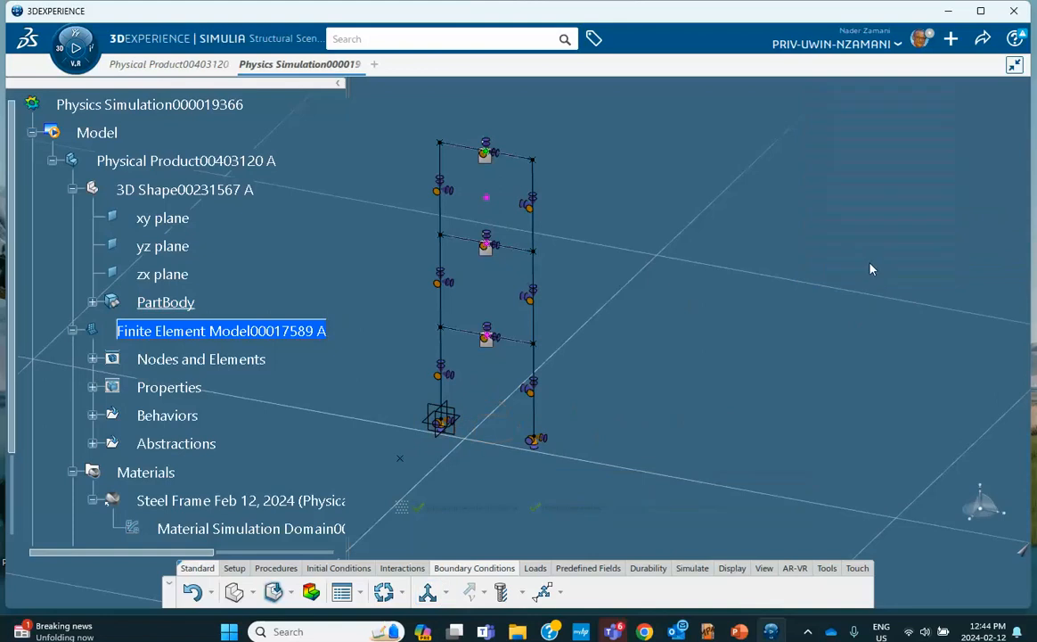
{"action": "left_click", "coordinate": [981, 40]}
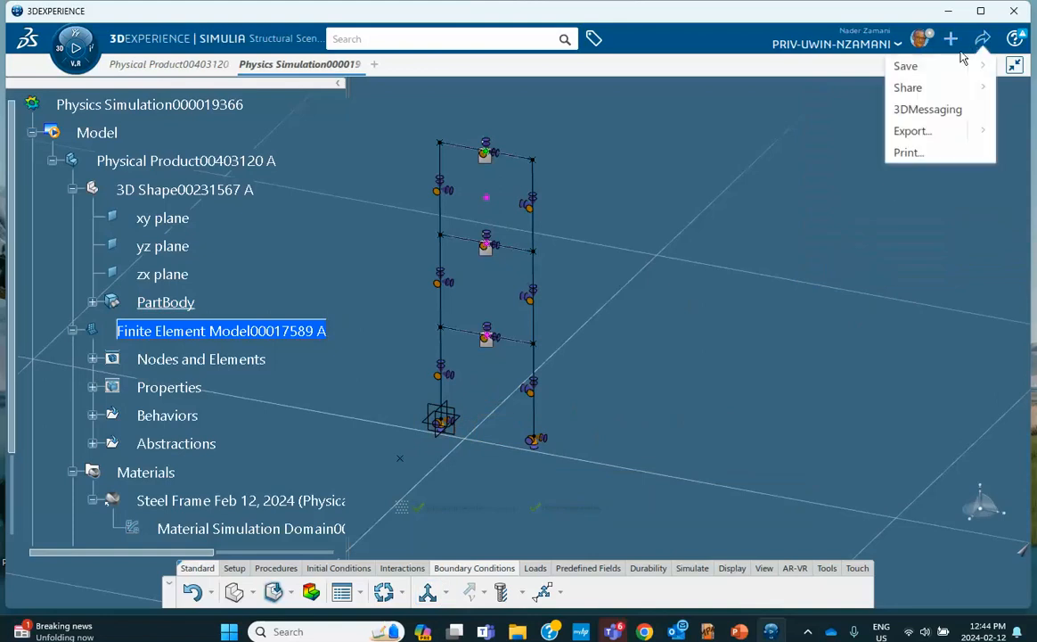
{"action": "left_click", "coordinate": [906, 66]}
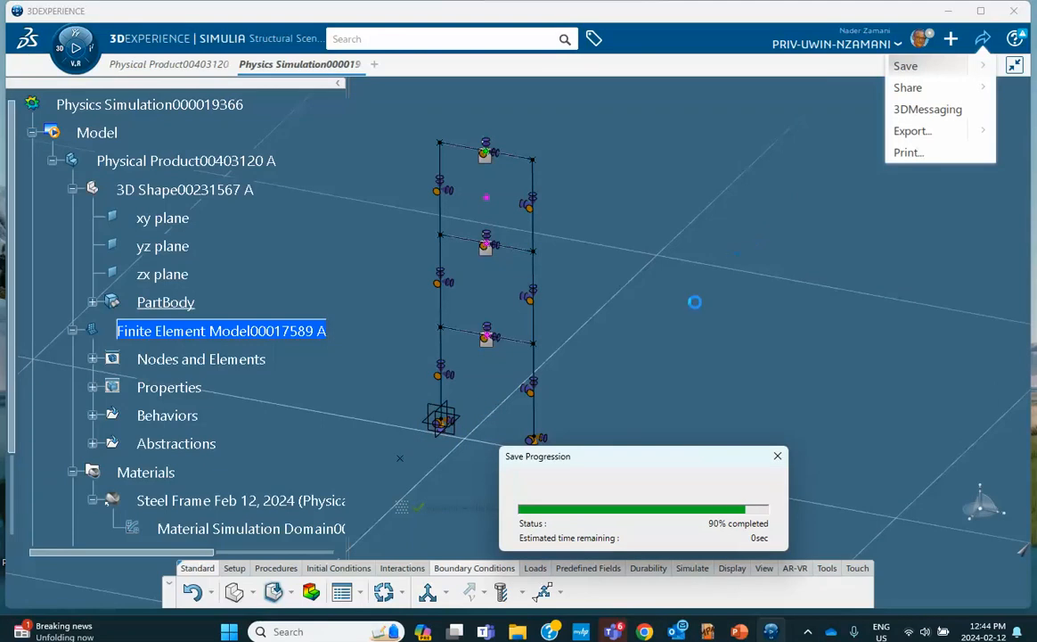
Pass the model checks and launch the analysis locally on 4 cores, then return to the tutorial slides
{"action": "left_click", "coordinate": [691, 568]}
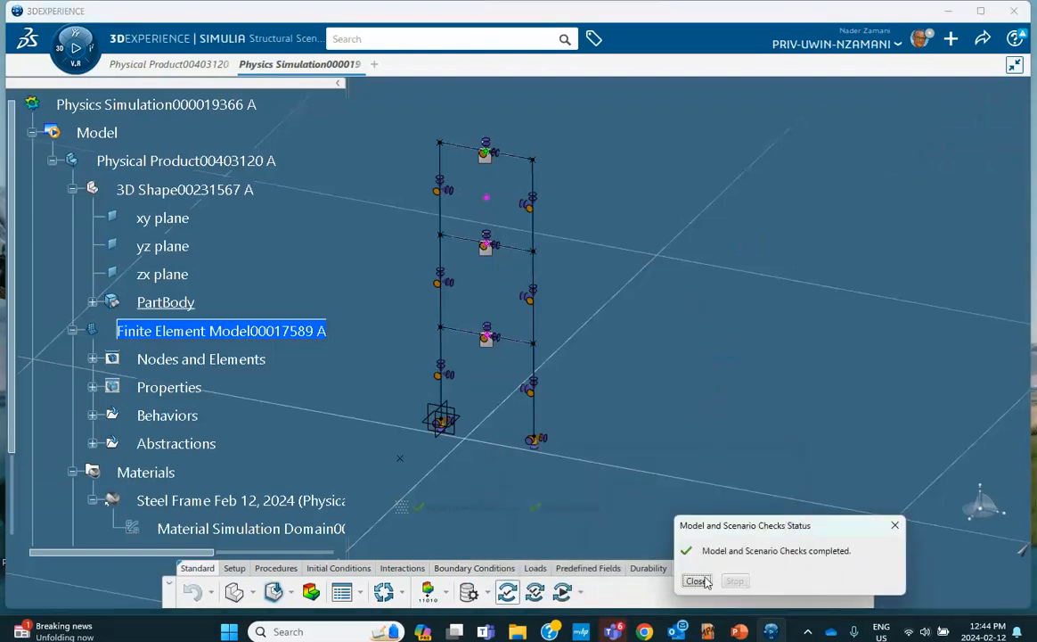
{"action": "left_click", "coordinate": [696, 581]}
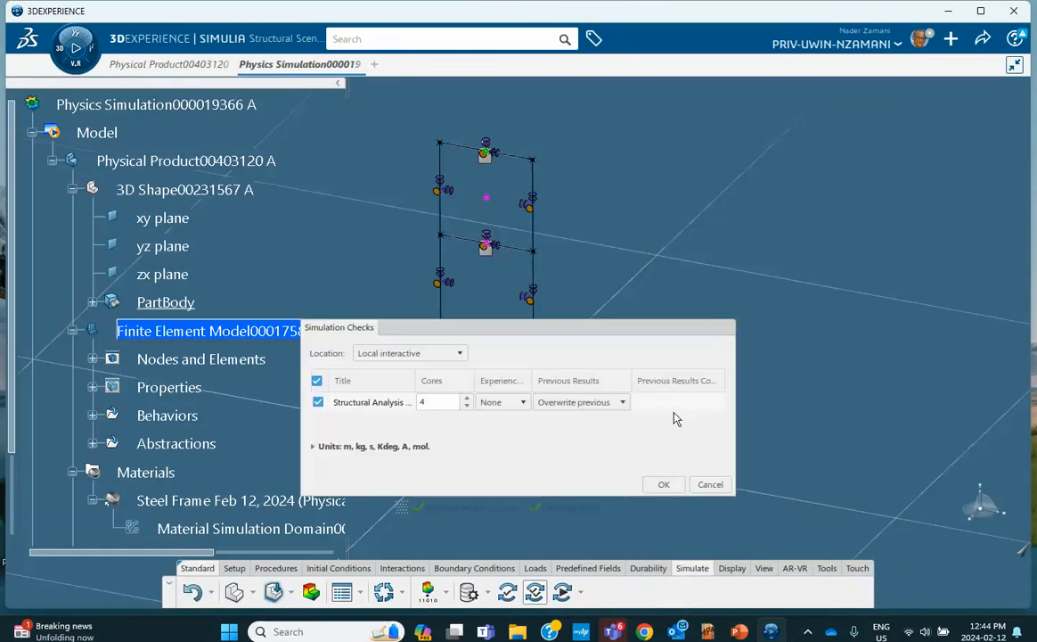
{"action": "left_click", "coordinate": [663, 484]}
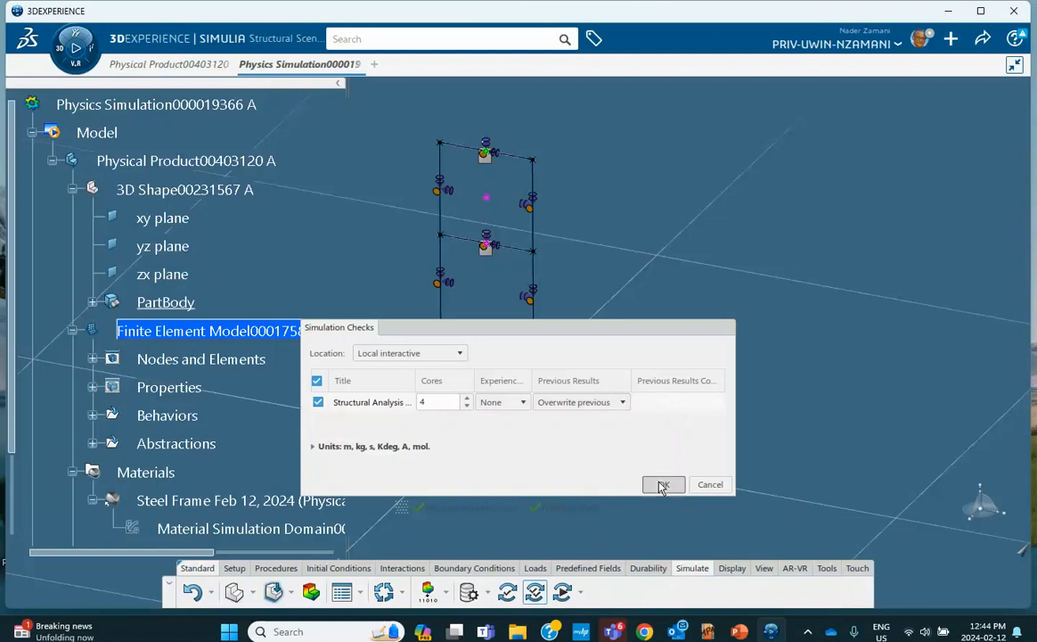
{"action": "left_click", "coordinate": [740, 631]}
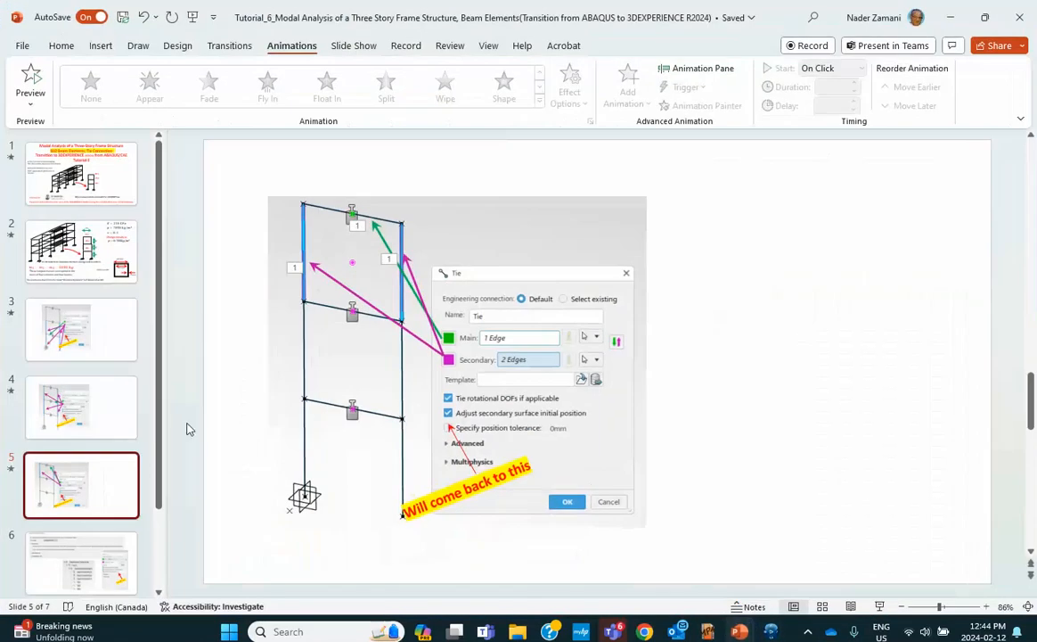
View slide 6 on the failed checks and 20 mm tie tolerance fix, then minimize PowerPoint
{"action": "scroll", "coordinate": [98, 450], "scroll_direction": "down", "scroll_amount": 2}
{"action": "left_click", "coordinate": [98, 452]}
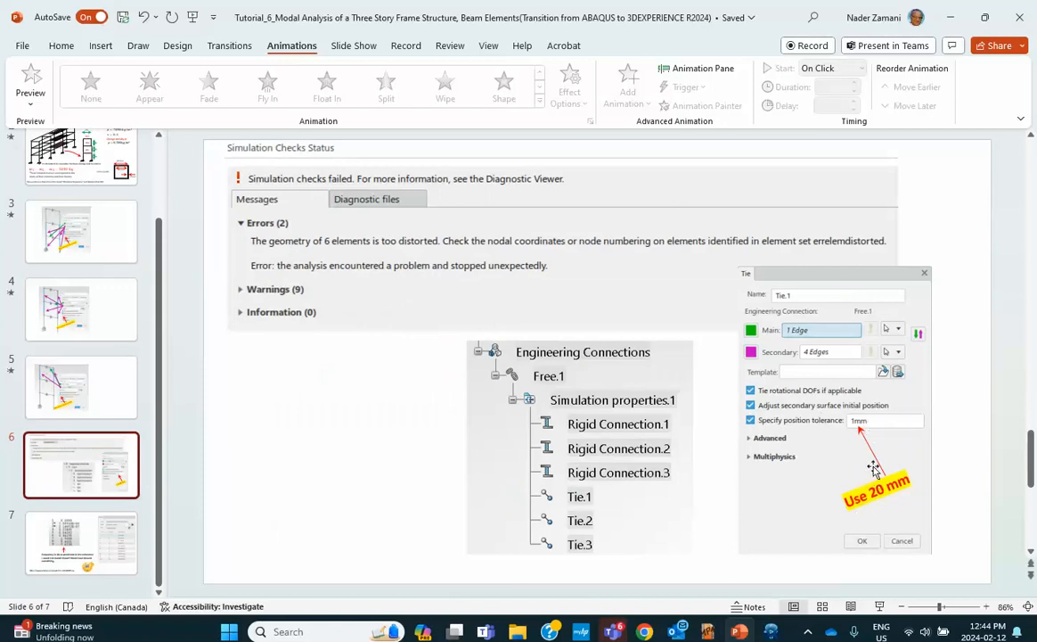
{"action": "left_click", "coordinate": [950, 17]}
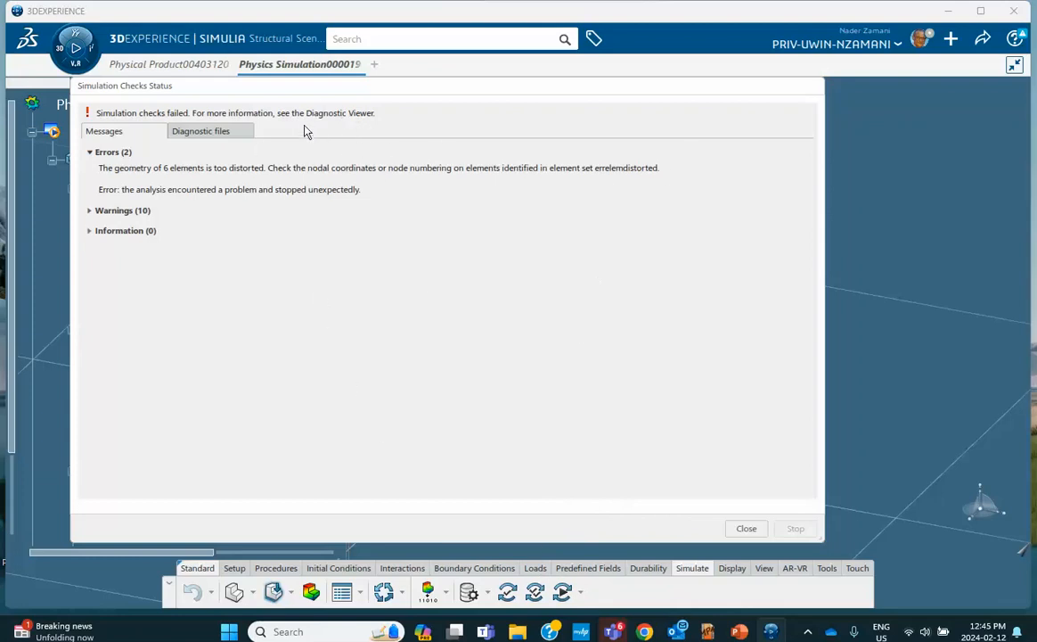
Scroll through the failed run's diagnostic data file, then close the simulation checks report
{"action": "left_click", "coordinate": [220, 136]}
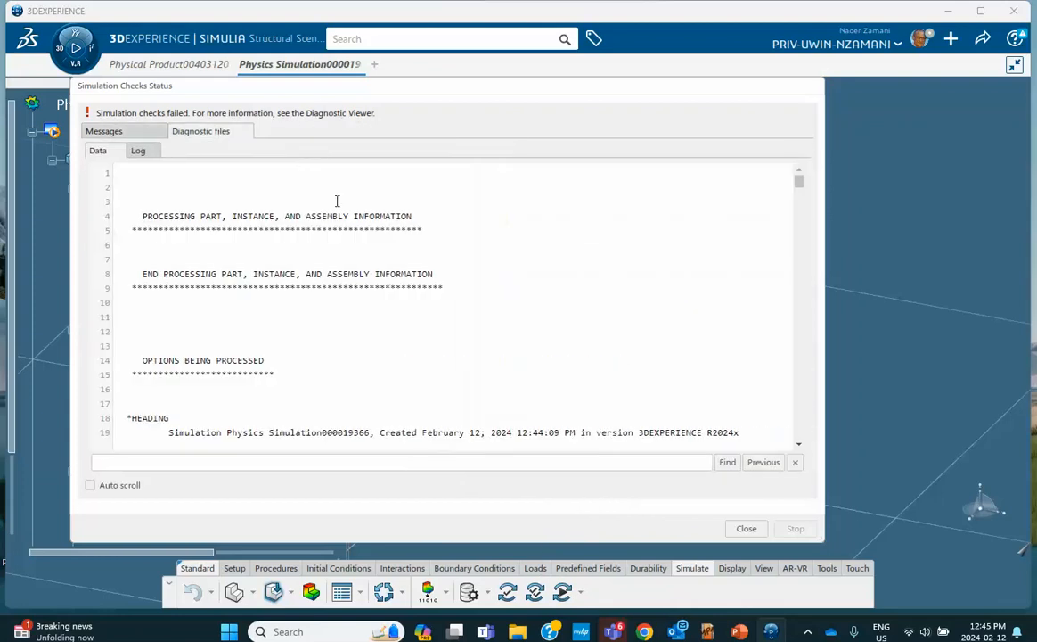
{"action": "scroll", "coordinate": [343, 214], "scroll_direction": "down", "scroll_amount": 10}
{"action": "scroll", "coordinate": [348, 227], "scroll_direction": "down", "scroll_amount": 10}
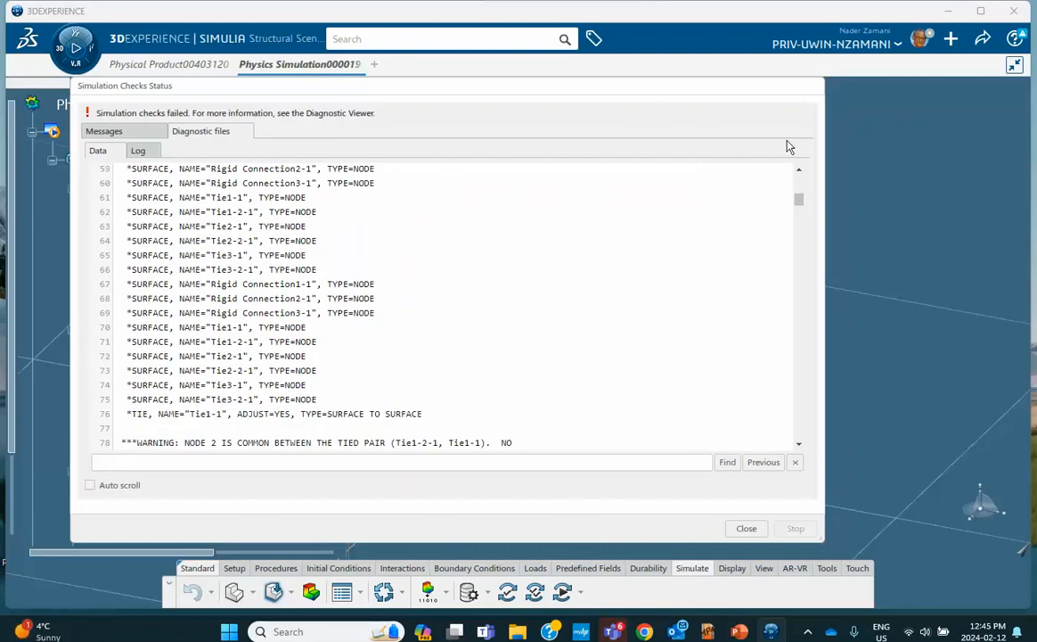
{"action": "left_click", "coordinate": [746, 527]}
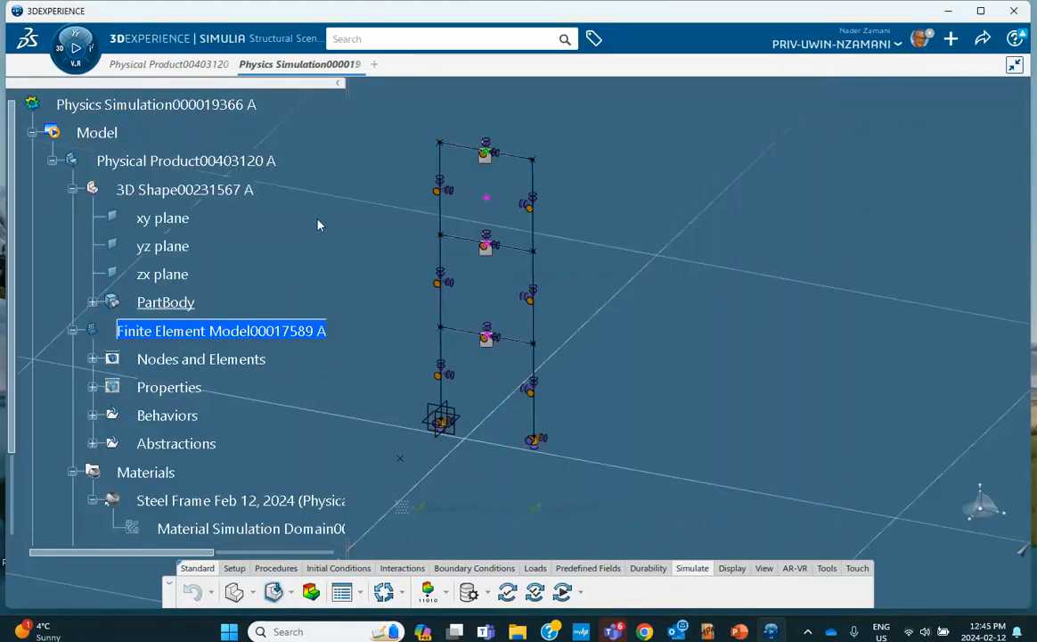
Expand Engineering Connections > Free.1 > Simulation properties.1 to list the rigid connections and Tie.1–Tie.3
{"action": "scroll", "coordinate": [317, 224], "scroll_direction": "down", "scroll_amount": 3}
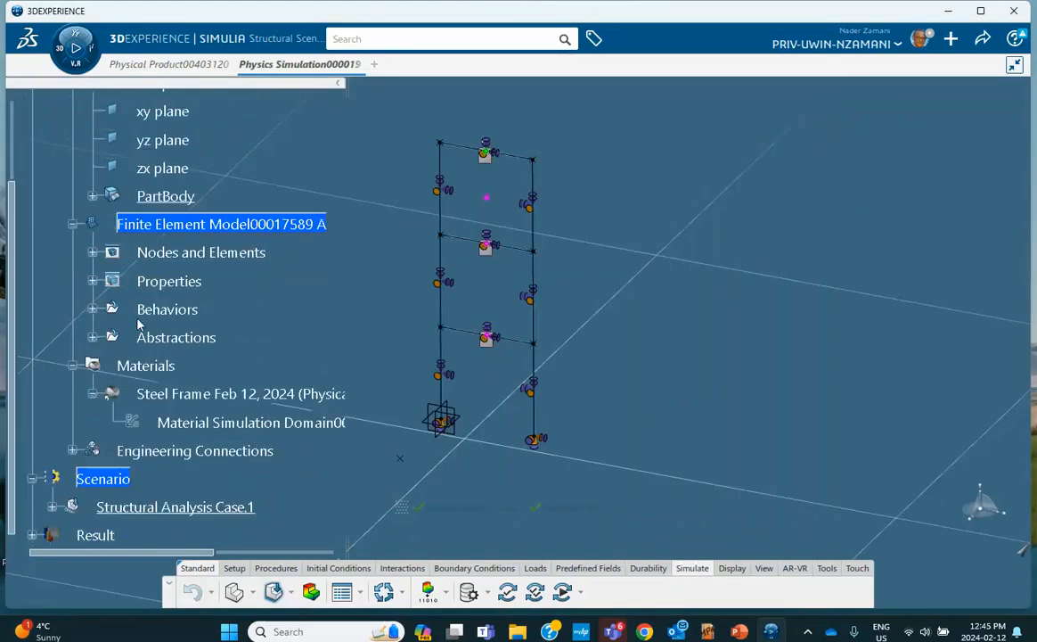
{"action": "scroll", "coordinate": [139, 325], "scroll_direction": "down", "scroll_amount": 4}
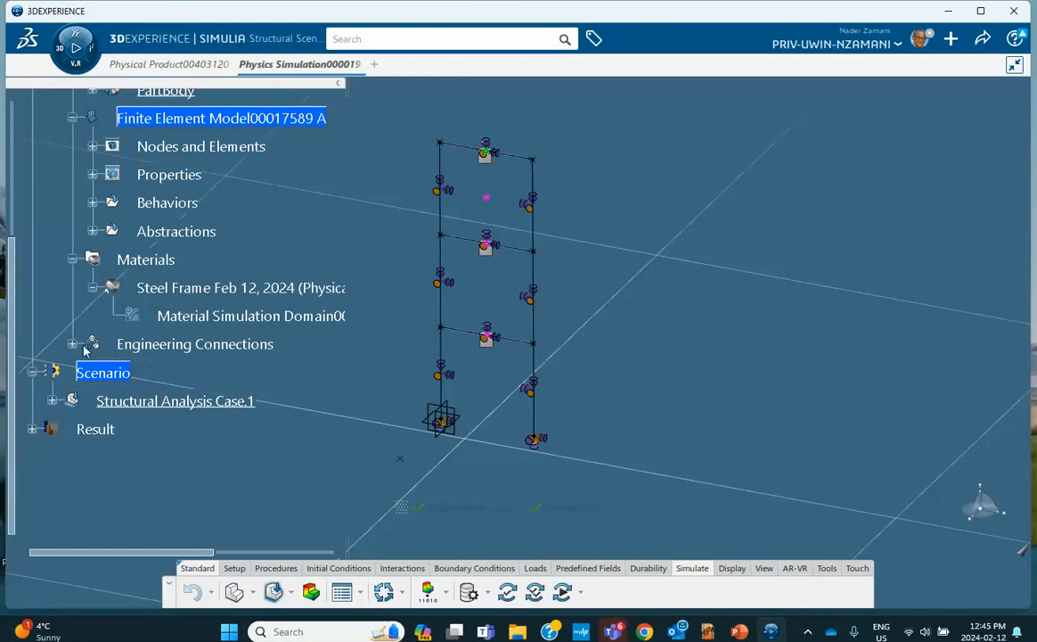
{"action": "left_click", "coordinate": [72, 344]}
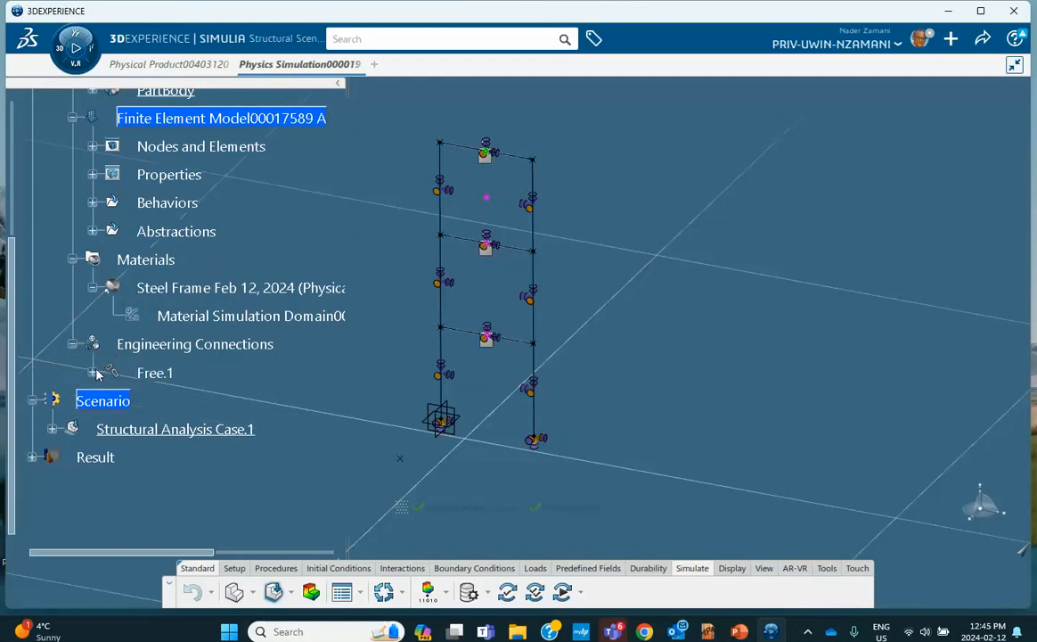
{"action": "left_click", "coordinate": [92, 372]}
{"action": "left_click", "coordinate": [113, 401]}
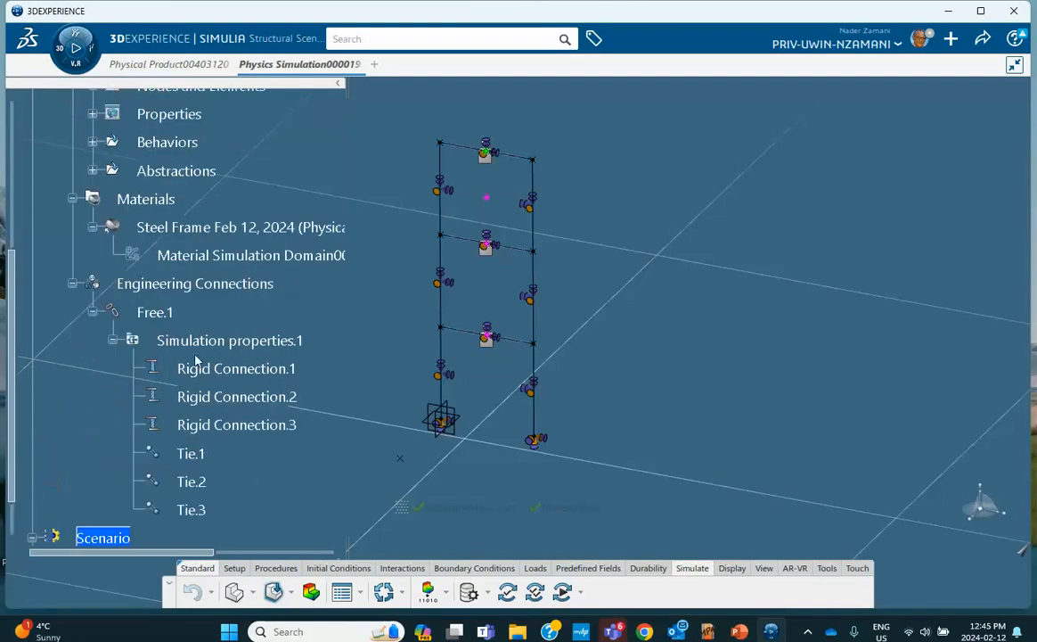
{"action": "scroll", "coordinate": [219, 374], "scroll_direction": "down", "scroll_amount": 4}
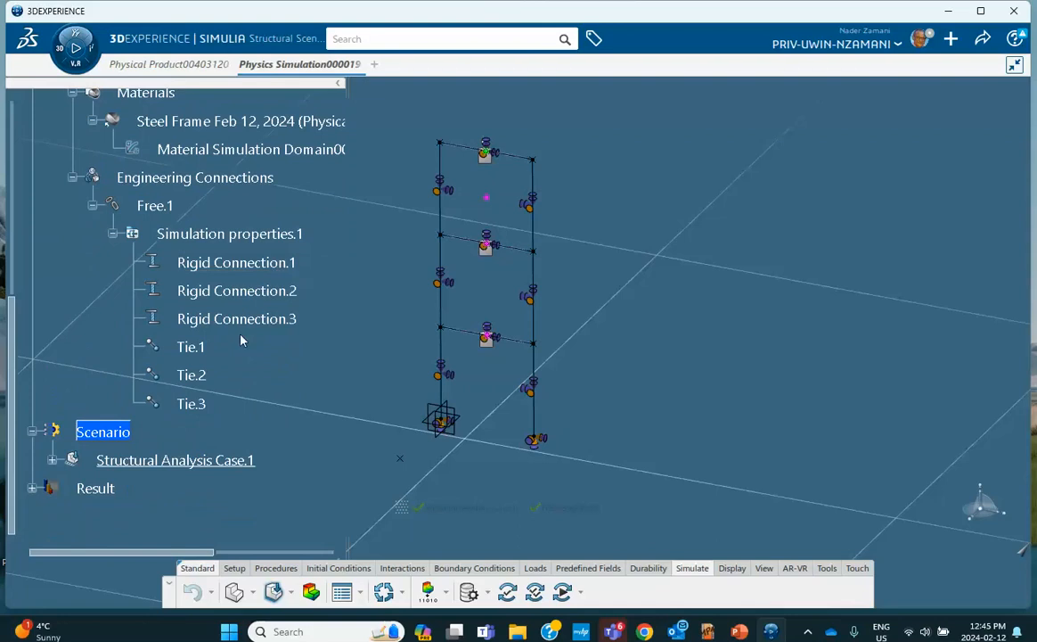
Give Tie.1 a specified position tolerance of 20 mm
{"action": "double_click", "coordinate": [196, 350]}
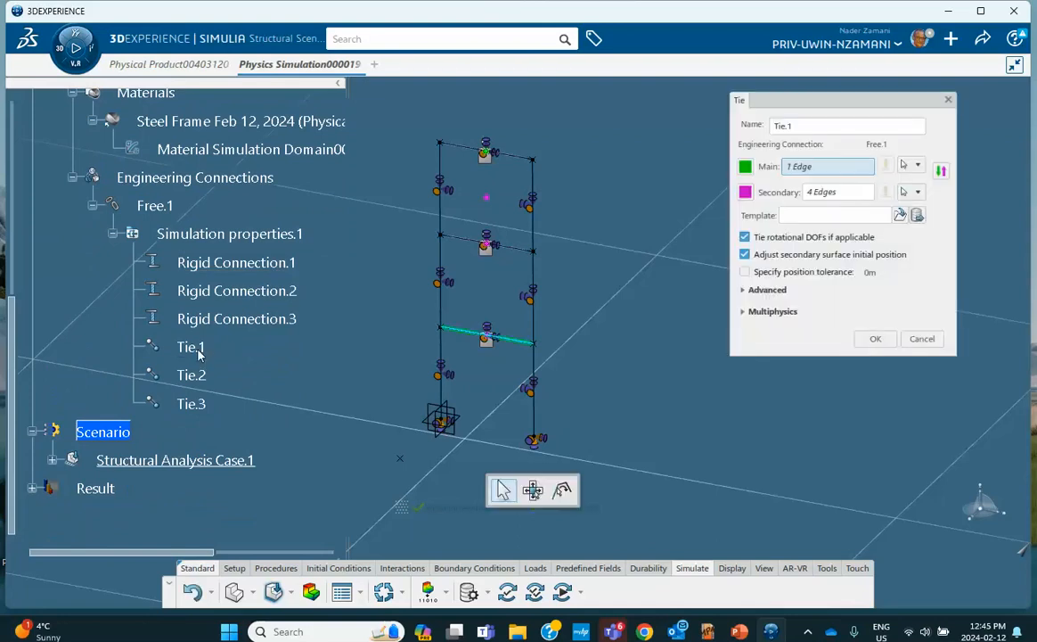
{"action": "left_click", "coordinate": [745, 272]}
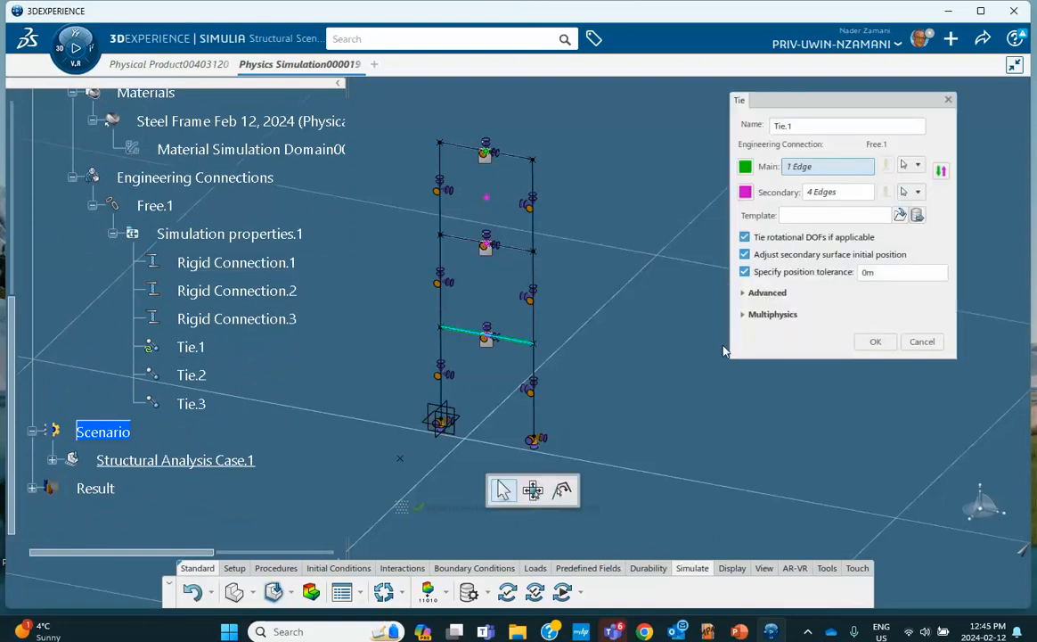
{"action": "double_click", "coordinate": [873, 272]}
{"action": "type", "text": "2"}
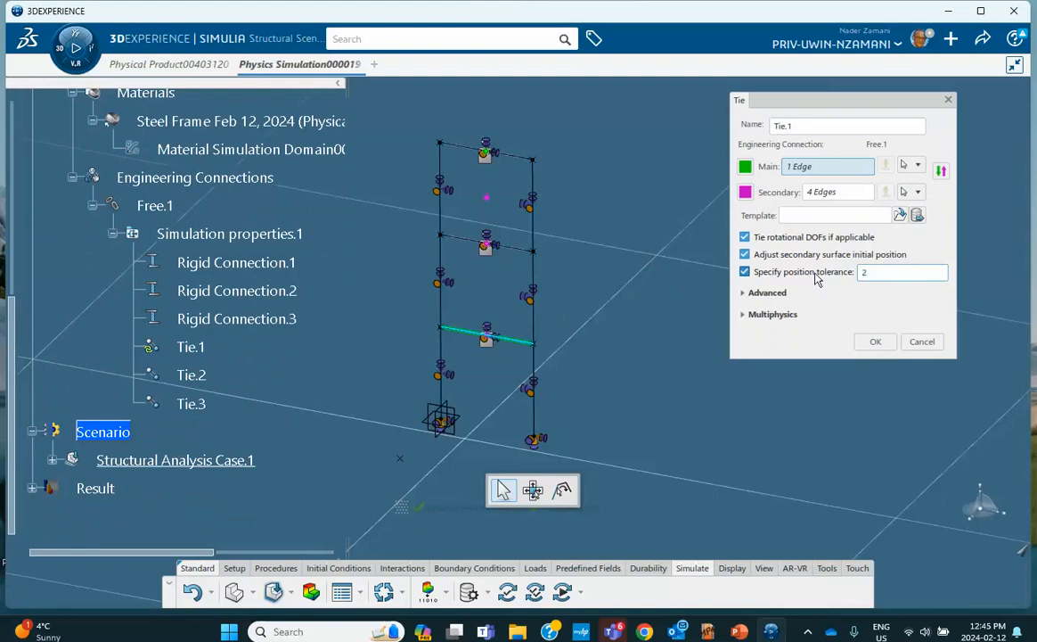
{"action": "type", "text": "0mm"}
{"action": "left_click", "coordinate": [876, 341]}
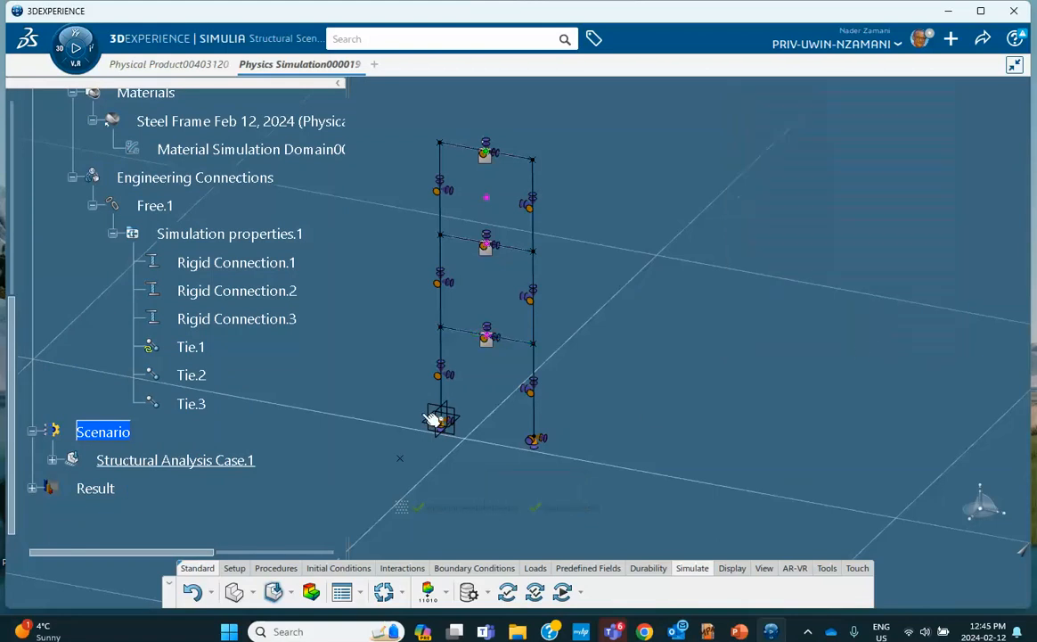
Give Tie.2 a specified position tolerance of 20 mm
{"action": "double_click", "coordinate": [191, 374]}
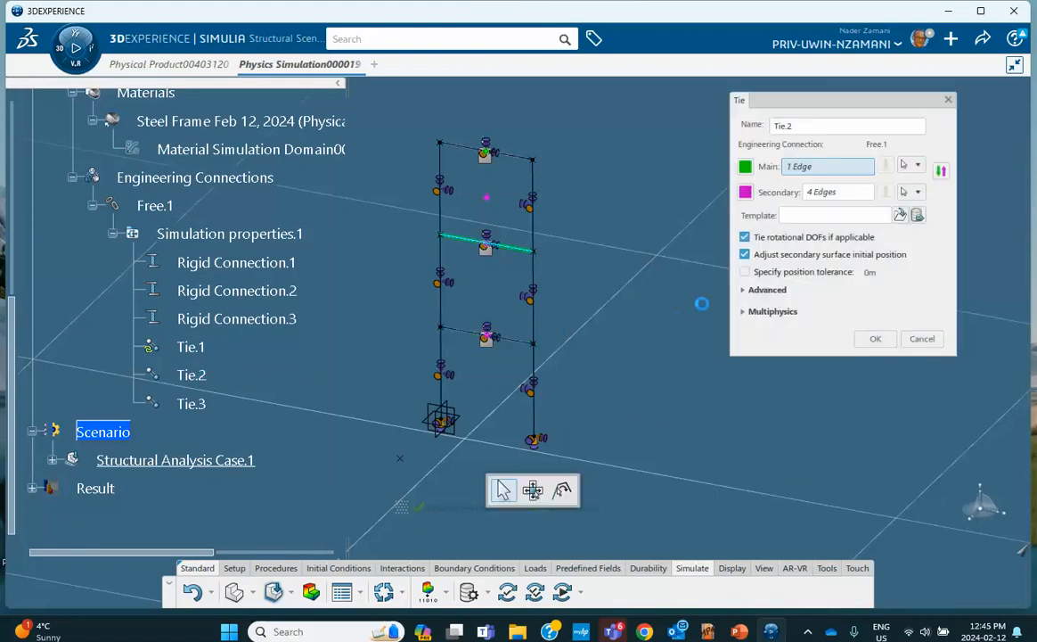
{"action": "left_click", "coordinate": [745, 271]}
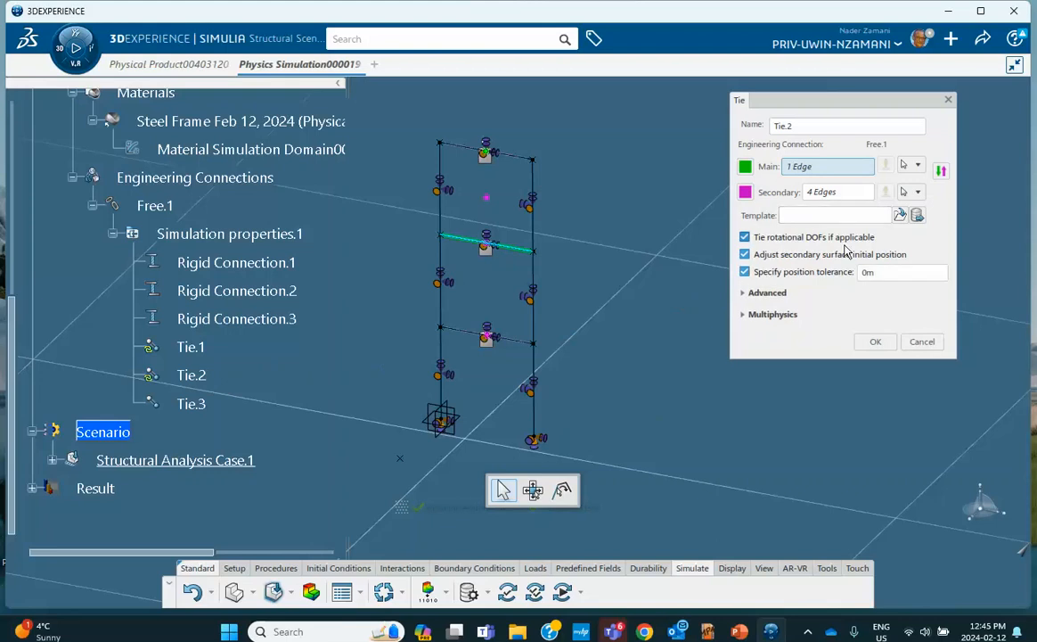
{"action": "double_click", "coordinate": [868, 272]}
{"action": "type", "text": "20mm"}
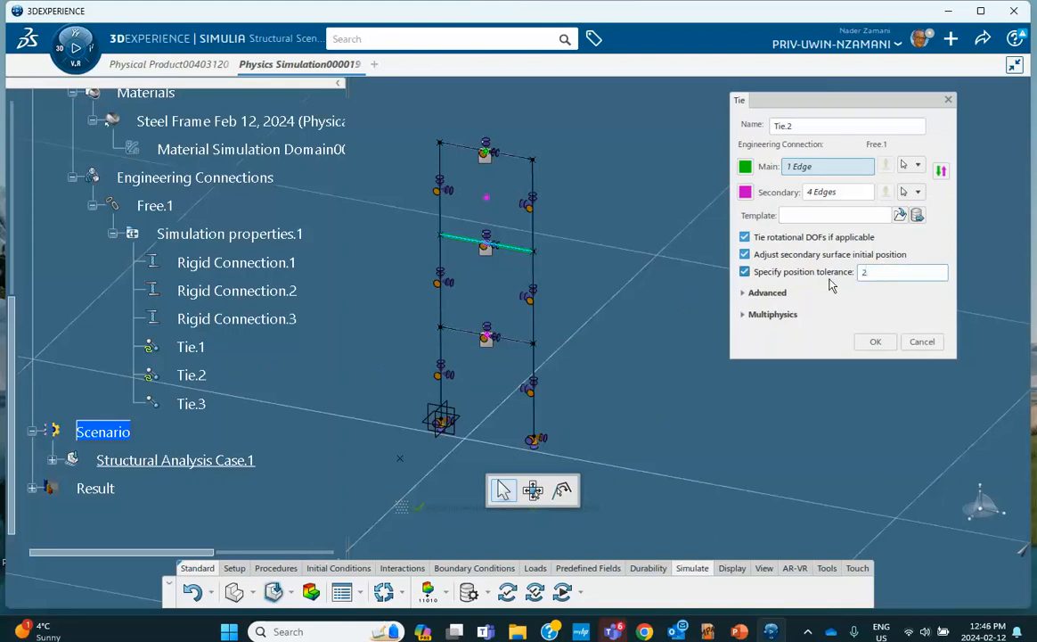
{"action": "left_click", "coordinate": [875, 341]}
Give Tie.3 a specified position tolerance of 20 mm
{"action": "double_click", "coordinate": [192, 403]}
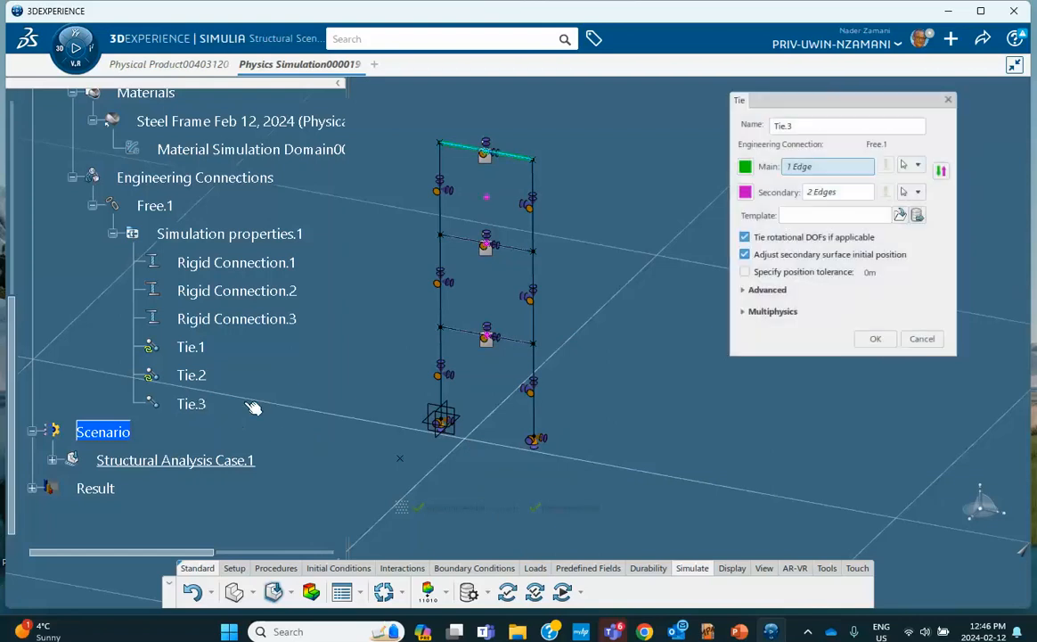
{"action": "left_click", "coordinate": [746, 273]}
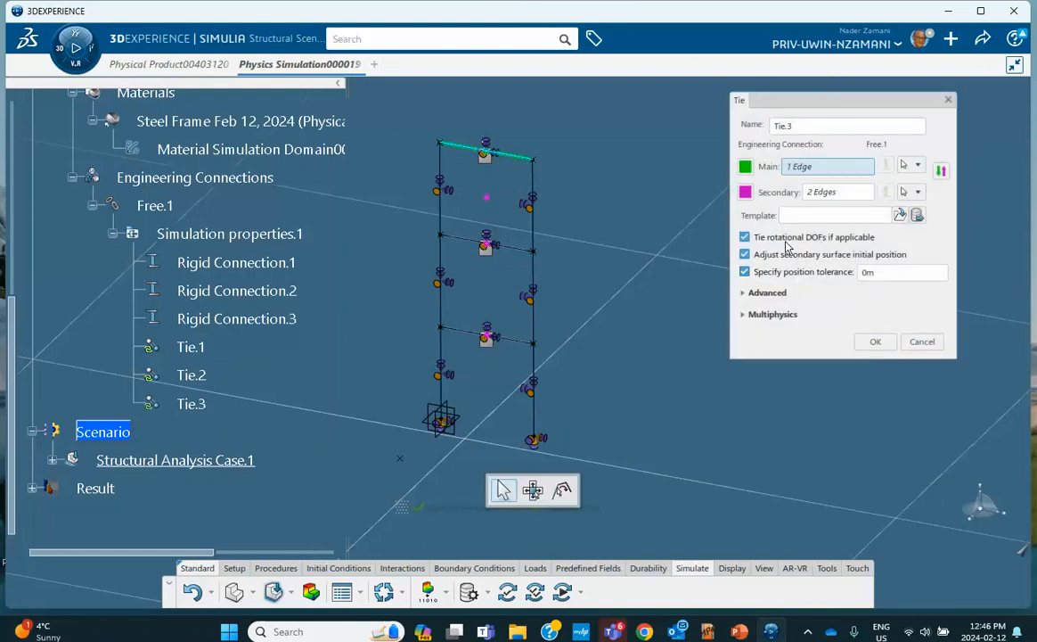
{"action": "double_click", "coordinate": [866, 272]}
{"action": "type", "text": "20mm"}
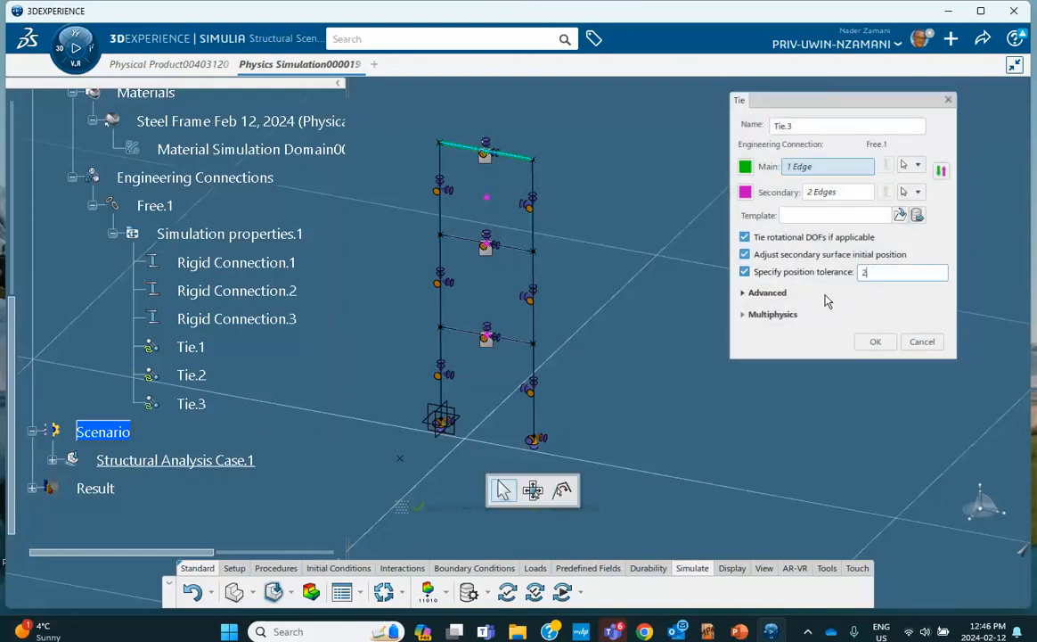
{"action": "left_click", "coordinate": [875, 342]}
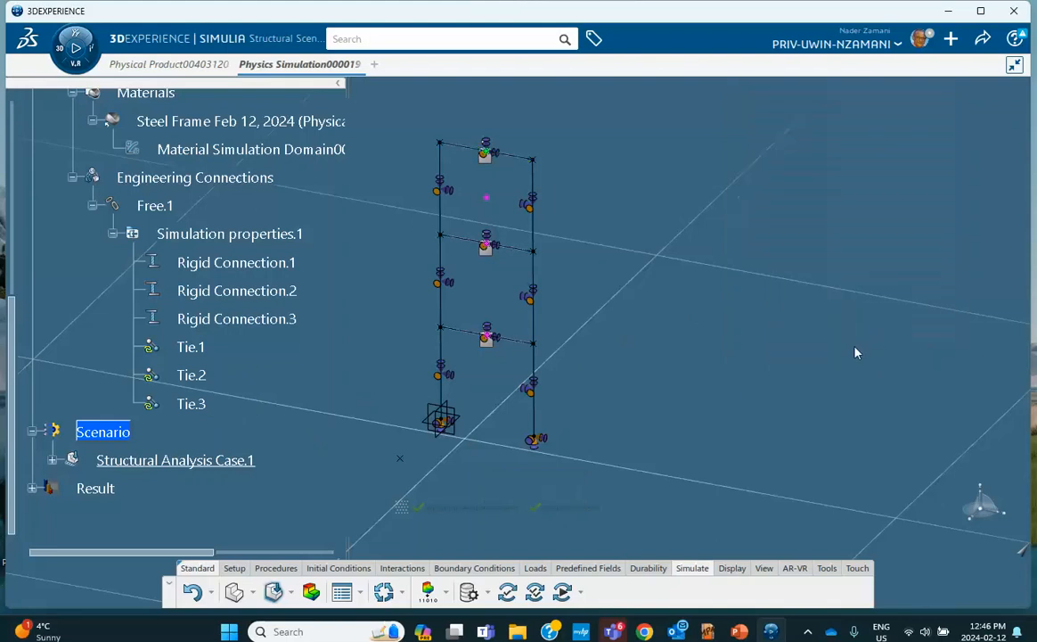
Update the model, run the simulation checks, and dismiss the kinematic coupling failure report
{"action": "left_click", "coordinate": [383, 592]}
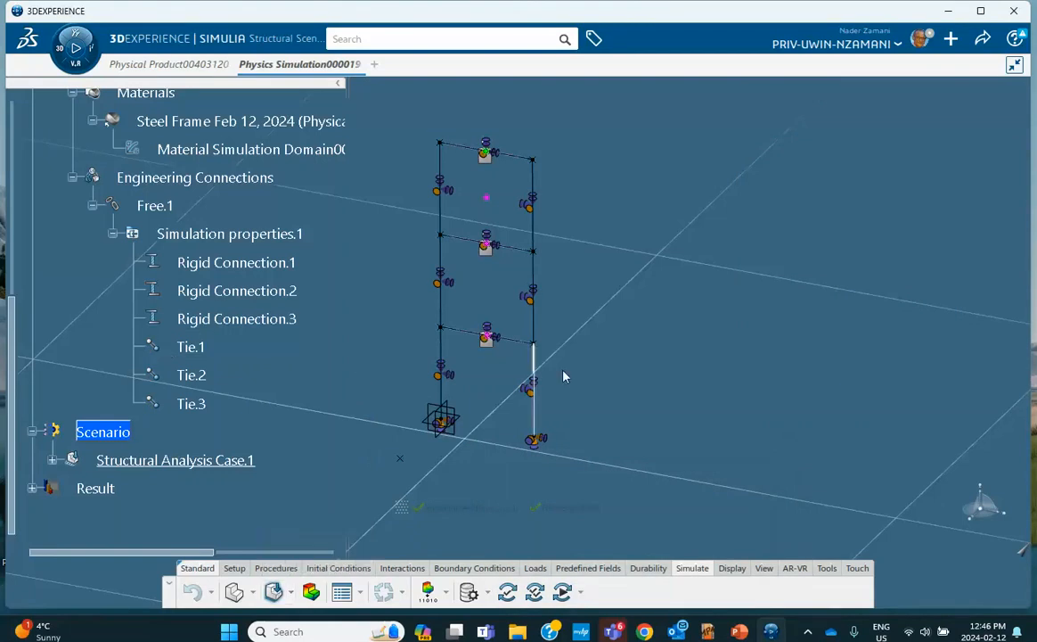
{"action": "left_click", "coordinate": [534, 593]}
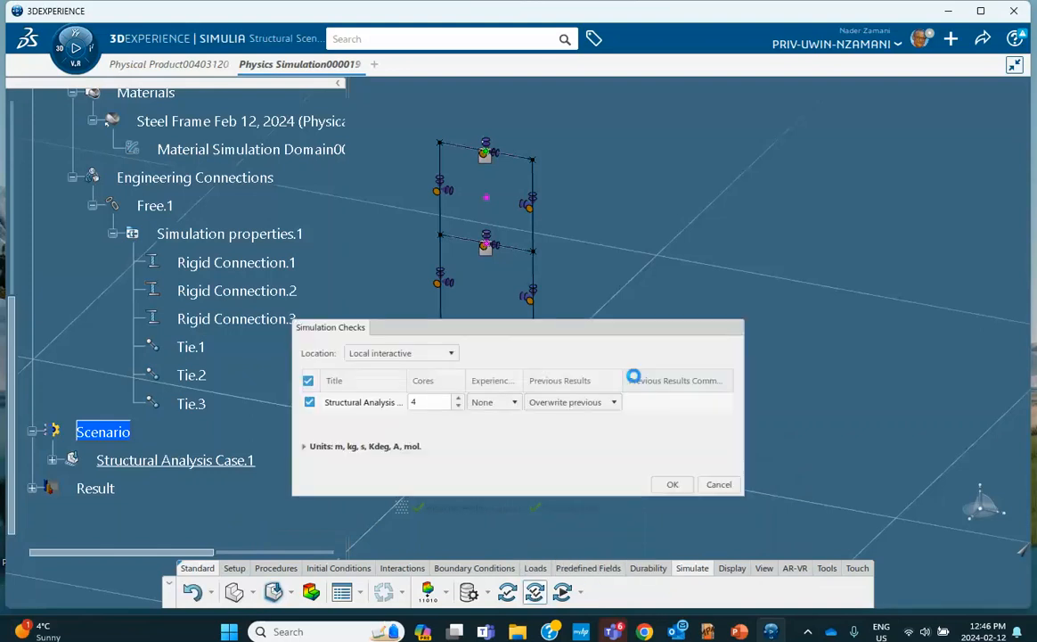
{"action": "left_click", "coordinate": [672, 483]}
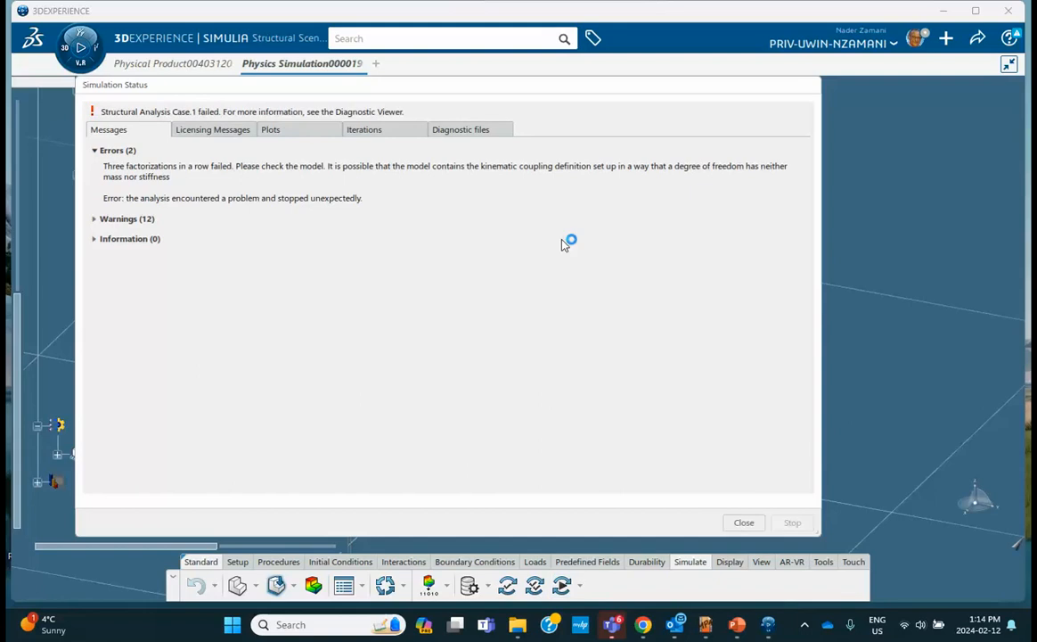
{"action": "left_click", "coordinate": [743, 523]}
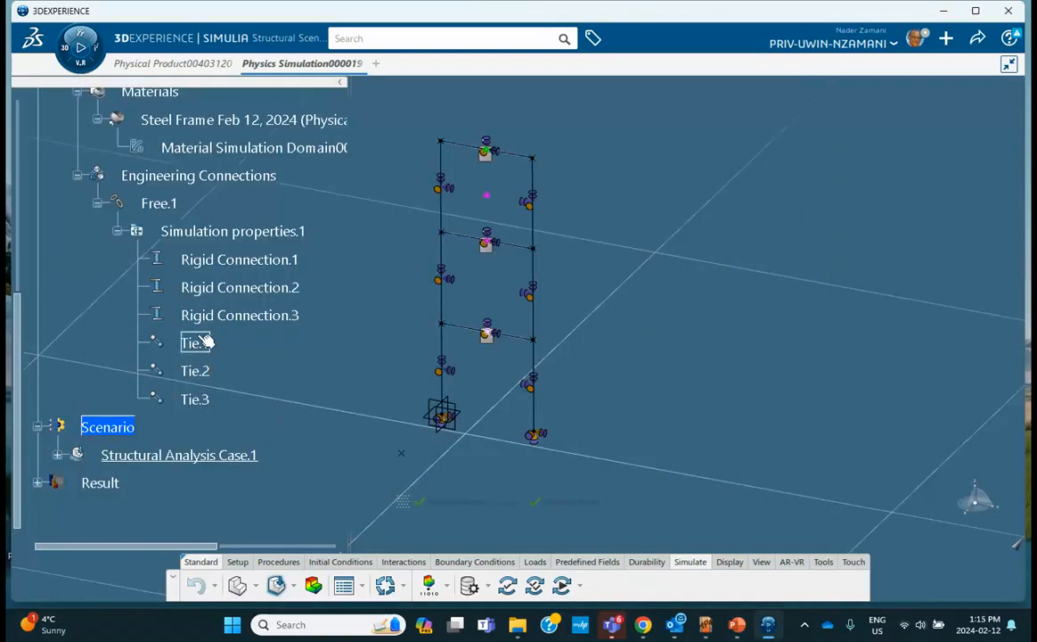
Set Rigid Connection.1's coupling type to Continuum distributing
{"action": "double_click", "coordinate": [232, 258]}
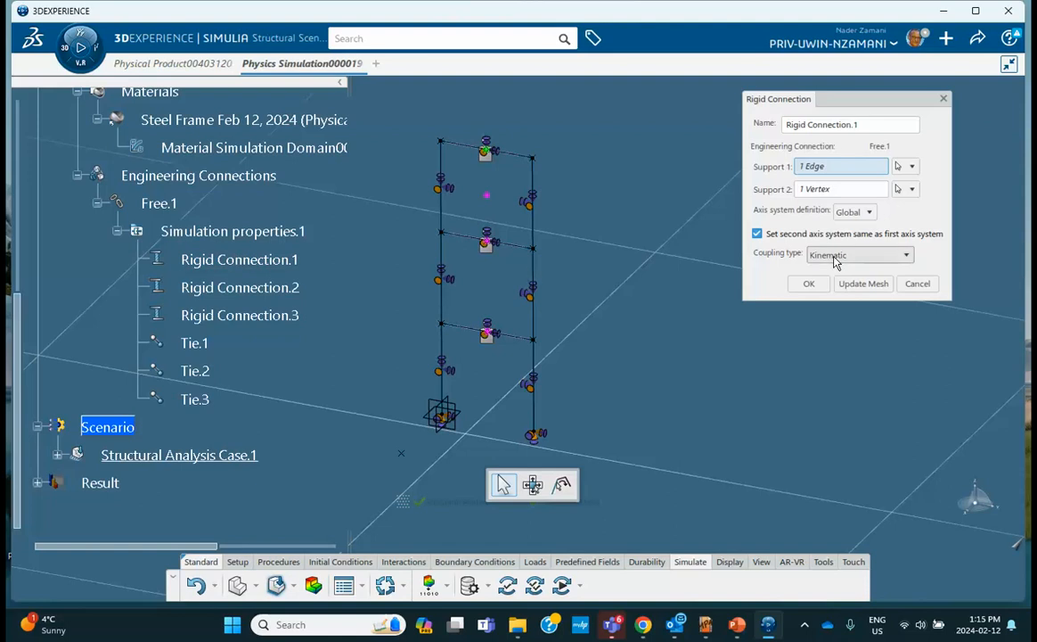
{"action": "left_click", "coordinate": [834, 256]}
{"action": "left_click", "coordinate": [840, 284]}
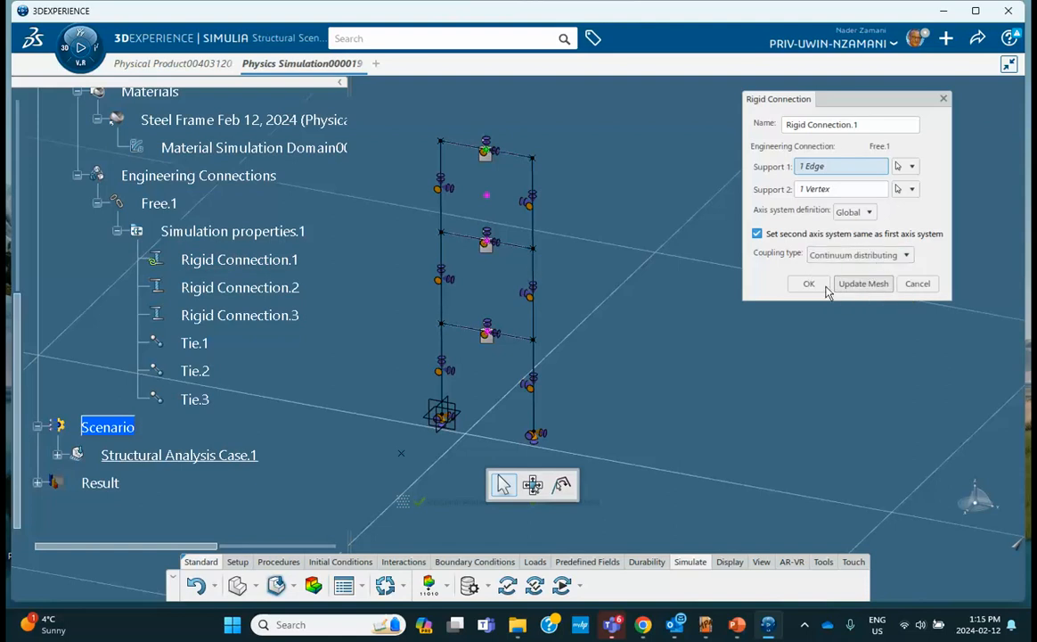
{"action": "left_click", "coordinate": [809, 283]}
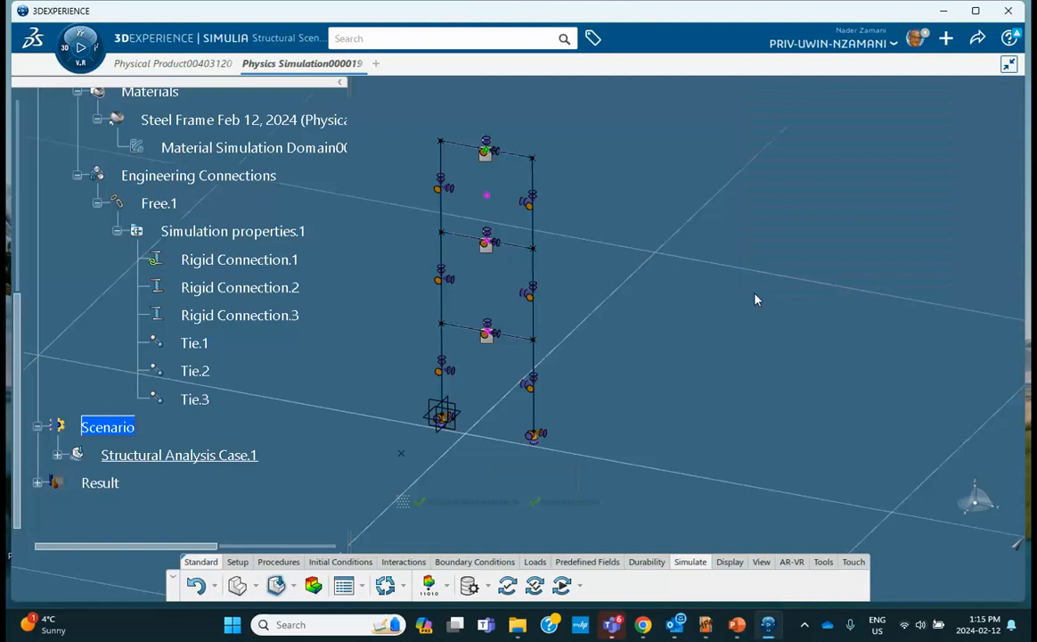
Set Rigid Connection.2's coupling type to Continuum distributing
{"action": "left_click", "coordinate": [268, 289]}
{"action": "double_click", "coordinate": [274, 295]}
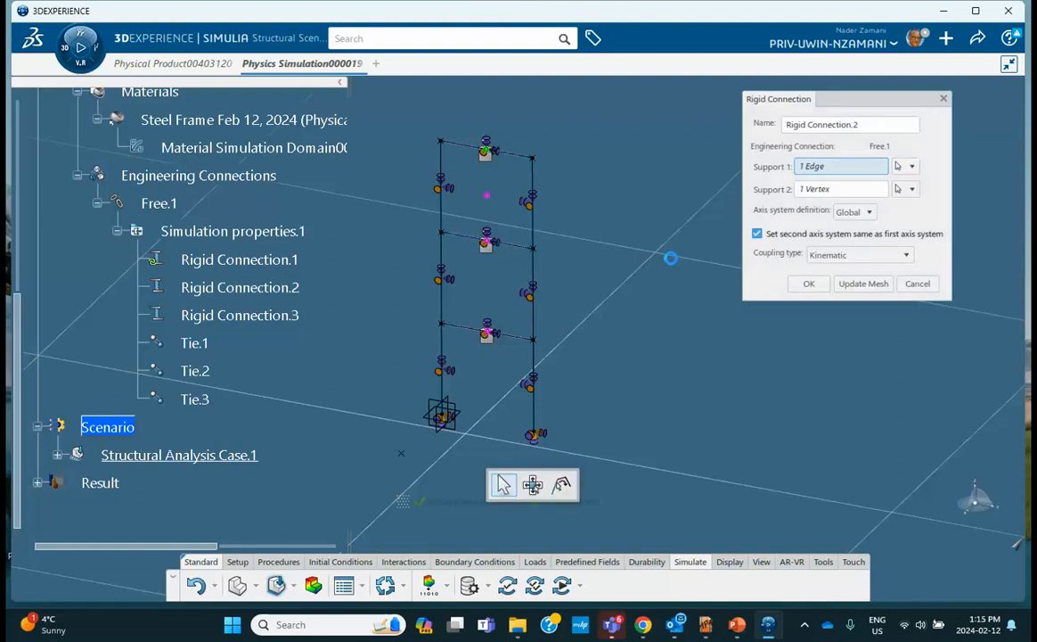
{"action": "left_click", "coordinate": [828, 256]}
{"action": "left_click", "coordinate": [854, 284]}
{"action": "left_click", "coordinate": [753, 284]}
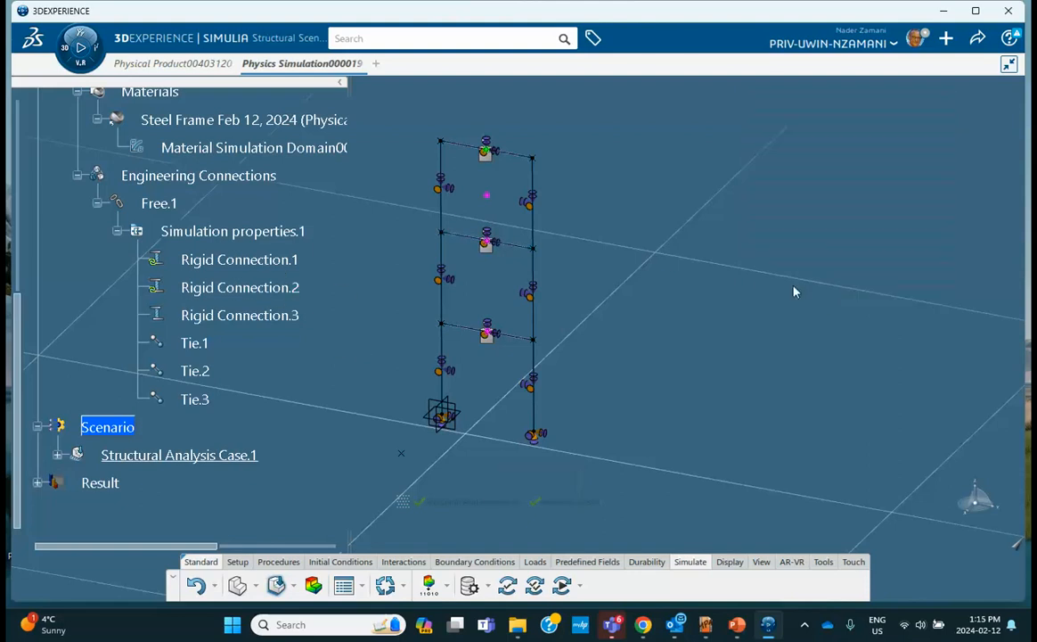
Set Rigid Connection.3's coupling type to Continuum distributing
{"action": "double_click", "coordinate": [291, 316]}
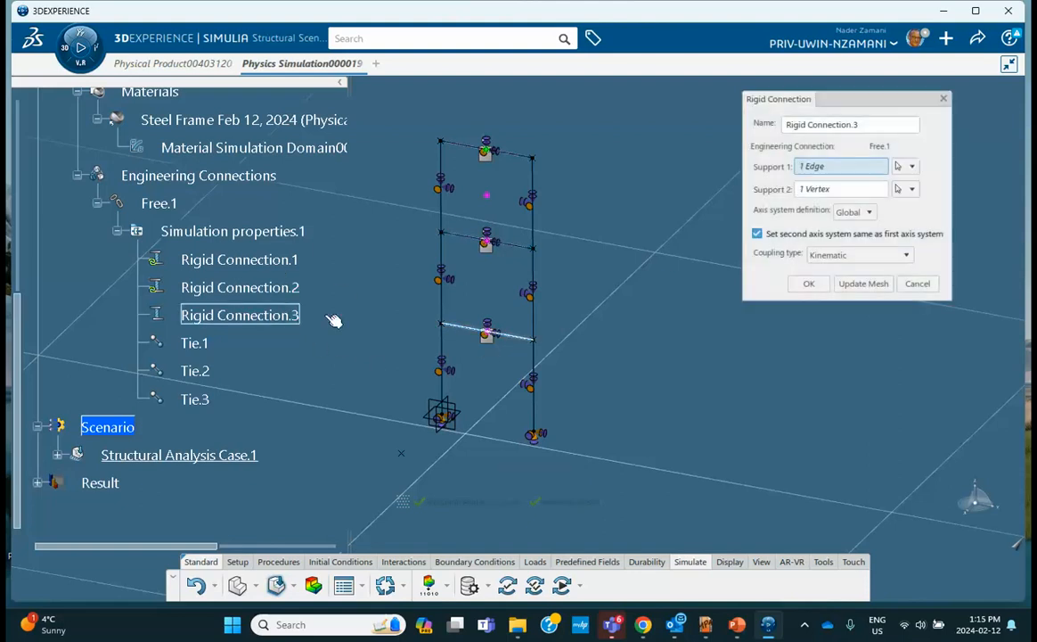
{"action": "left_click", "coordinate": [829, 256]}
{"action": "left_click", "coordinate": [825, 283]}
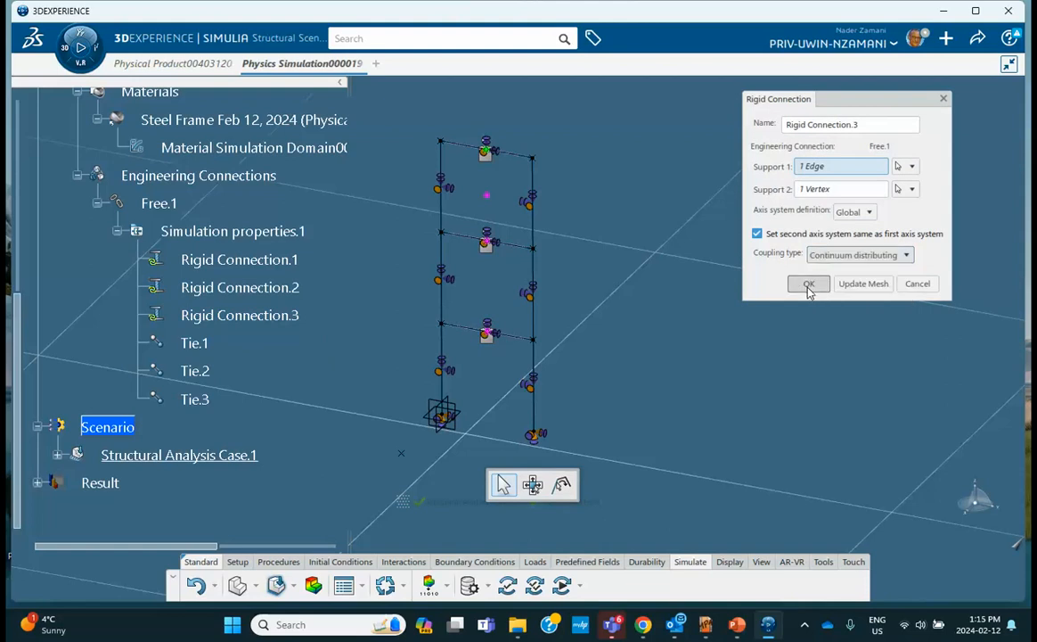
{"action": "left_click", "coordinate": [748, 284]}
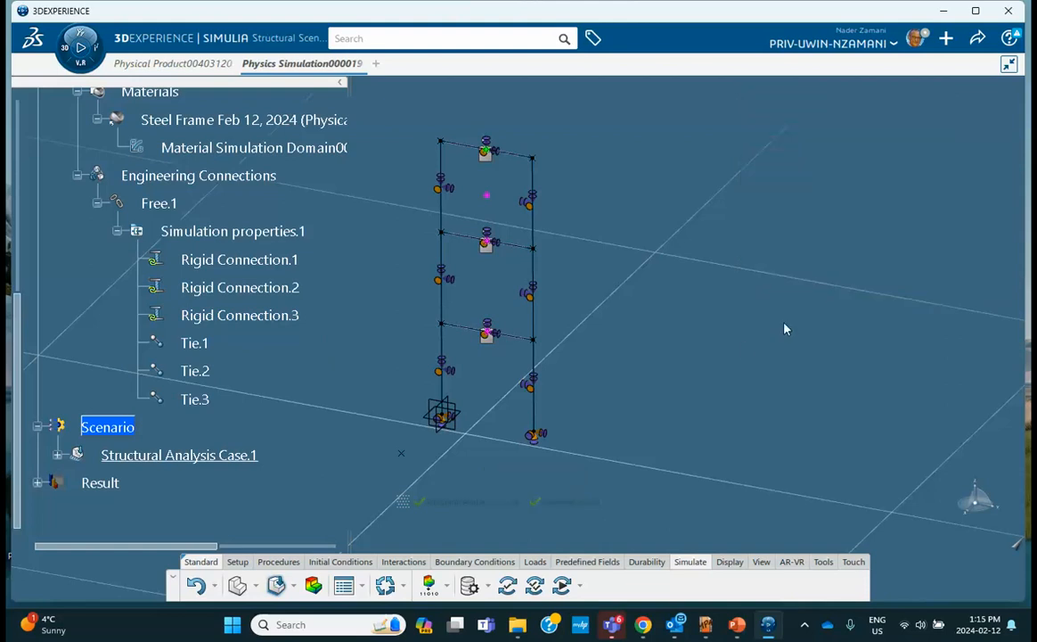
Simulate Structural Analysis Case.1 to get ten modes from 4.949 Hz, then bring up PowerPoint
{"action": "left_click", "coordinate": [562, 585]}
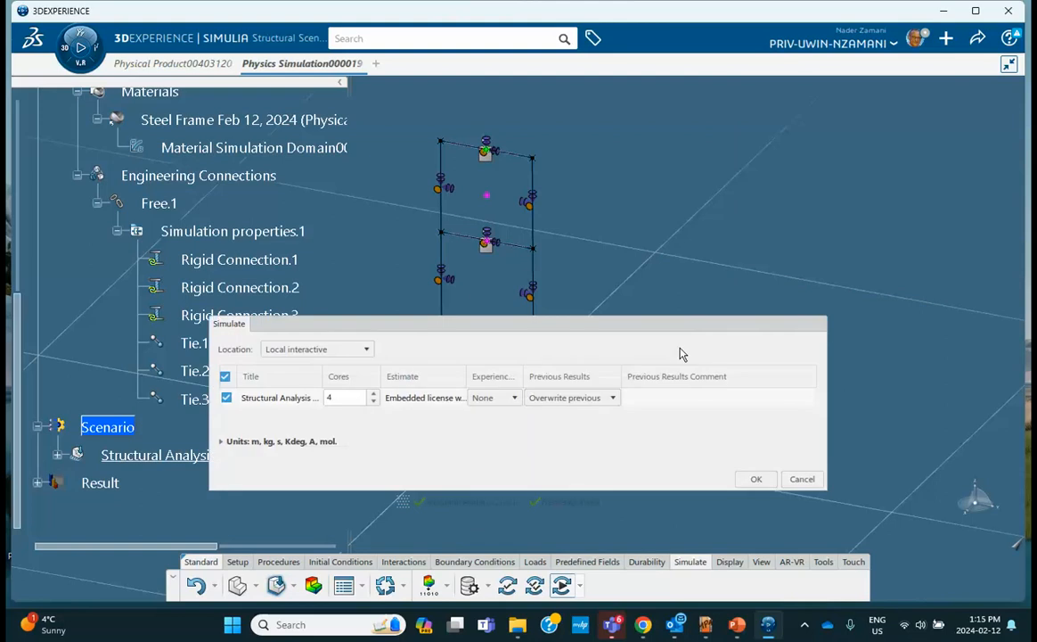
{"action": "left_click", "coordinate": [754, 479]}
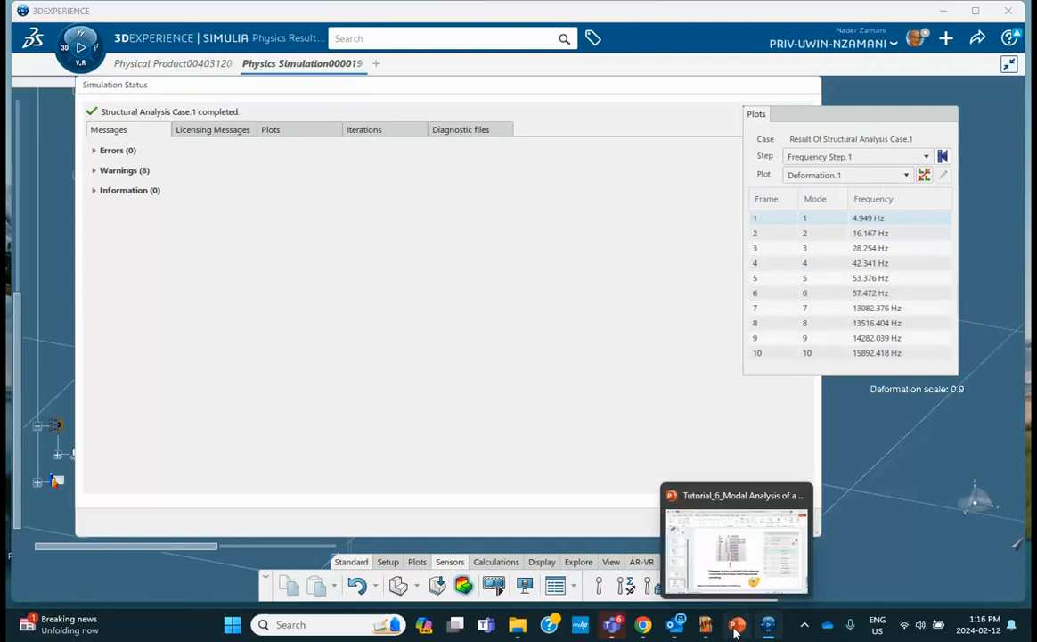
{"action": "left_click", "coordinate": [670, 567]}
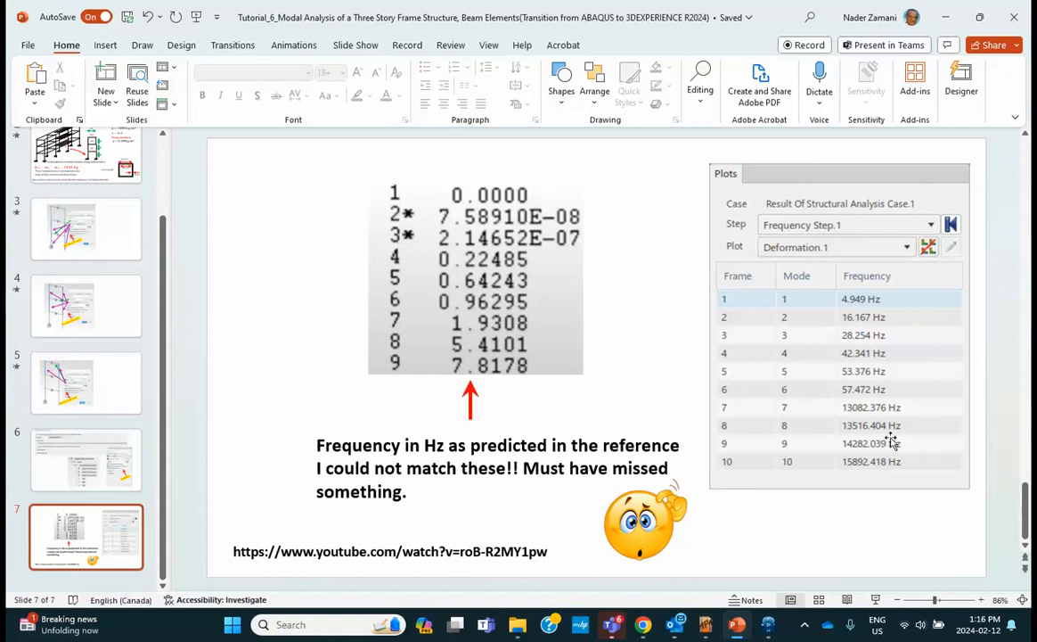
After viewing slide 7's frequency comparison, minimize PowerPoint to see the ten computed modes
{"action": "left_click", "coordinate": [945, 18]}
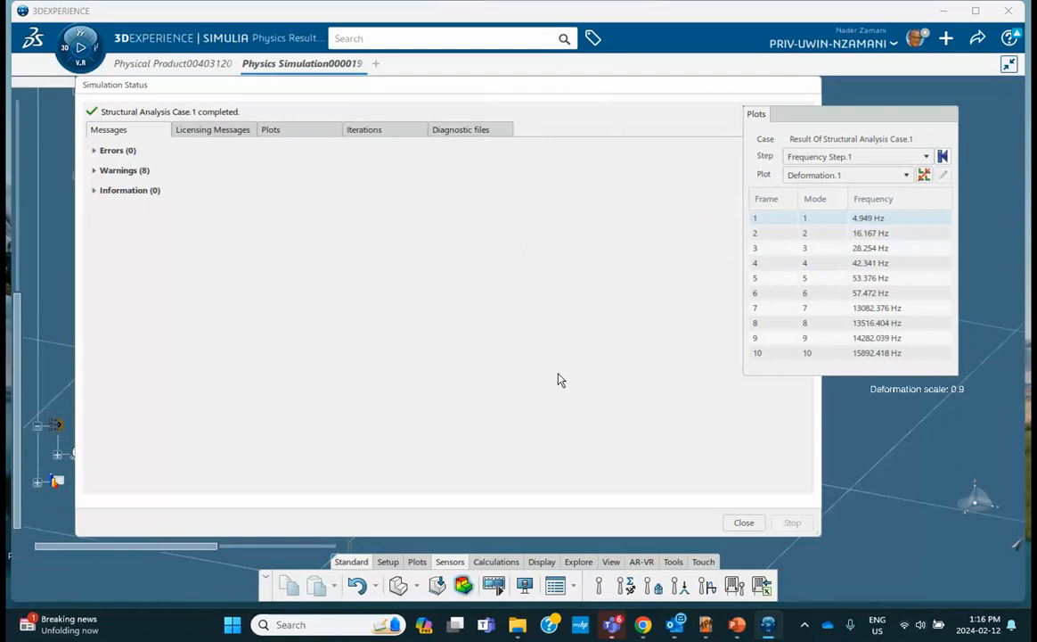
Close the completed status report and review Rigid Connection.1 and Tie.1 settings unchanged
{"action": "left_click", "coordinate": [744, 522]}
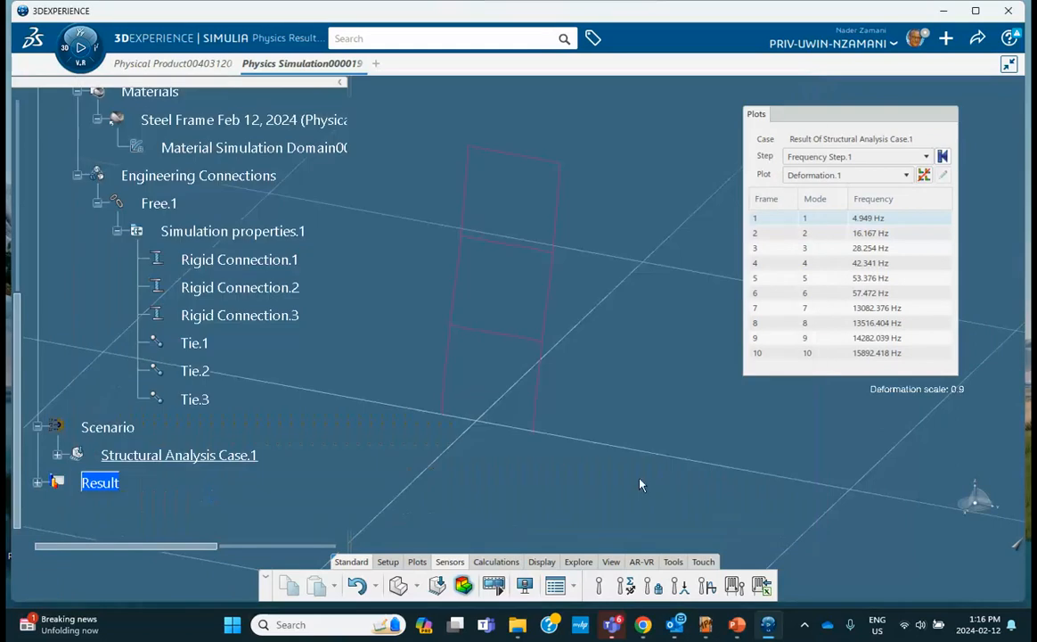
{"action": "double_click", "coordinate": [283, 259]}
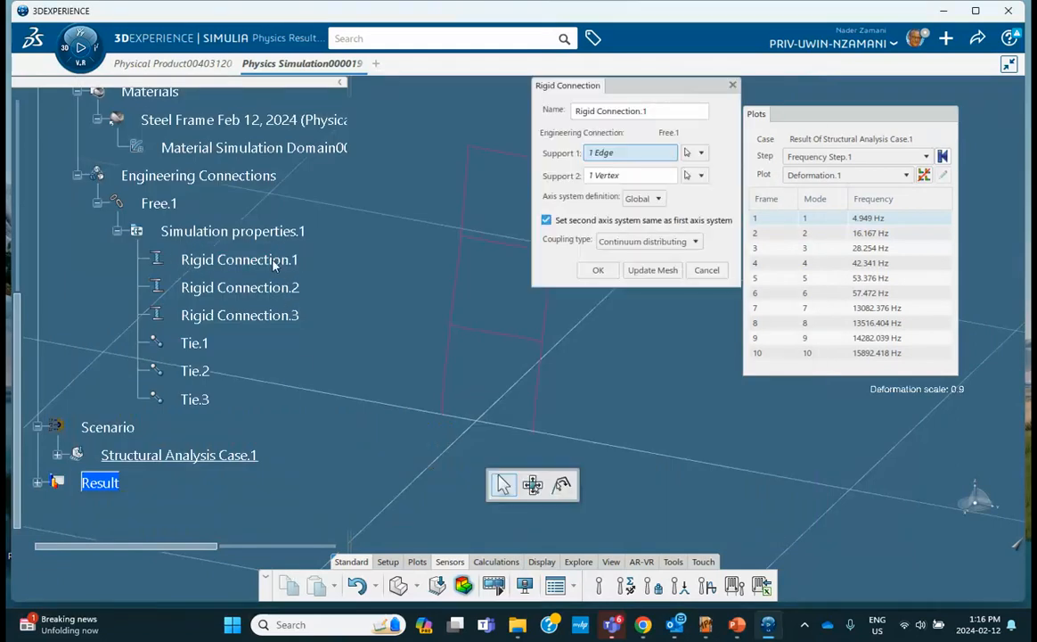
{"action": "left_click", "coordinate": [706, 270]}
{"action": "double_click", "coordinate": [195, 342]}
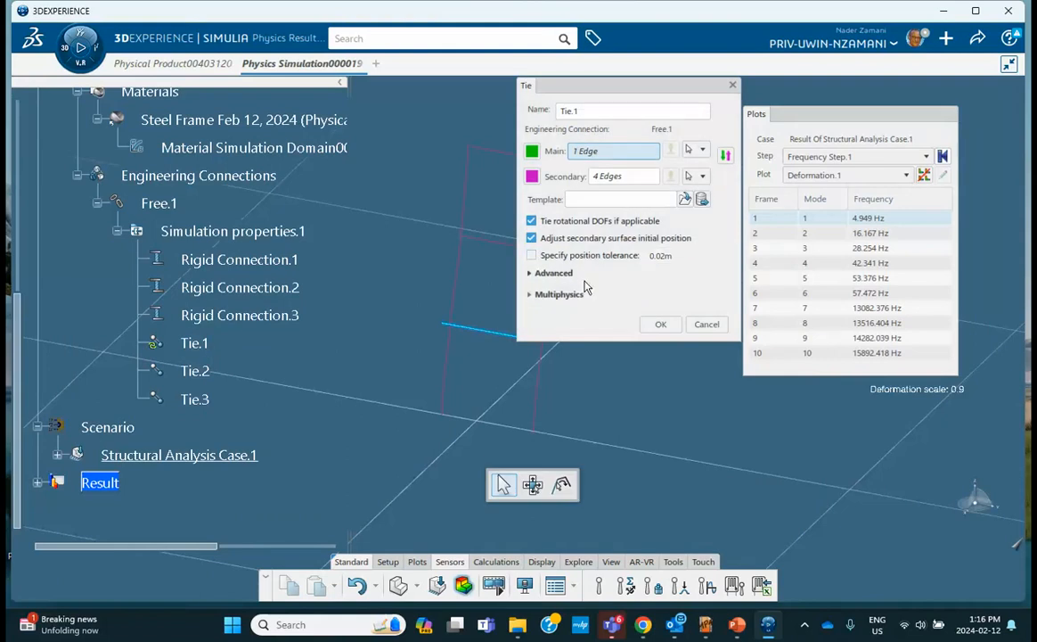
{"action": "left_click", "coordinate": [660, 324]}
Turn off the specified position tolerance on Tie.2 and Tie.3, then open Simulate
{"action": "double_click", "coordinate": [200, 373]}
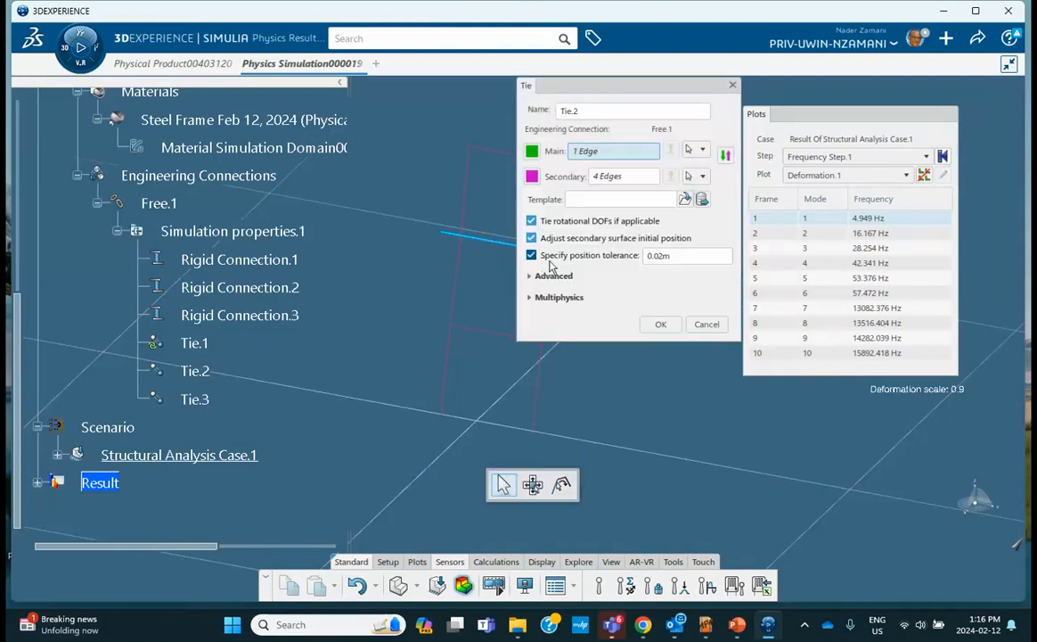
{"action": "left_click", "coordinate": [552, 256]}
{"action": "double_click", "coordinate": [196, 399]}
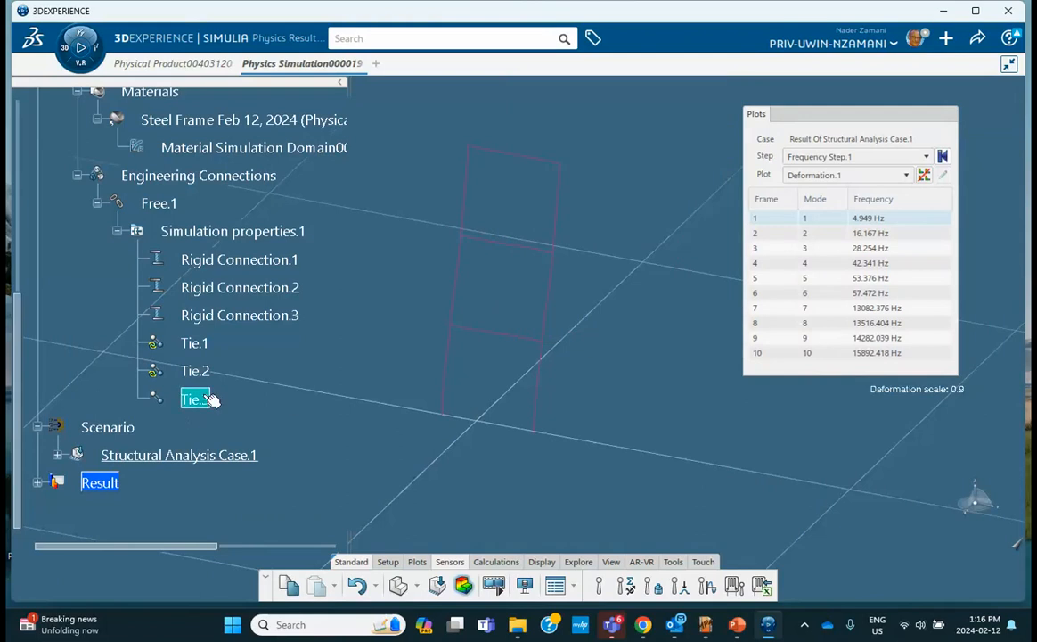
{"action": "left_click", "coordinate": [553, 256]}
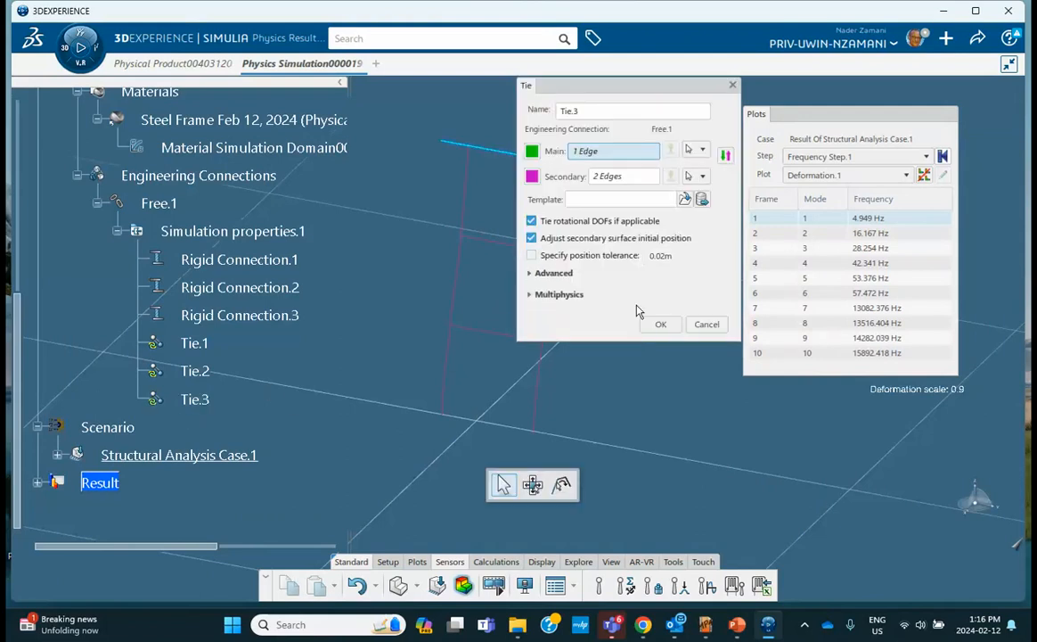
{"action": "left_click", "coordinate": [662, 325]}
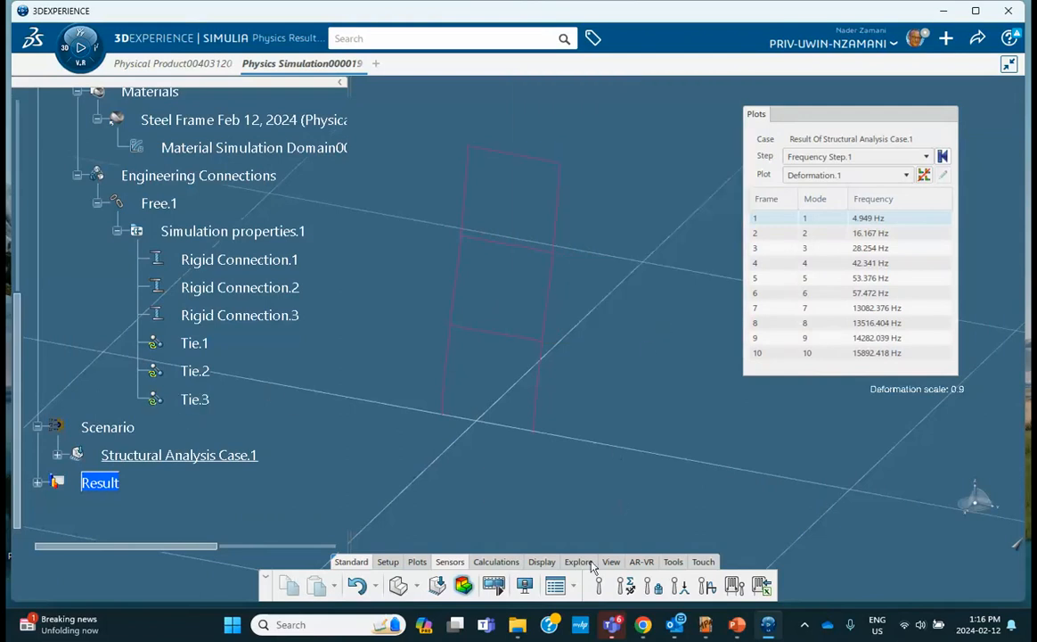
{"action": "left_click", "coordinate": [438, 583]}
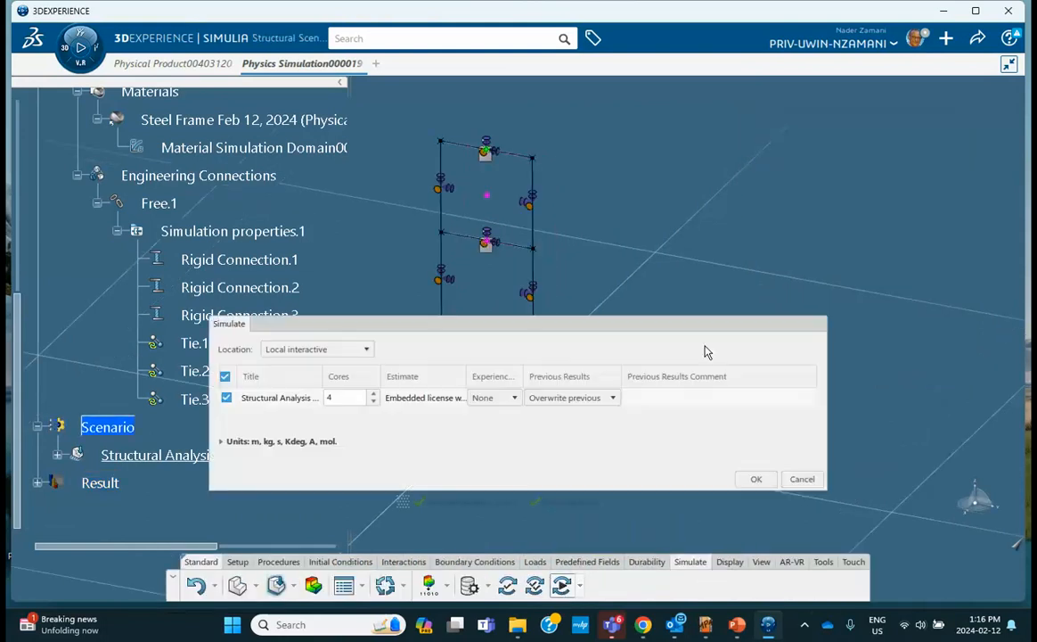
Launch the rerun, which fails with 2 errors (6 overly distorted elements) and 10 warnings
{"action": "left_click", "coordinate": [769, 475]}
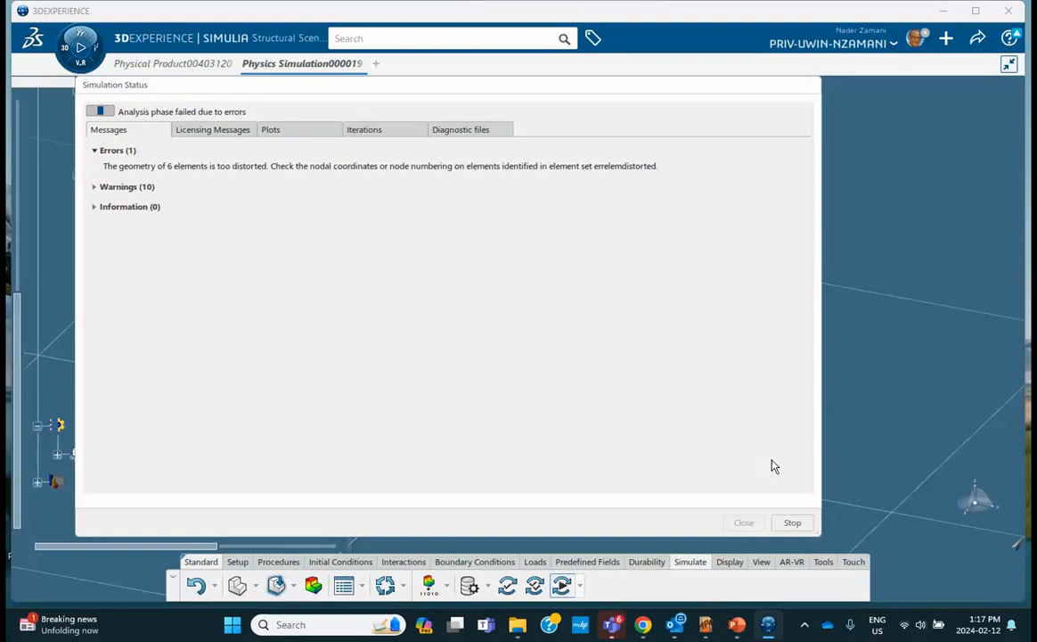
{"action": "left_click", "coordinate": [804, 624]}
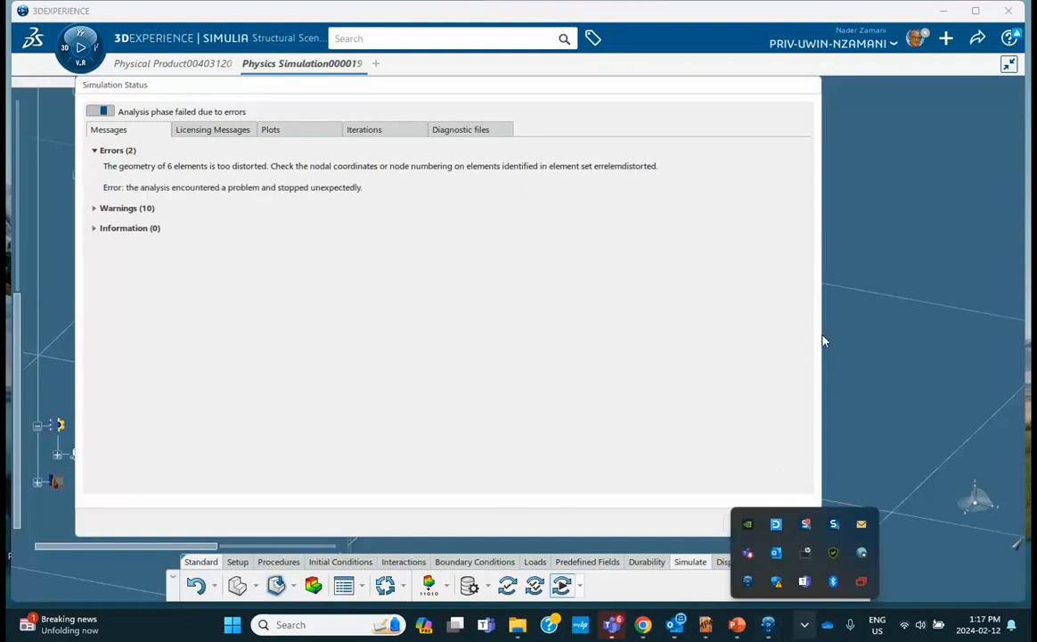